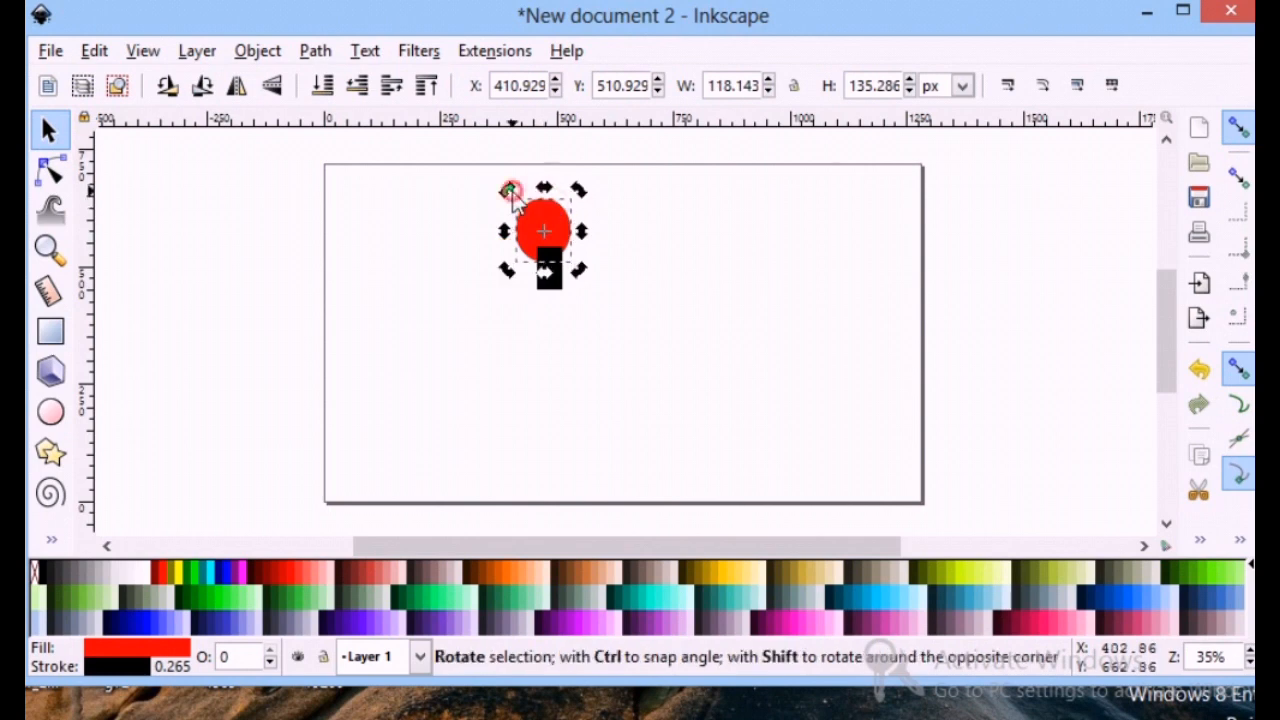
- Tilt the red head ellipse slightly and resize the black neck rectangle to about 66 by 86 px
{"action": "left_click_drag", "start_coordinate": [511, 187], "coordinate": [506, 192]}
{"action": "left_click", "coordinate": [500, 272]}
{"action": "left_click", "coordinate": [521, 232]}
{"action": "left_click", "coordinate": [546, 287]}
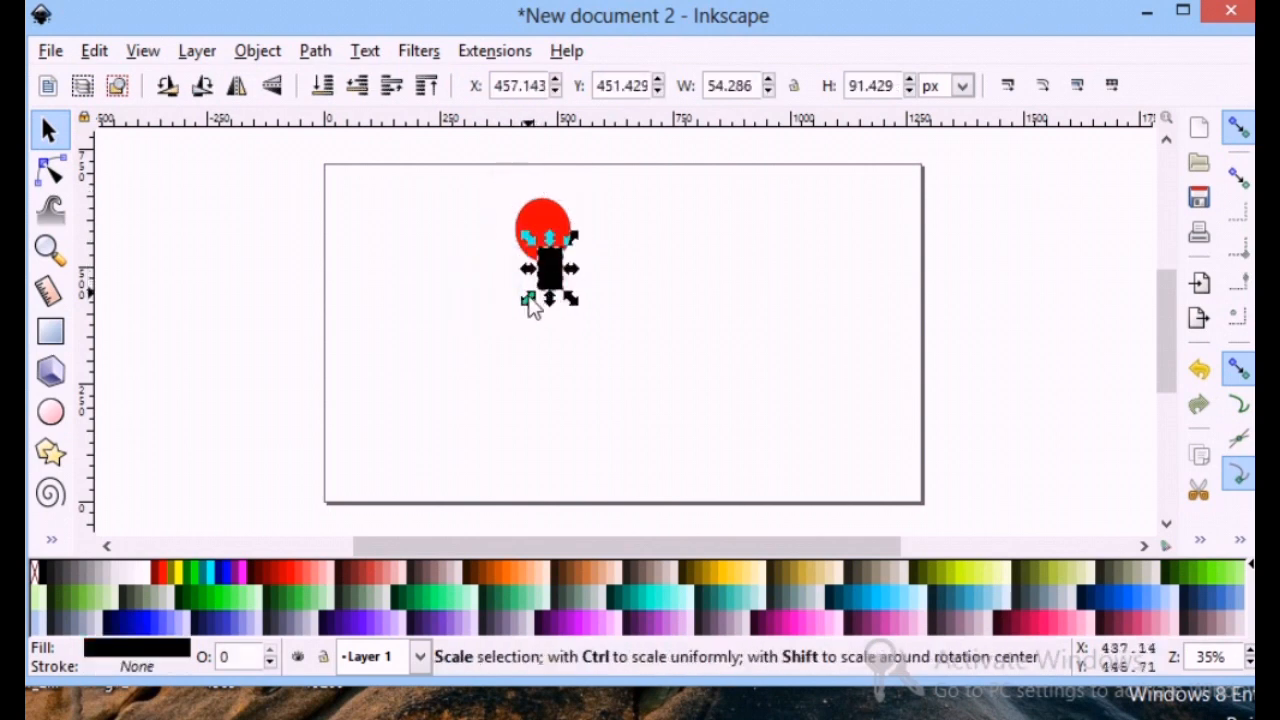
{"action": "left_click_drag", "start_coordinate": [529, 300], "coordinate": [522, 292]}
{"action": "left_click", "coordinate": [486, 292]}
- Fill both the neck rectangle and the head ellipse with the same orange
{"action": "left_click", "coordinate": [558, 275]}
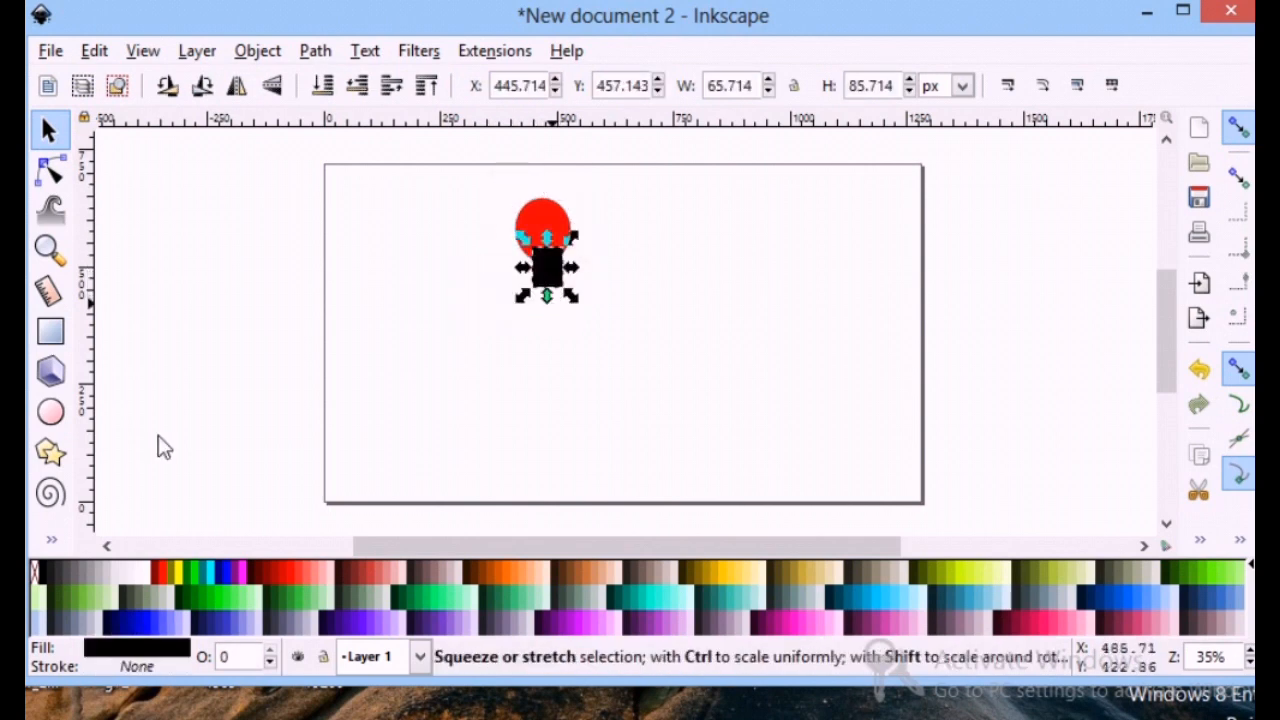
{"action": "left_click", "coordinate": [515, 572]}
{"action": "left_click", "coordinate": [540, 222]}
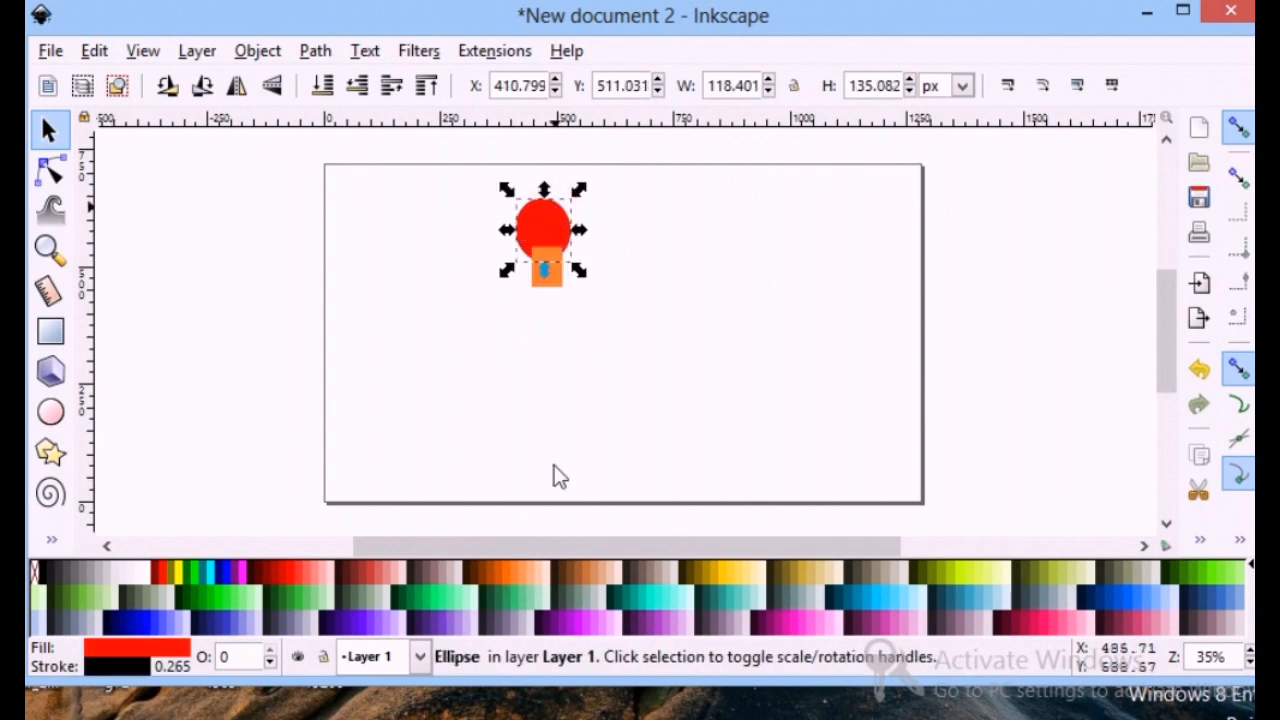
{"action": "left_click", "coordinate": [511, 574]}
{"action": "left_click", "coordinate": [488, 414]}
- Remove the black outline from the head ellipse
{"action": "left_click", "coordinate": [566, 234]}
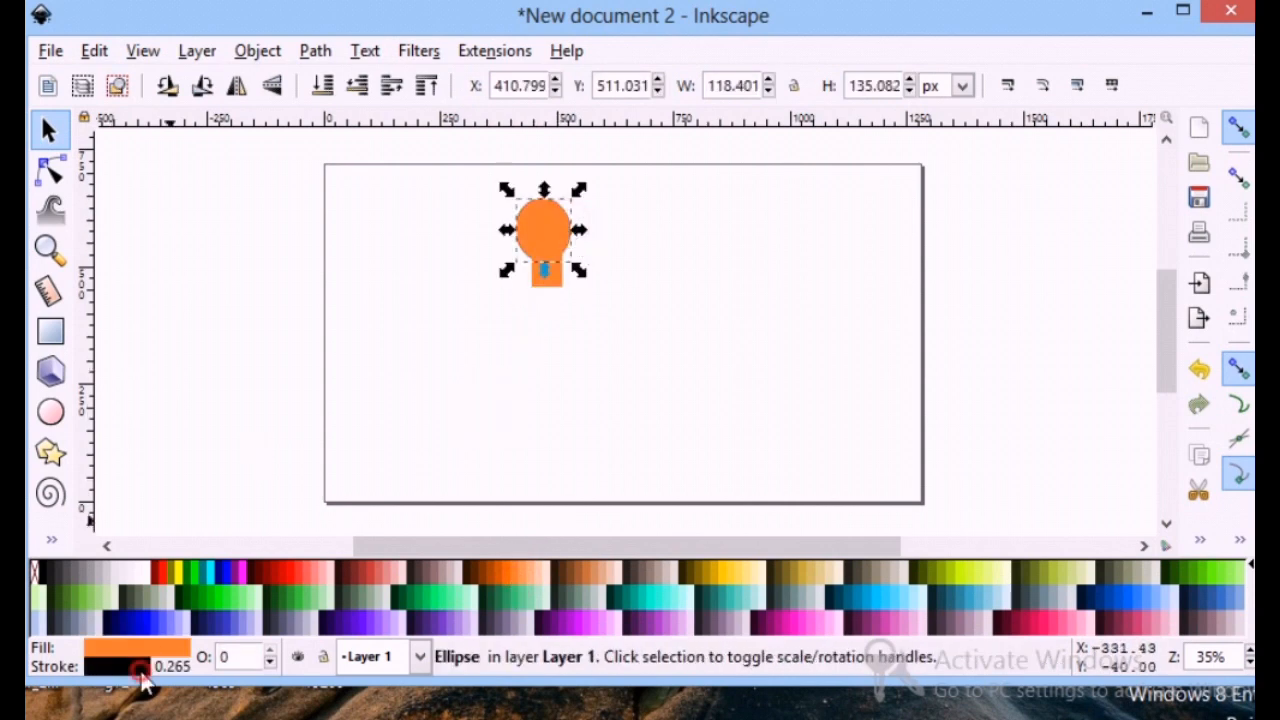
{"action": "left_click", "coordinate": [140, 666]}
{"action": "left_click", "coordinate": [969, 80]}
{"action": "left_click", "coordinate": [560, 297]}
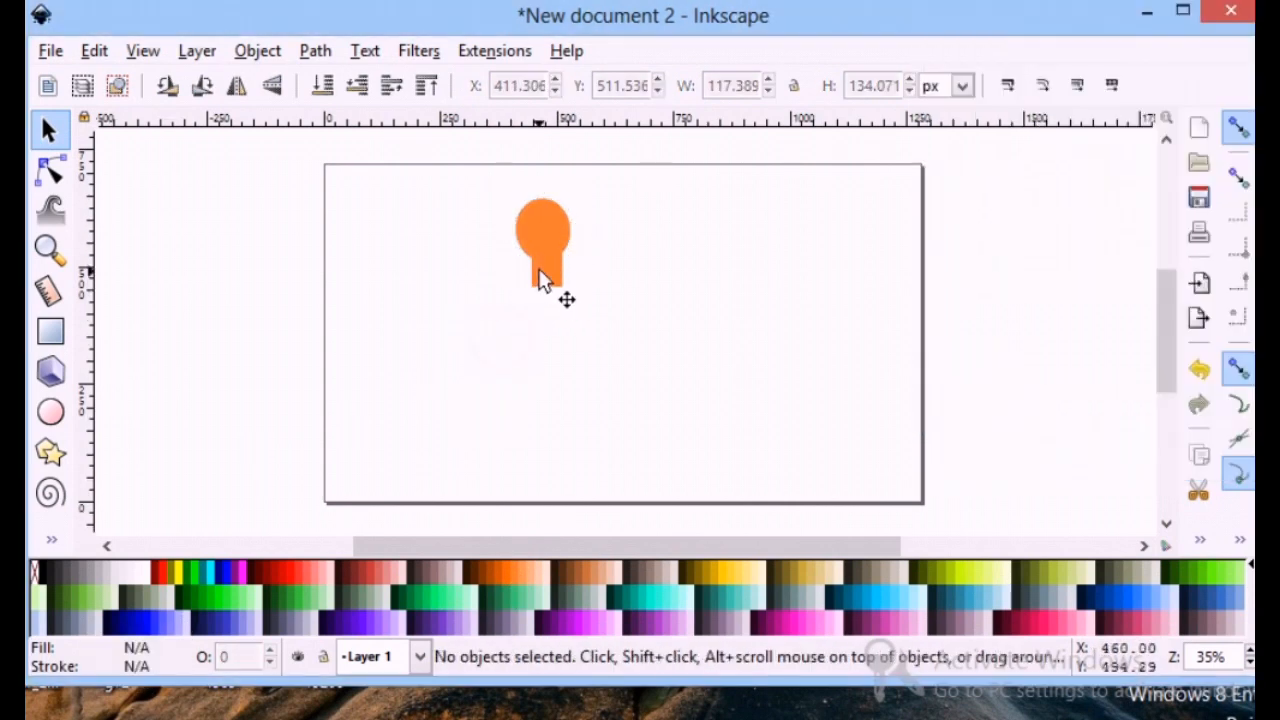
{"action": "left_click", "coordinate": [550, 276]}
{"action": "left_click", "coordinate": [531, 320]}
- Draw a closed, arched hair shape about 166 by 153 px beside the head with the Pen tool in regular Bezier mode
{"action": "left_click", "coordinate": [56, 543]}
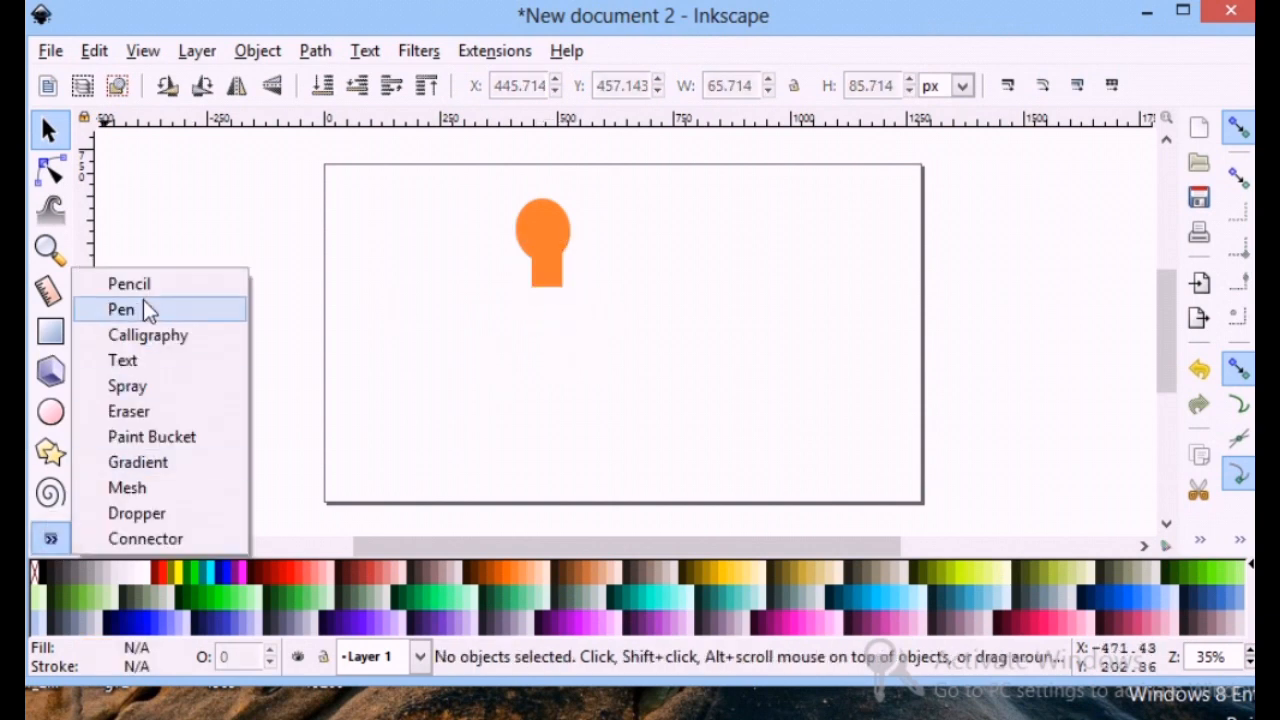
{"action": "left_click", "coordinate": [145, 305]}
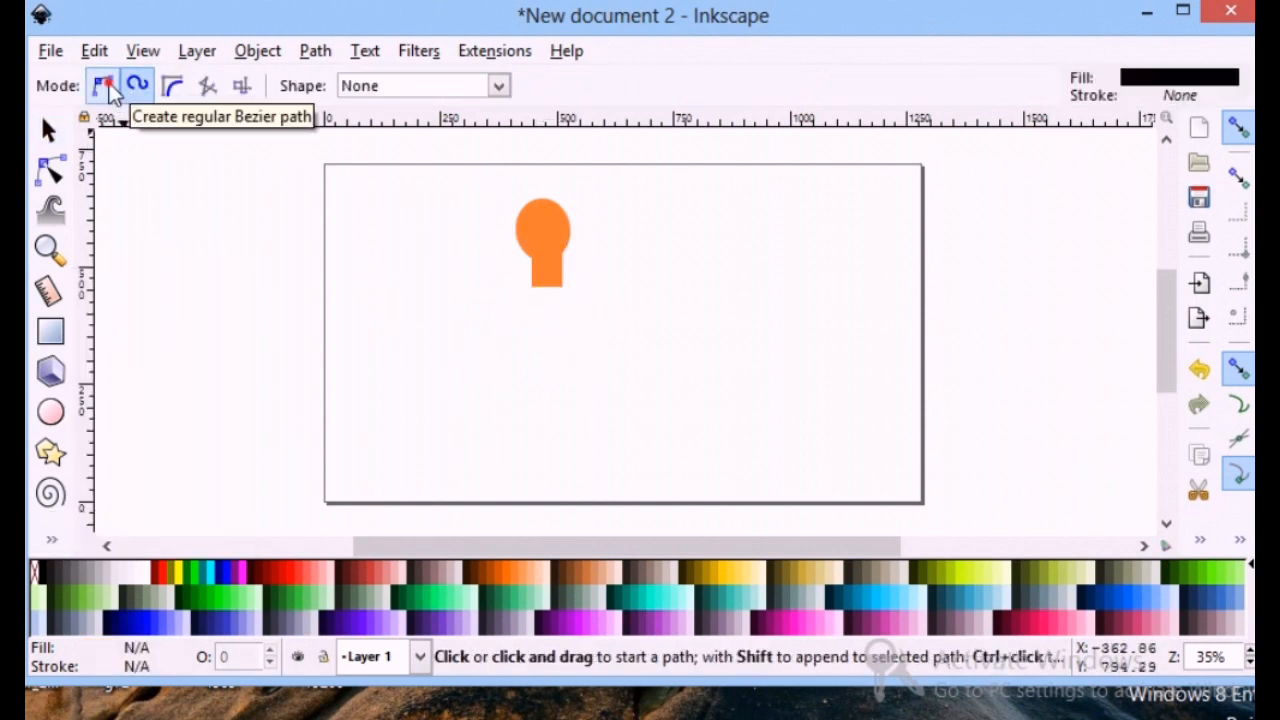
{"action": "left_click", "coordinate": [104, 86]}
{"action": "left_click", "coordinate": [362, 340]}
{"action": "left_click", "coordinate": [350, 299]}
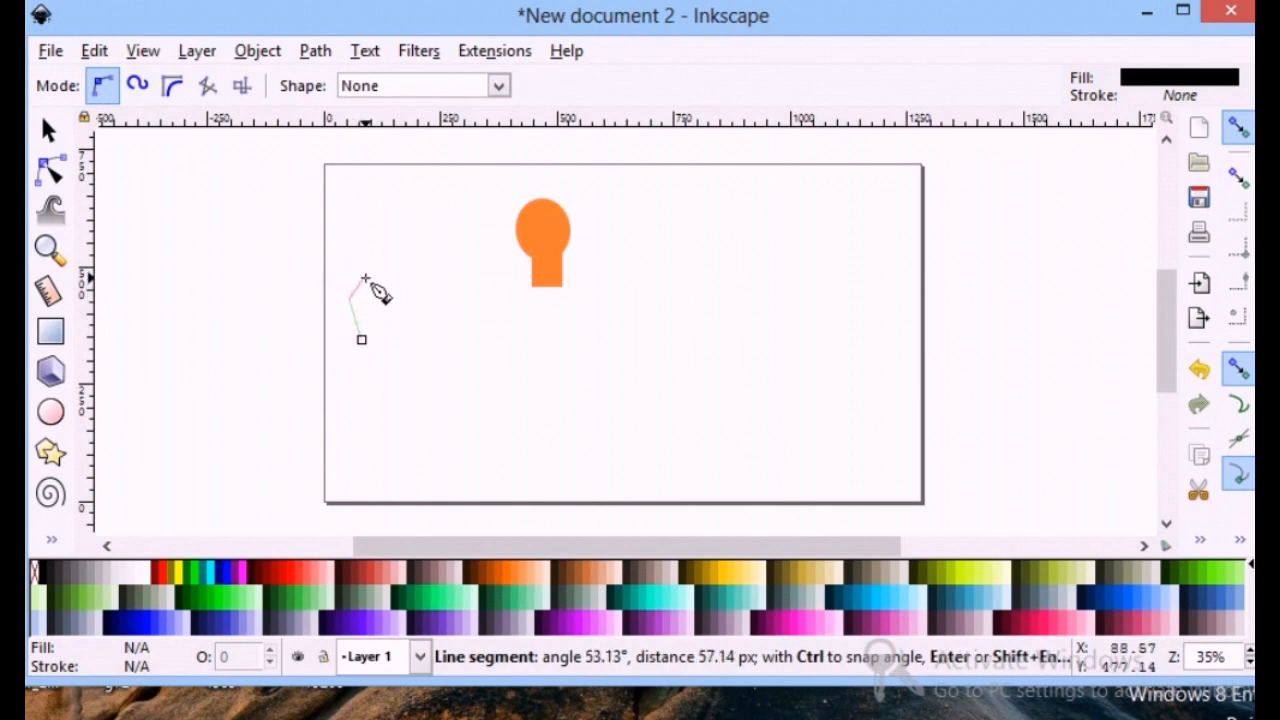
{"action": "left_click_drag", "start_coordinate": [365, 279], "coordinate": [416, 272]}
{"action": "left_click", "coordinate": [427, 300]}
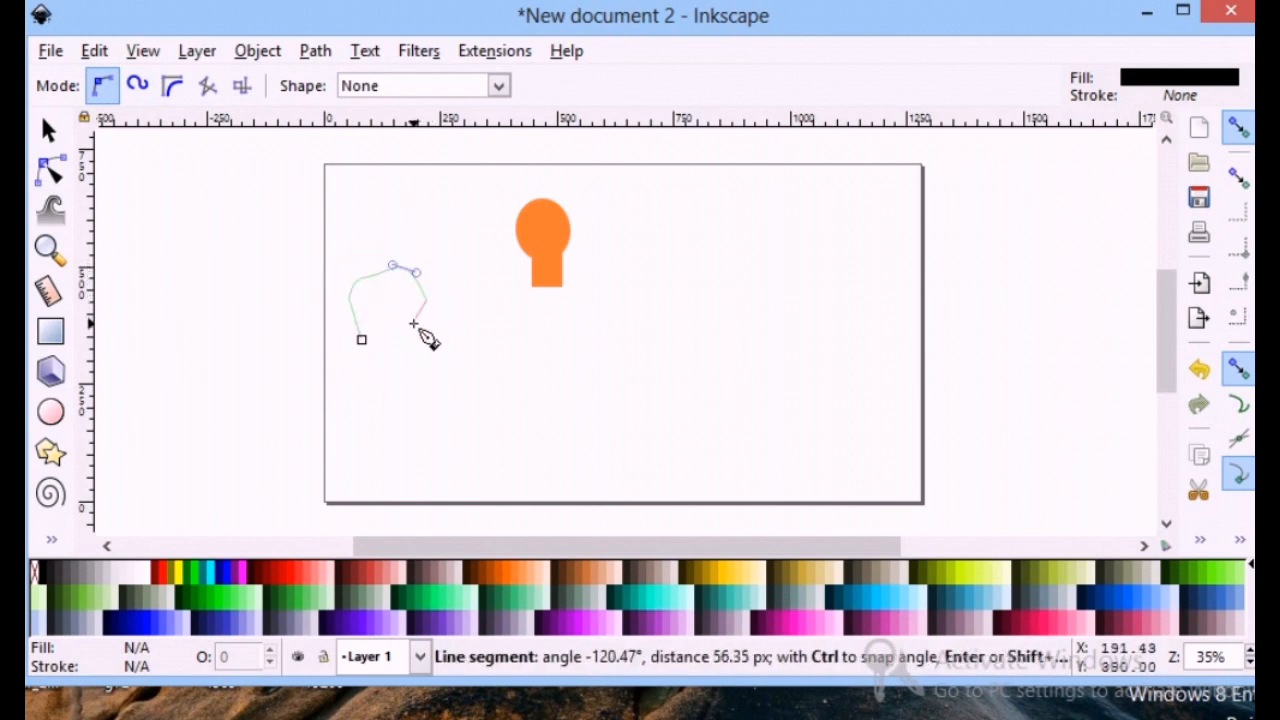
{"action": "left_click", "coordinate": [417, 312]}
{"action": "left_click", "coordinate": [378, 292]}
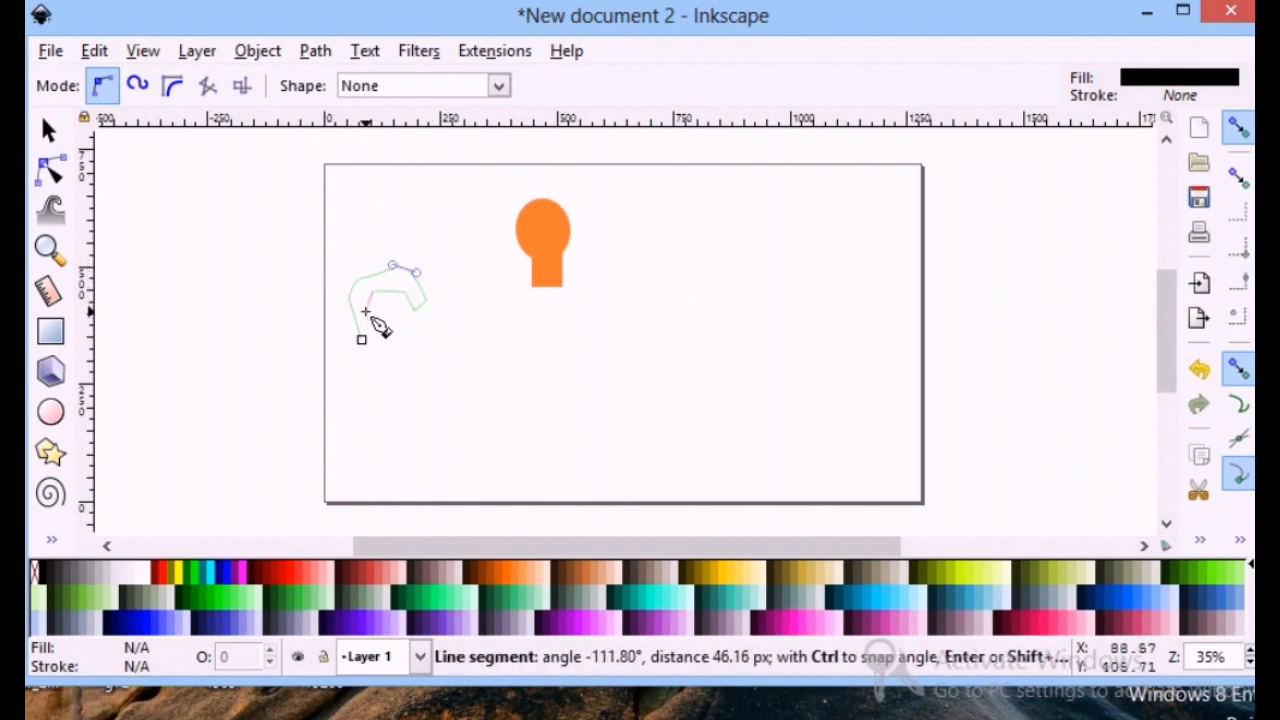
{"action": "left_click", "coordinate": [361, 340]}
- Rotate the hair shape and flip it horizontally so its long strand is on the back side
{"action": "left_click", "coordinate": [48, 130]}
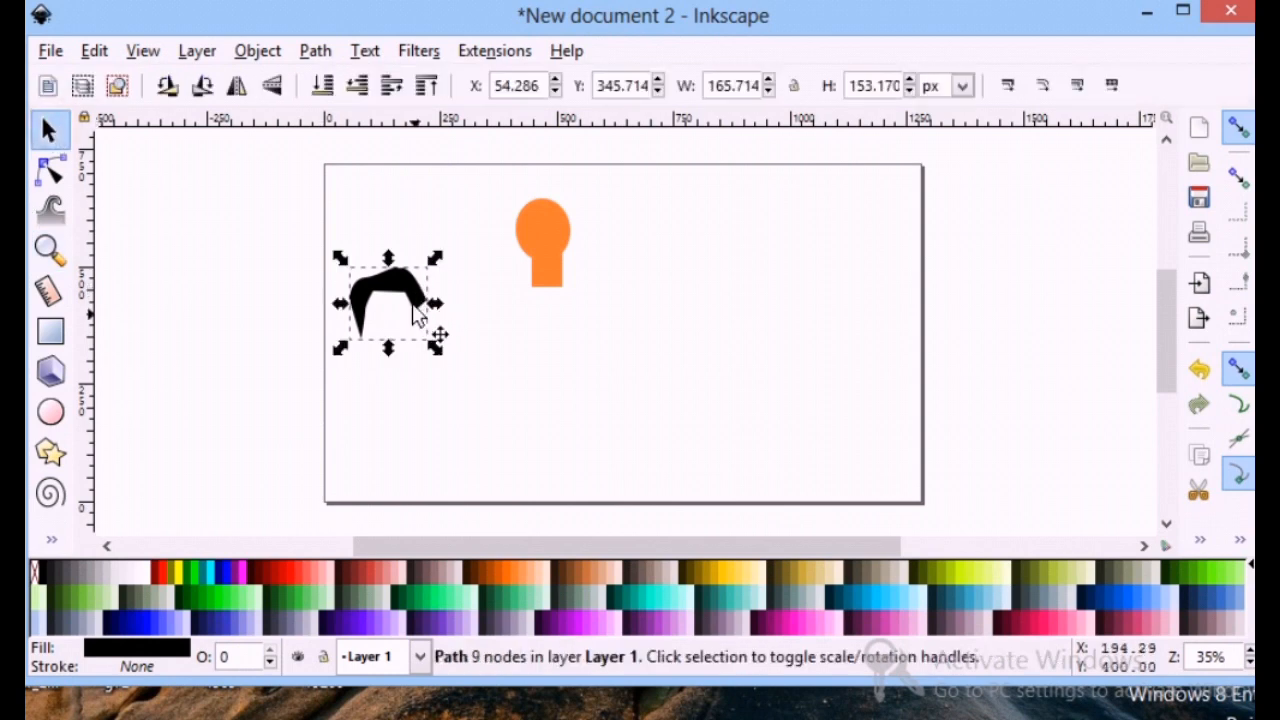
{"action": "left_click", "coordinate": [346, 280]}
{"action": "left_click_drag", "start_coordinate": [340, 258], "coordinate": [198, 285]}
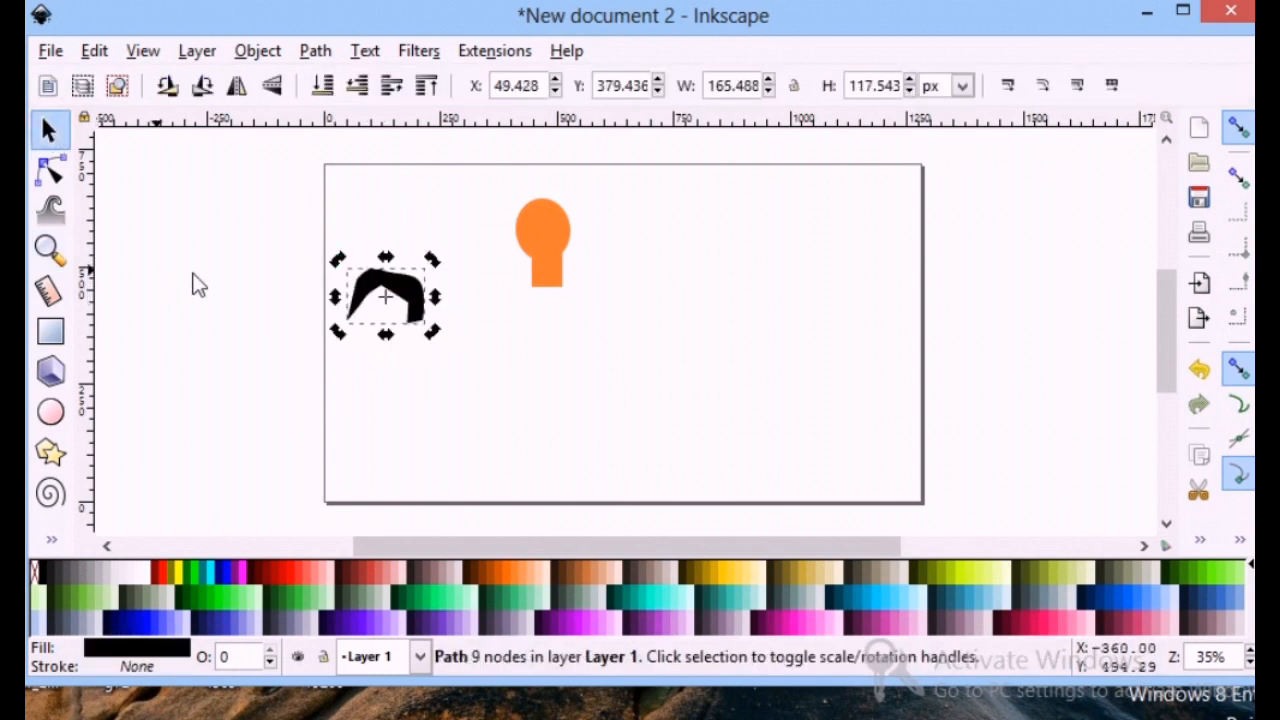
{"action": "left_click", "coordinate": [236, 85]}
{"action": "left_click_drag", "start_coordinate": [343, 266], "coordinate": [353, 262]}
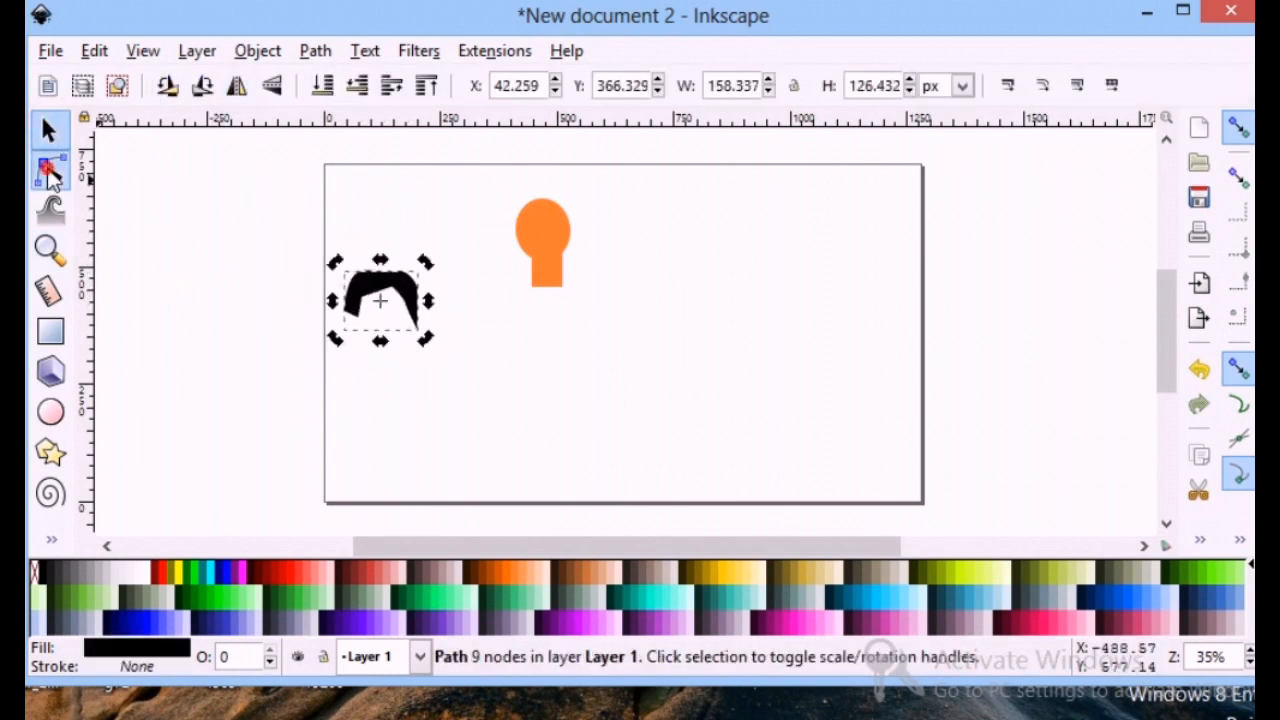
- Fit the hair shape over the top of the orange head and turn off snapping
{"action": "left_click", "coordinate": [49, 170]}
{"action": "left_click_drag", "start_coordinate": [420, 334], "coordinate": [567, 208]}
{"action": "left_click", "coordinate": [457, 337]}
{"action": "left_click", "coordinate": [391, 332]}
{"action": "left_click", "coordinate": [378, 342]}
{"action": "left_click", "coordinate": [50, 135]}
{"action": "left_click", "coordinate": [1240, 127]}
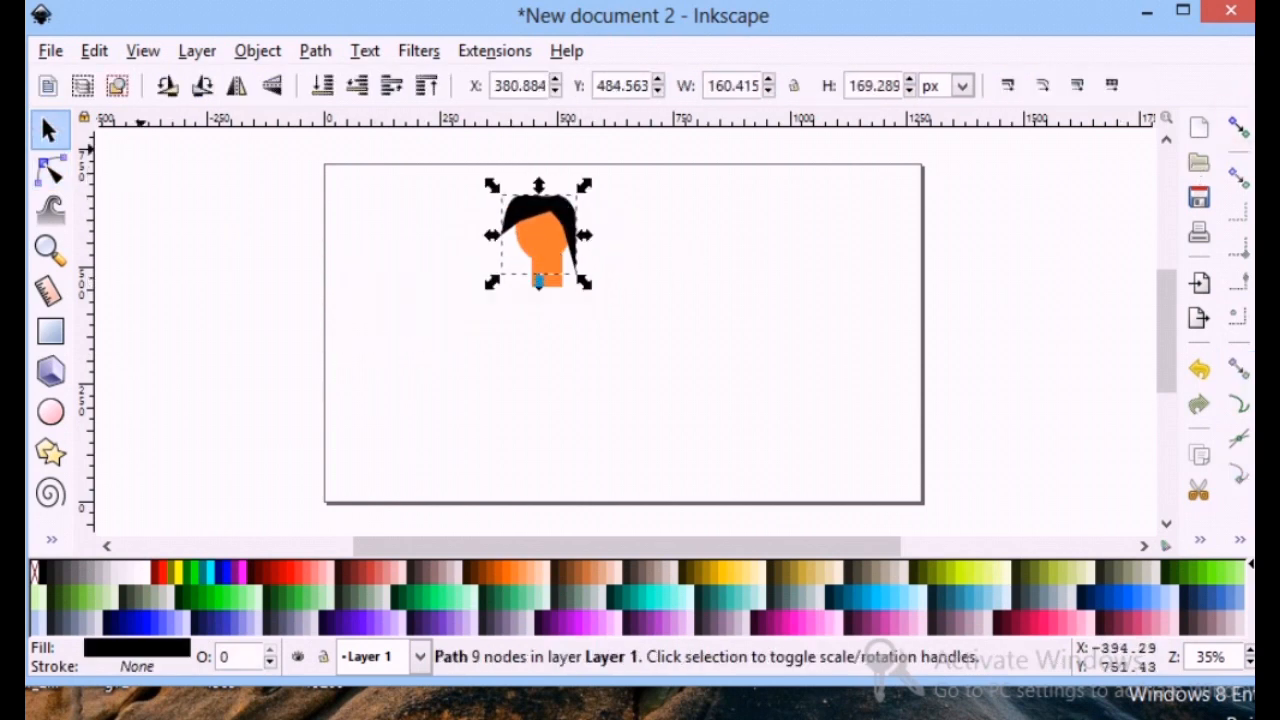
- Edit the hair's nodes to reshape the fringe, shorten the back strand to the nape and bulge the back outward
{"action": "key", "text": "n"}
{"action": "left_click_drag", "start_coordinate": [507, 238], "coordinate": [541, 216]}
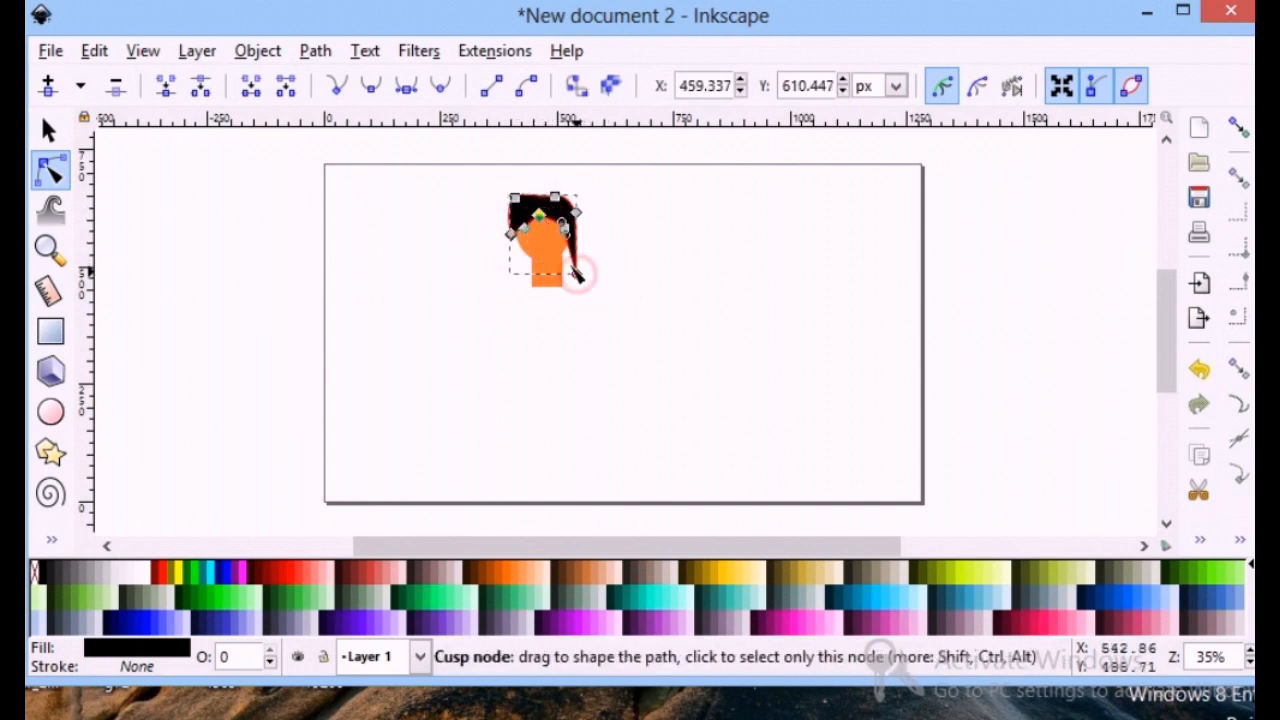
{"action": "mouse_move", "coordinate": [572, 271]}
{"action": "left_mouse_down"}
{"action": "mouse_move", "coordinate": [563, 280]}
{"action": "mouse_move", "coordinate": [557, 262]}
{"action": "left_mouse_up"}
{"action": "left_click", "coordinate": [605, 250]}
{"action": "left_click", "coordinate": [566, 241]}
{"action": "left_click", "coordinate": [575, 234]}
{"action": "left_click_drag", "start_coordinate": [576, 213], "coordinate": [582, 219]}
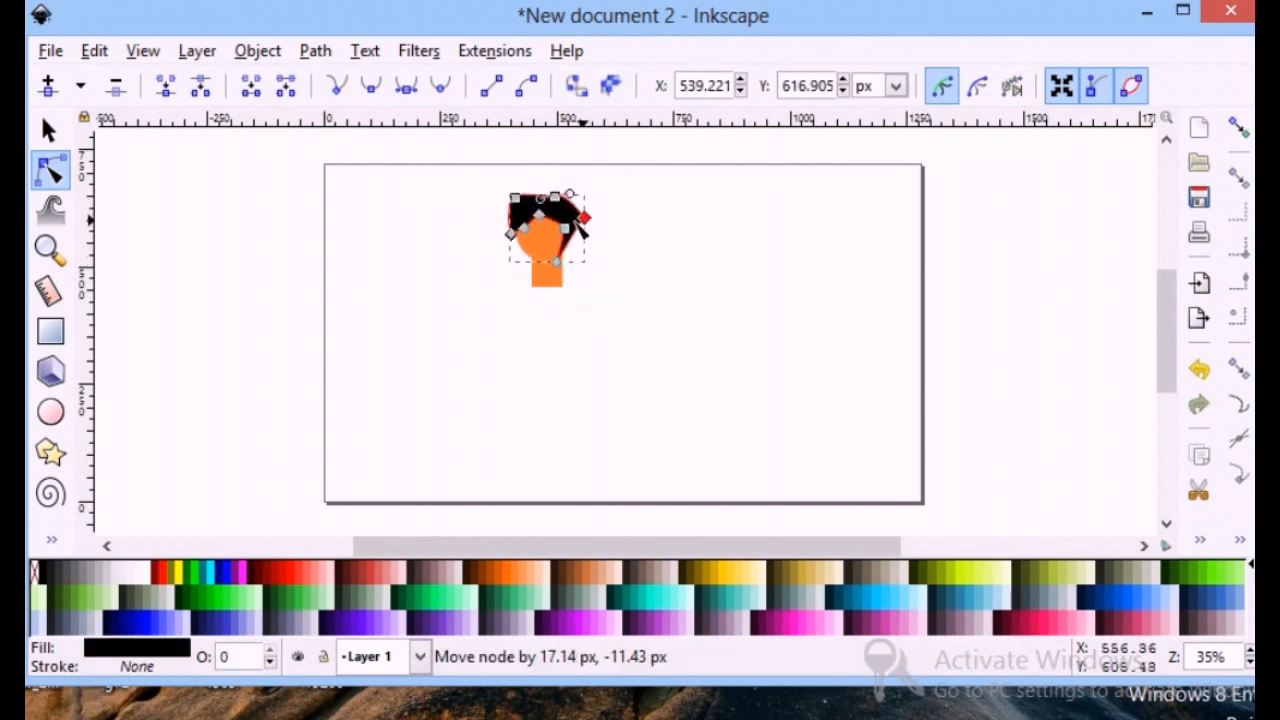
{"action": "left_click", "coordinate": [617, 249]}
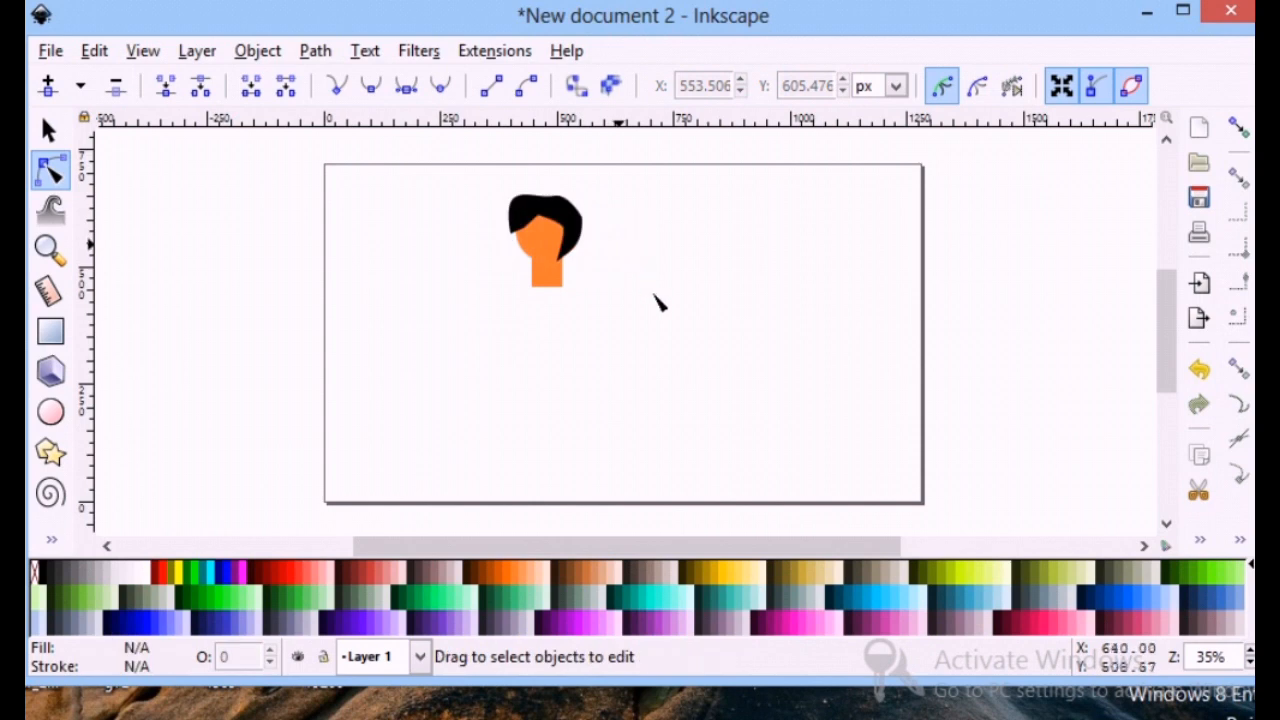
- Rotate the orange neck rectangle slightly so its lower end leans toward the back of the head
{"action": "left_click", "coordinate": [548, 279]}
{"action": "left_click", "coordinate": [47, 133]}
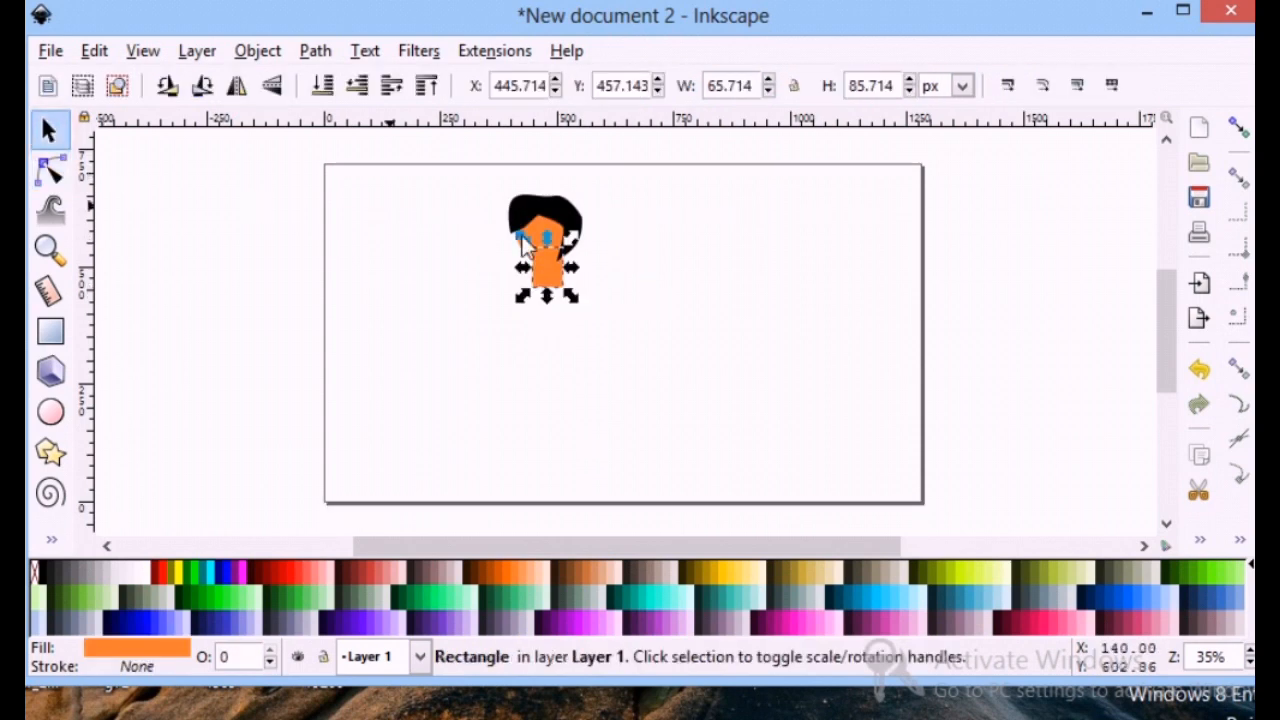
{"action": "left_click", "coordinate": [539, 263]}
{"action": "left_click_drag", "start_coordinate": [525, 244], "coordinate": [528, 249]}
{"action": "left_click", "coordinate": [491, 325]}
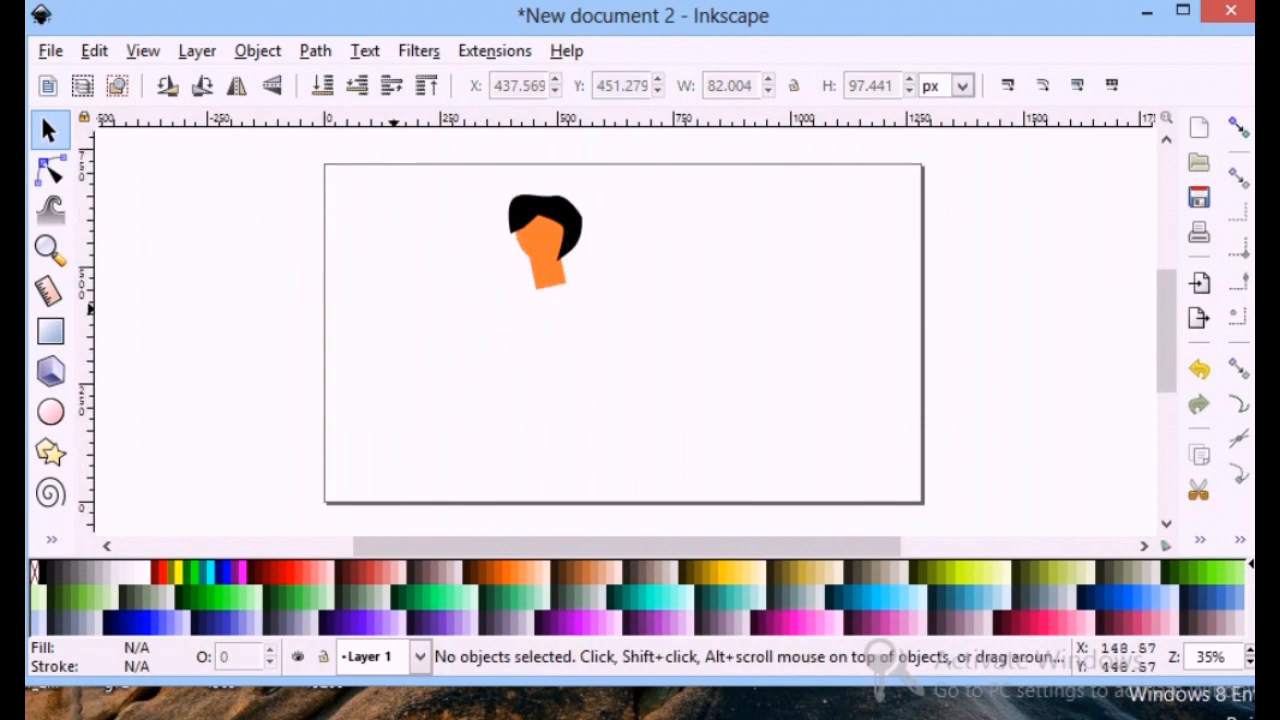
- Draw a closed torso shape with curved shoulders, about 212 by 363 px, beside the head using the Pen tool
{"action": "left_click", "coordinate": [52, 540]}
{"action": "left_click", "coordinate": [149, 309]}
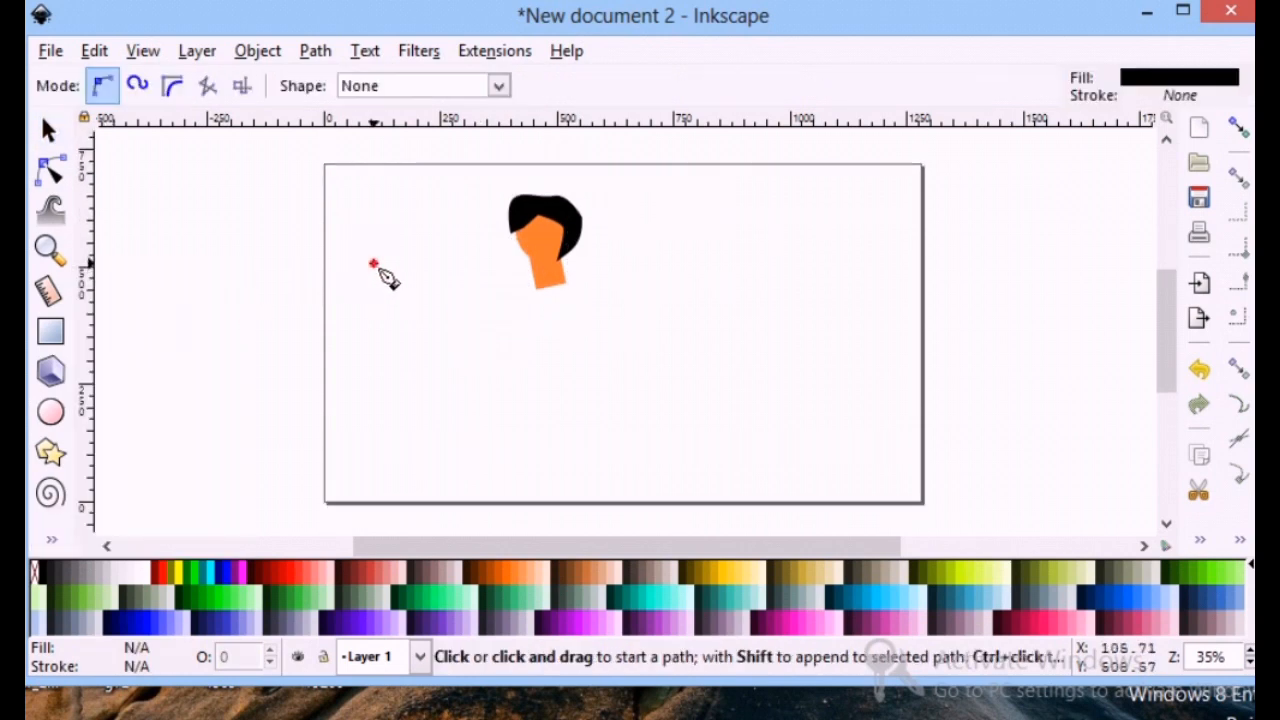
{"action": "left_click", "coordinate": [373, 264]}
{"action": "left_click_drag", "start_coordinate": [346, 334], "coordinate": [350, 355]}
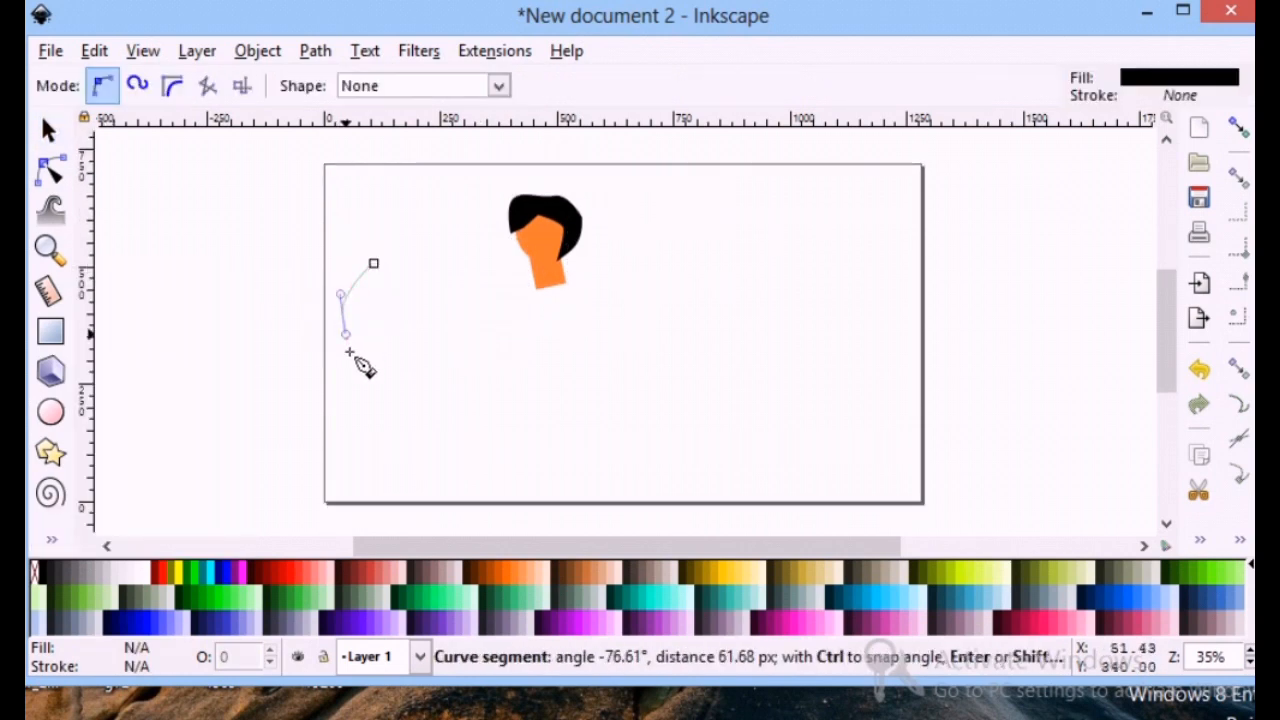
{"action": "left_click", "coordinate": [367, 421]}
{"action": "left_click", "coordinate": [433, 432]}
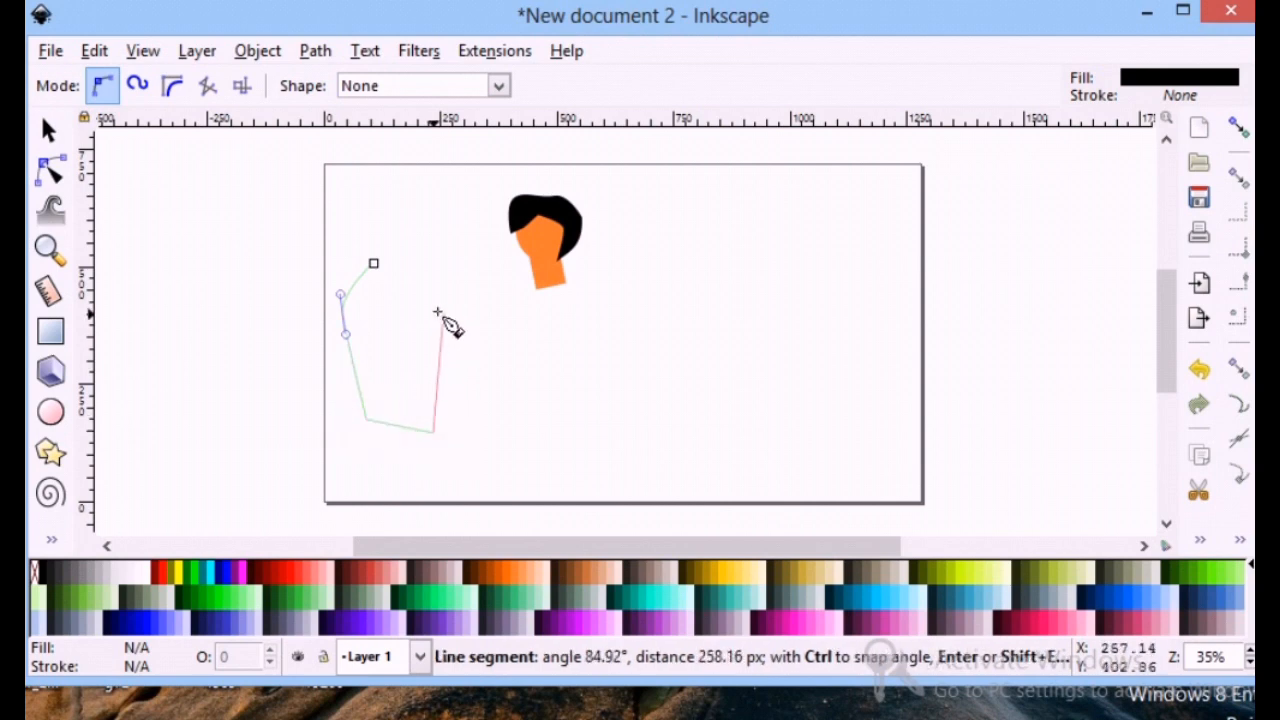
{"action": "left_click_drag", "start_coordinate": [438, 298], "coordinate": [422, 272]}
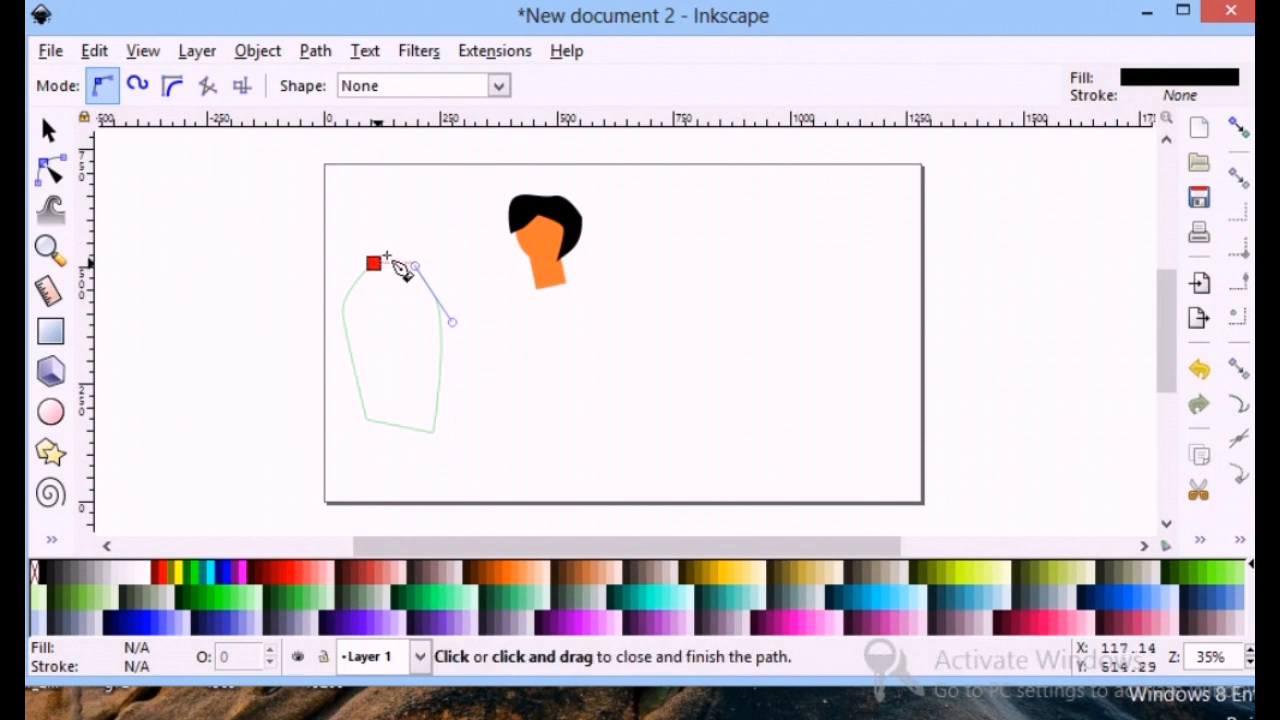
{"action": "left_click", "coordinate": [373, 263]}
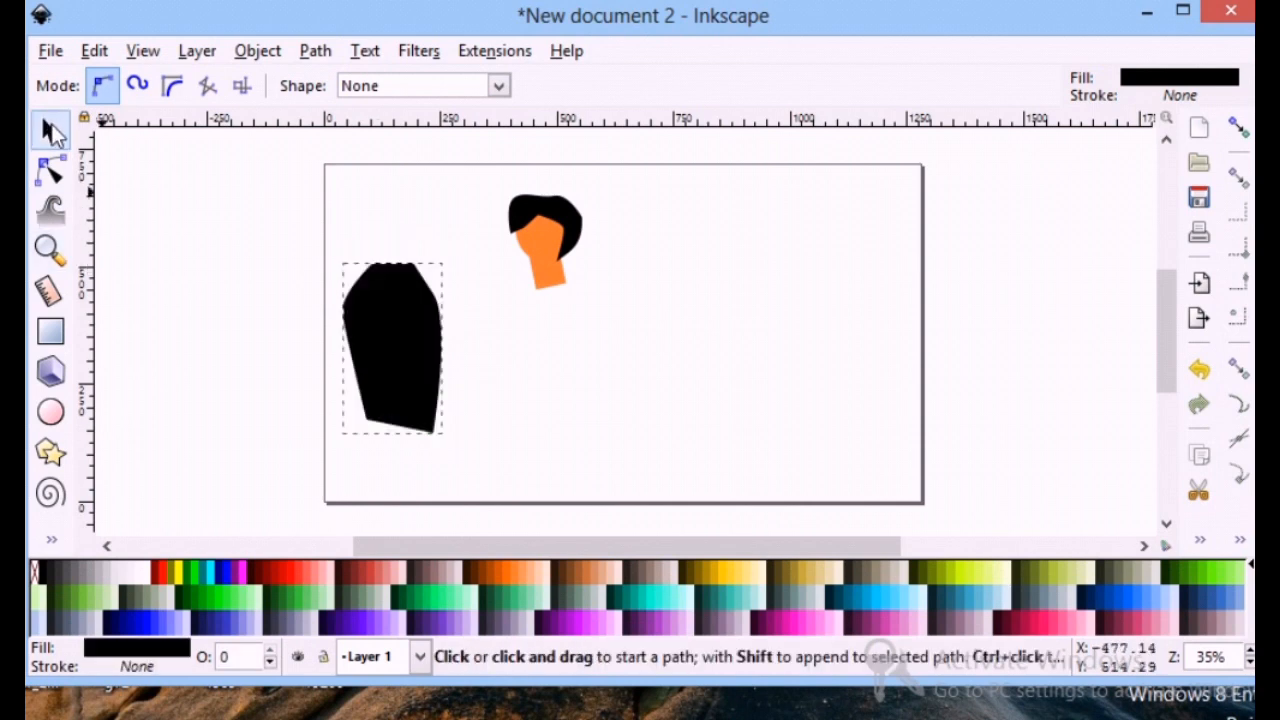
- Place the torso directly under the neck and scale it down to about 161 by 263 px
{"action": "left_click", "coordinate": [49, 130]}
{"action": "left_click_drag", "start_coordinate": [384, 375], "coordinate": [543, 367]}
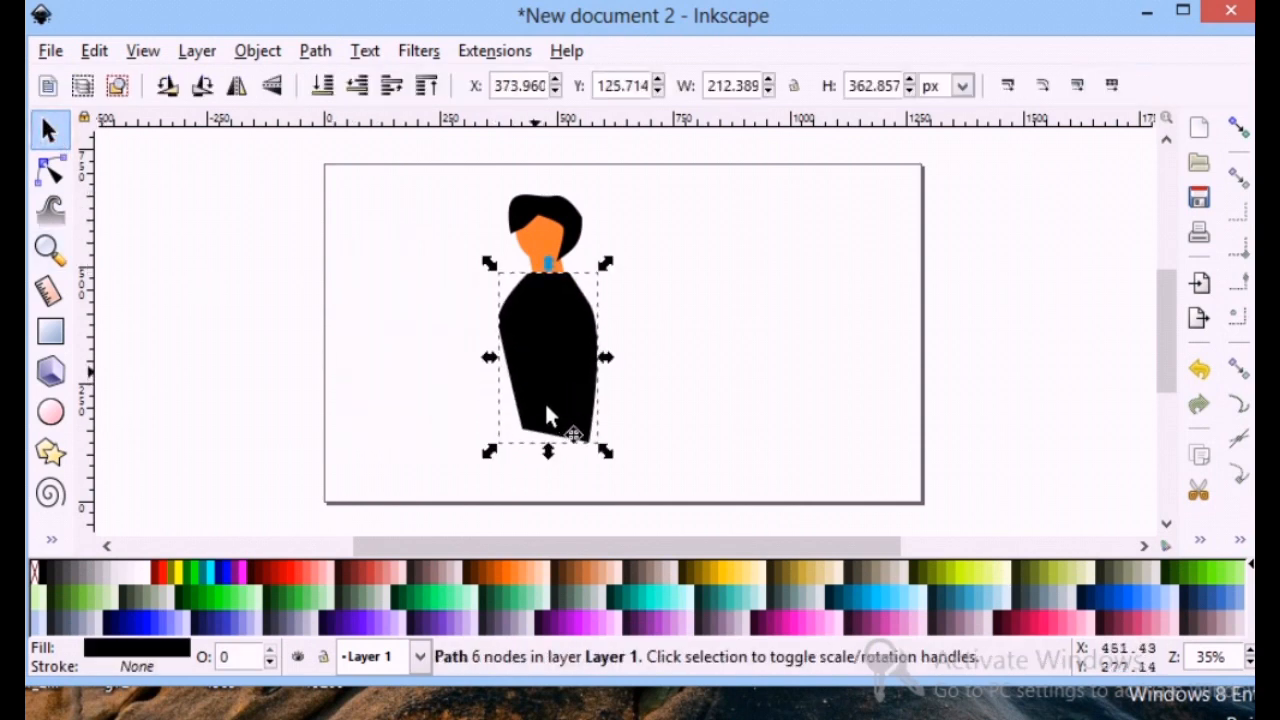
{"action": "left_click_drag", "start_coordinate": [603, 440], "coordinate": [581, 404]}
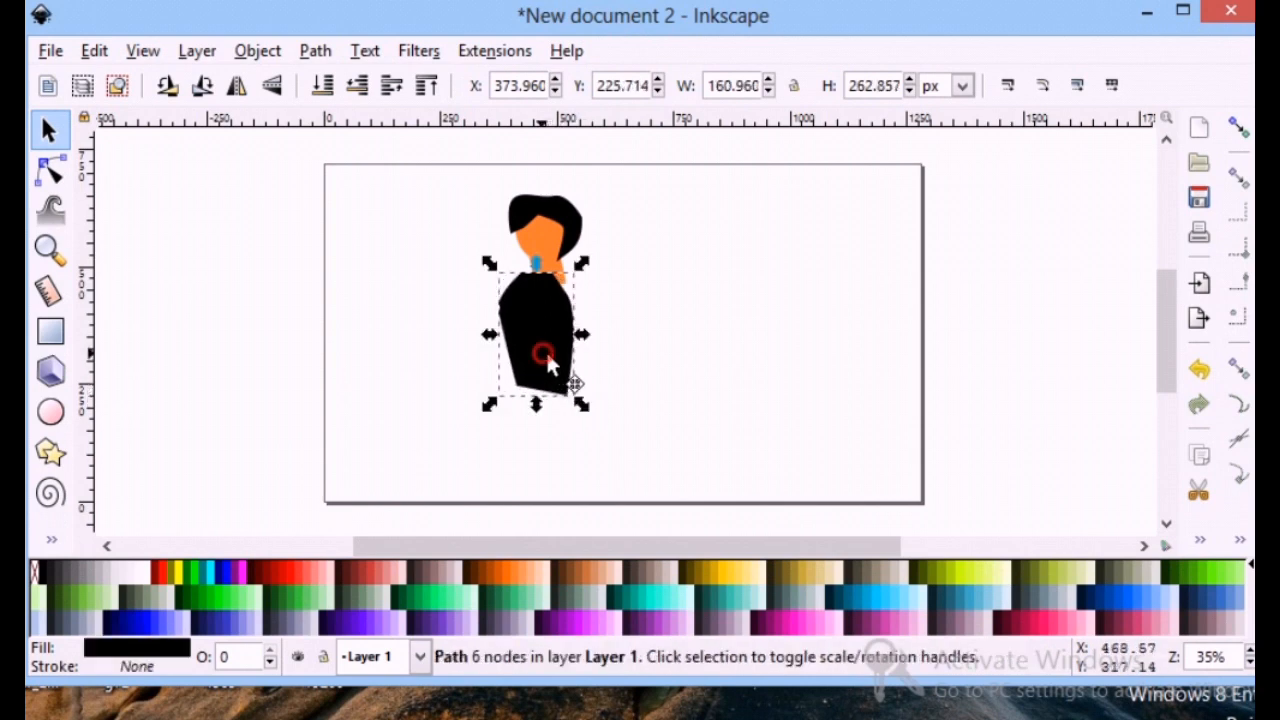
{"action": "left_click_drag", "start_coordinate": [548, 352], "coordinate": [556, 350]}
{"action": "left_click", "coordinate": [655, 346]}
- Draw a closed, bent leg shape with its knee pointing forward beside the figure using the Pen tool
{"action": "scroll", "coordinate": [654, 350], "scroll_direction": "down", "scroll_amount": 1}
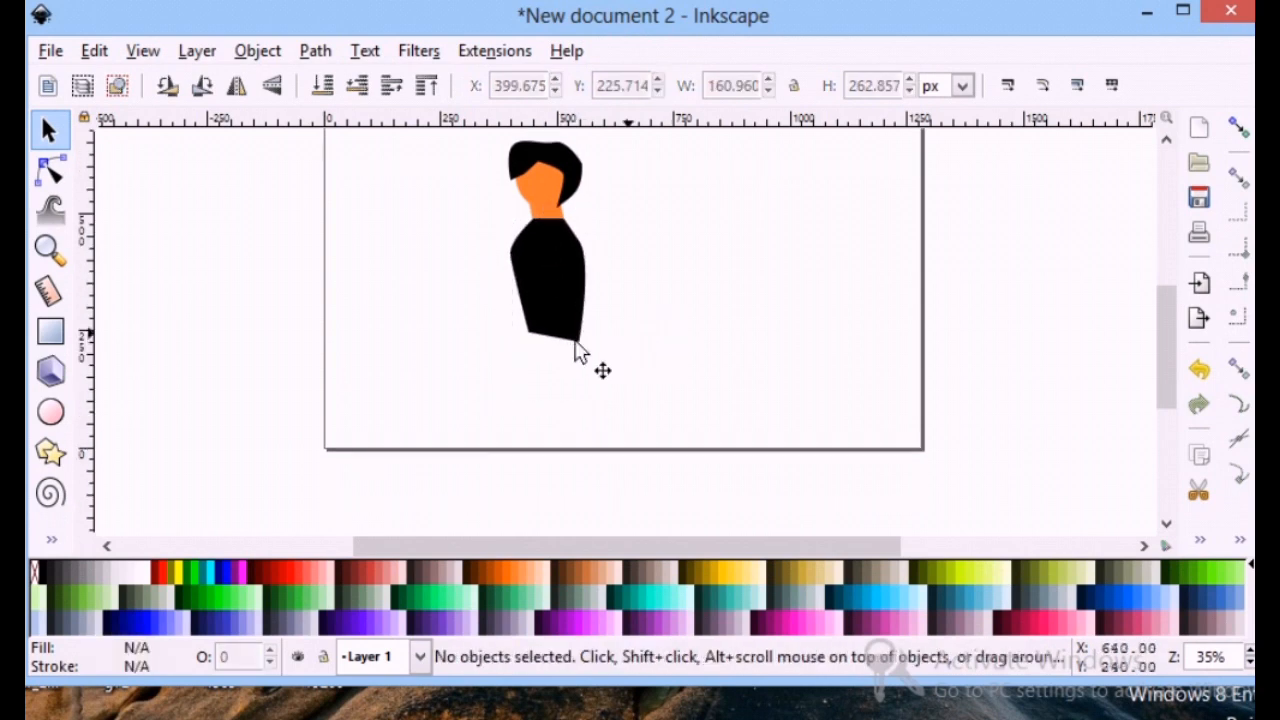
{"action": "left_click", "coordinate": [51, 541]}
{"action": "left_click", "coordinate": [110, 310]}
{"action": "left_click", "coordinate": [375, 288]}
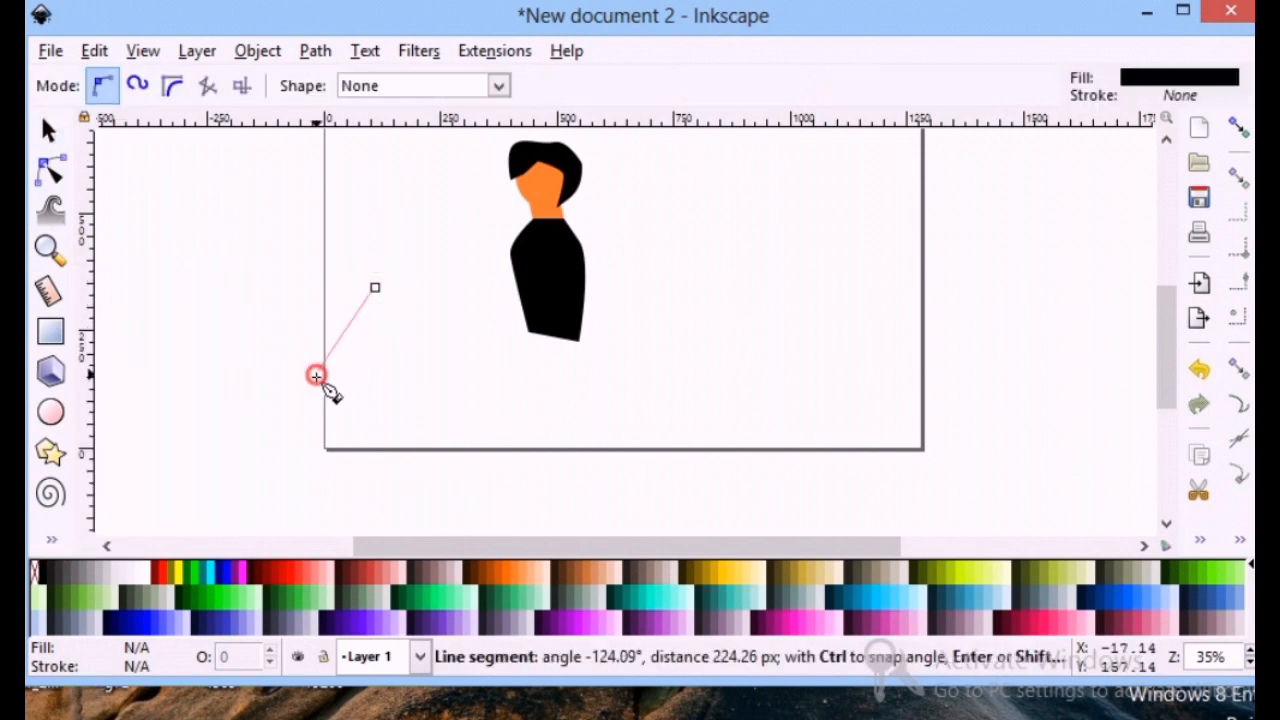
{"action": "left_click_drag", "start_coordinate": [316, 376], "coordinate": [371, 364]}
{"action": "left_click", "coordinate": [401, 449]}
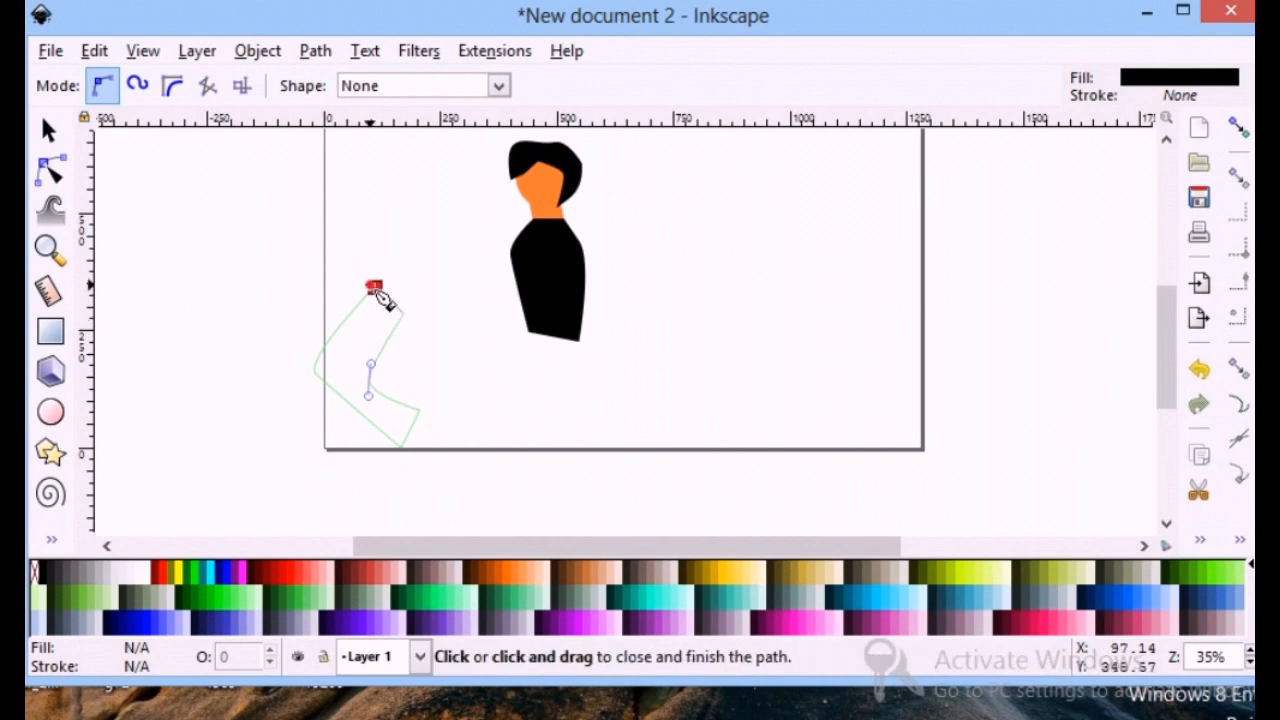
{"action": "left_click", "coordinate": [375, 288]}
- Adjust the leg's nodes at the knee, hip and ankle to even out its thickness and smooth the bend
{"action": "left_click", "coordinate": [51, 170]}
{"action": "left_click_drag", "start_coordinate": [371, 383], "coordinate": [363, 369]}
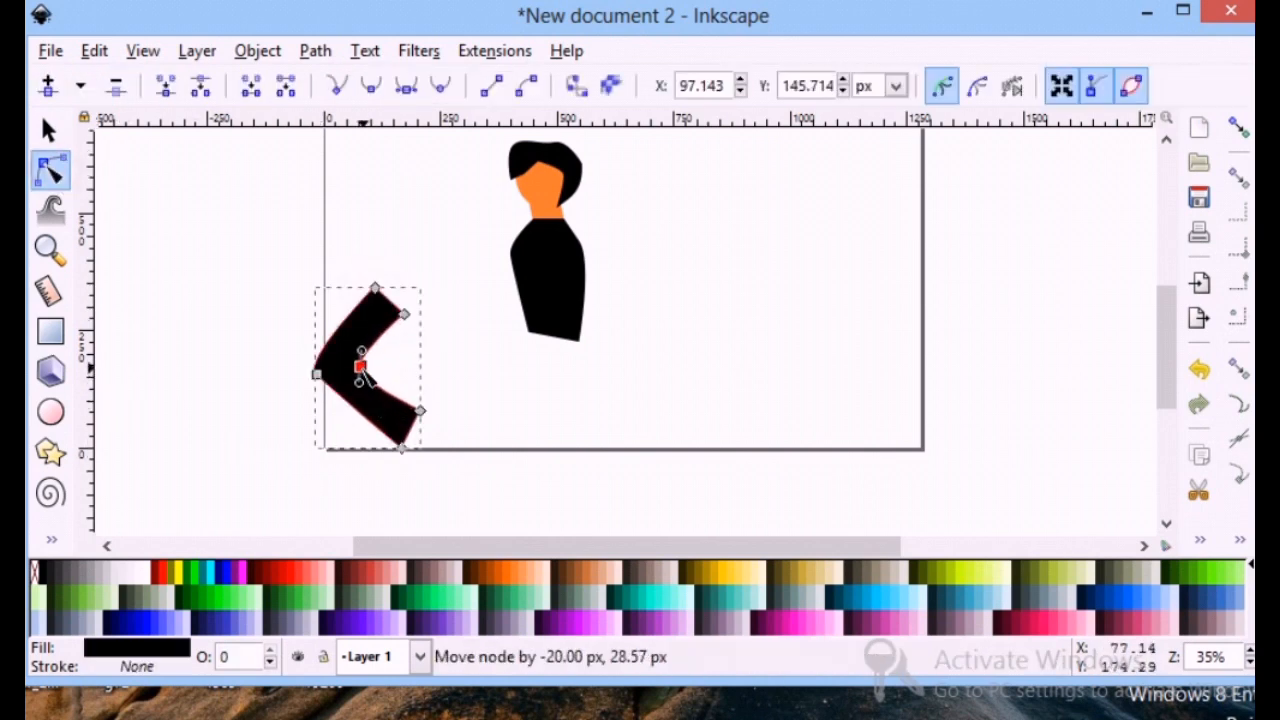
{"action": "left_click_drag", "start_coordinate": [405, 314], "coordinate": [411, 316]}
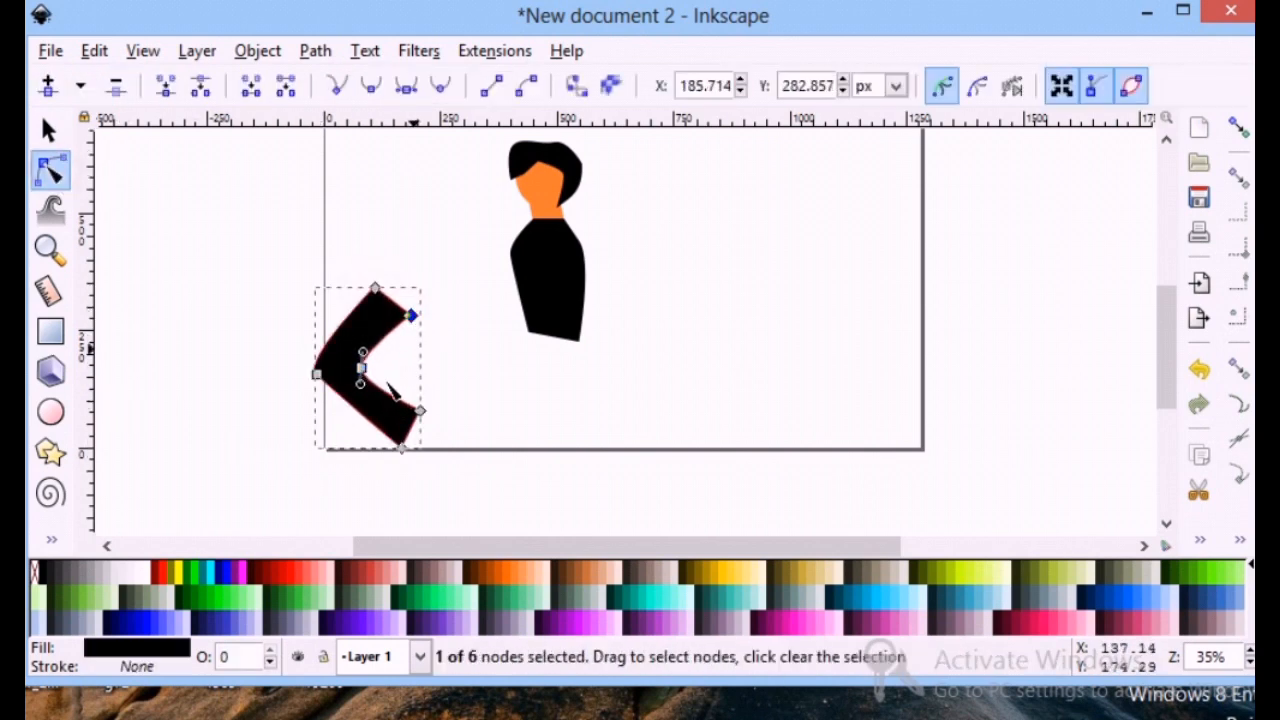
{"action": "left_click_drag", "start_coordinate": [401, 449], "coordinate": [396, 460]}
{"action": "left_click_drag", "start_coordinate": [420, 410], "coordinate": [340, 424]}
{"action": "left_click", "coordinate": [316, 374]}
{"action": "left_click", "coordinate": [185, 328]}
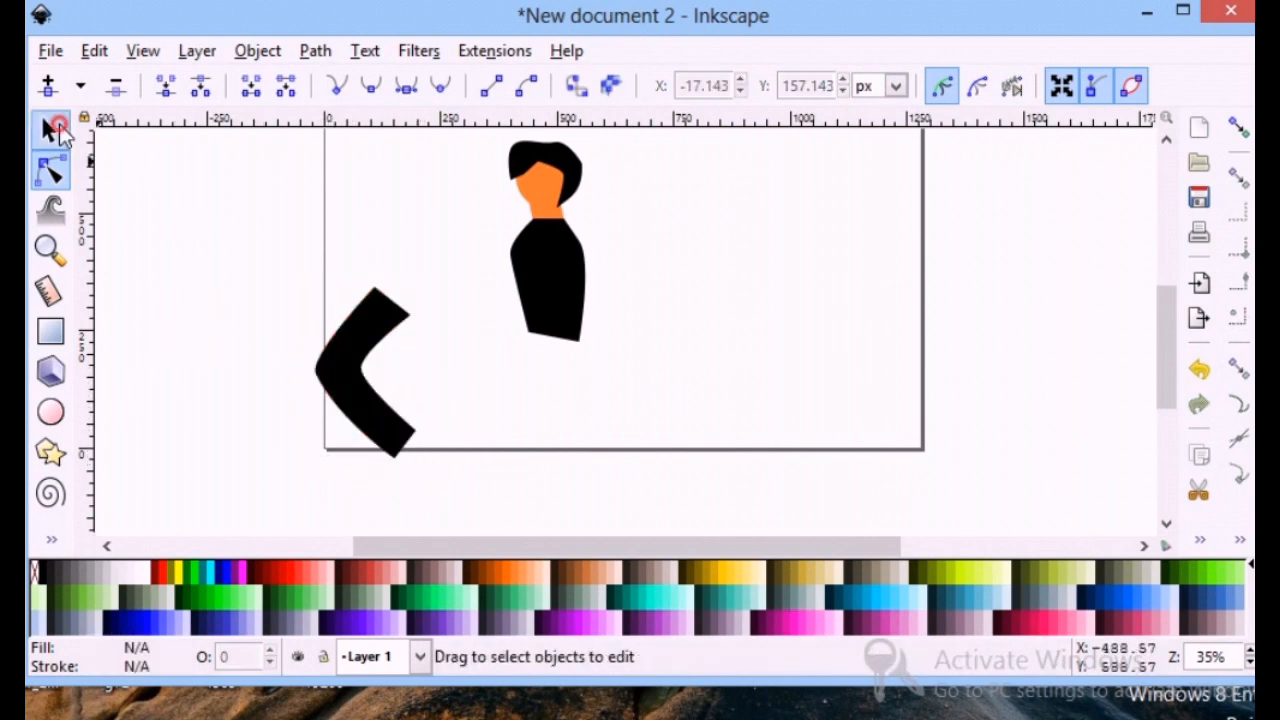
- Fill the torso shape with green
{"action": "left_click", "coordinate": [51, 128]}
{"action": "left_click", "coordinate": [351, 371]}
{"action": "left_click", "coordinate": [563, 306]}
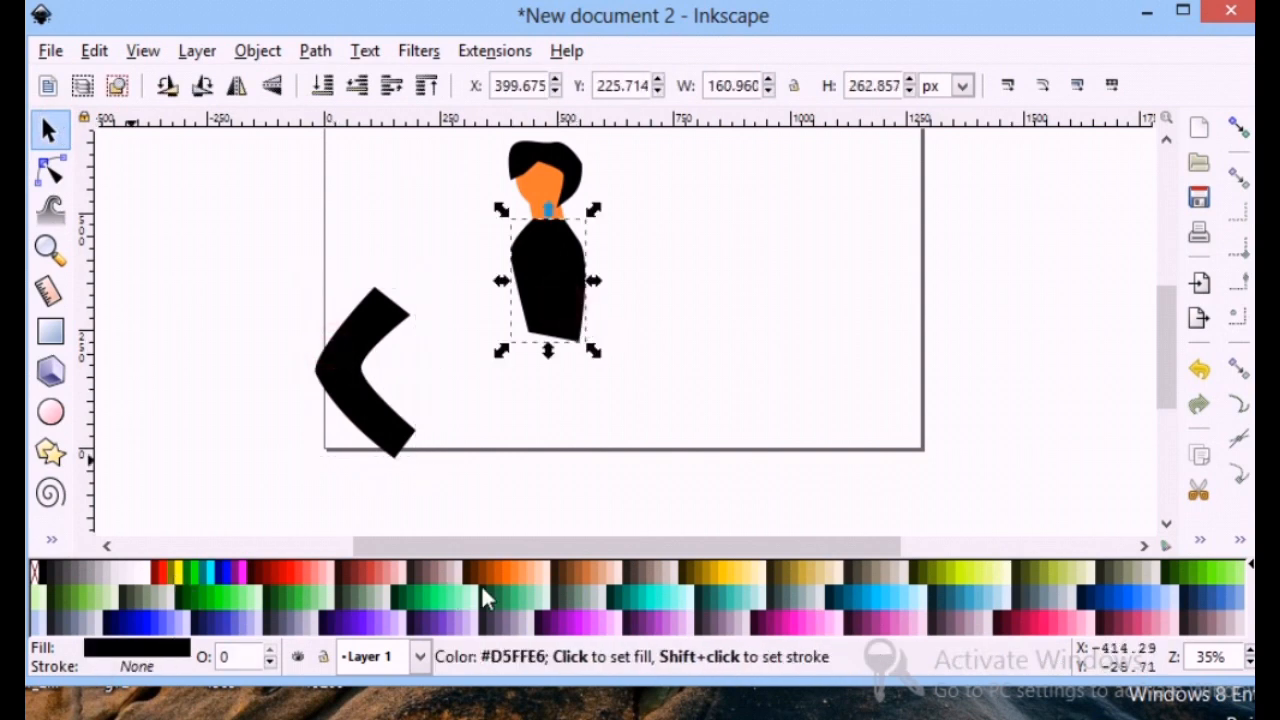
{"action": "left_click", "coordinate": [424, 596]}
- Move the black leg so its upper end meets the lower edge of the green torso
{"action": "left_click_drag", "start_coordinate": [346, 346], "coordinate": [497, 368]}
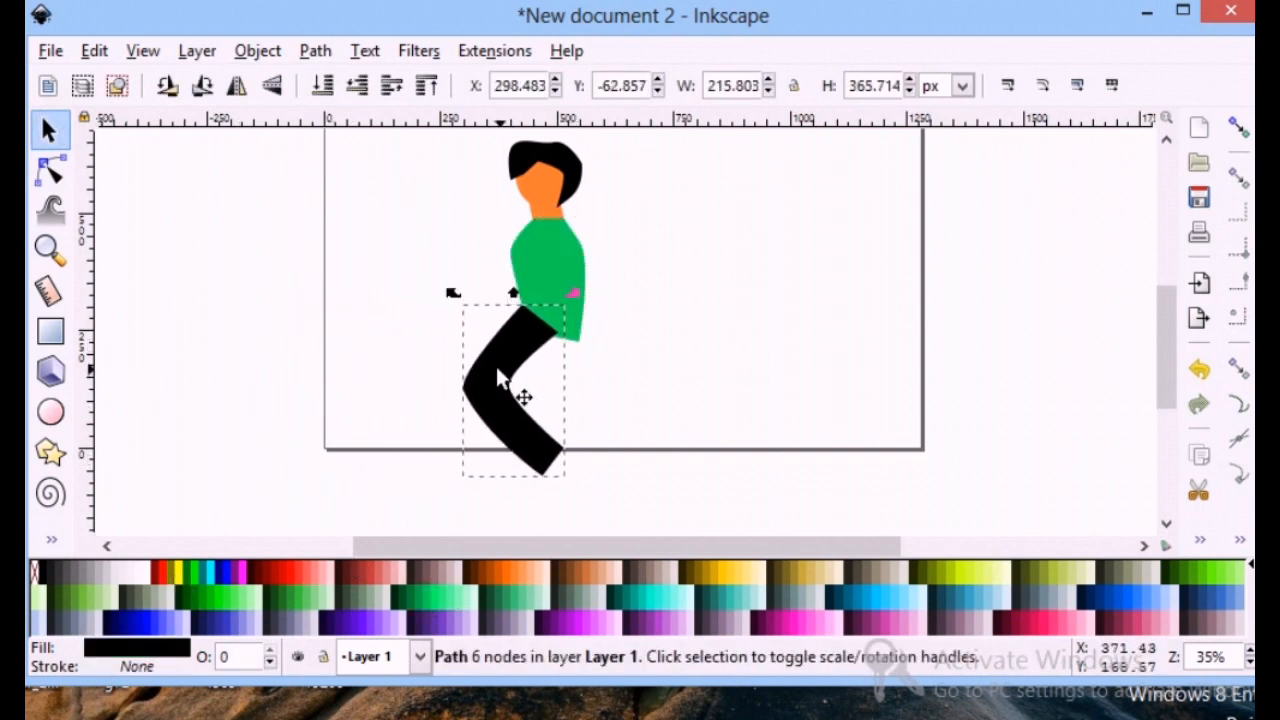
{"action": "left_click", "coordinate": [536, 300]}
{"action": "left_click", "coordinate": [489, 390]}
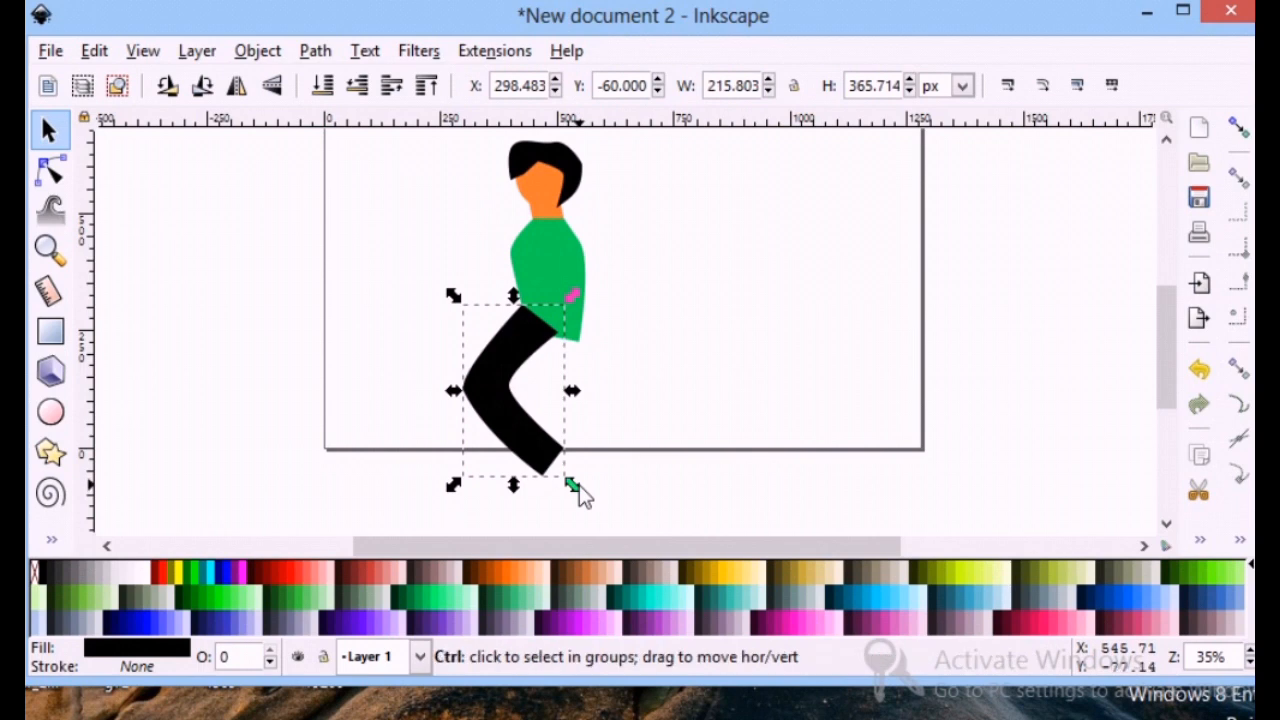
- Narrow the bent leg to about 164 px, lower it under the torso and fit its rear hip node to the torso's hem
{"action": "left_click_drag", "start_coordinate": [571, 390], "coordinate": [528, 362]}
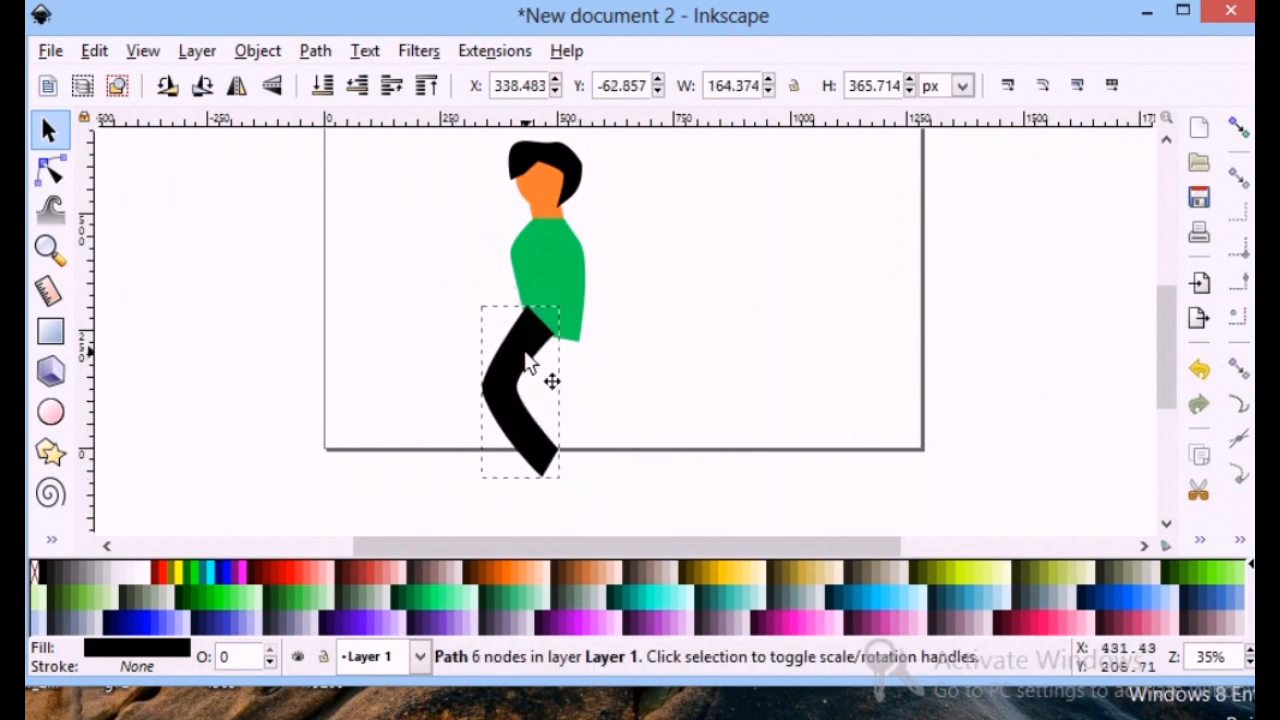
{"action": "left_click_drag", "start_coordinate": [519, 380], "coordinate": [528, 393]}
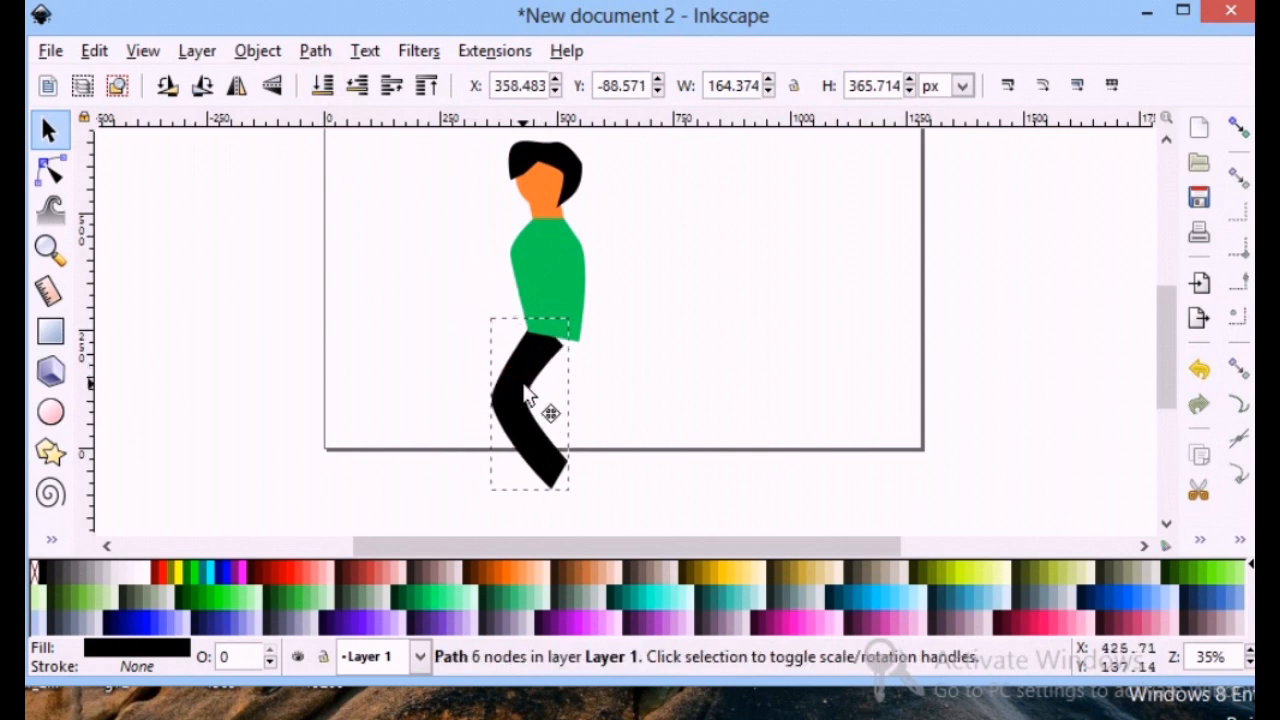
{"action": "left_click", "coordinate": [61, 174]}
{"action": "left_click_drag", "start_coordinate": [565, 346], "coordinate": [572, 336]}
{"action": "left_click", "coordinate": [653, 331]}
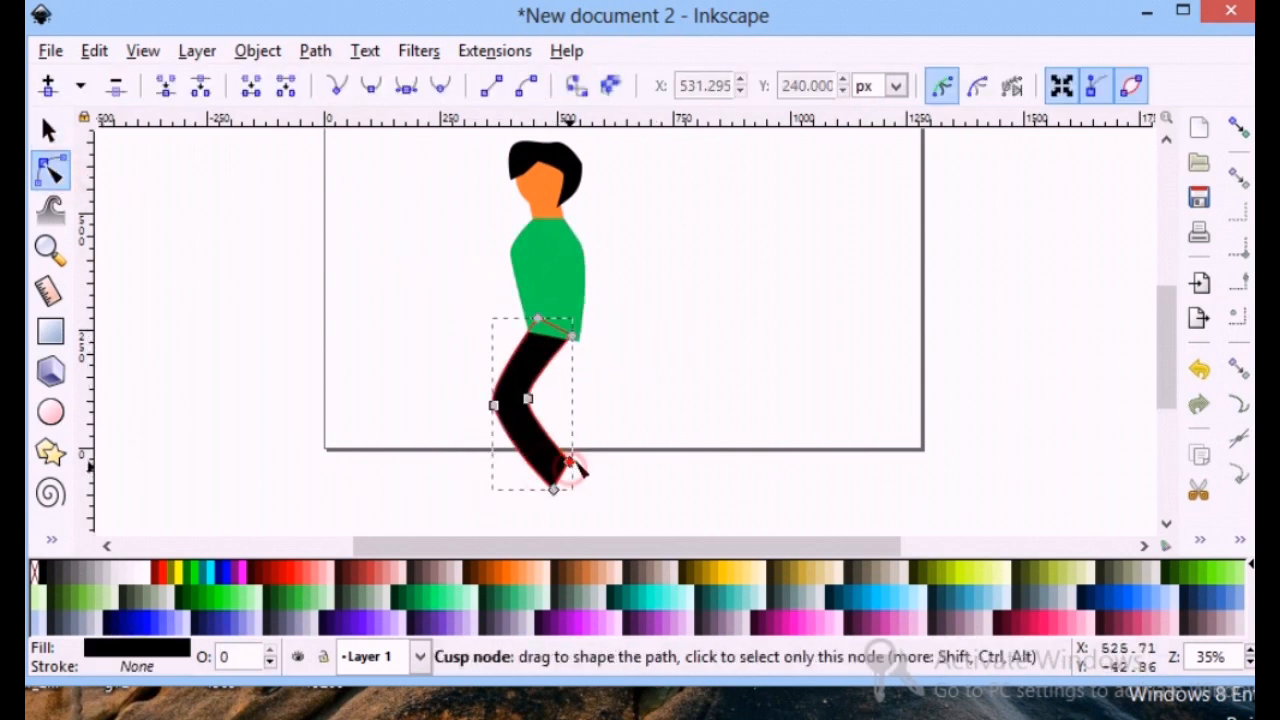
- Reshape the bent leg by moving its ankle nodes backward and its knee nodes forward
{"action": "left_click", "coordinate": [555, 489]}
{"action": "left_click_drag", "start_coordinate": [555, 489], "coordinate": [581, 476]}
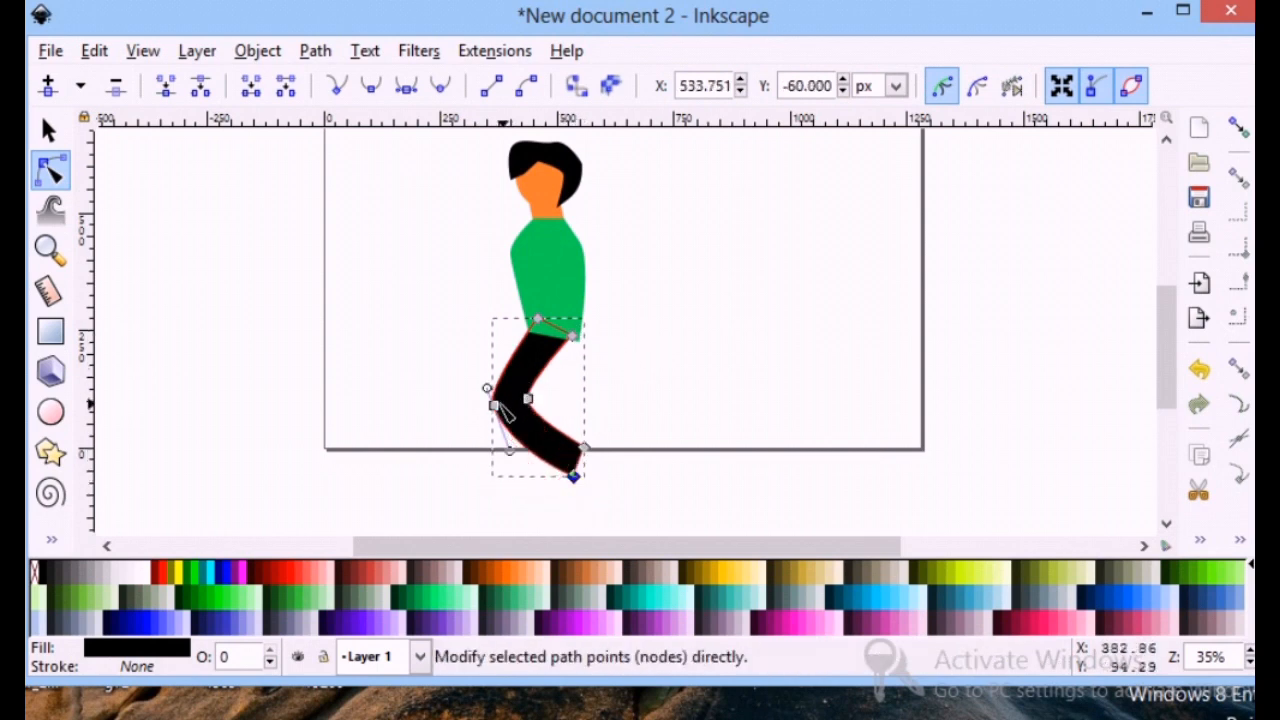
{"action": "left_click_drag", "start_coordinate": [493, 405], "coordinate": [473, 390]}
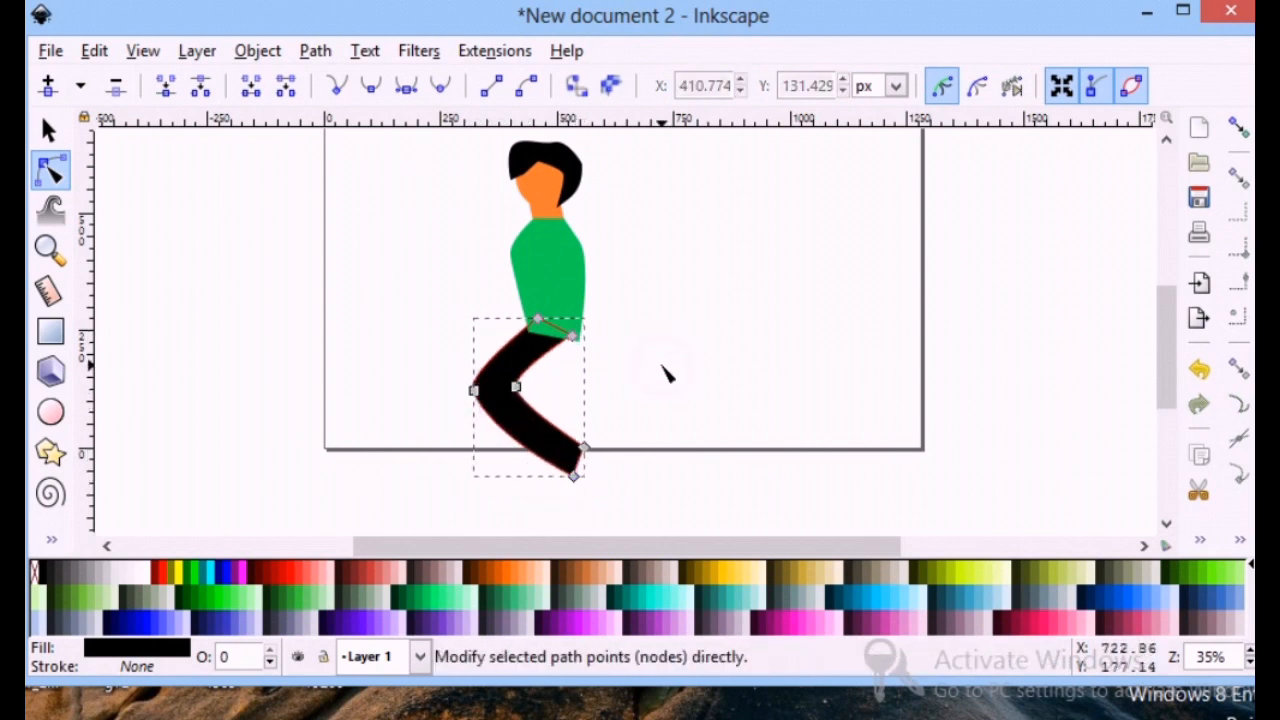
{"action": "left_click", "coordinate": [665, 370]}
{"action": "left_click", "coordinate": [478, 382]}
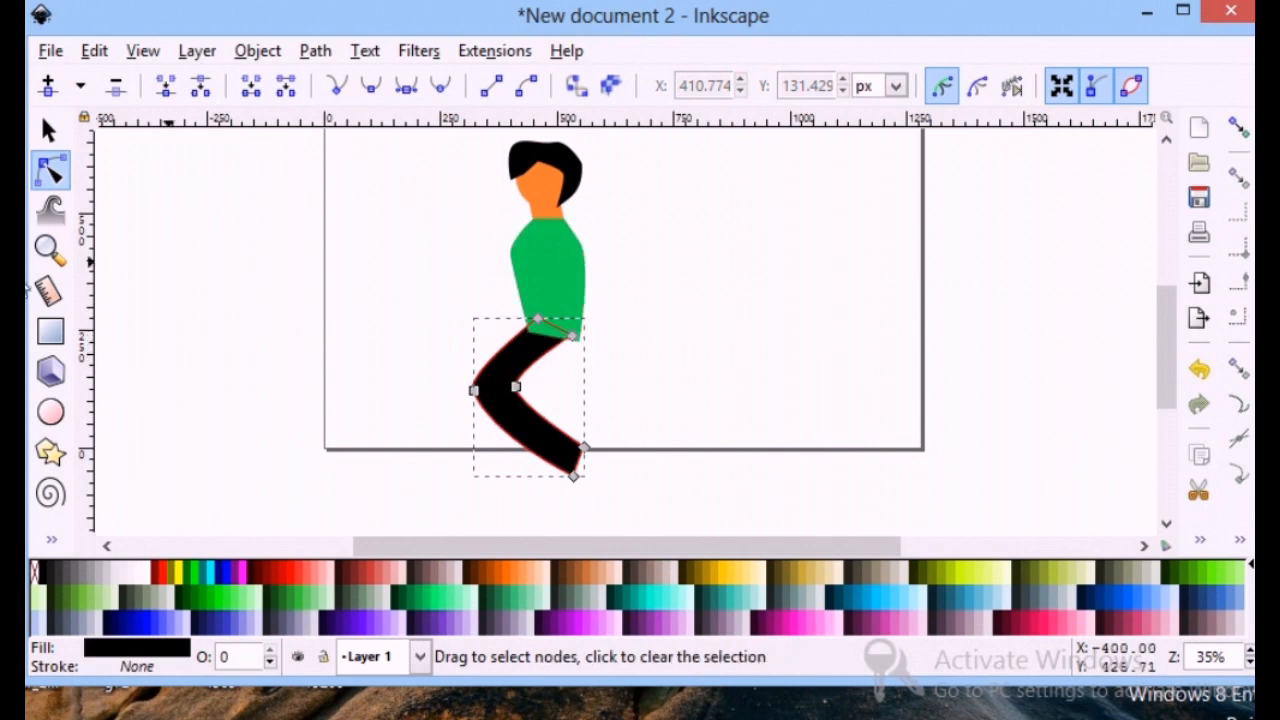
- Adjust the bent leg's front hip node so the thigh lines up with the torso's lower front corner
{"action": "key", "text": "z"}
{"action": "left_click", "coordinate": [540, 335]}
{"action": "left_click", "coordinate": [53, 172]}
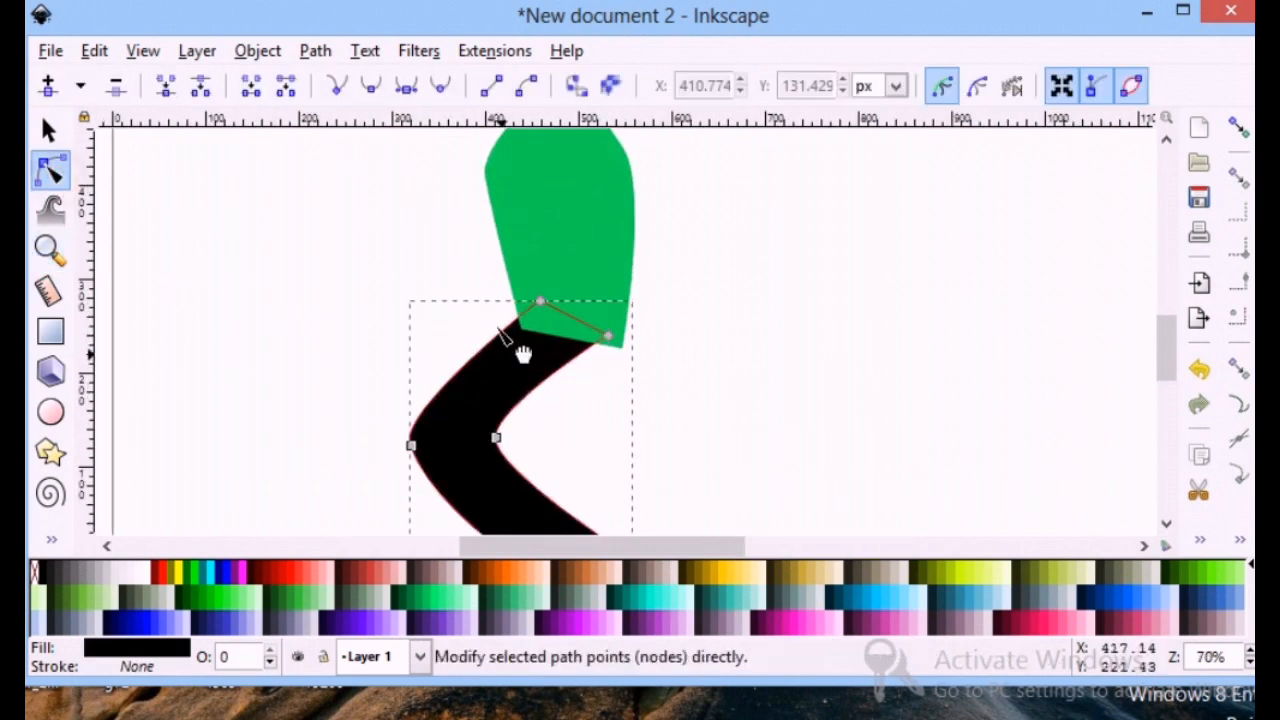
{"action": "left_click_drag", "start_coordinate": [540, 300], "coordinate": [514, 330]}
{"action": "left_click", "coordinate": [525, 292]}
{"action": "left_click", "coordinate": [464, 325]}
{"action": "left_click", "coordinate": [419, 330]}
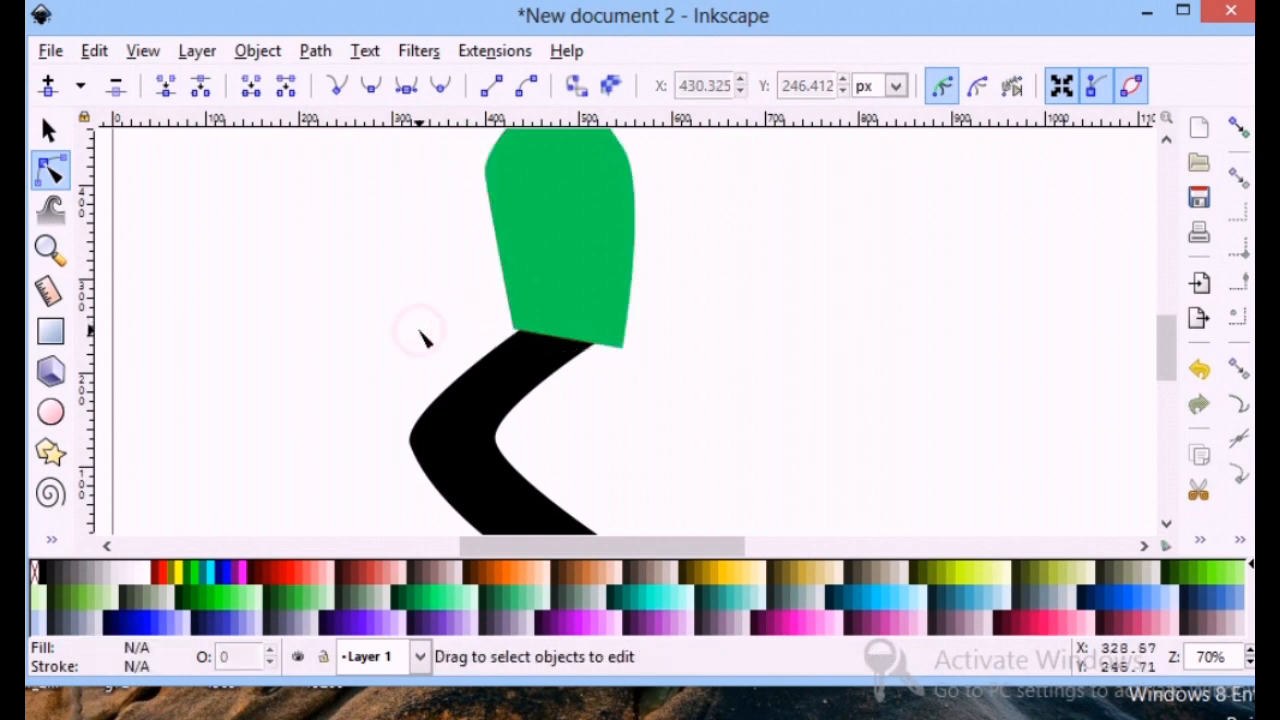
{"action": "left_click", "coordinate": [566, 320]}
{"action": "left_click", "coordinate": [406, 323]}
{"action": "scroll", "coordinate": [420, 323], "scroll_direction": "down", "scroll_amount": 3}
{"action": "left_click", "coordinate": [510, 258]}
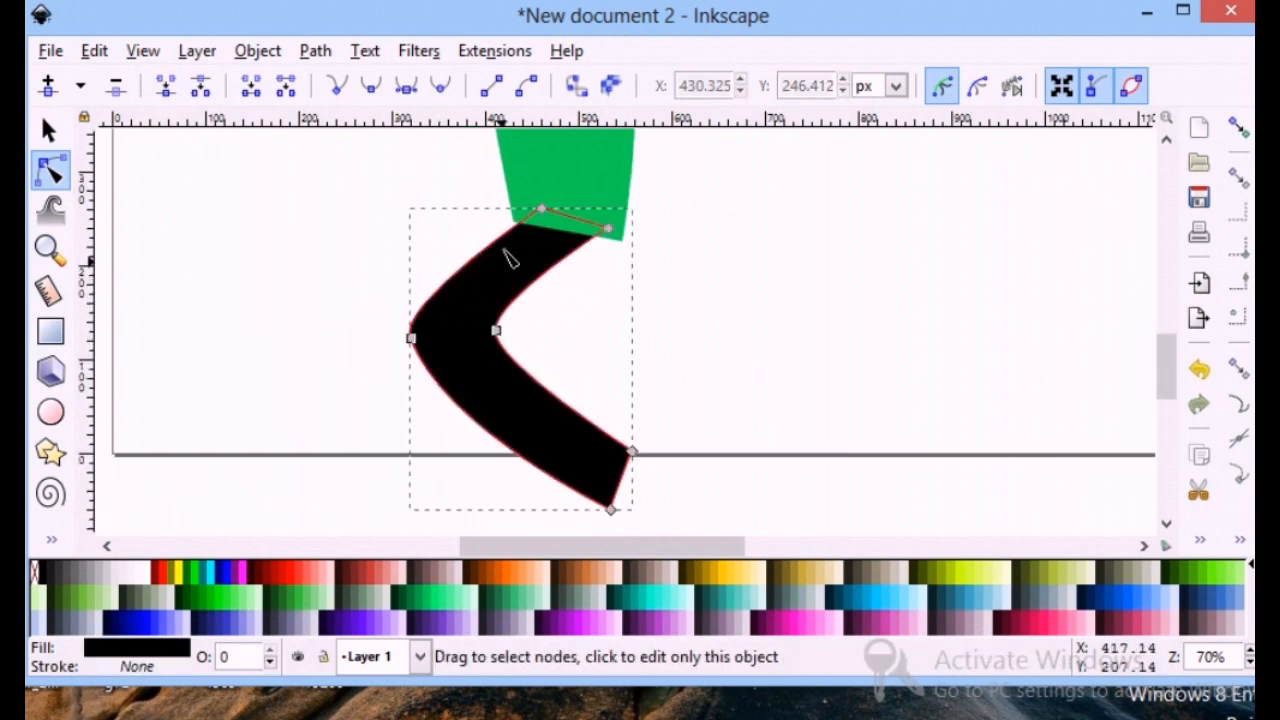
{"action": "left_click_drag", "start_coordinate": [540, 210], "coordinate": [528, 205]}
{"action": "left_click", "coordinate": [322, 258]}
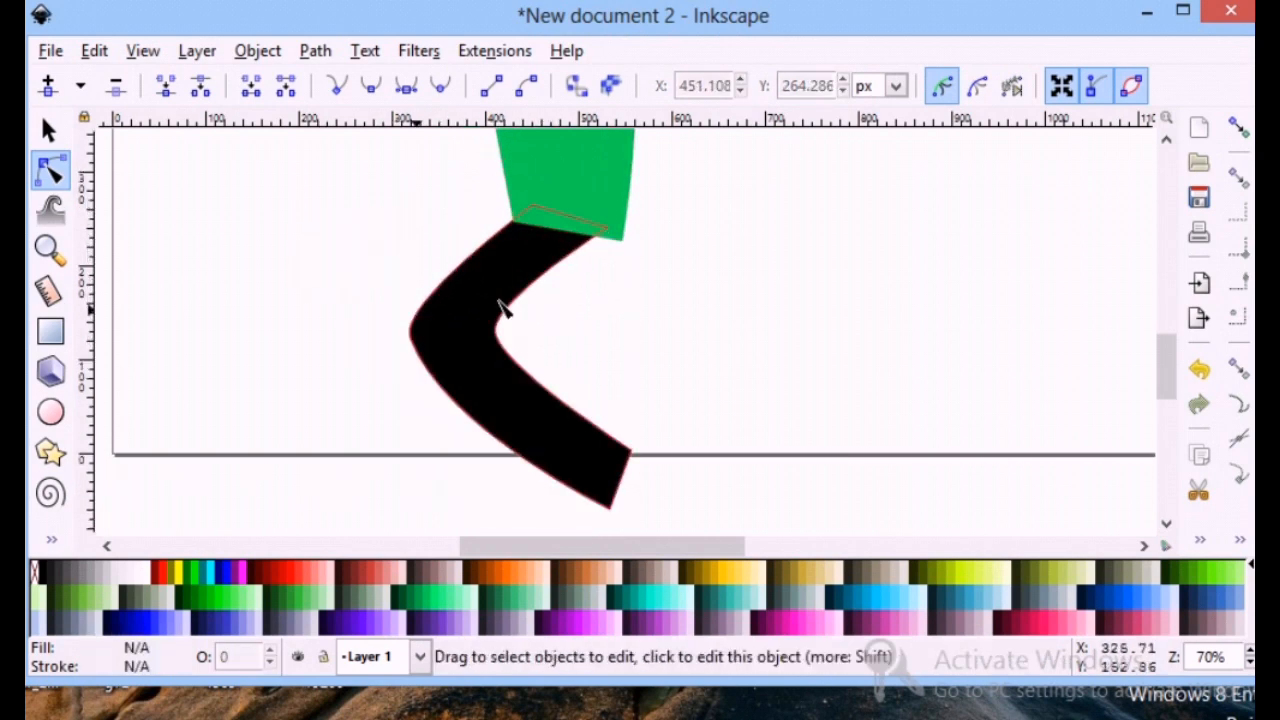
{"action": "left_click", "coordinate": [503, 308]}
{"action": "scroll", "coordinate": [197, 287], "scroll_direction": "down", "scroll_amount": 2}
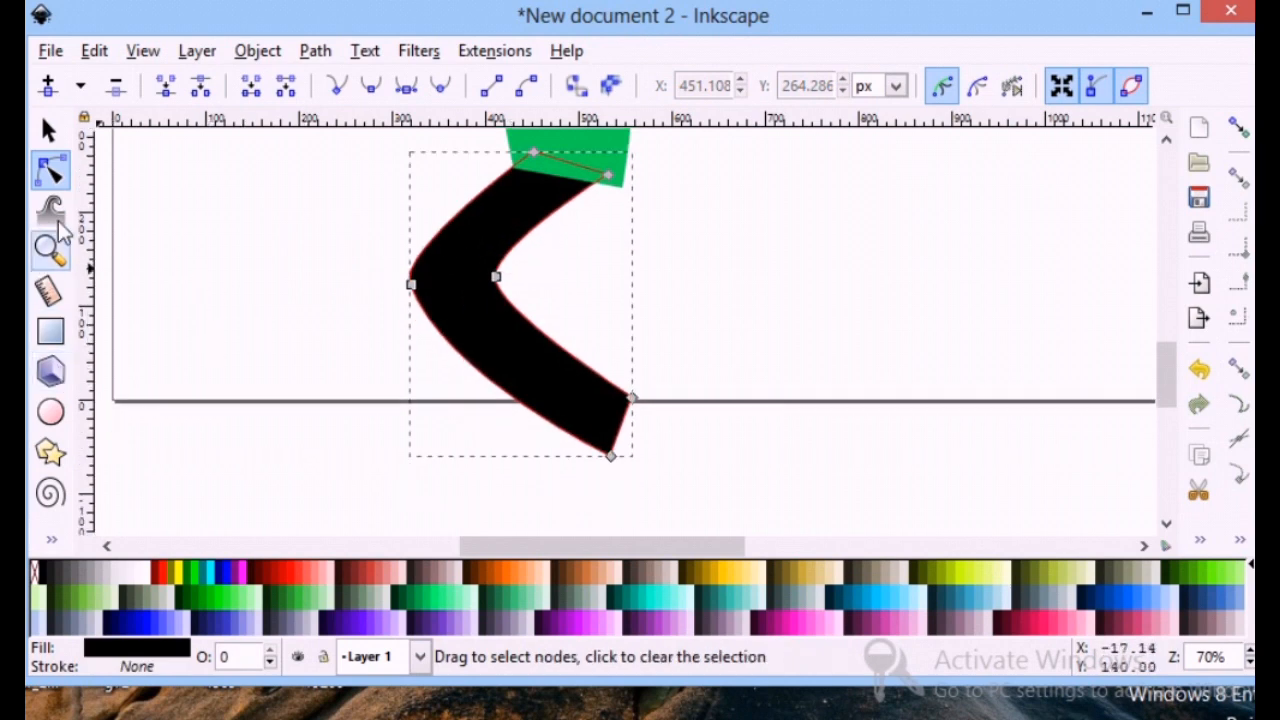
- Draw a closed, slanted straight leg shape in front of the figure using the Pen tool
{"action": "left_click", "coordinate": [51, 540]}
{"action": "left_click", "coordinate": [167, 310]}
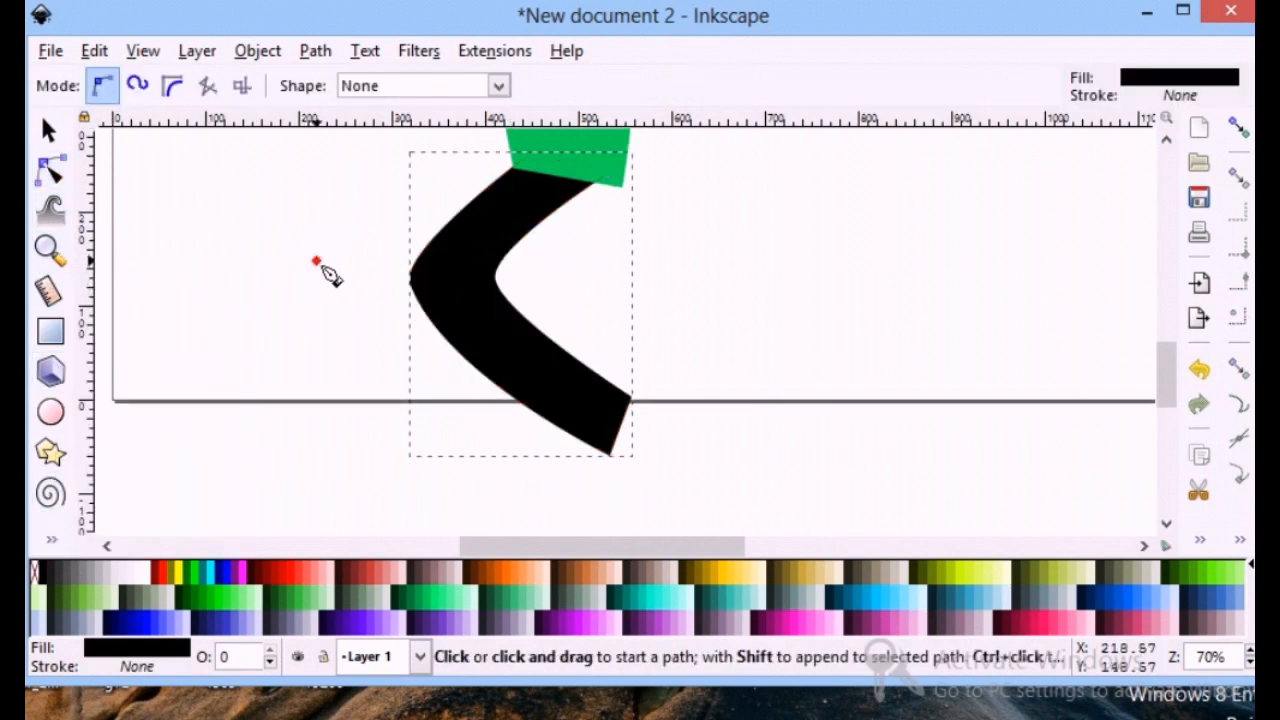
{"action": "left_click", "coordinate": [316, 261]}
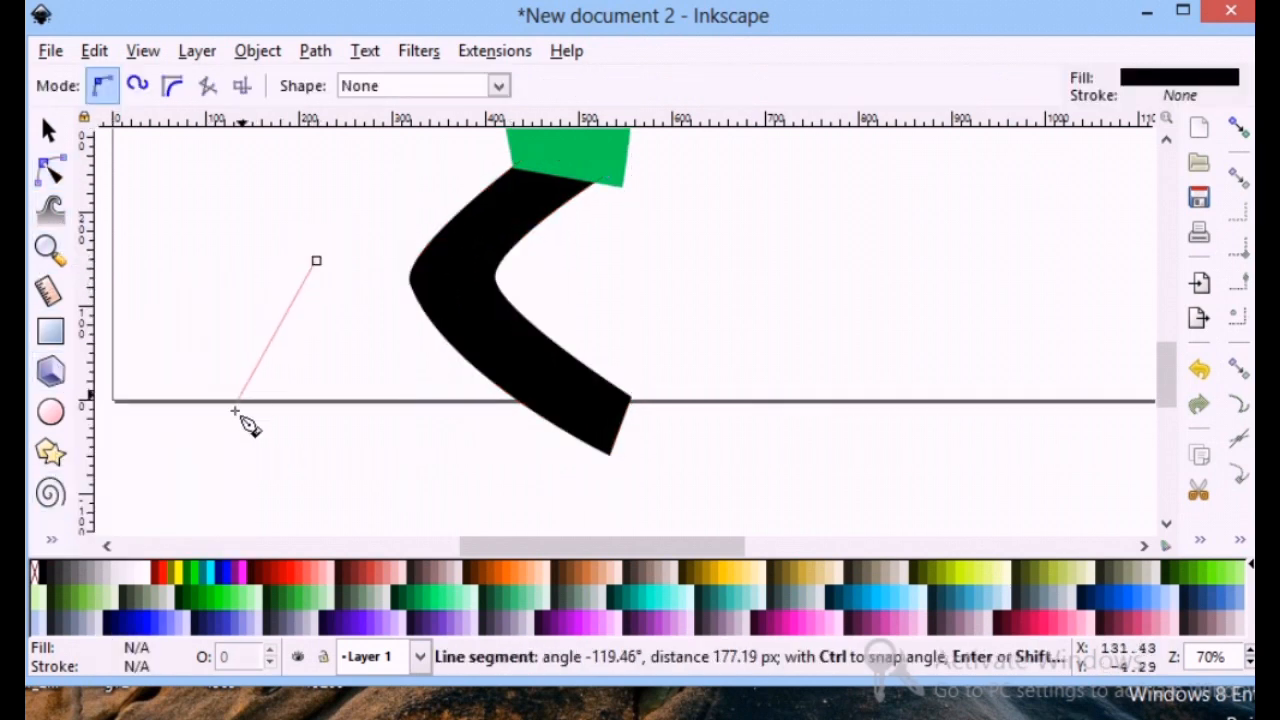
{"action": "left_click", "coordinate": [175, 465]}
{"action": "left_click", "coordinate": [218, 492]}
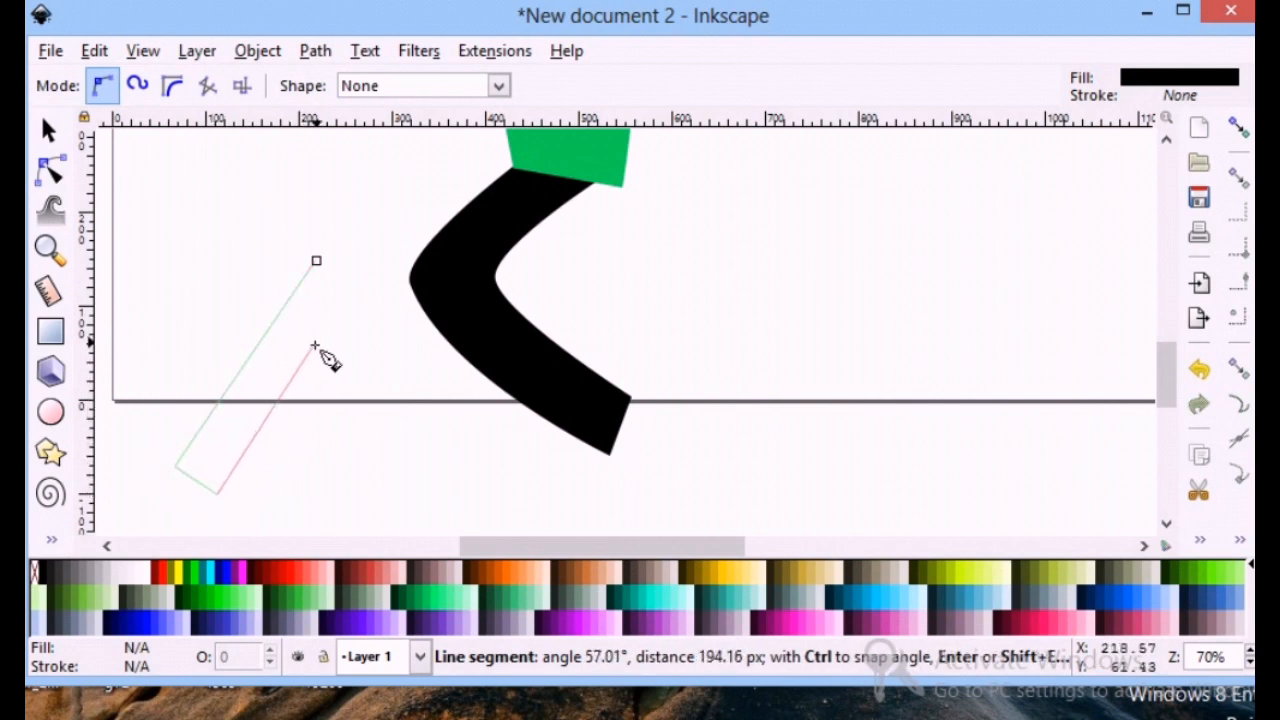
{"action": "left_click_drag", "start_coordinate": [308, 353], "coordinate": [316, 349]}
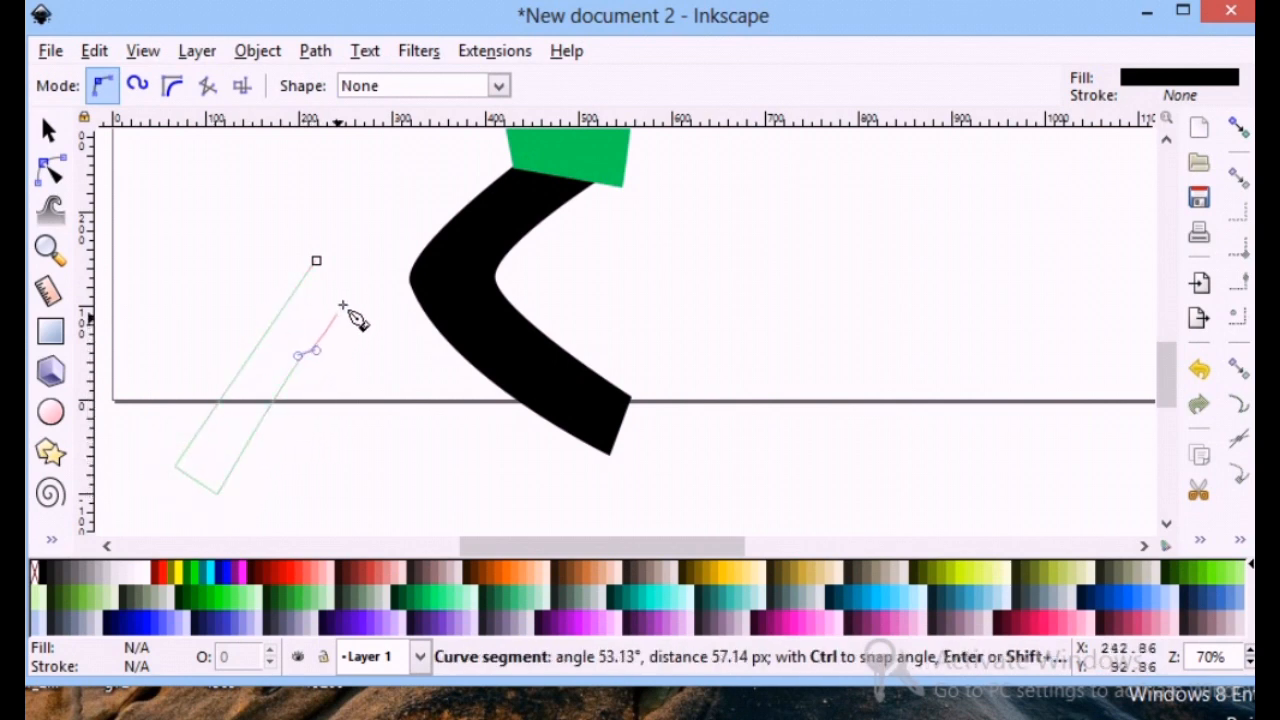
{"action": "left_click", "coordinate": [357, 292]}
{"action": "left_click", "coordinate": [316, 261]}
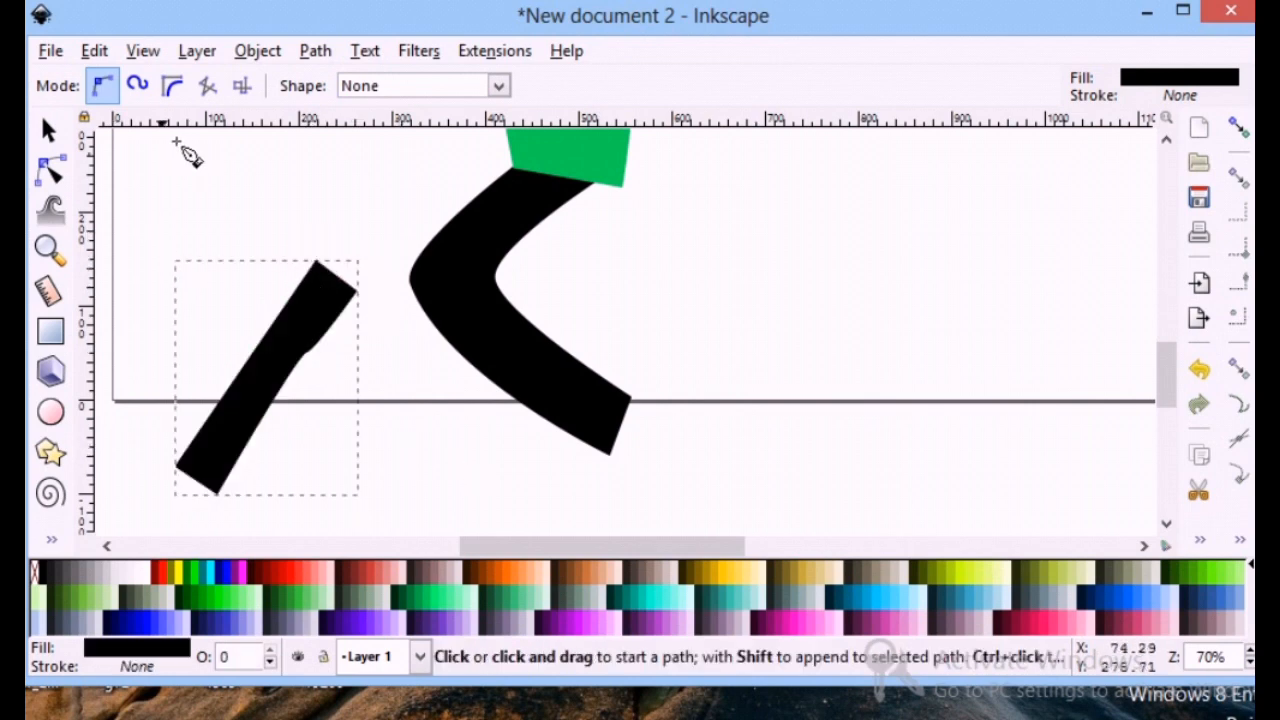
- Taper the straight leg by narrowing its ankle end and widening its hip end with the corner nodes
{"action": "key", "text": "n"}
{"action": "left_click_drag", "start_coordinate": [212, 493], "coordinate": [205, 490]}
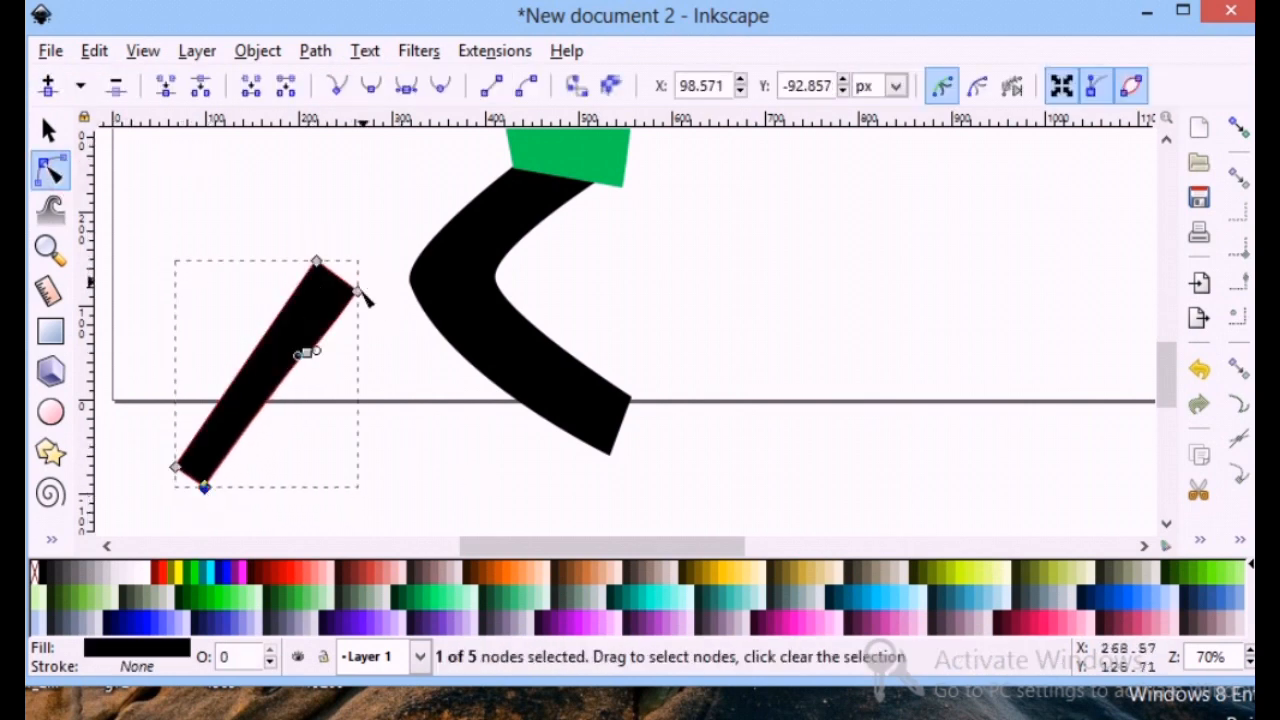
{"action": "left_click_drag", "start_coordinate": [363, 294], "coordinate": [368, 303]}
{"action": "left_click_drag", "start_coordinate": [317, 262], "coordinate": [308, 250]}
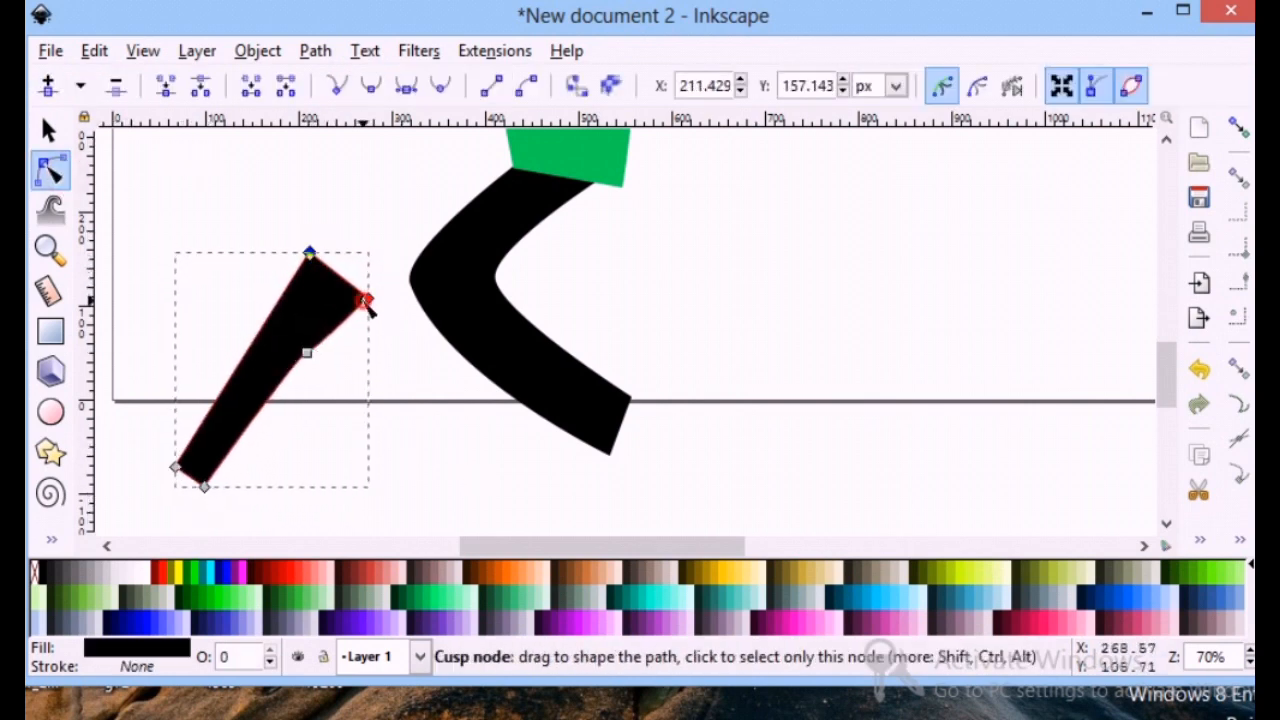
{"action": "left_click_drag", "start_coordinate": [366, 305], "coordinate": [379, 274]}
- Move the straight leg across the bent leg under the torso, then lengthen it and fit its hip nodes to the hem
{"action": "left_click", "coordinate": [48, 133]}
{"action": "left_click_drag", "start_coordinate": [280, 368], "coordinate": [510, 288]}
{"action": "left_click", "coordinate": [50, 170]}
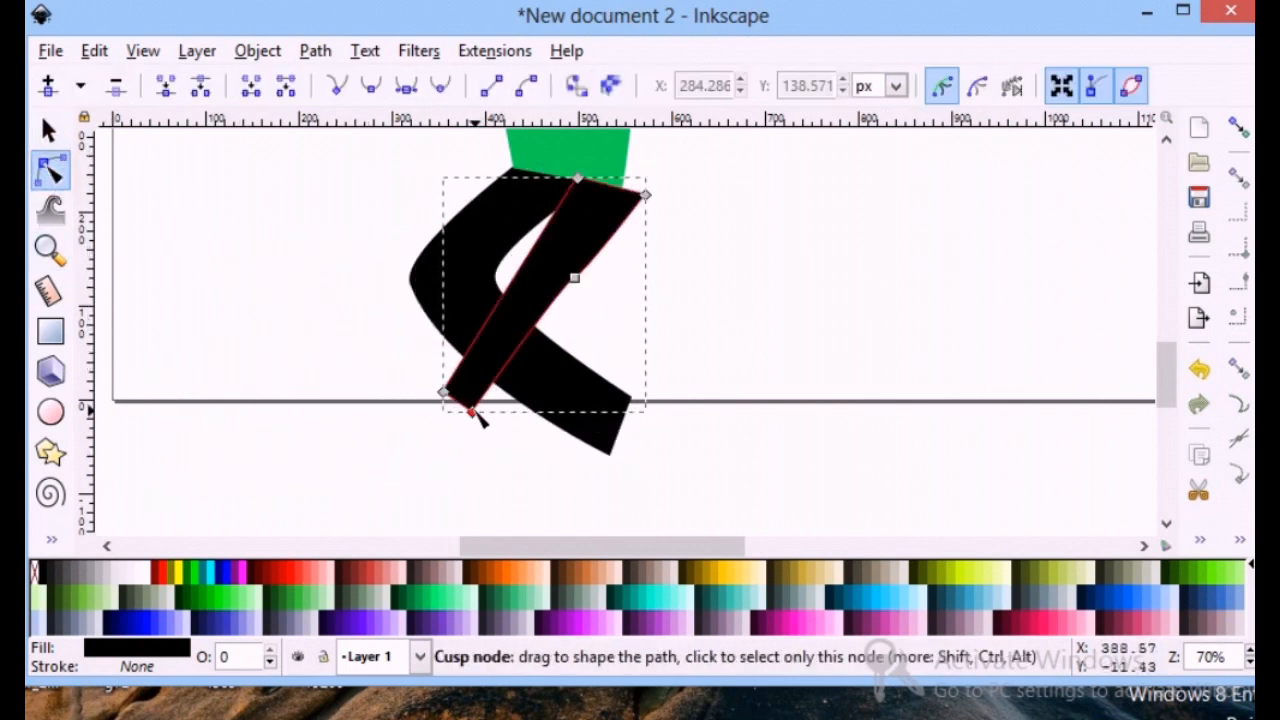
{"action": "left_click_drag", "start_coordinate": [470, 428], "coordinate": [465, 474]}
{"action": "left_click_drag", "start_coordinate": [445, 394], "coordinate": [437, 465]}
{"action": "left_click_drag", "start_coordinate": [577, 178], "coordinate": [567, 168]}
{"action": "left_click_drag", "start_coordinate": [645, 194], "coordinate": [621, 185]}
- Narrow the bent leg's ankle end and push the straight leg's rear knee node outward
{"action": "left_click", "coordinate": [591, 430]}
{"action": "left_click_drag", "start_coordinate": [631, 398], "coordinate": [622, 414]}
{"action": "left_click", "coordinate": [546, 290]}
{"action": "left_click_drag", "start_coordinate": [575, 281], "coordinate": [585, 287]}
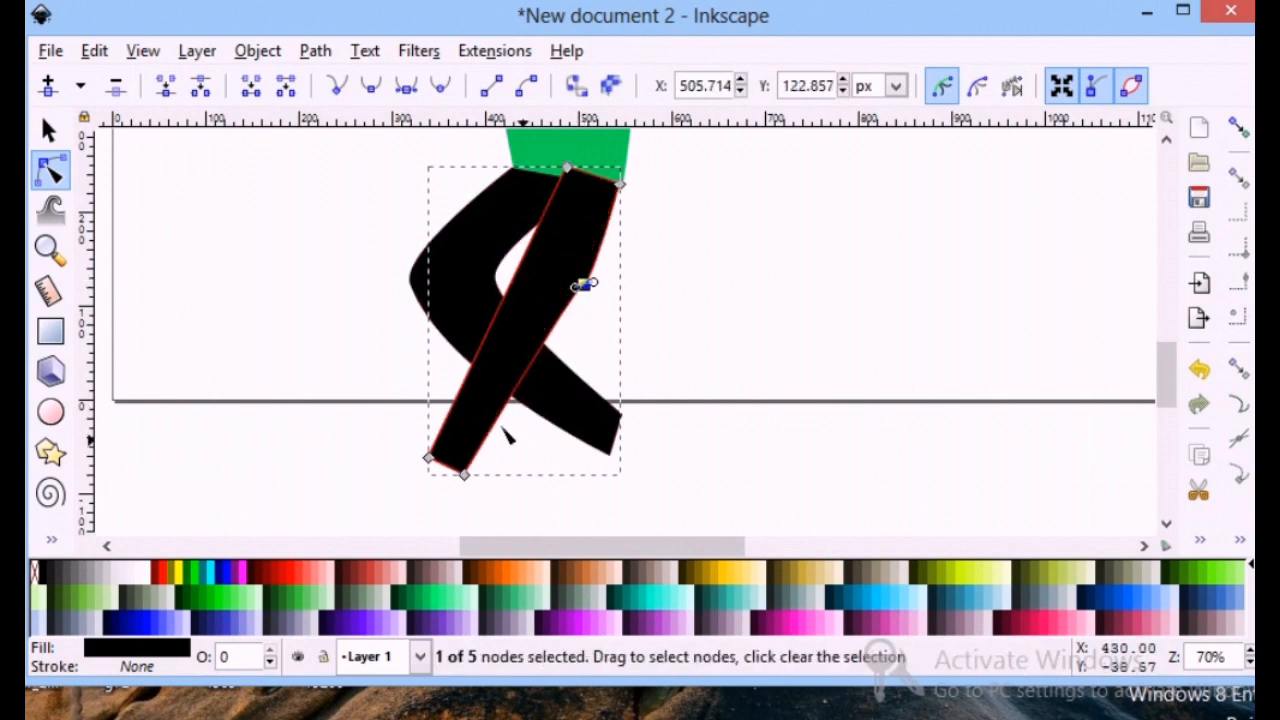
- Move the straight leg's rear hip node out to the torso's lower rear corner
{"action": "left_click", "coordinate": [718, 237]}
{"action": "scroll", "coordinate": [650, 262], "scroll_direction": "up", "scroll_amount": 1}
{"action": "left_click", "coordinate": [567, 282]}
{"action": "left_click_drag", "start_coordinate": [620, 239], "coordinate": [627, 239]}
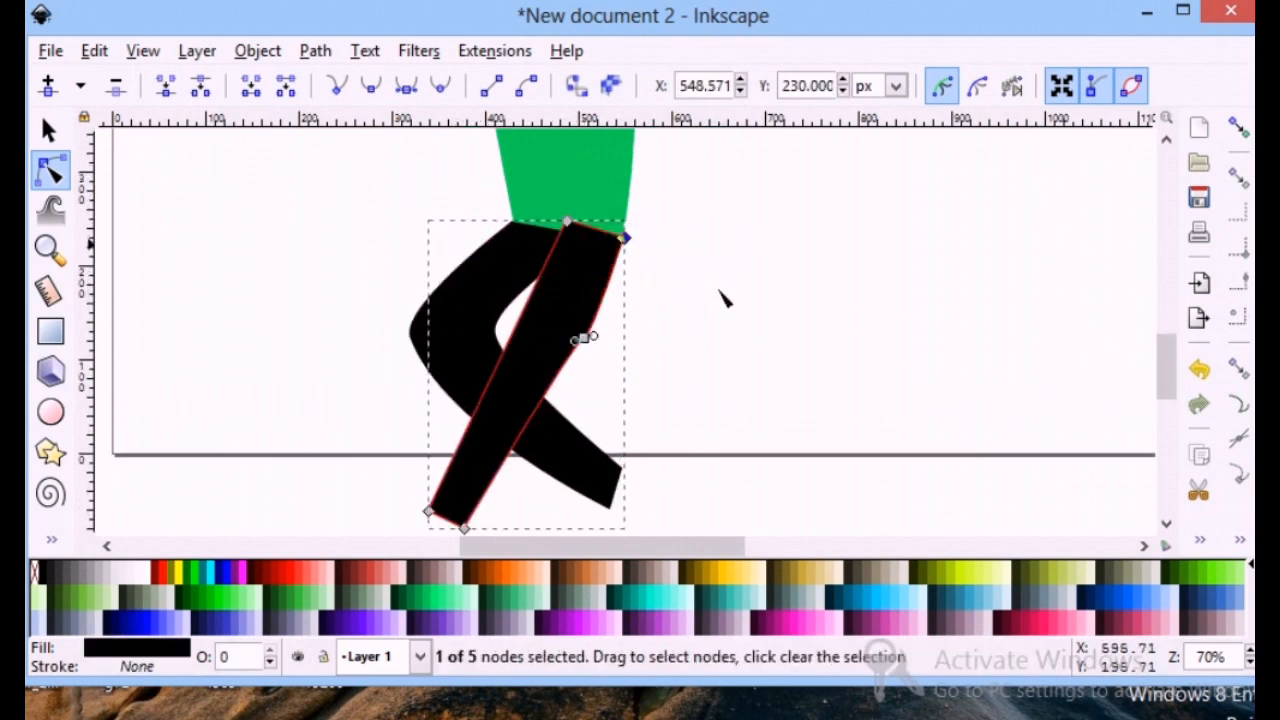
{"action": "left_click", "coordinate": [723, 298]}
{"action": "scroll", "coordinate": [718, 316], "scroll_direction": "up", "scroll_amount": 3}
{"action": "left_click", "coordinate": [580, 445]}
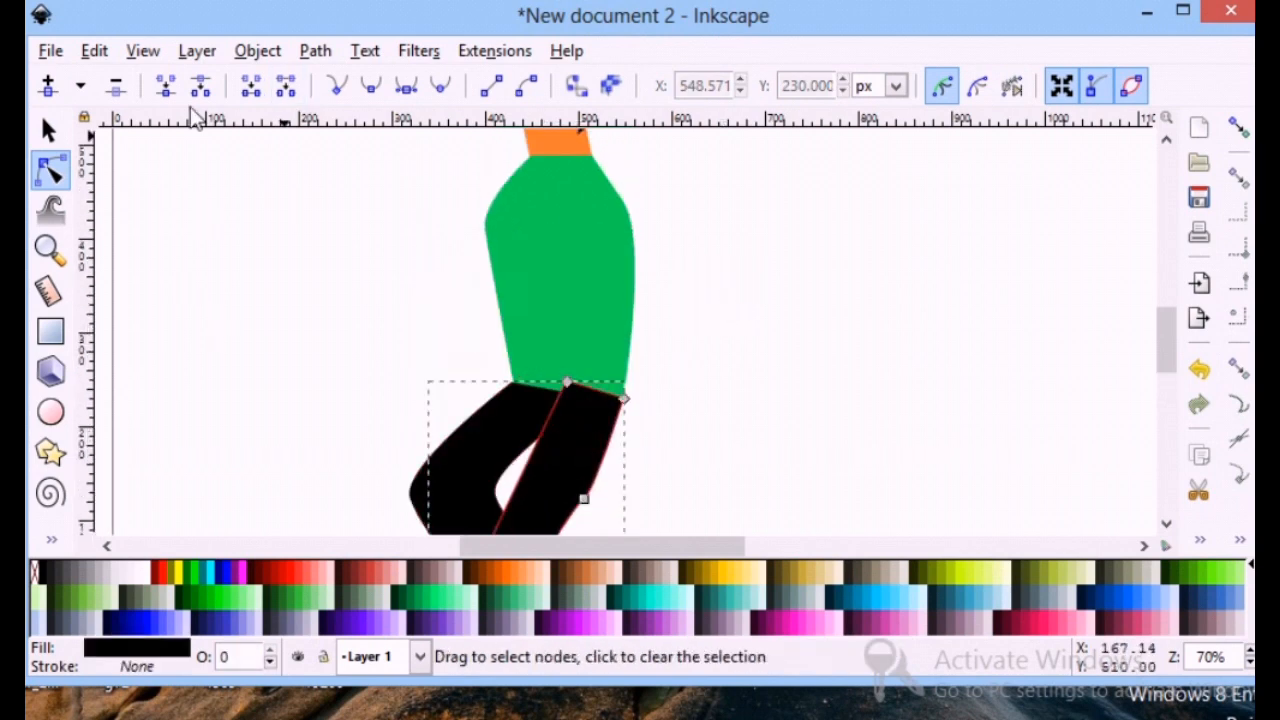
- Shift the straight leg's rear knee node farther back and widen its ankle end by moving both ankle nodes outward
{"action": "left_click", "coordinate": [48, 130]}
{"action": "left_click", "coordinate": [290, 295]}
{"action": "scroll", "coordinate": [293, 288], "scroll_direction": "down", "scroll_amount": 4}
{"action": "scroll", "coordinate": [296, 283], "scroll_direction": "up", "scroll_amount": 4}
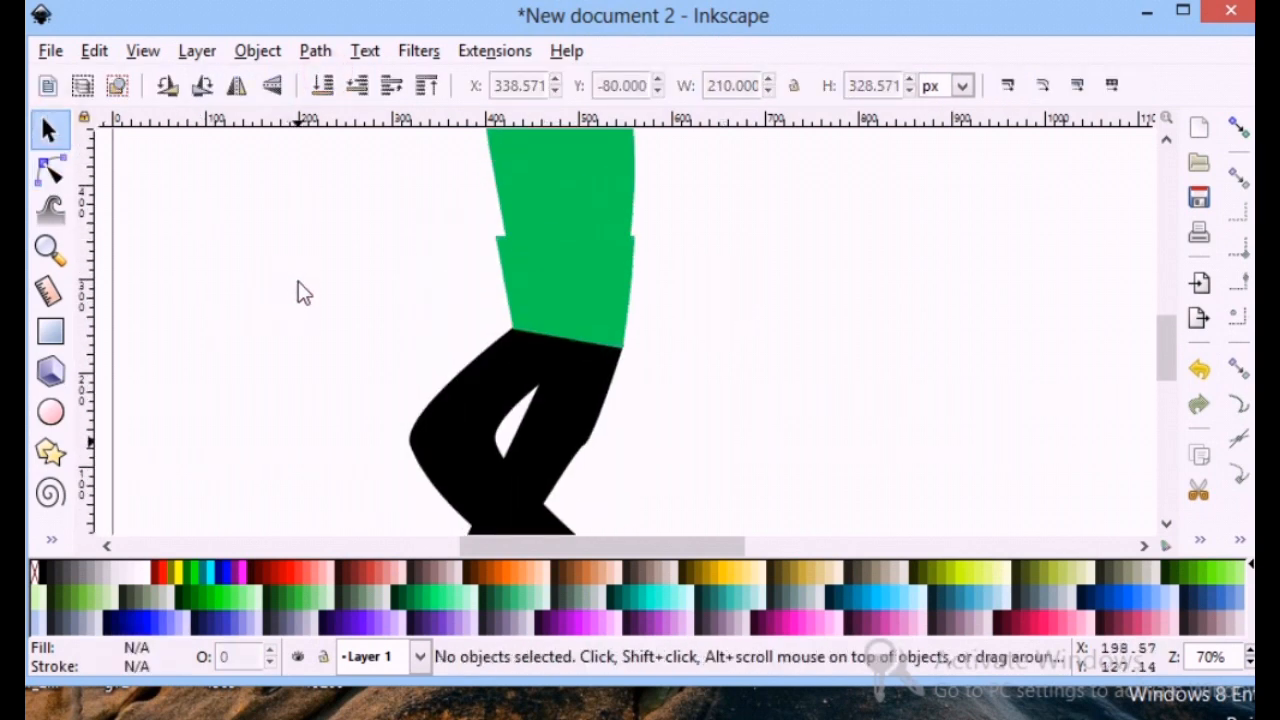
{"action": "scroll", "coordinate": [298, 282], "scroll_direction": "down", "scroll_amount": 4}
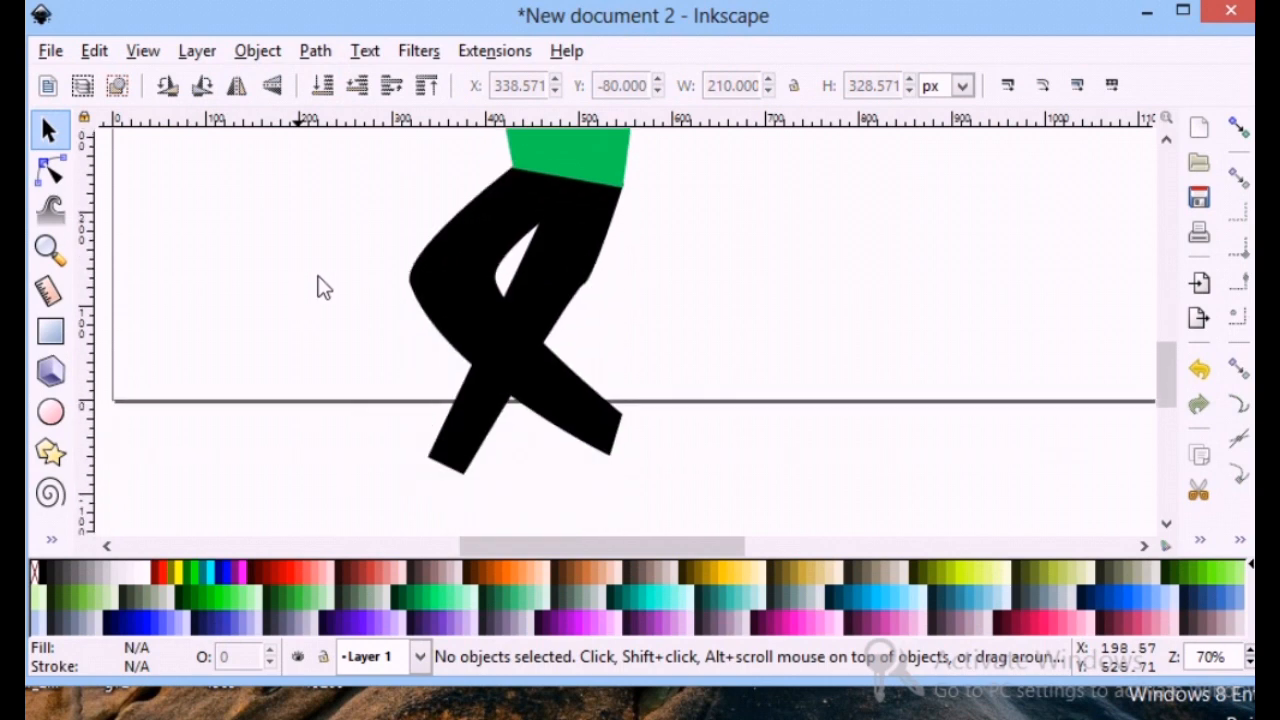
{"action": "left_click", "coordinate": [480, 257]}
{"action": "key", "text": "n"}
{"action": "left_click_drag", "start_coordinate": [588, 289], "coordinate": [594, 295]}
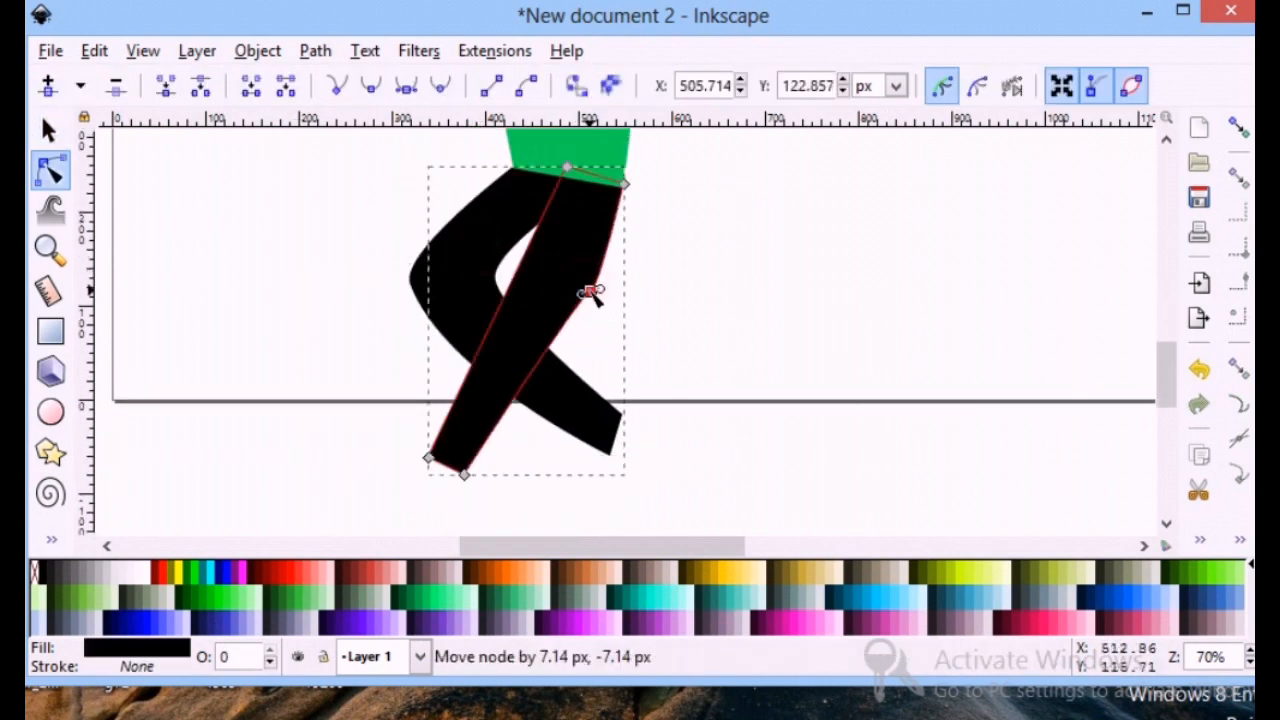
{"action": "left_click", "coordinate": [464, 474]}
{"action": "left_click_drag", "start_coordinate": [465, 476], "coordinate": [425, 459]}
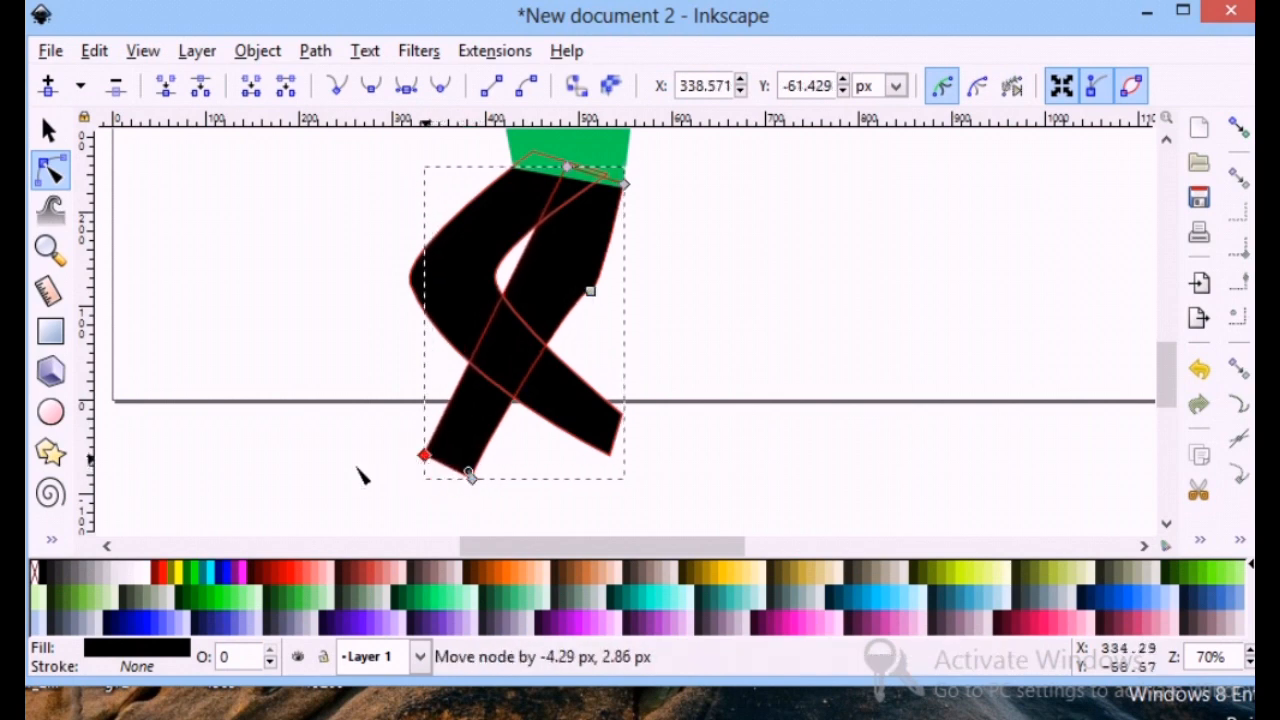
{"action": "left_click", "coordinate": [331, 434]}
- Adjust the curve handles of the straight leg's rear knee node to smooth the back of the knee
{"action": "scroll", "coordinate": [331, 434], "scroll_direction": "up", "scroll_amount": 4}
{"action": "left_click", "coordinate": [593, 449]}
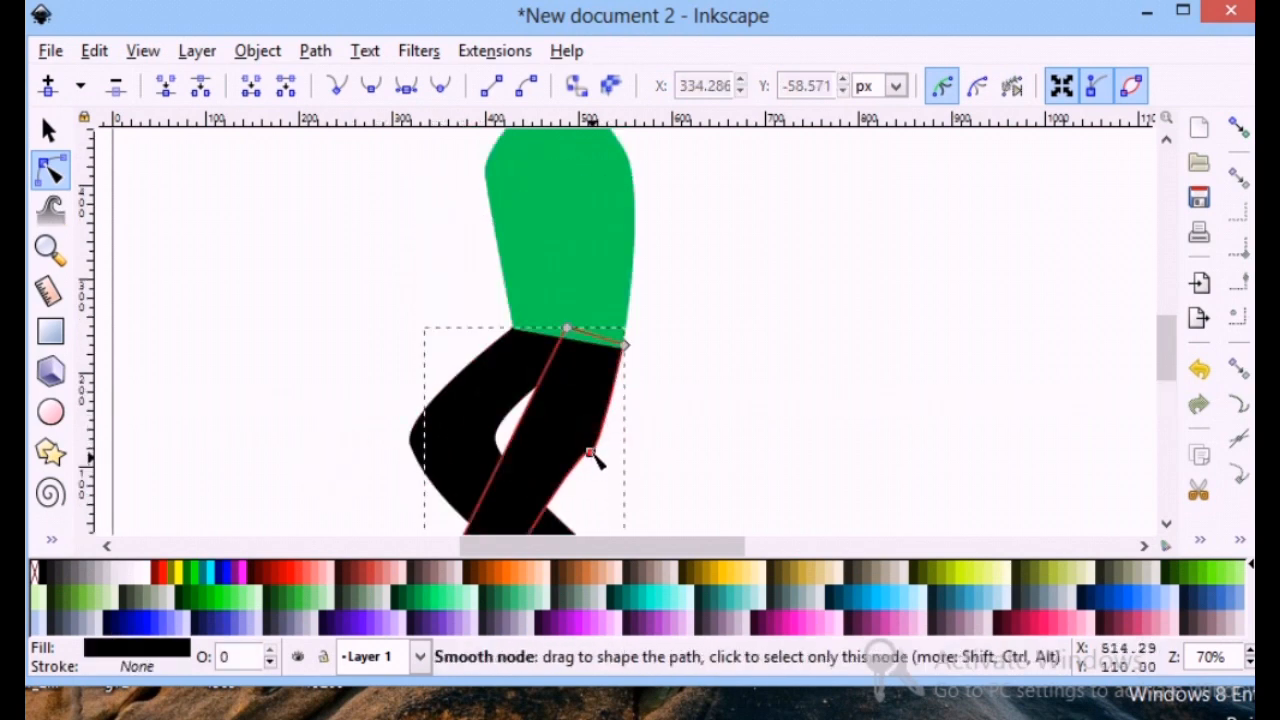
{"action": "left_click", "coordinate": [592, 452]}
{"action": "left_click_drag", "start_coordinate": [579, 446], "coordinate": [580, 455]}
{"action": "left_click", "coordinate": [728, 429]}
{"action": "scroll", "coordinate": [728, 429], "scroll_direction": "down", "scroll_amount": 3}
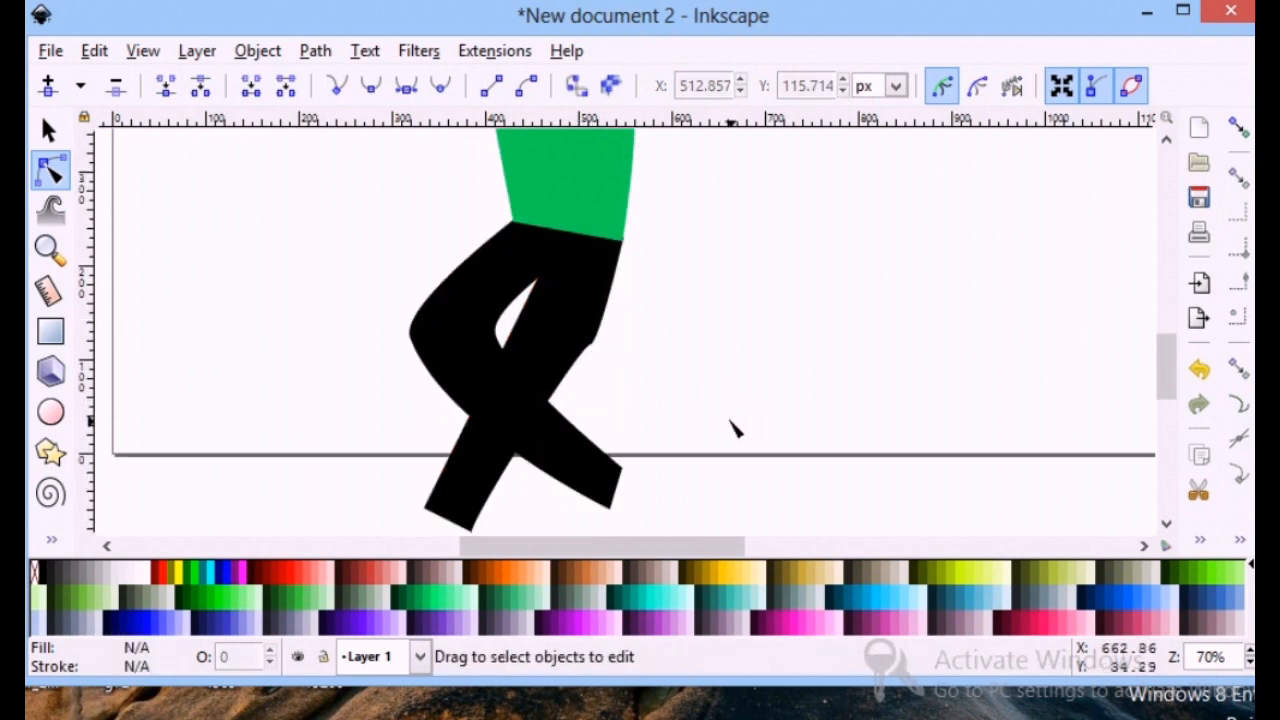
{"action": "left_click", "coordinate": [579, 346]}
{"action": "left_click_drag", "start_coordinate": [577, 350], "coordinate": [640, 357]}
{"action": "left_click", "coordinate": [749, 317]}
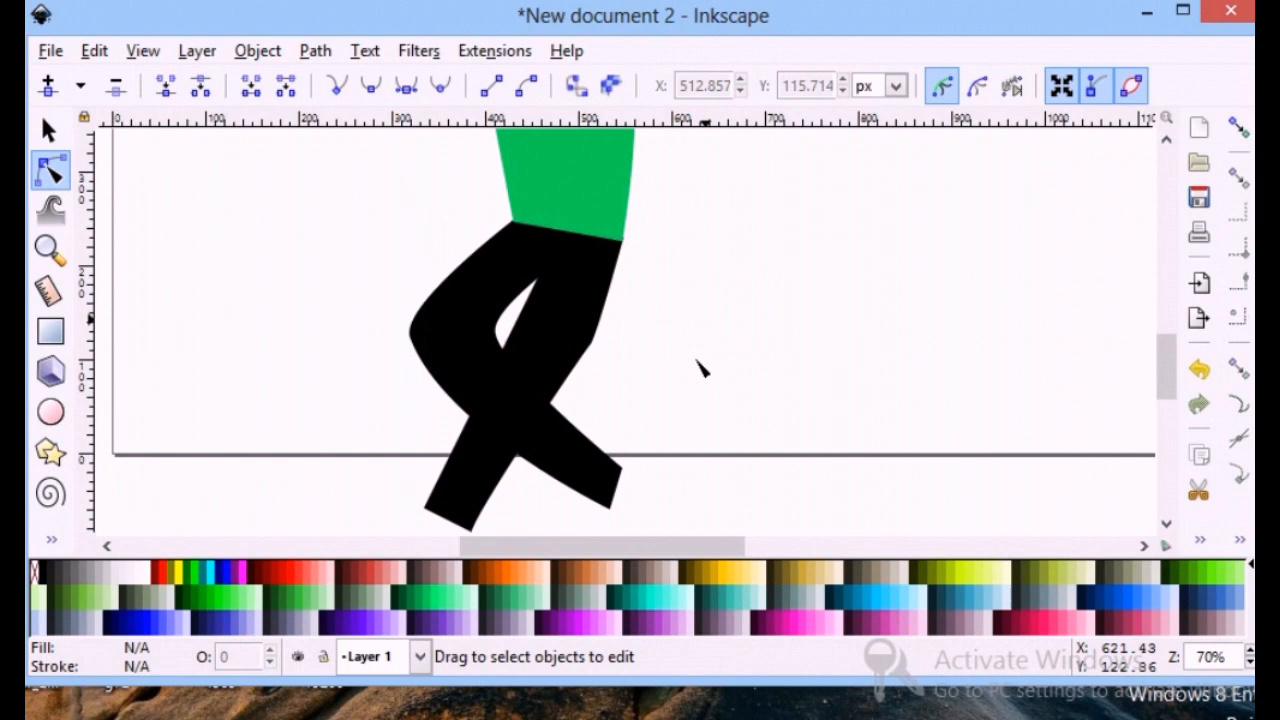
- Adjust the curve at the inner knee node of the bent leg
{"action": "left_click", "coordinate": [503, 340]}
{"action": "left_click", "coordinate": [503, 341]}
{"action": "left_click_drag", "start_coordinate": [499, 363], "coordinate": [517, 365]}
{"action": "double_click", "coordinate": [777, 336]}
- Zoom out to 35% and examine the whole figure's proportions and how the legs meet the torso
{"action": "scroll", "coordinate": [777, 336], "scroll_direction": "up", "scroll_amount": 4}
{"action": "scroll", "coordinate": [774, 342], "scroll_direction": "down", "scroll_amount": 5}
{"action": "scroll", "coordinate": [708, 382], "scroll_direction": "up", "scroll_amount": 6}
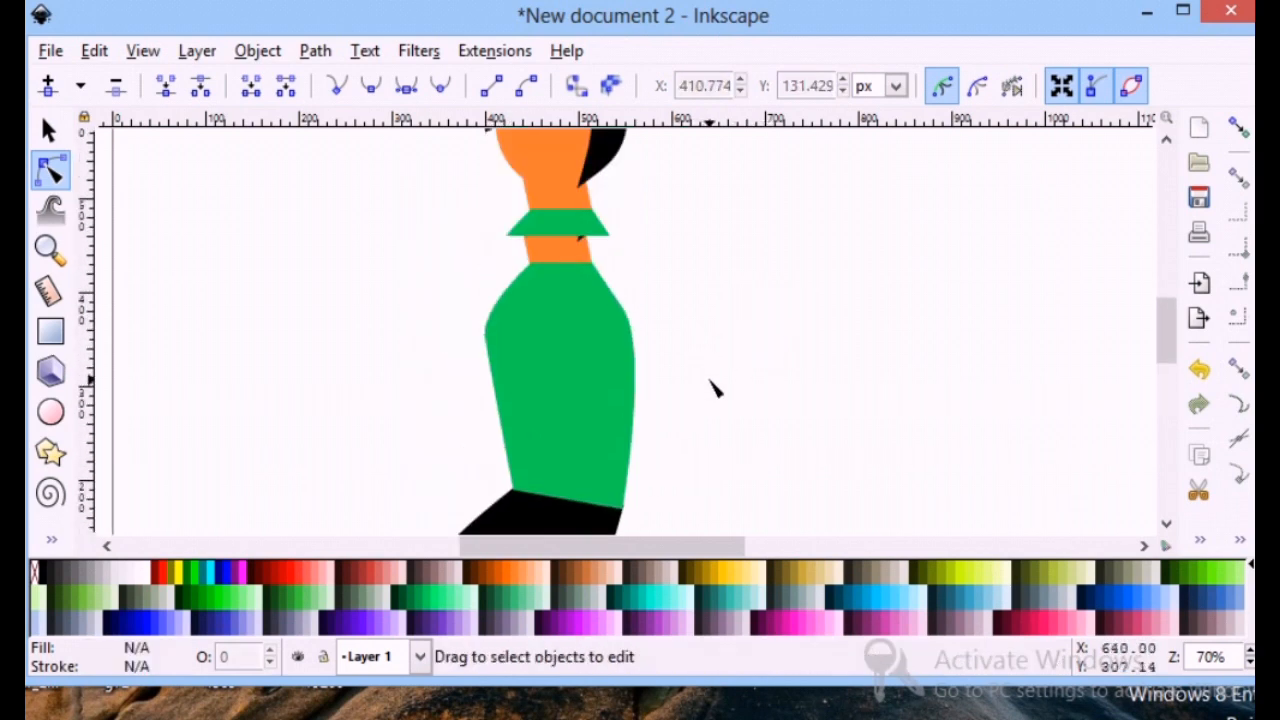
{"action": "scroll", "coordinate": [590, 287], "scroll_direction": "down", "scroll_amount": 5}
{"action": "left_click", "coordinate": [46, 252]}
{"action": "left_click", "coordinate": [81, 86]}
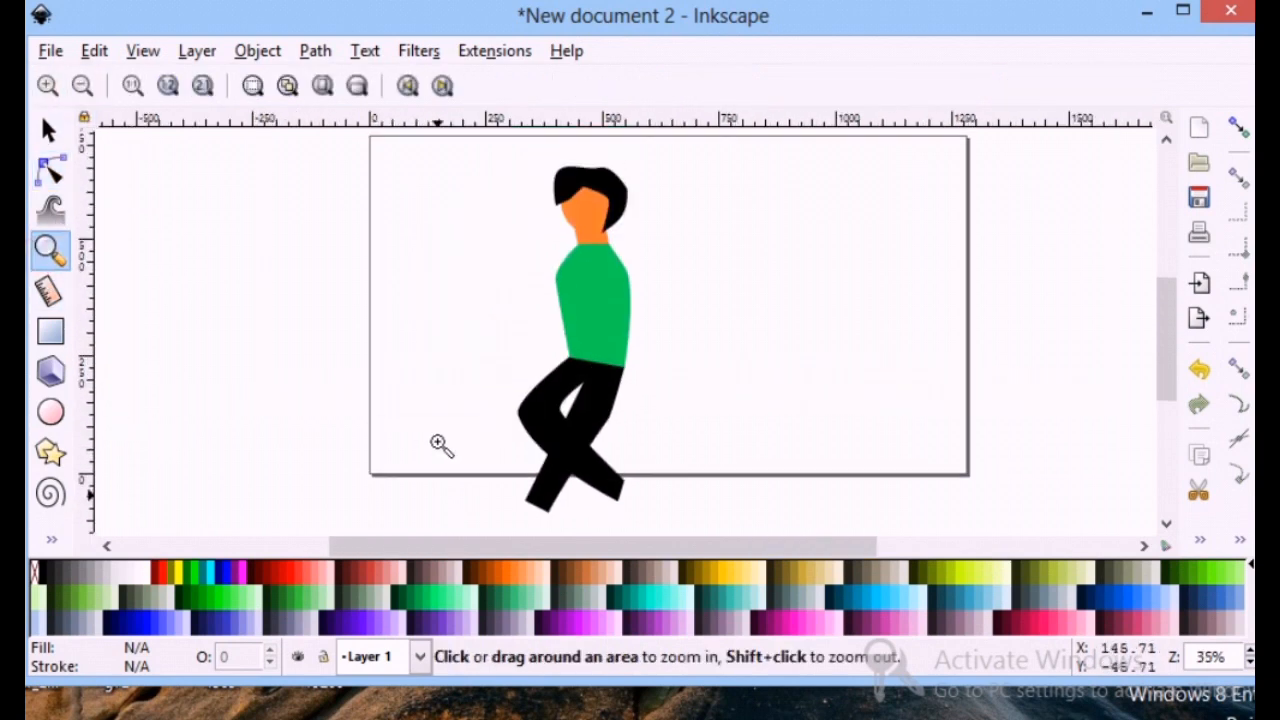
{"action": "scroll", "coordinate": [452, 437], "scroll_direction": "down", "scroll_amount": 2}
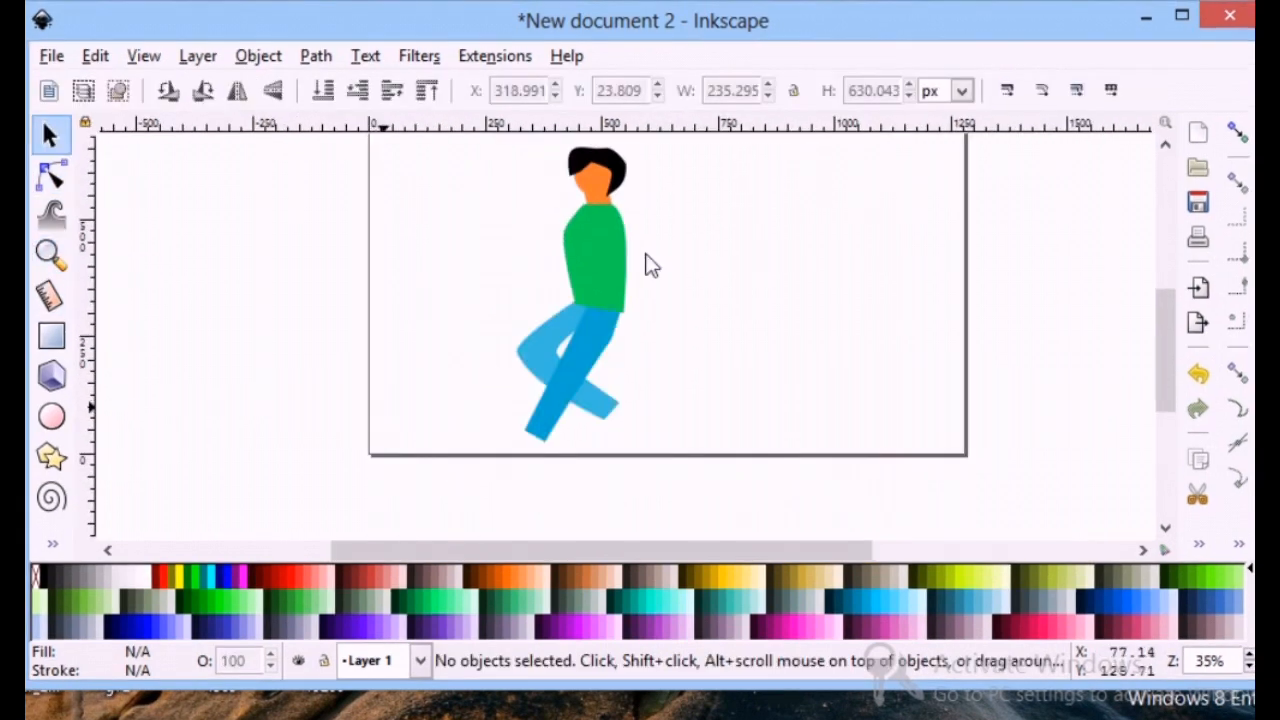
- Lengthen the darker blue straight leg by moving its ankle nodes downward
{"action": "key", "text": "n"}
{"action": "left_click", "coordinate": [733, 343]}
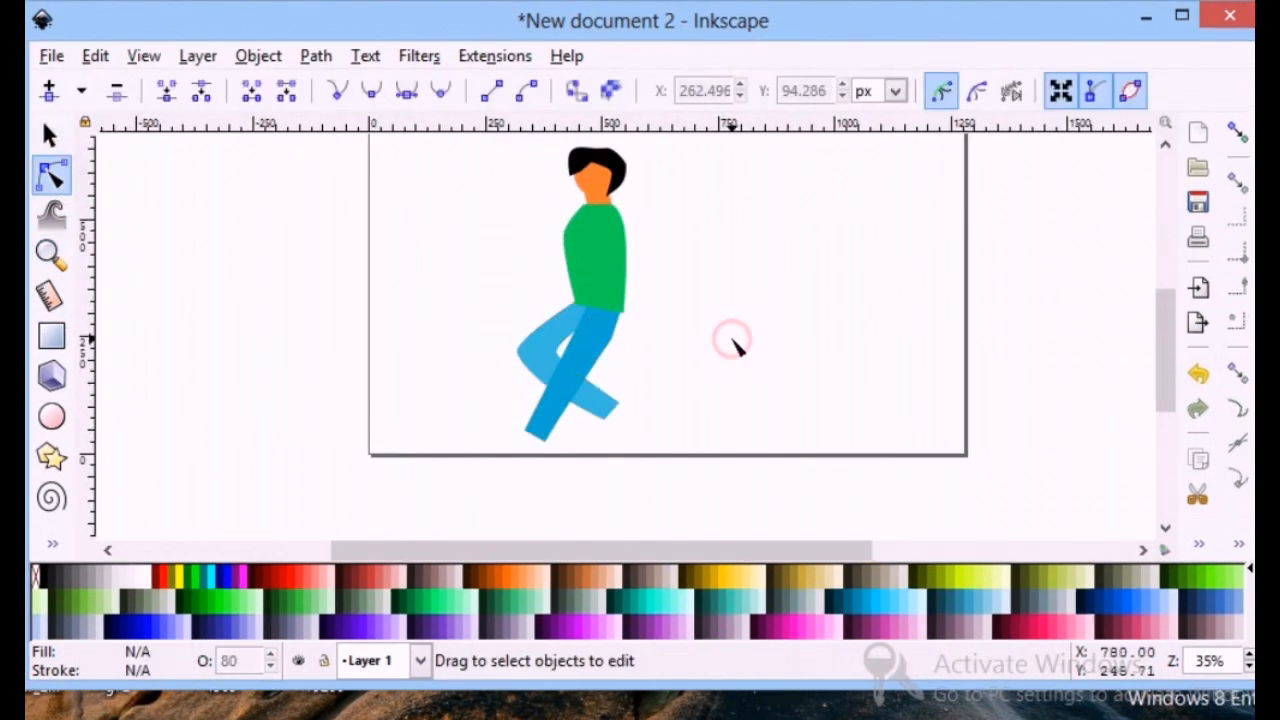
{"action": "left_click", "coordinate": [598, 352]}
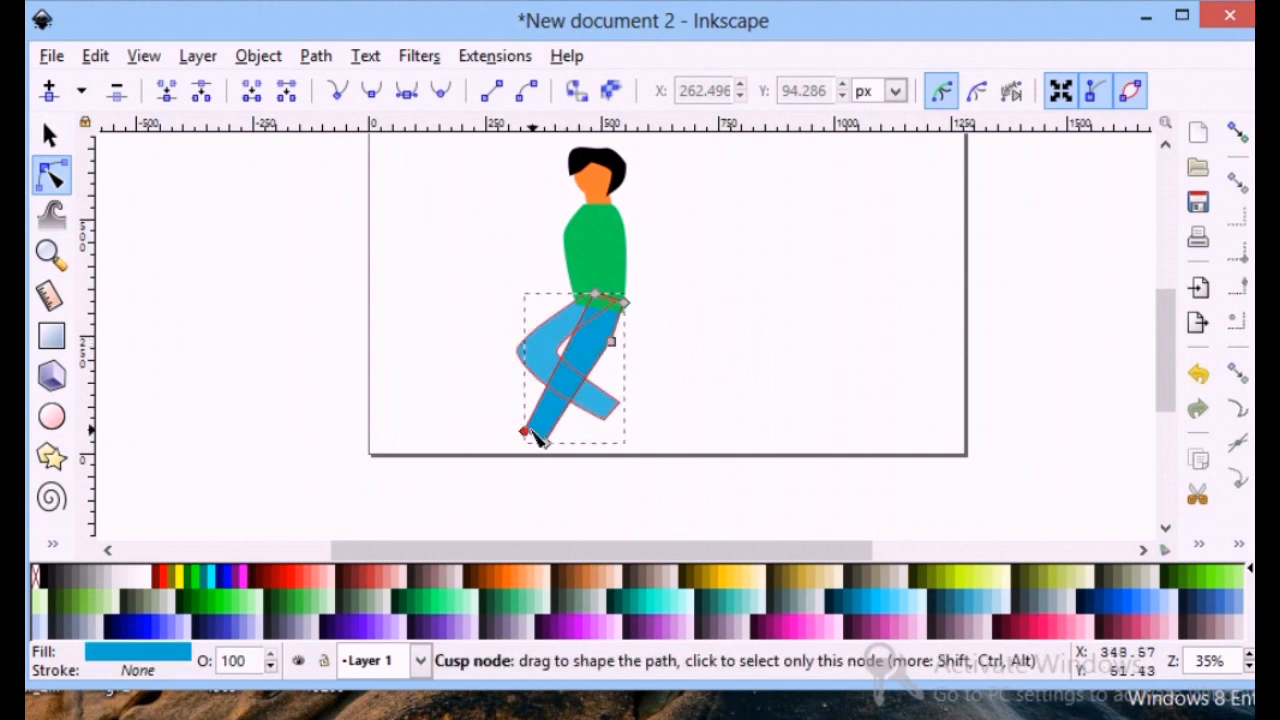
{"action": "mouse_move", "coordinate": [549, 446]}
{"action": "left_mouse_down"}
{"action": "mouse_move", "coordinate": [526, 447]}
{"action": "mouse_move", "coordinate": [552, 456]}
{"action": "left_mouse_up"}
{"action": "left_click", "coordinate": [686, 350]}
{"action": "left_click", "coordinate": [686, 350]}
{"action": "scroll", "coordinate": [686, 350], "scroll_direction": "up", "scroll_amount": 2}
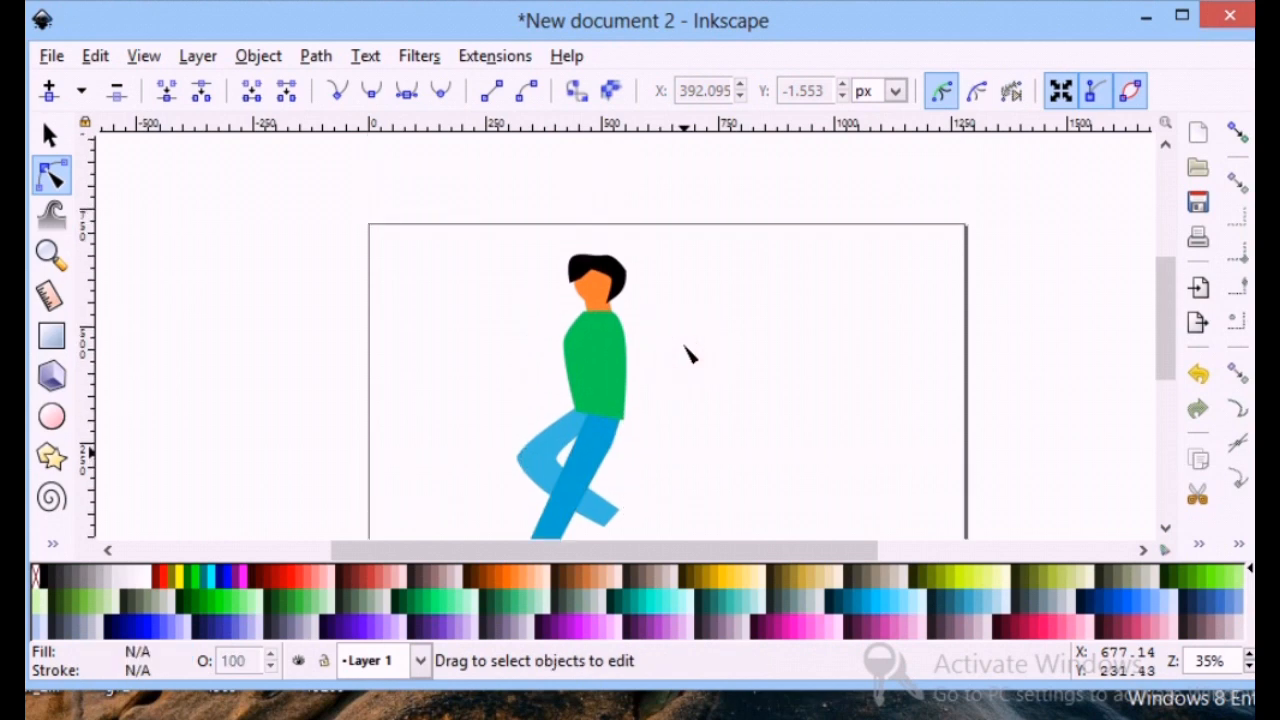
- Draw a closed black ankle-boot shape with the Pen tool in the empty space beside the page, toe facing away from the figure
{"action": "scroll", "coordinate": [686, 350], "scroll_direction": "down", "scroll_amount": 2}
{"action": "left_click", "coordinate": [52, 544]}
{"action": "left_click", "coordinate": [133, 315]}
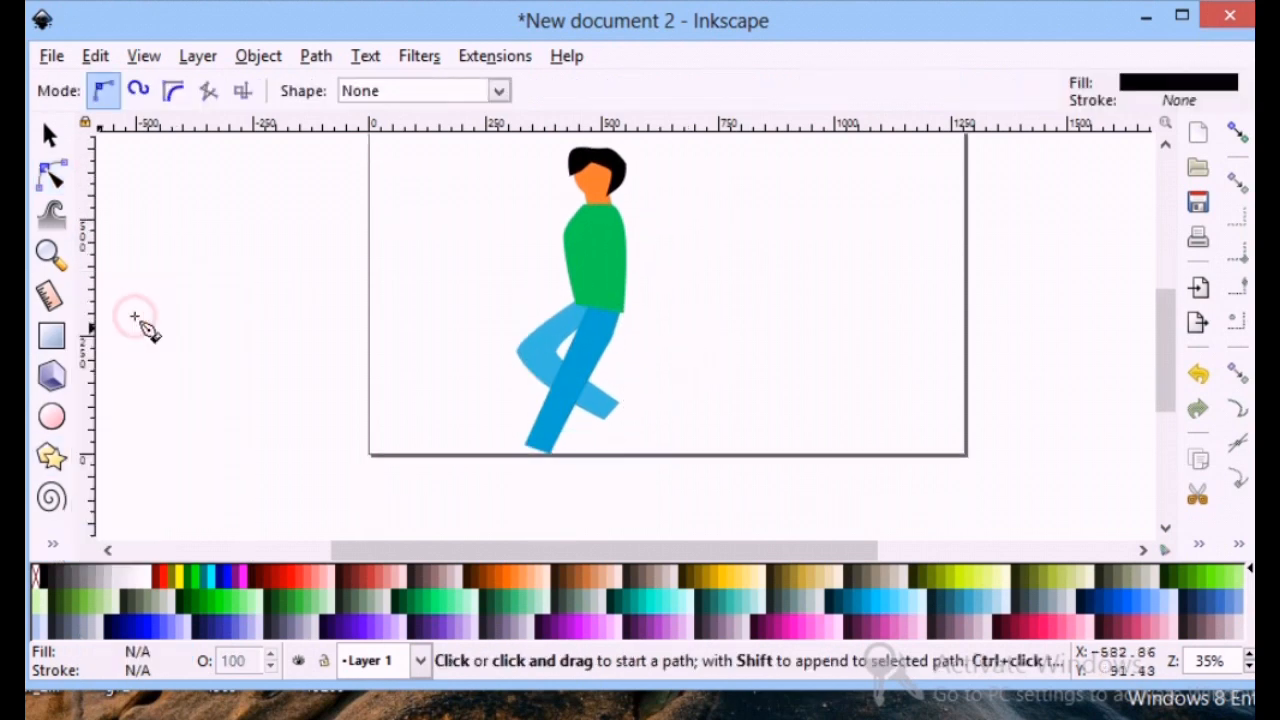
{"action": "left_click", "coordinate": [313, 365]}
{"action": "left_click_drag", "start_coordinate": [311, 407], "coordinate": [277, 439]}
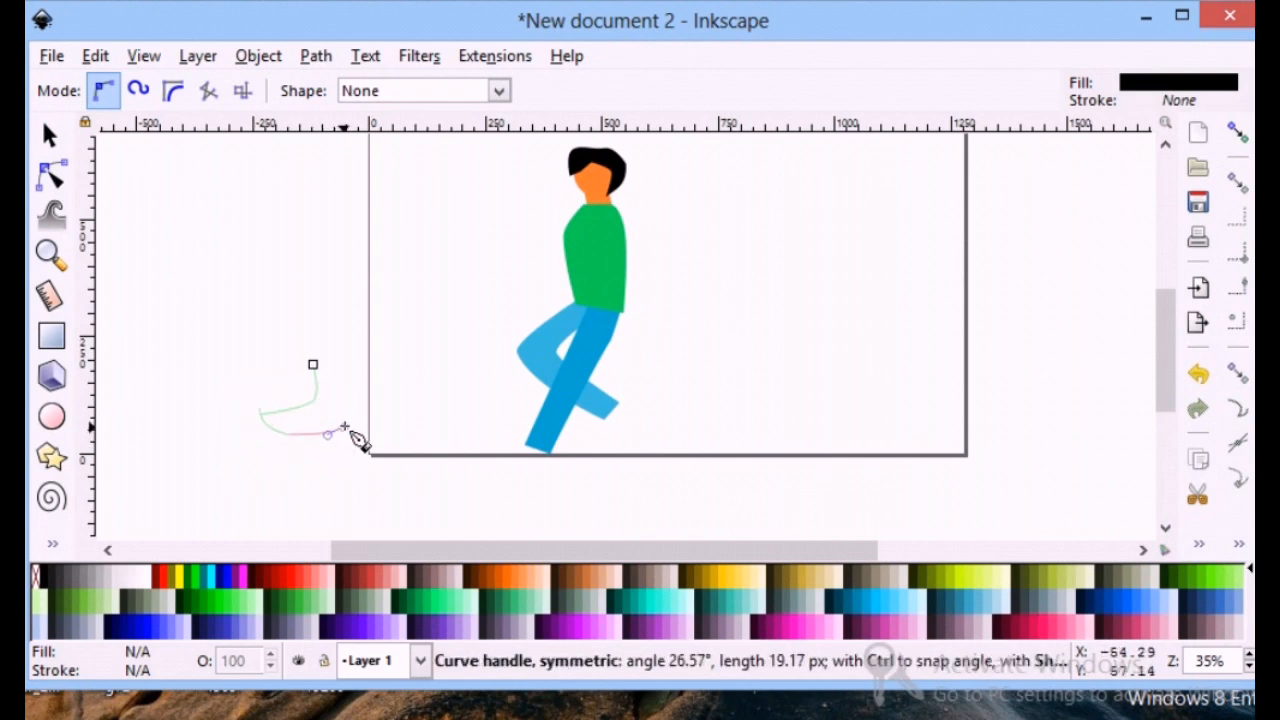
{"action": "left_click", "coordinate": [316, 364]}
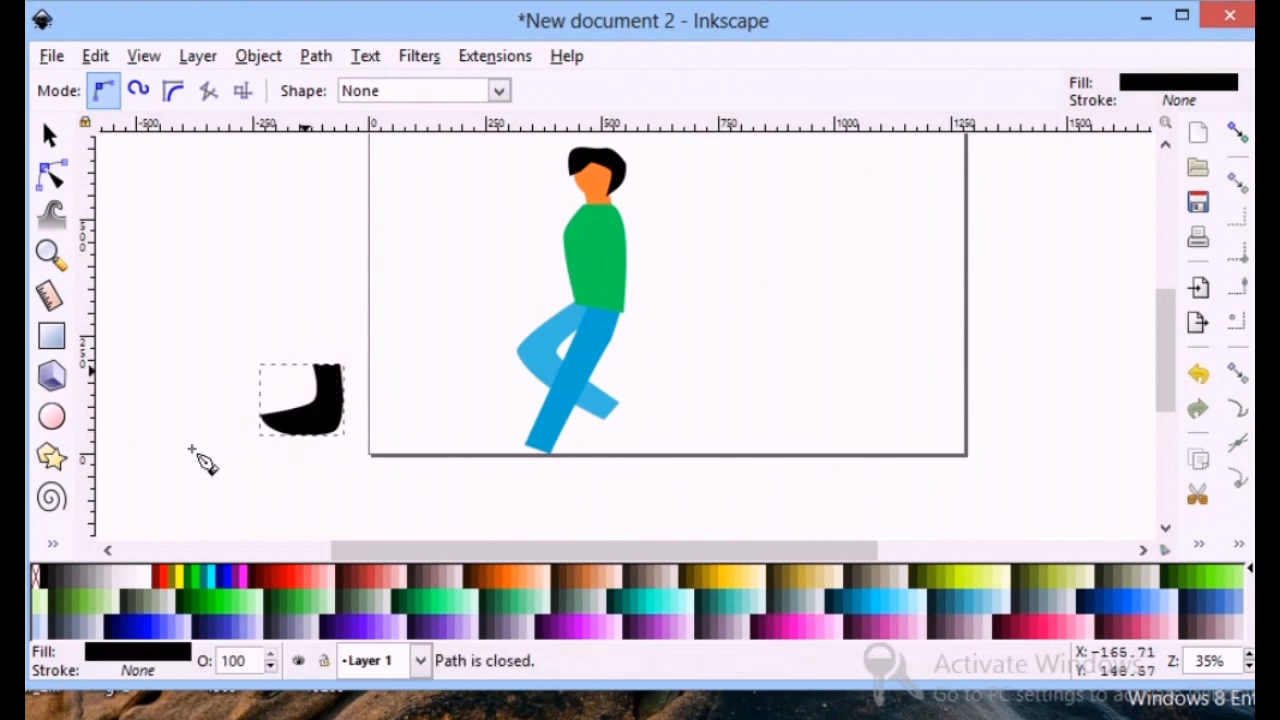
- Reshape the boot's sole by moving its toe and heel nodes outward and lowering the instep node
{"action": "left_click", "coordinate": [55, 177]}
{"action": "left_click_drag", "start_coordinate": [290, 434], "coordinate": [268, 438]}
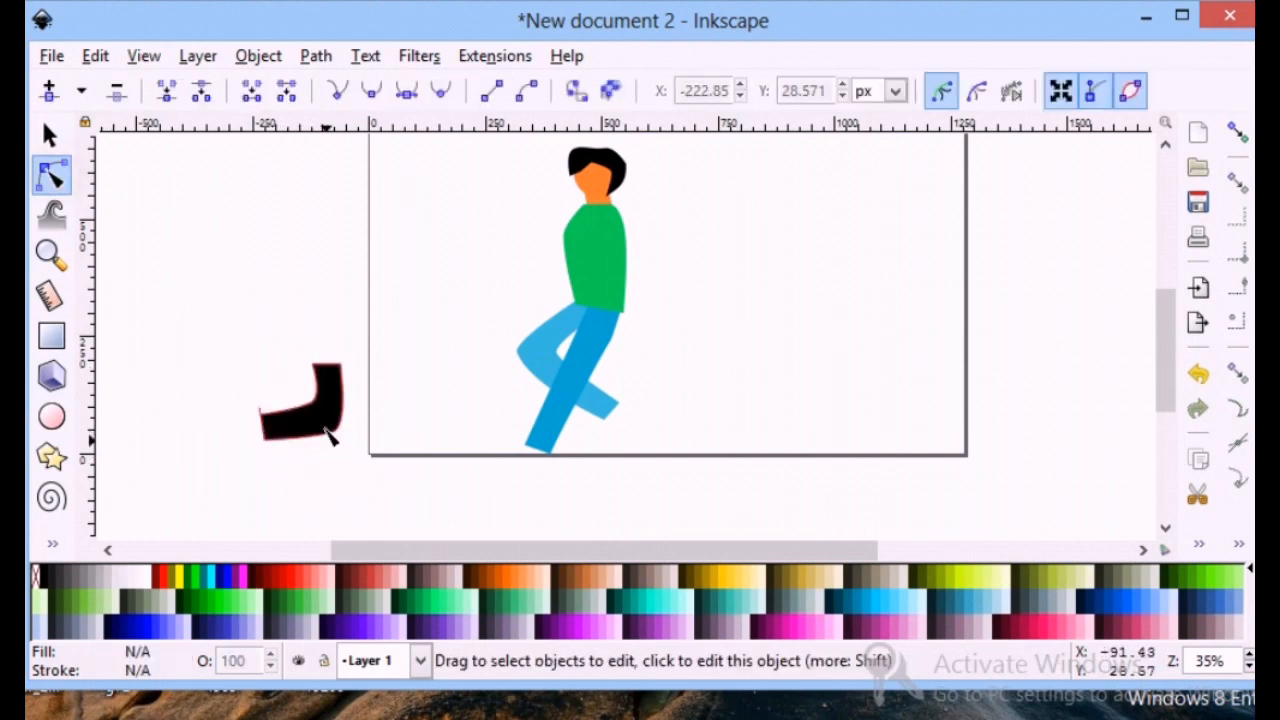
{"action": "left_click_drag", "start_coordinate": [340, 435], "coordinate": [345, 448]}
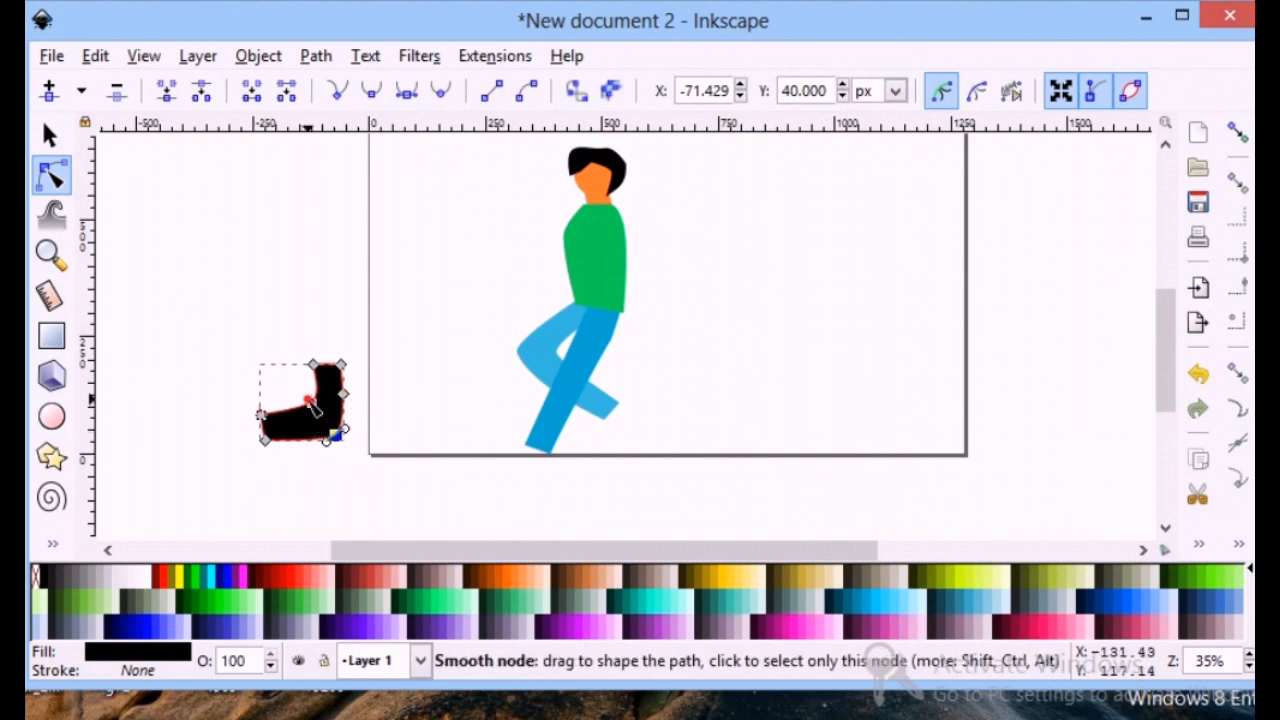
{"action": "left_click_drag", "start_coordinate": [309, 400], "coordinate": [307, 410]}
{"action": "left_click", "coordinate": [343, 366]}
{"action": "left_click", "coordinate": [376, 414]}
{"action": "left_click", "coordinate": [369, 414]}
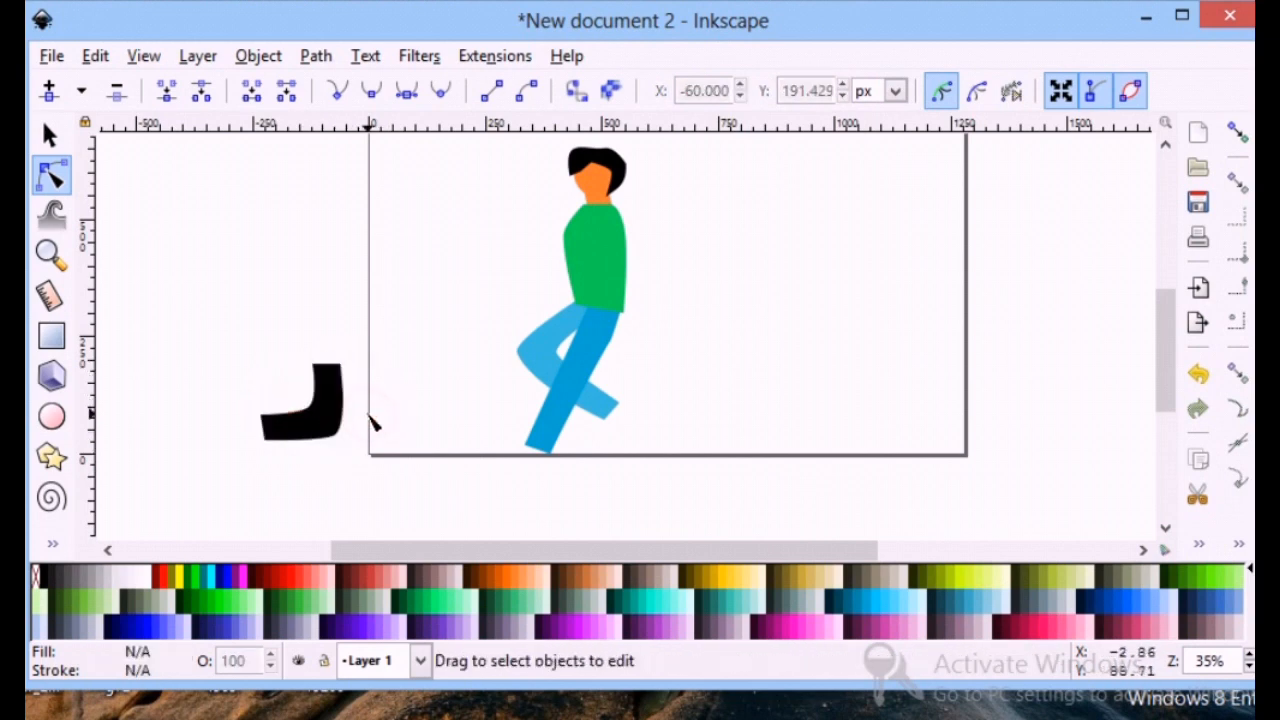
- Round the tip of the boot's toe and raise the instep node so the top slopes toward the ankle
{"action": "left_click", "coordinate": [261, 415]}
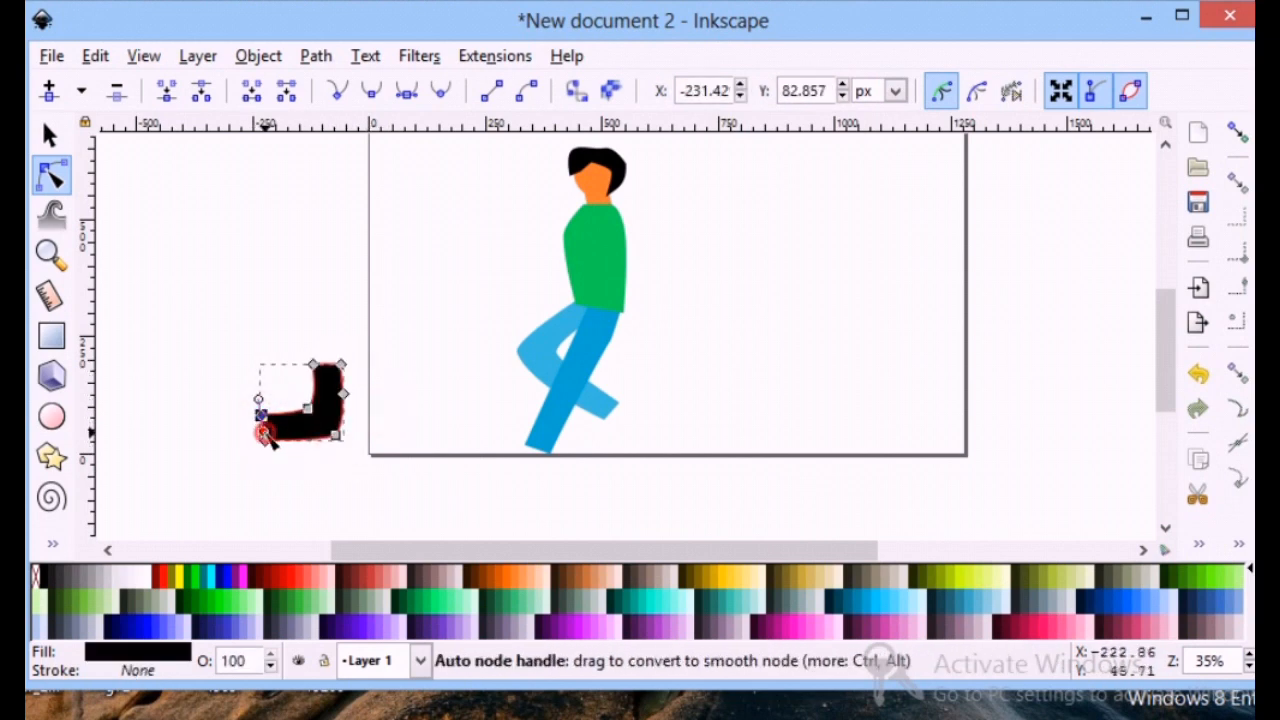
{"action": "left_click", "coordinate": [255, 458]}
{"action": "left_click", "coordinate": [256, 461]}
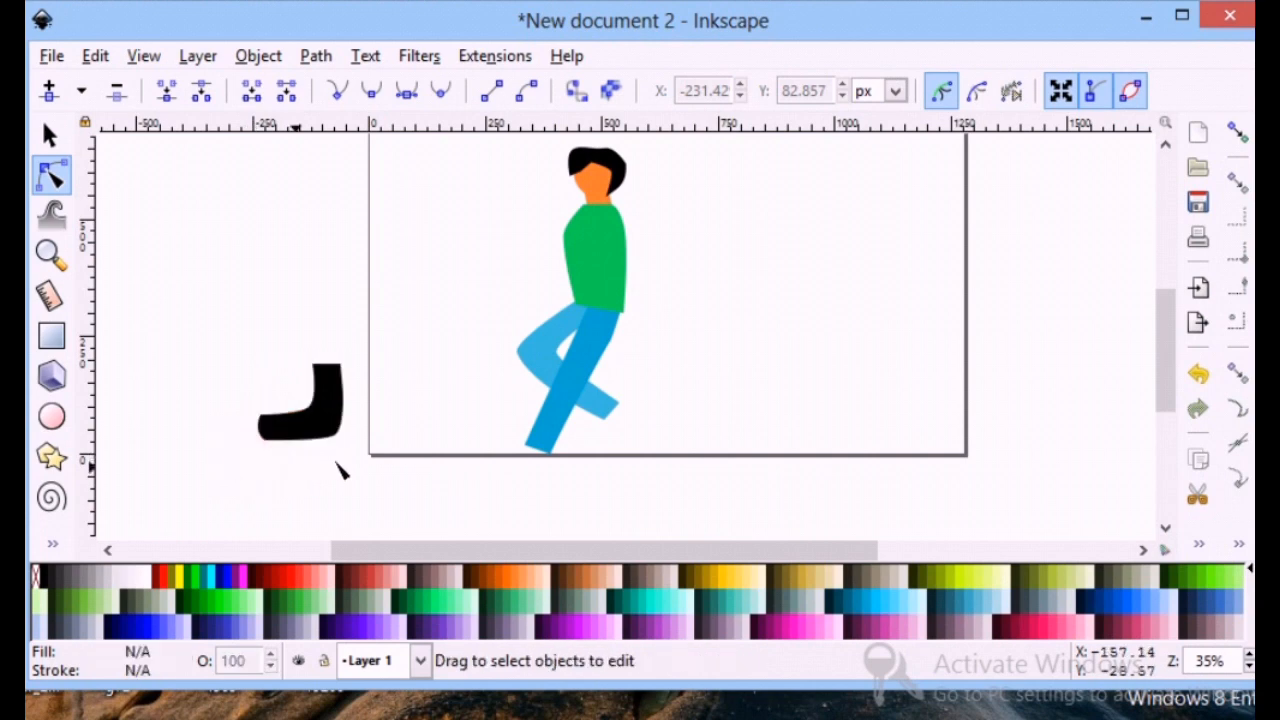
{"action": "left_click", "coordinate": [331, 371]}
{"action": "left_click_drag", "start_coordinate": [307, 409], "coordinate": [299, 400]}
{"action": "left_click", "coordinate": [315, 471]}
{"action": "left_click", "coordinate": [313, 473]}
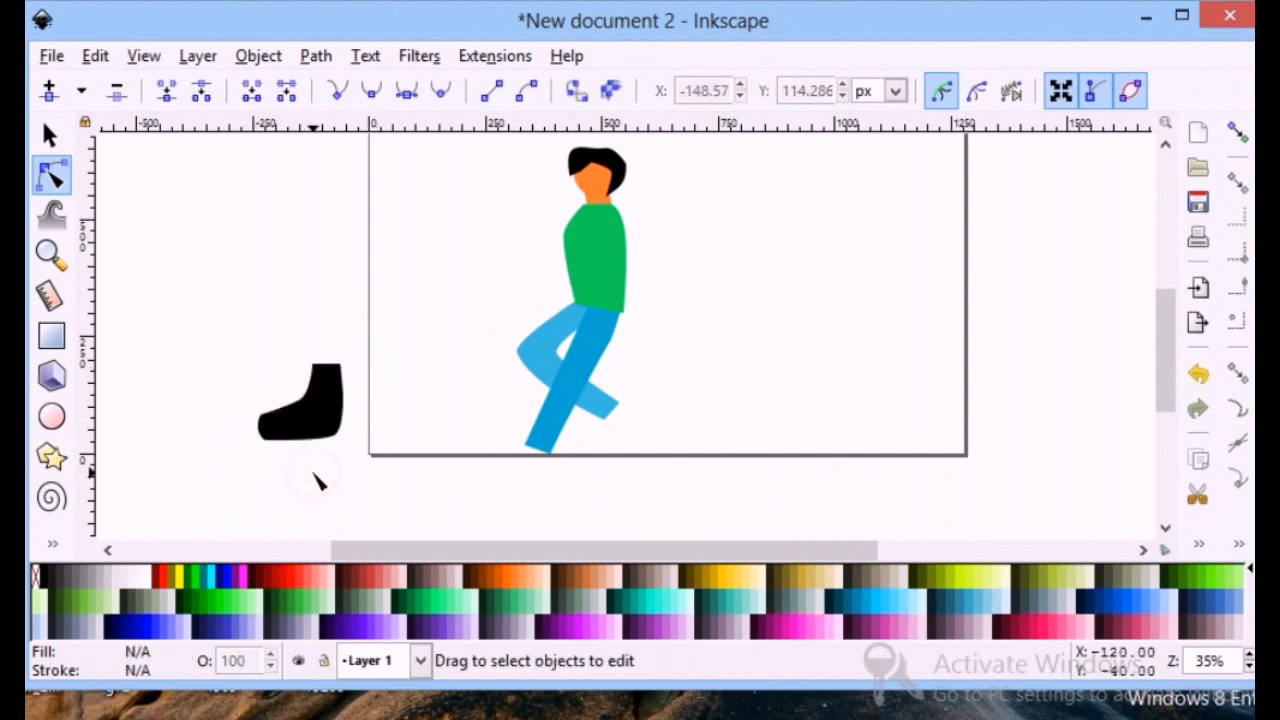
- Scale the boot down to about 95 by 75 px and place it at the straight leg's ankle
{"action": "left_click", "coordinate": [41, 141]}
{"action": "left_click", "coordinate": [268, 430]}
{"action": "left_click_drag", "start_coordinate": [250, 446], "coordinate": [494, 479]}
{"action": "left_click", "coordinate": [400, 357]}
{"action": "left_click", "coordinate": [525, 454]}
{"action": "left_click", "coordinate": [535, 497]}
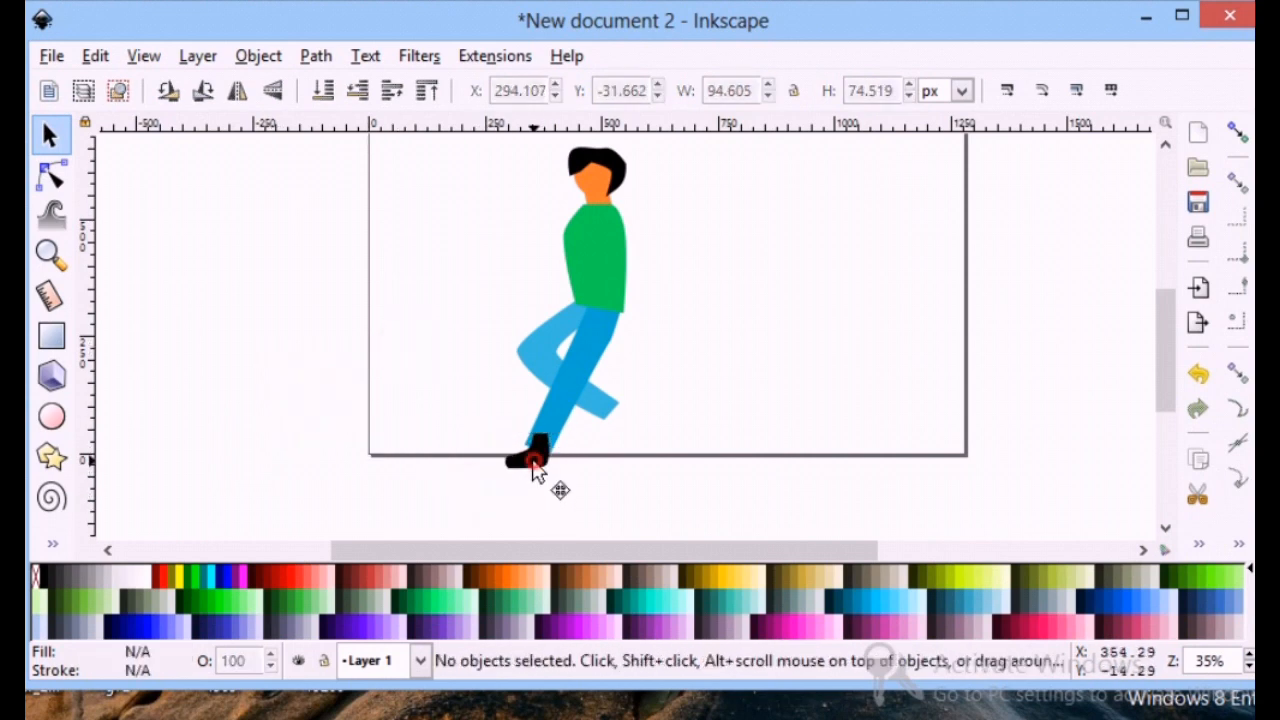
- Tuck the boot behind the straight leg's ankle and add a rotated copy at the end of the bent leg
{"action": "left_click", "coordinate": [534, 461]}
{"action": "left_click", "coordinate": [293, 322]}
{"action": "left_click", "coordinate": [533, 460]}
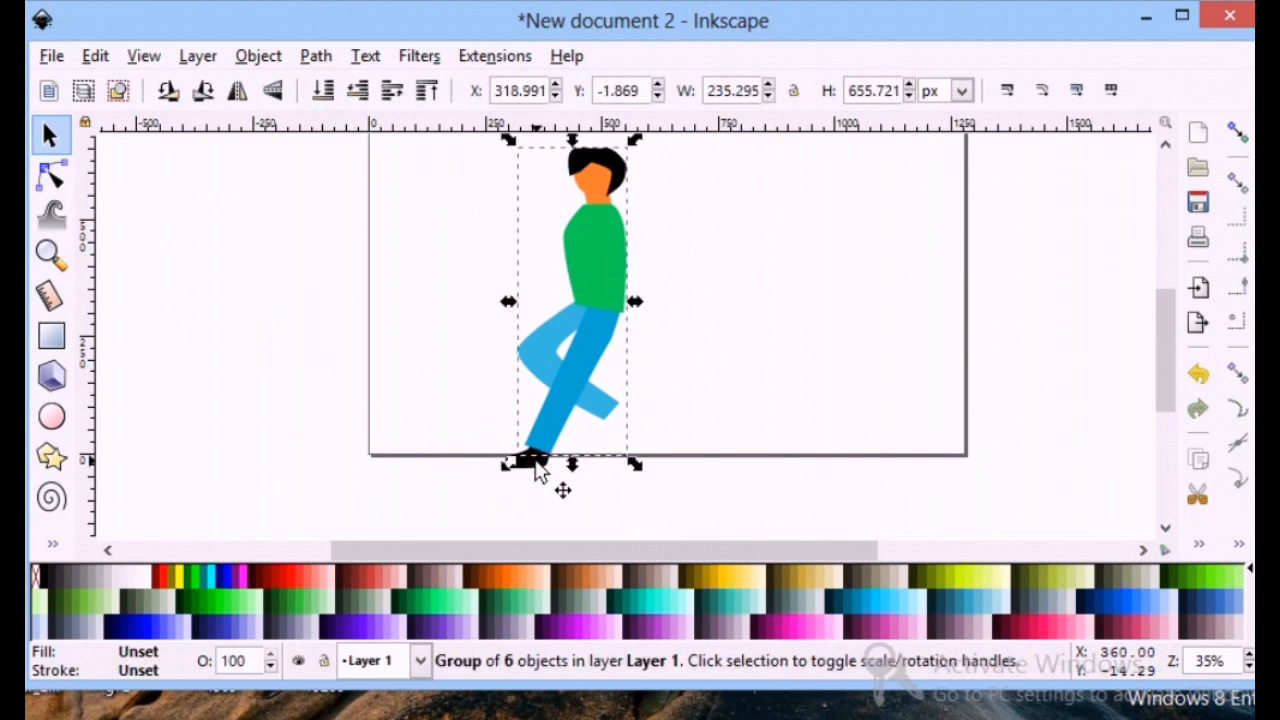
{"action": "left_click", "coordinate": [530, 470], "text": "ctrl"}
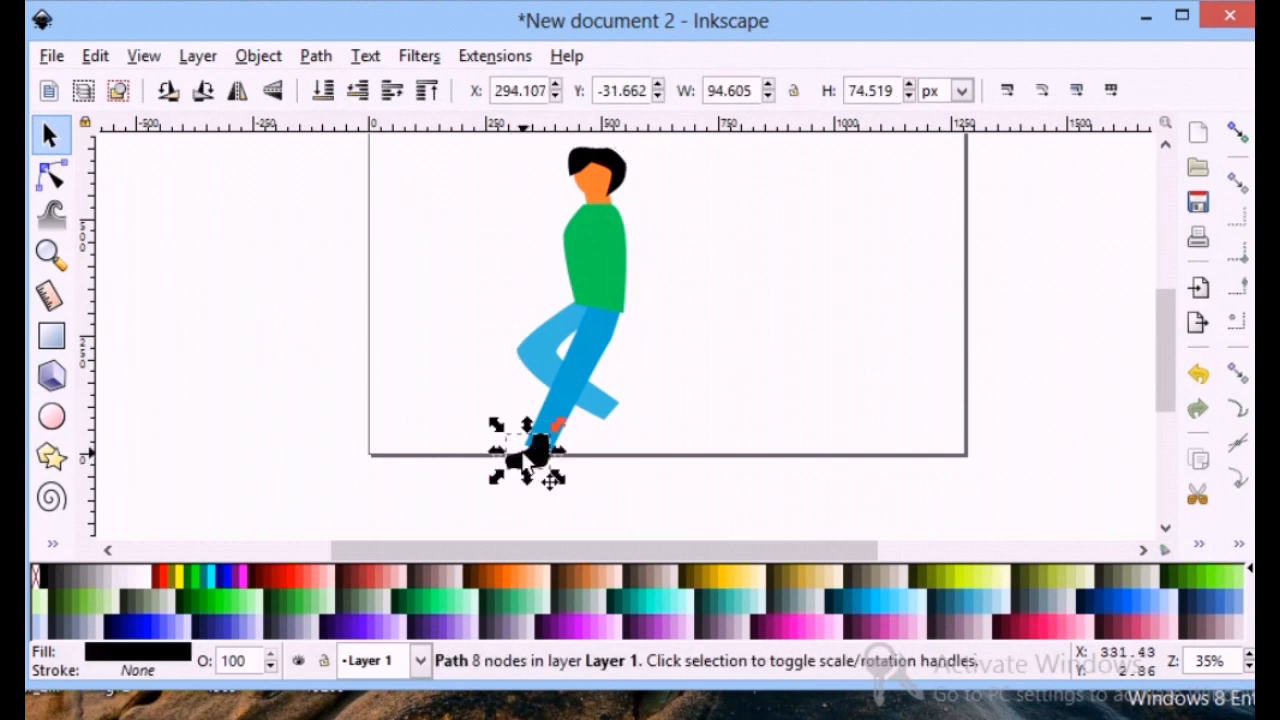
{"action": "left_click_drag", "start_coordinate": [541, 461], "coordinate": [613, 415]}
{"action": "left_click", "coordinate": [615, 448]}
{"action": "left_click", "coordinate": [298, 330]}
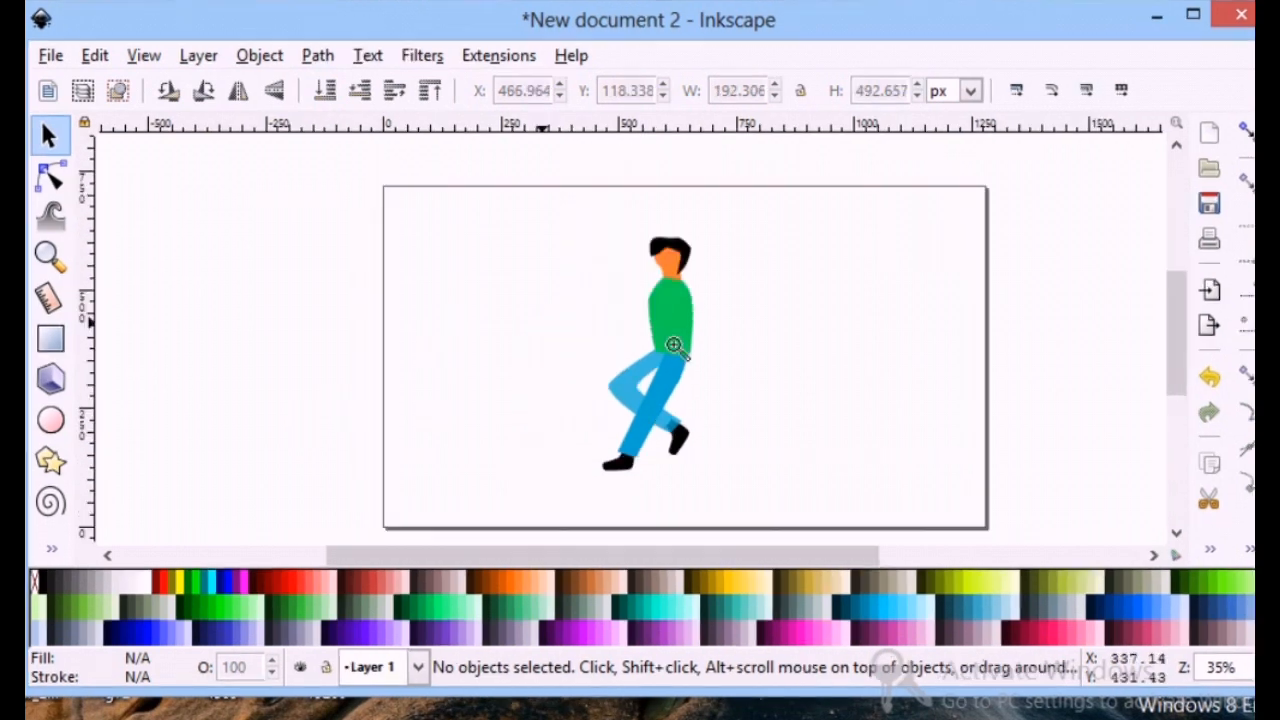
- Draw a closed bent-arm shape with the Pen tool beside the torso, with a curved elbow and the forearm pointing forward
{"action": "key", "text": "z"}
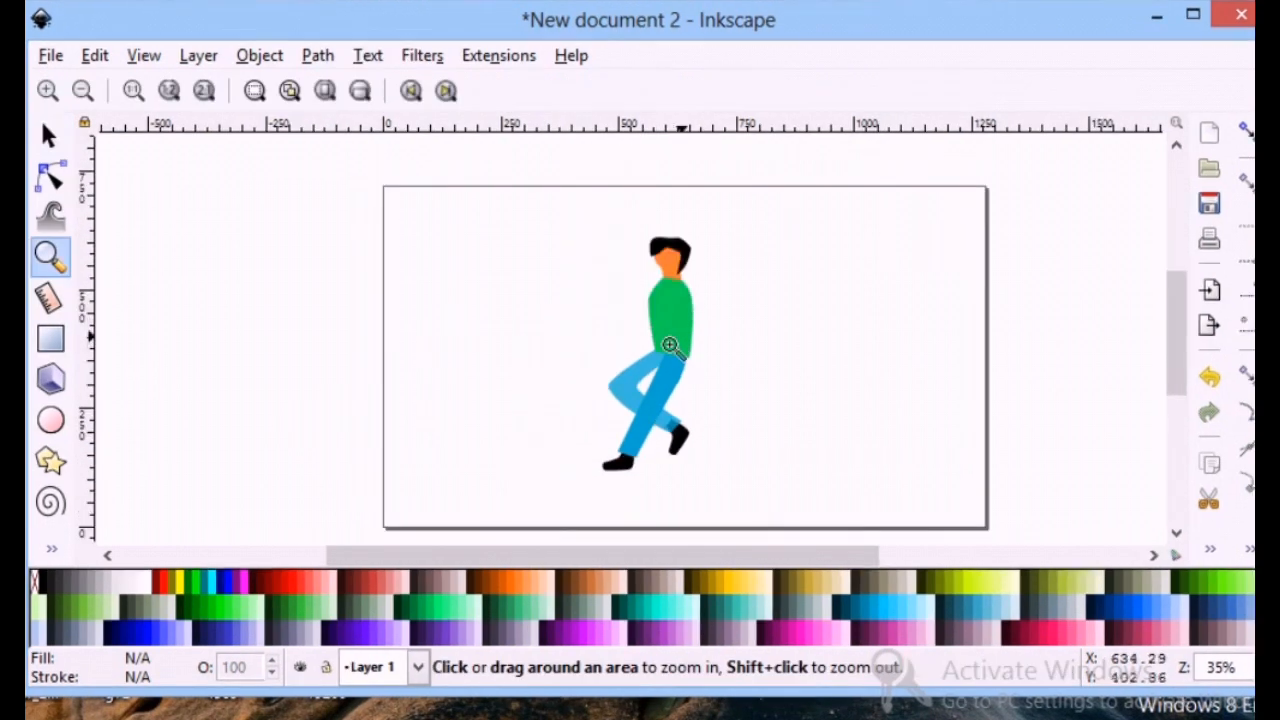
{"action": "left_click", "coordinate": [670, 345]}
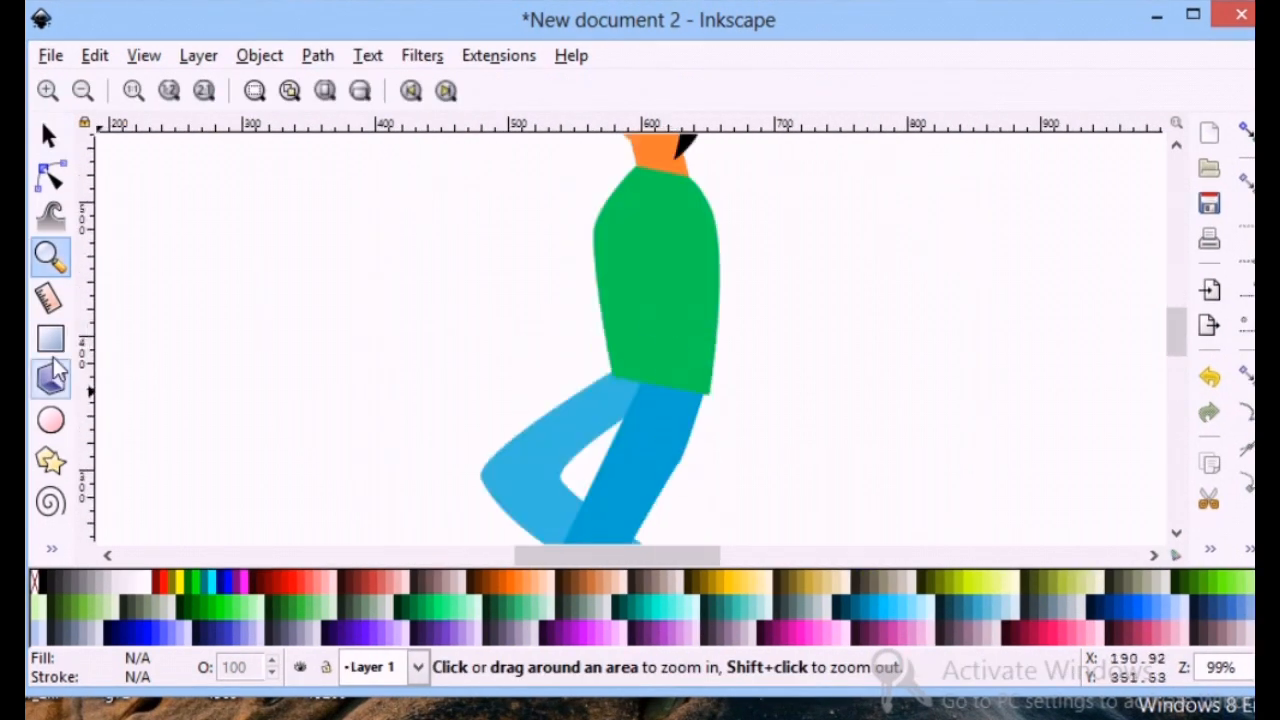
{"action": "left_click", "coordinate": [50, 545]}
{"action": "left_click", "coordinate": [129, 317]}
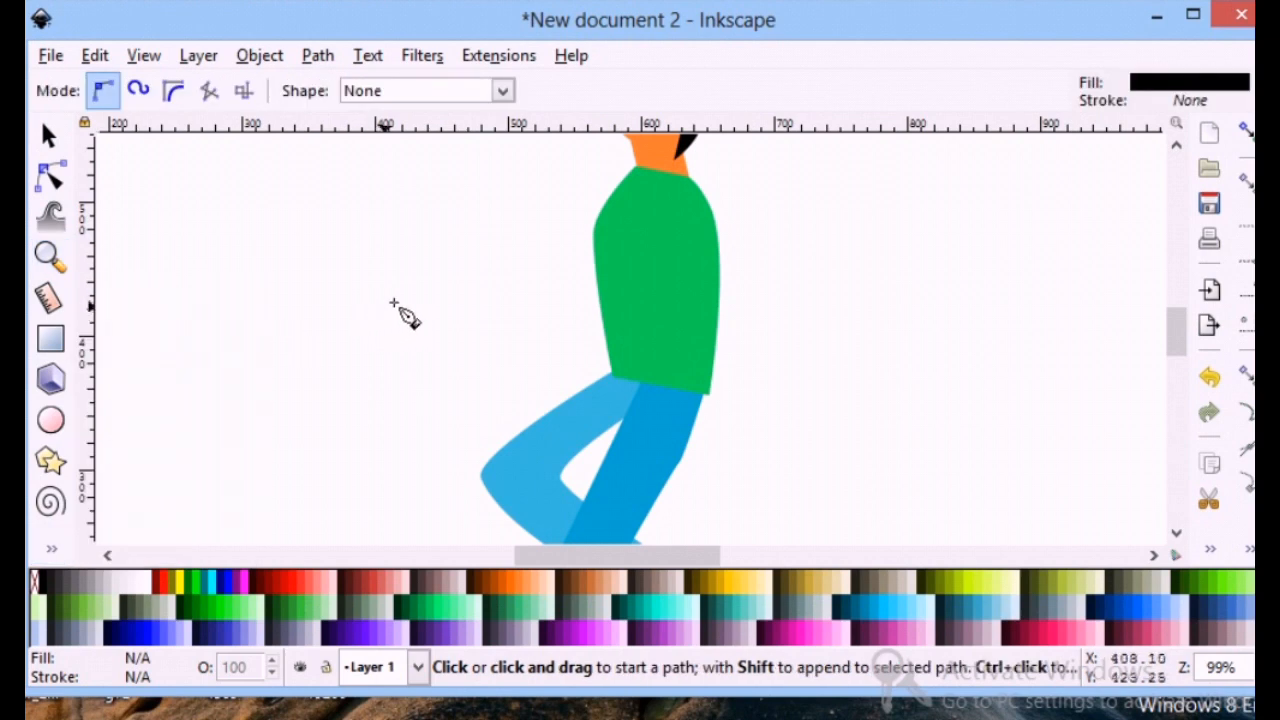
{"action": "left_click", "coordinate": [394, 303]}
{"action": "key", "text": "Escape"}
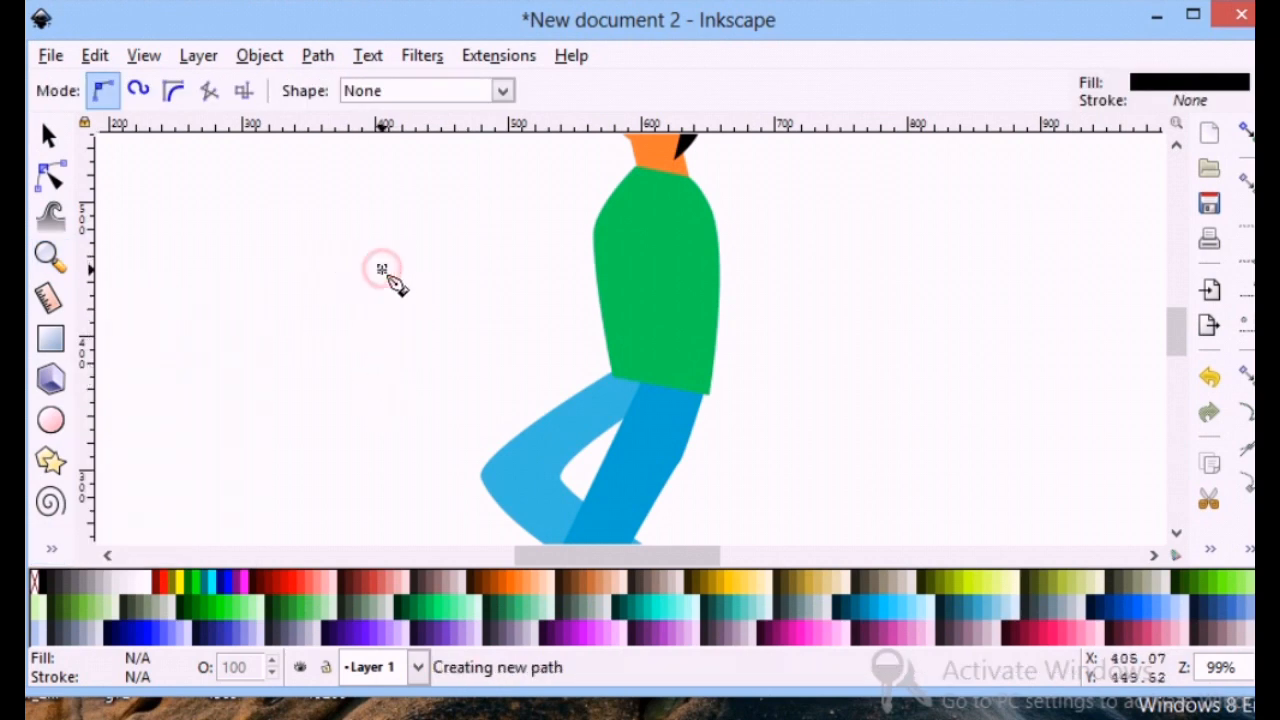
{"action": "left_click", "coordinate": [382, 268]}
{"action": "left_click_drag", "start_coordinate": [357, 350], "coordinate": [341, 368]}
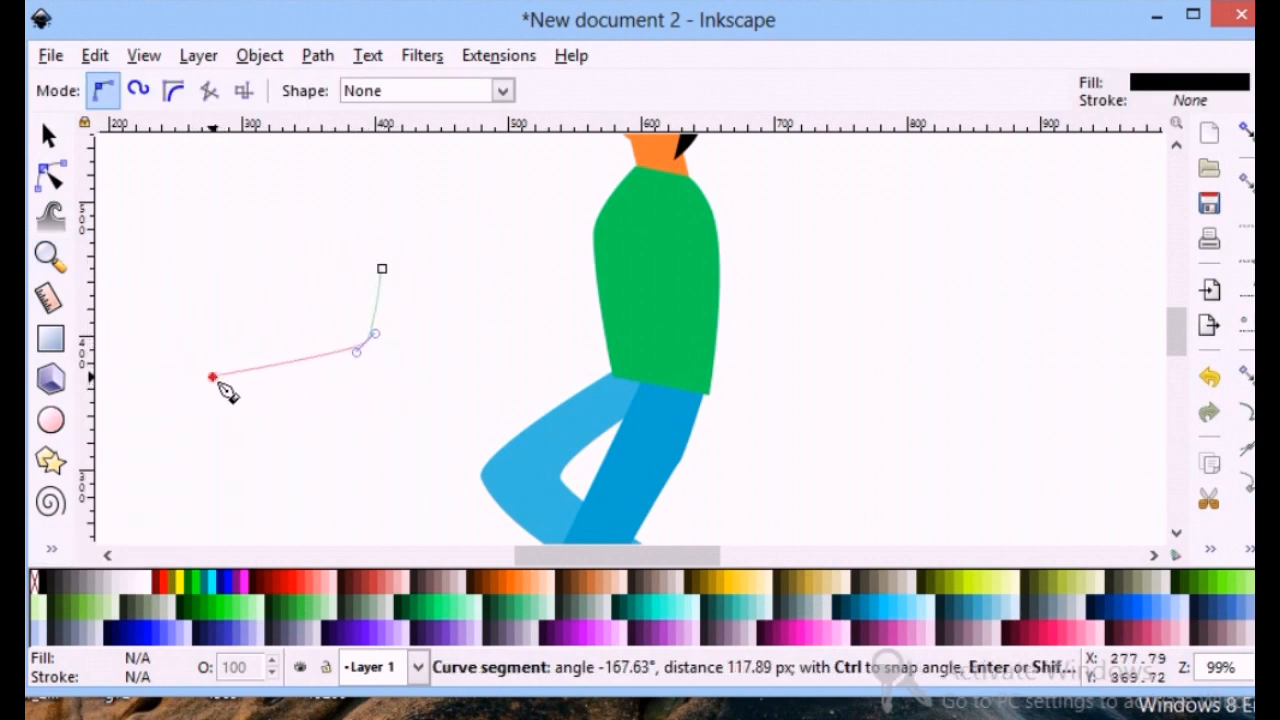
{"action": "left_click", "coordinate": [212, 378]}
{"action": "left_click", "coordinate": [220, 422]}
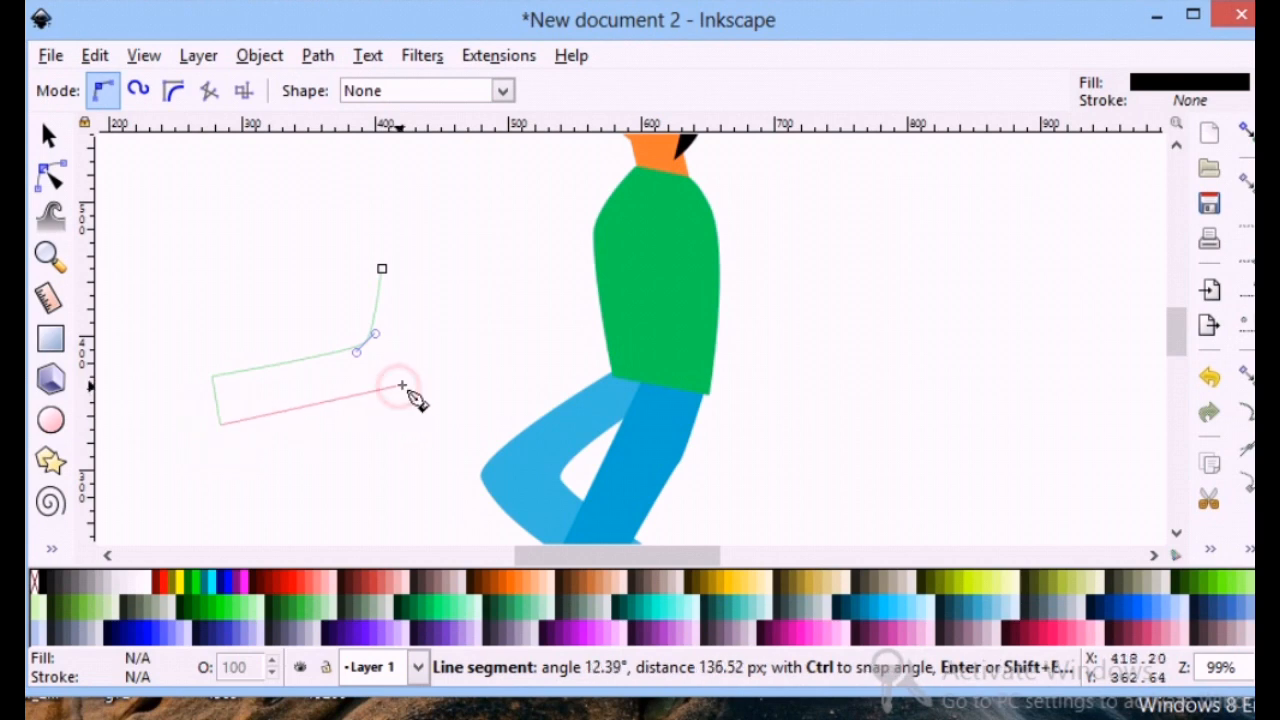
{"action": "left_click_drag", "start_coordinate": [386, 394], "coordinate": [410, 377]}
{"action": "left_click", "coordinate": [427, 278]}
{"action": "left_click", "coordinate": [382, 268]}
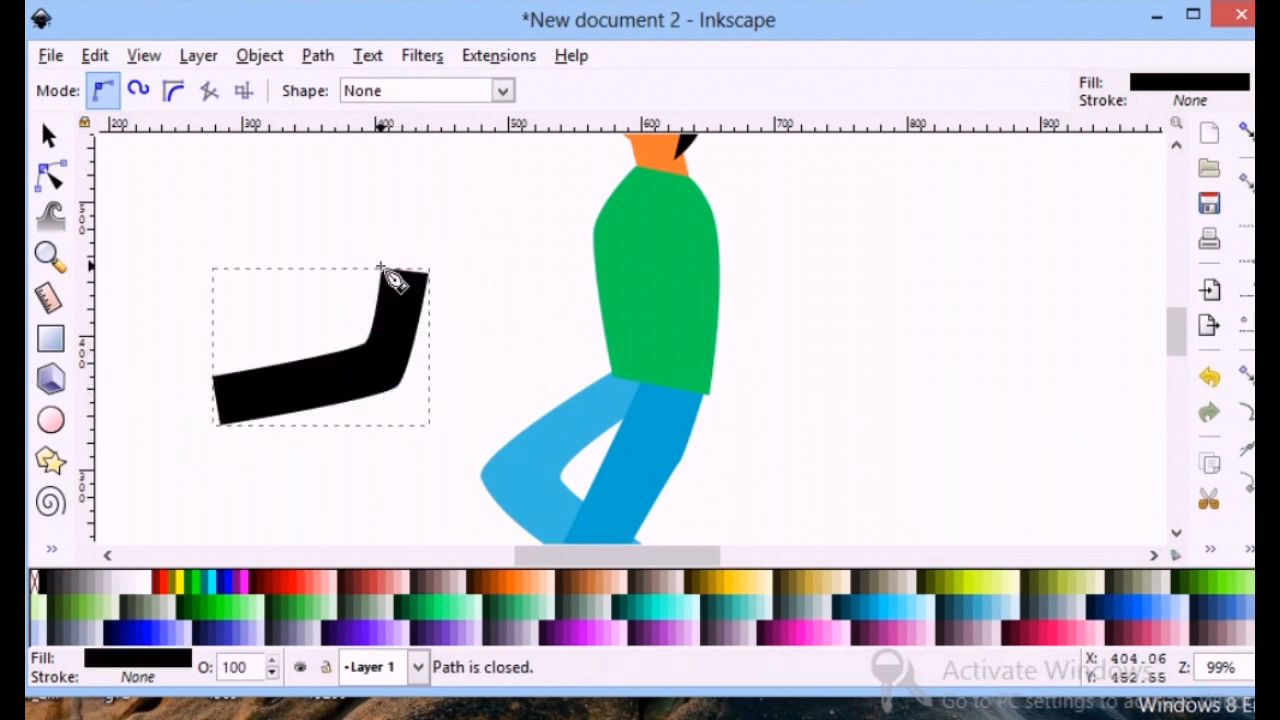
- Move the arm's elbow and wrist nodes to slim the limb, for an overall size of about 168 by 105 px
{"action": "left_click", "coordinate": [50, 174]}
{"action": "left_click_drag", "start_coordinate": [363, 352], "coordinate": [392, 391]}
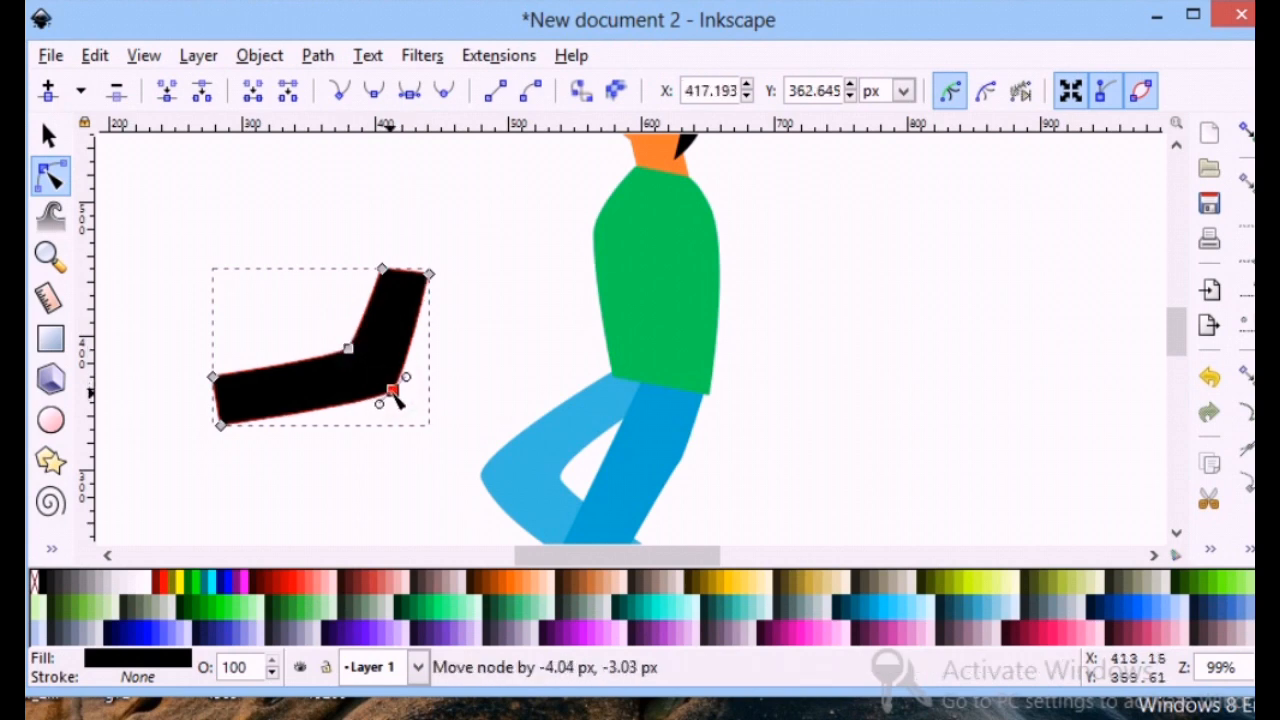
{"action": "left_click_drag", "start_coordinate": [221, 426], "coordinate": [205, 370]}
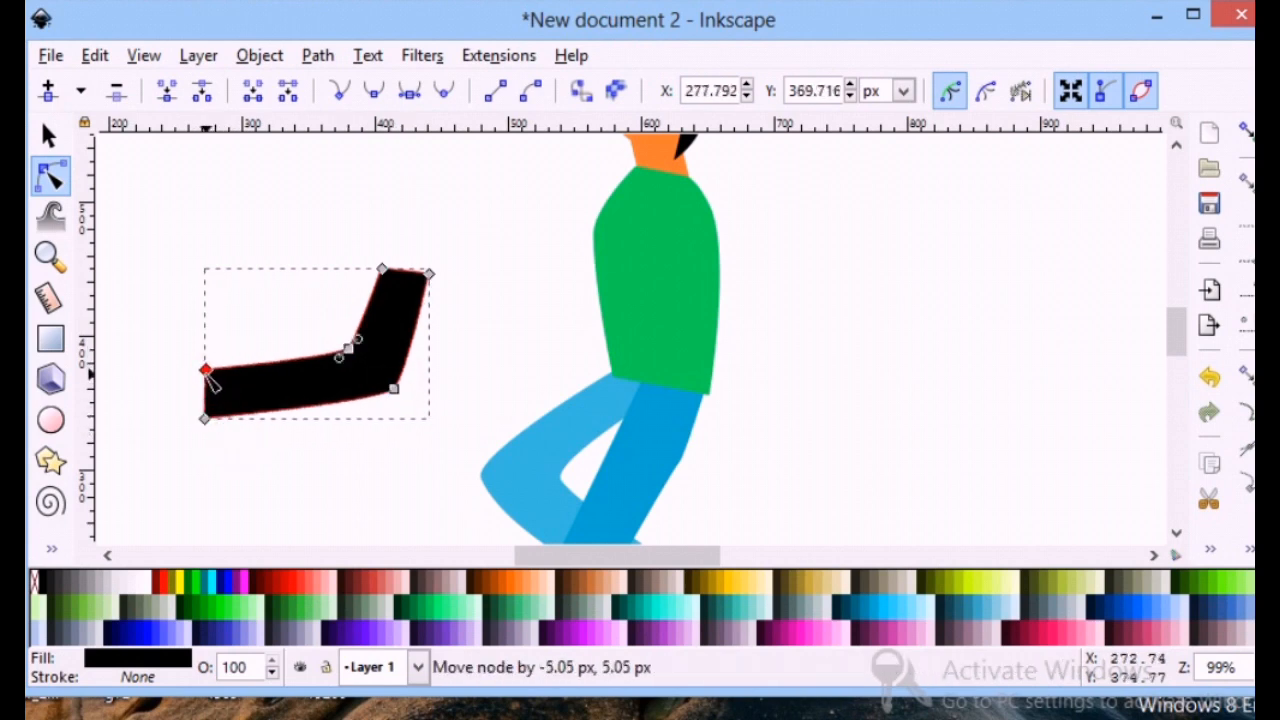
{"action": "left_click_drag", "start_coordinate": [394, 388], "coordinate": [381, 401]}
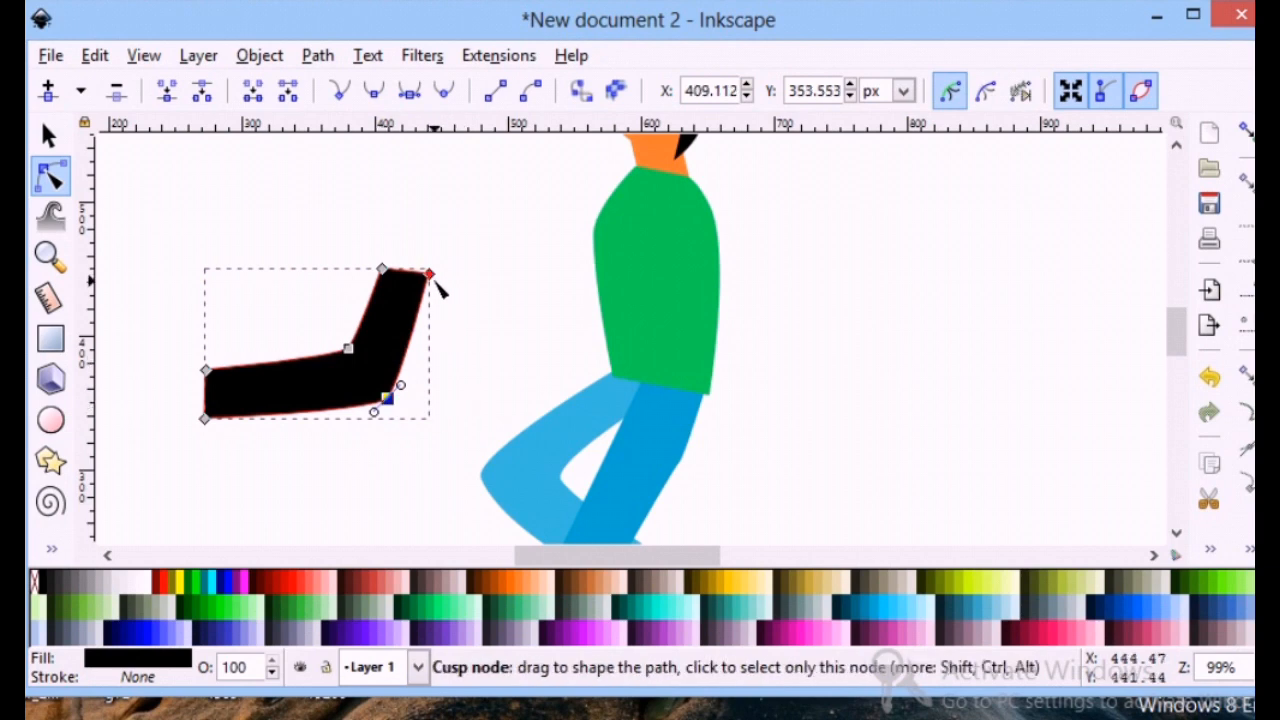
{"action": "left_click_drag", "start_coordinate": [386, 398], "coordinate": [380, 389]}
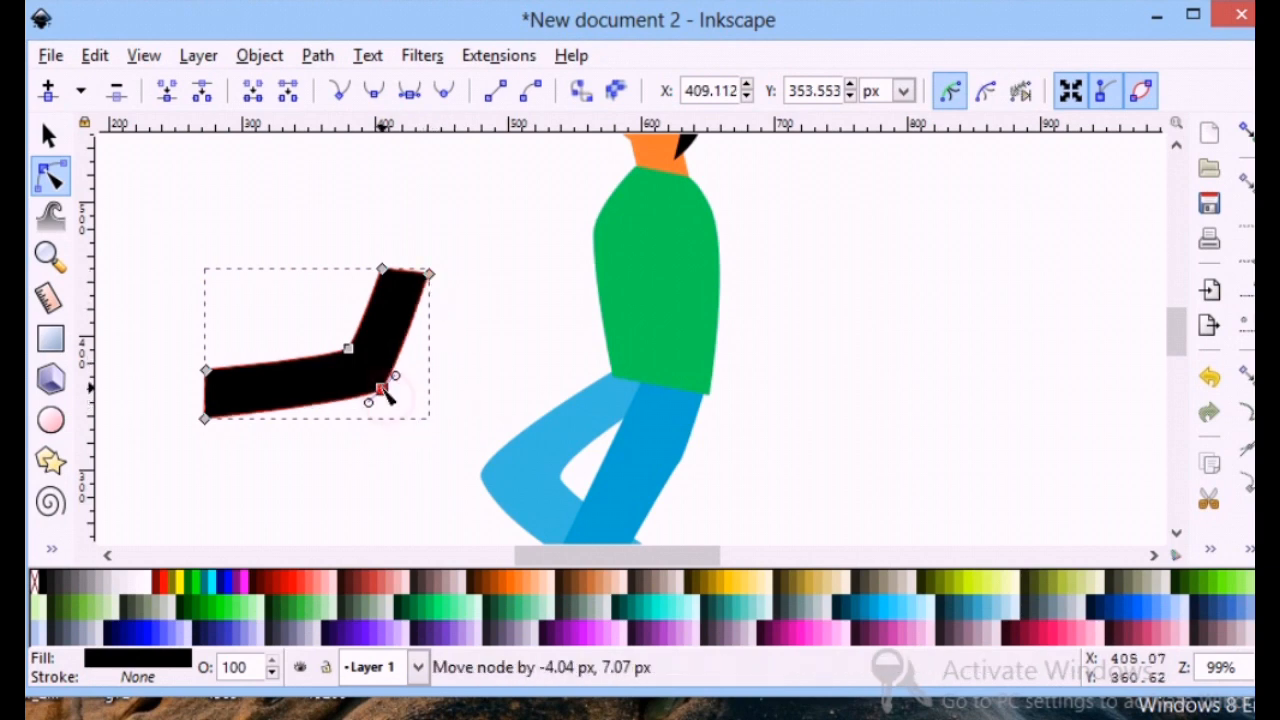
{"action": "left_click_drag", "start_coordinate": [205, 418], "coordinate": [202, 408]}
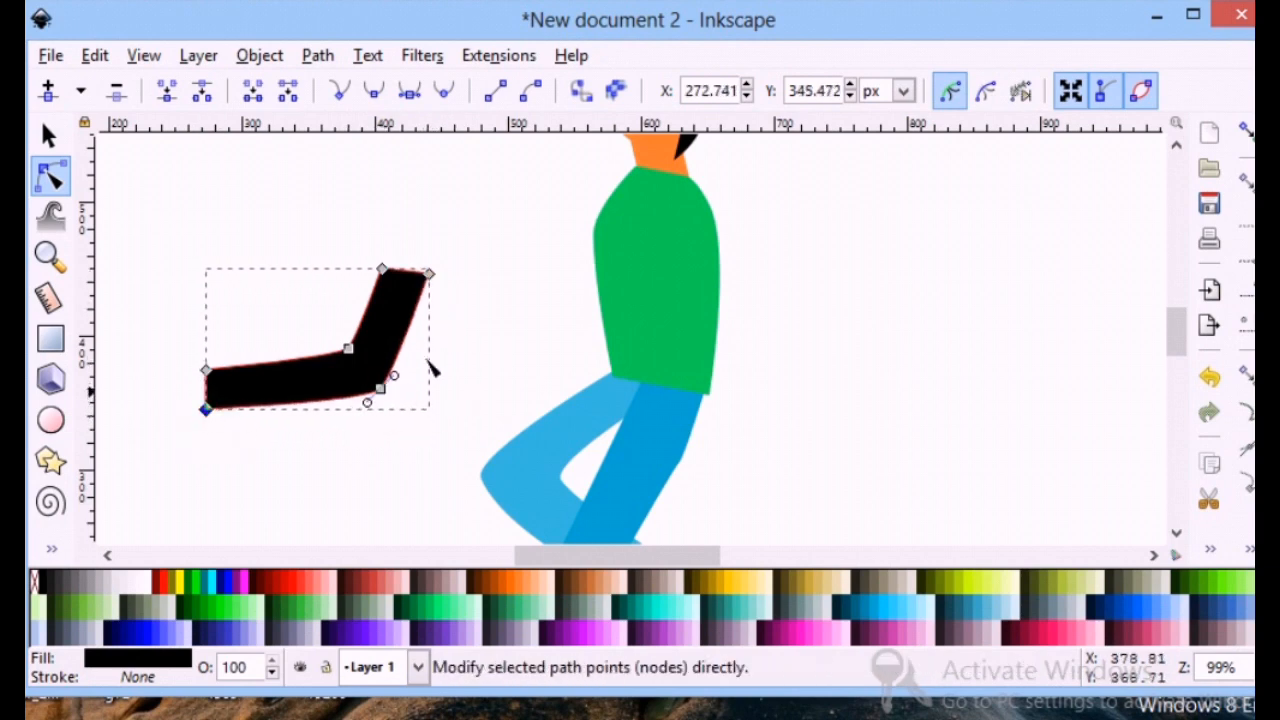
- Scale the arm down to about 116 by 81 px and move its outer elbow and shoulder nodes outward to thicken the upper arm
{"action": "key", "text": "s"}
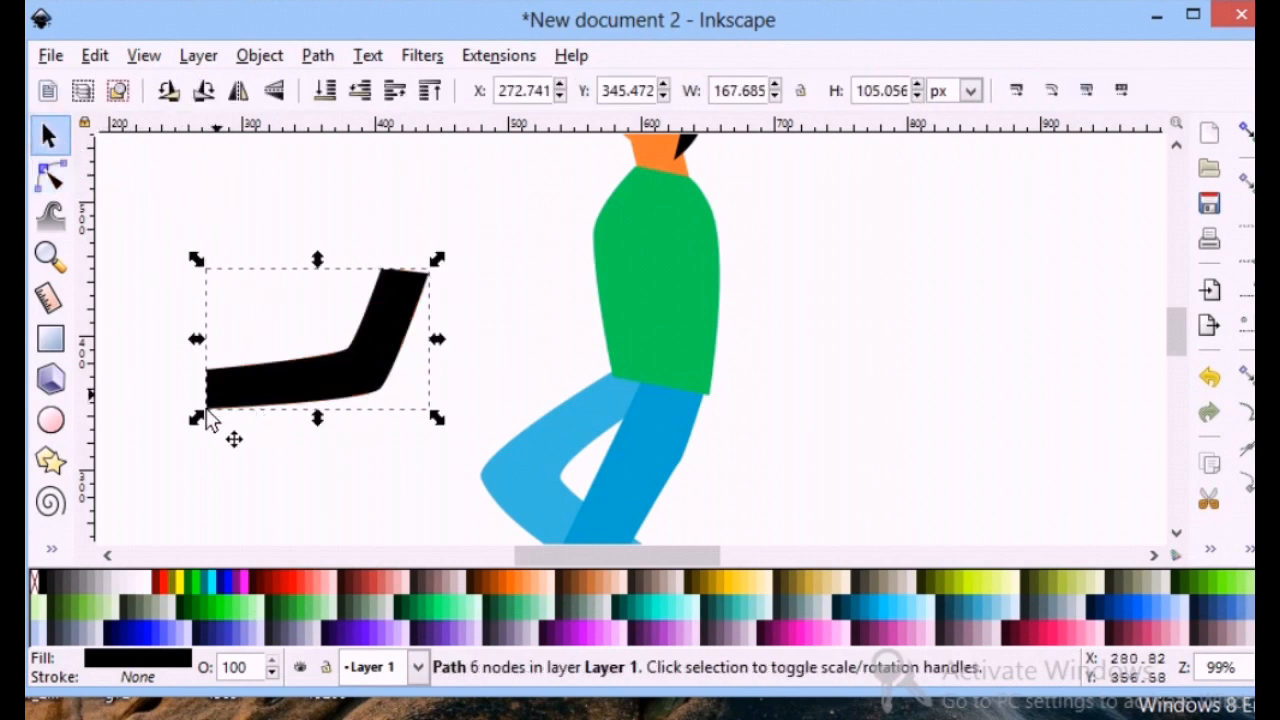
{"action": "left_click_drag", "start_coordinate": [197, 414], "coordinate": [264, 382]}
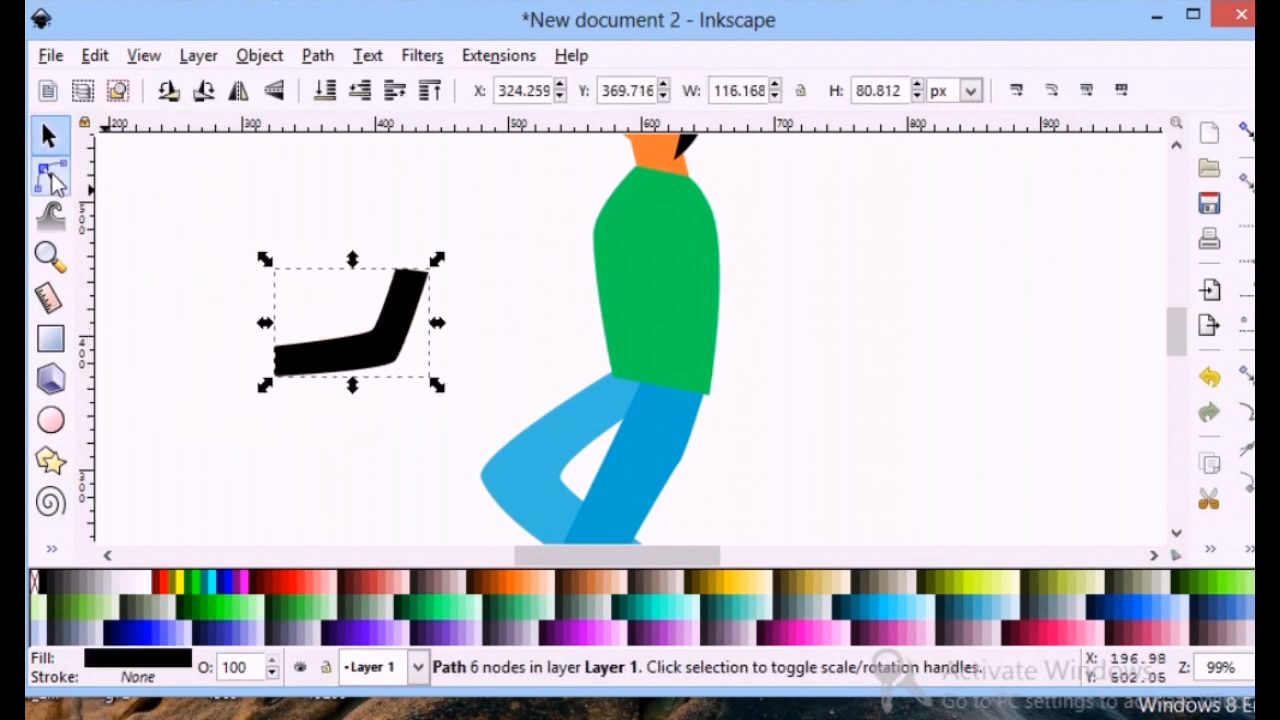
{"action": "left_click", "coordinate": [52, 178]}
{"action": "left_click", "coordinate": [395, 361]}
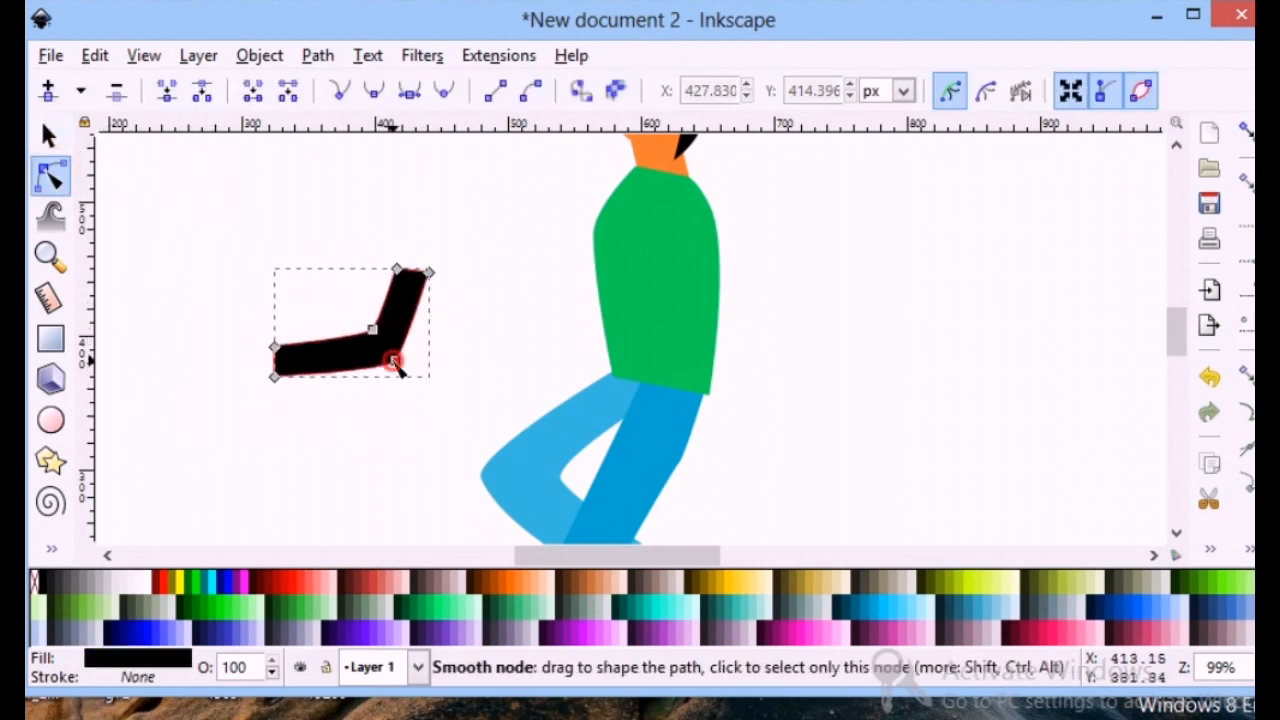
{"action": "left_click", "coordinate": [396, 364]}
{"action": "left_click_drag", "start_coordinate": [397, 366], "coordinate": [408, 380]}
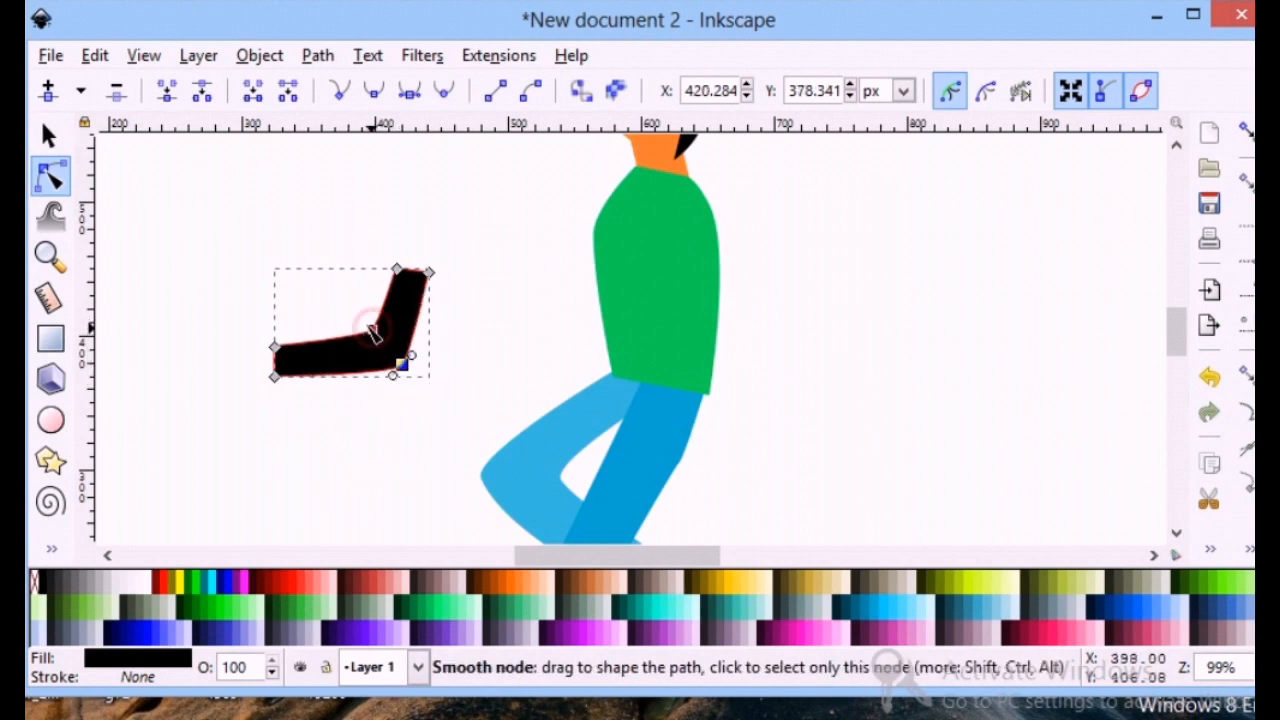
{"action": "left_click", "coordinate": [373, 333]}
{"action": "left_click_drag", "start_coordinate": [437, 281], "coordinate": [442, 281]}
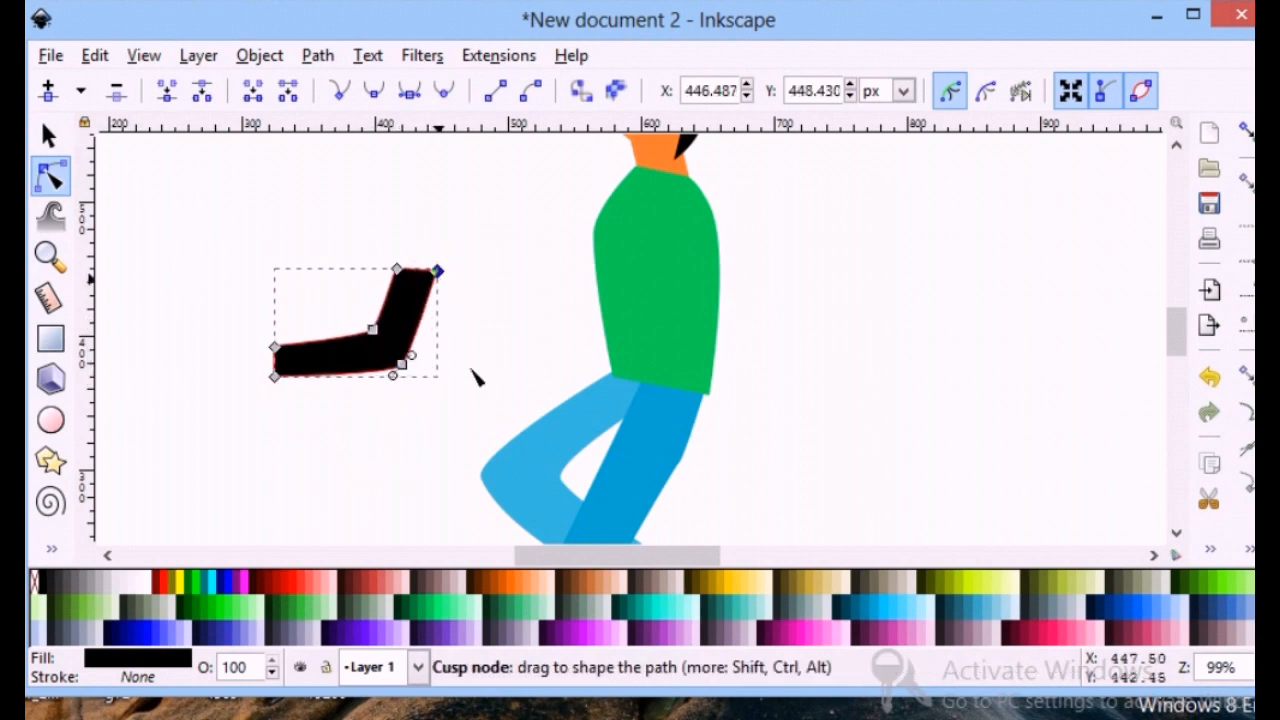
- Move the arm onto the green torso with its shoulder end on the upper body
{"action": "left_click", "coordinate": [52, 140]}
{"action": "left_click_drag", "start_coordinate": [374, 364], "coordinate": [596, 323]}
{"action": "left_click", "coordinate": [329, 349]}
{"action": "scroll", "coordinate": [443, 386], "scroll_direction": "up", "scroll_amount": 3}
{"action": "left_click", "coordinate": [609, 409]}
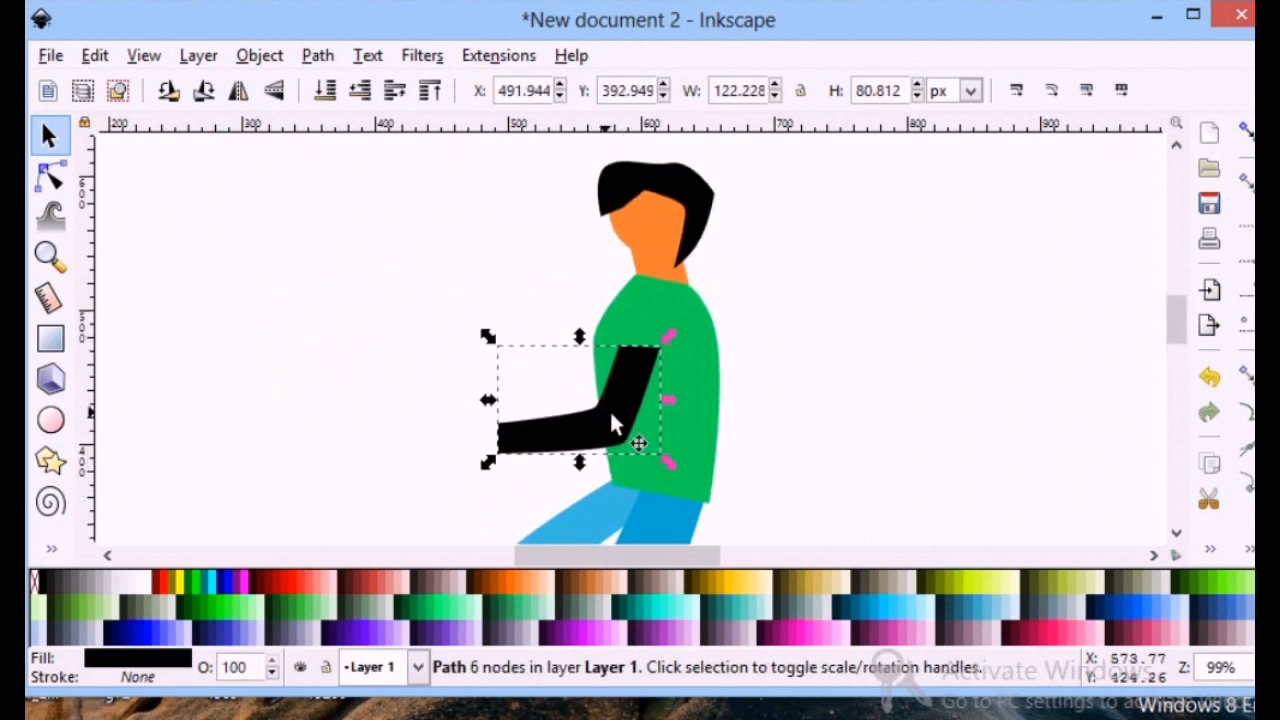
- Widen the placed arm's elbow and extend its wrist end forward by moving the nodes
{"action": "key", "text": "n"}
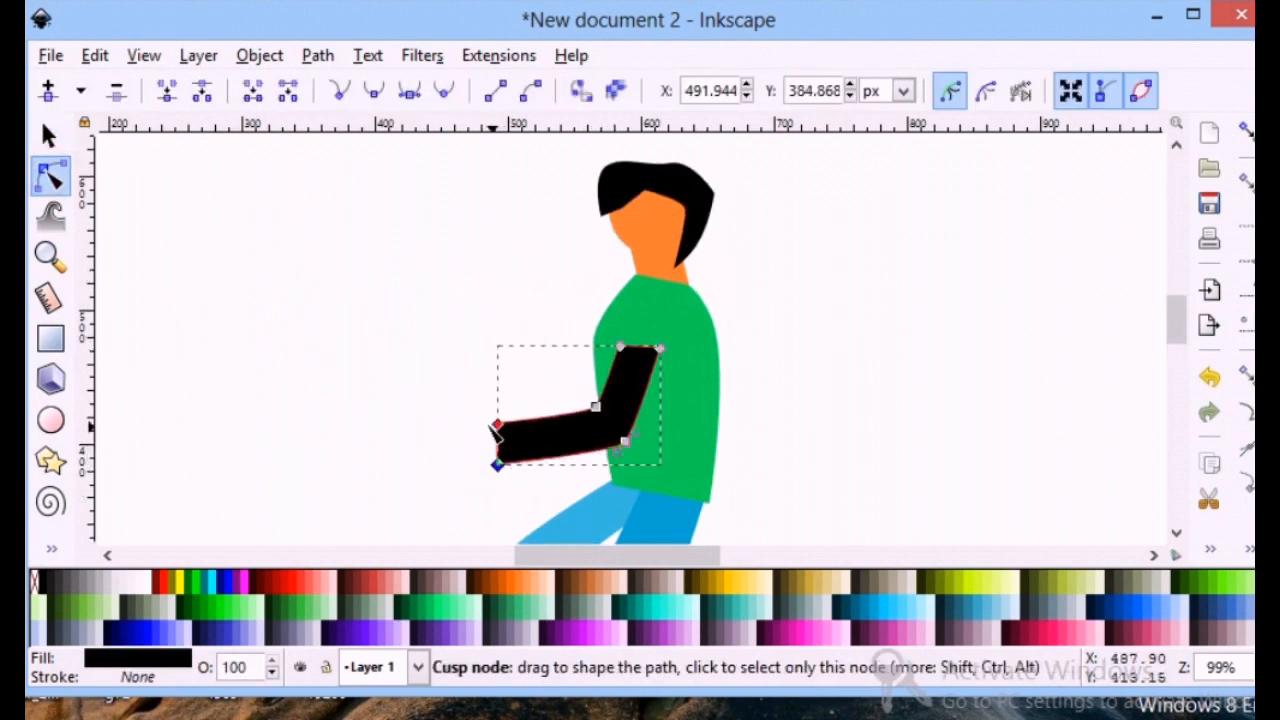
{"action": "left_click_drag", "start_coordinate": [625, 442], "coordinate": [631, 449]}
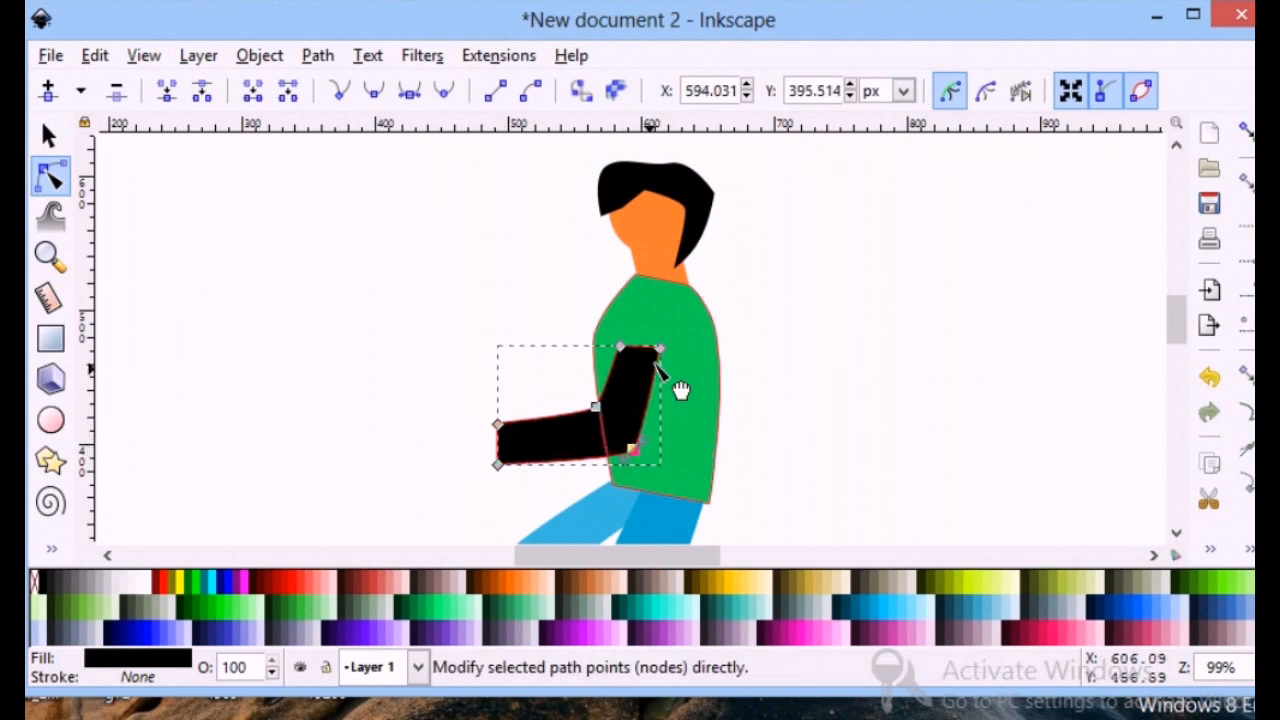
{"action": "left_click_drag", "start_coordinate": [500, 432], "coordinate": [486, 456]}
{"action": "left_click", "coordinate": [377, 412]}
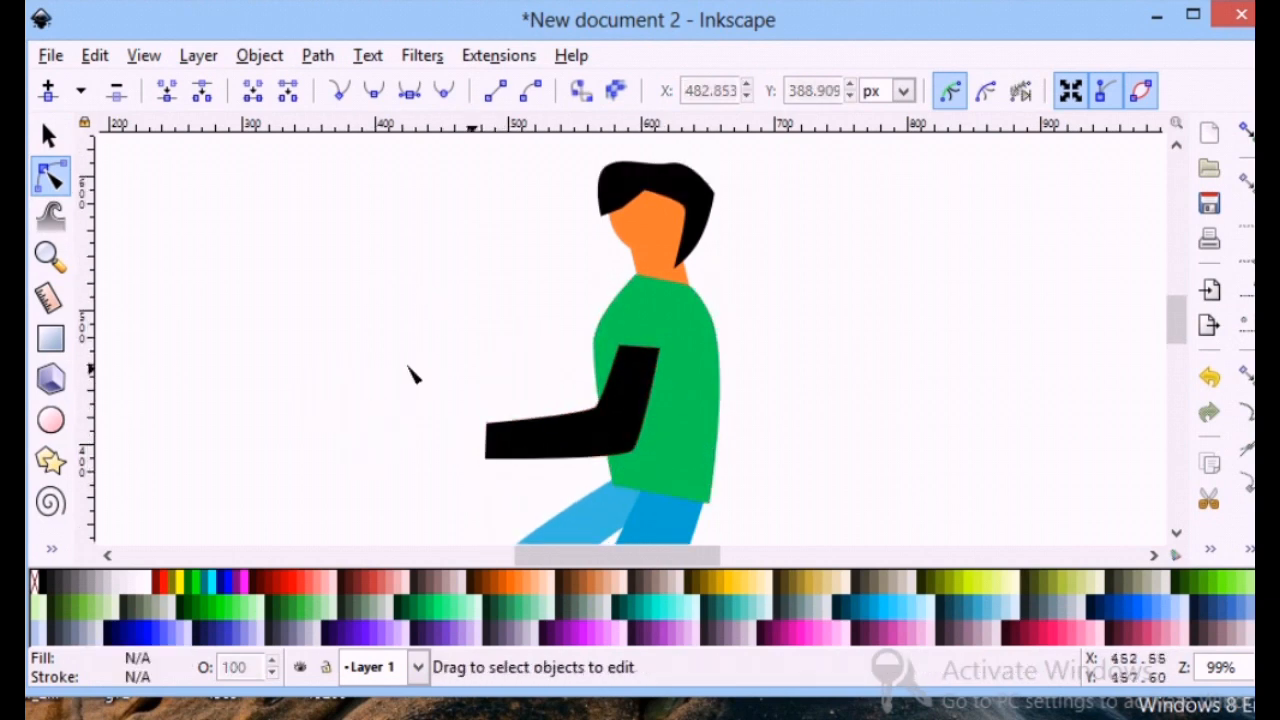
{"action": "left_click", "coordinate": [544, 452]}
{"action": "right_click", "coordinate": [545, 452]}
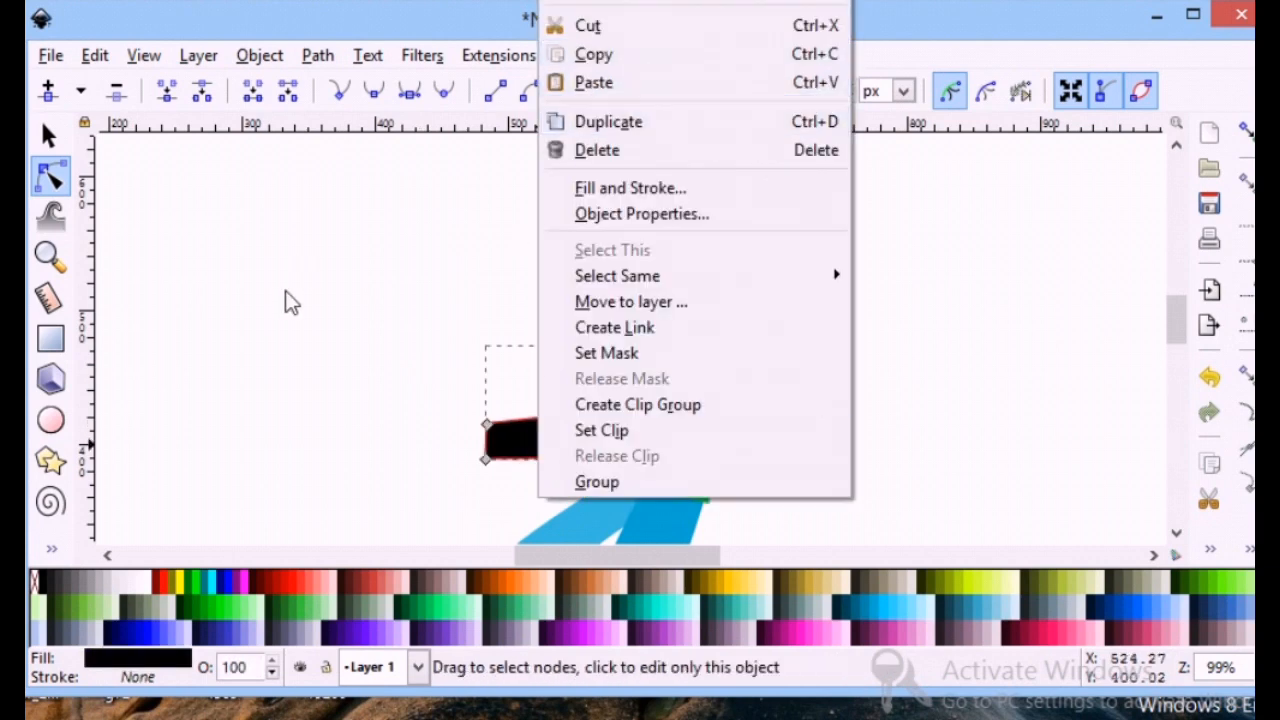
{"action": "left_click", "coordinate": [286, 300]}
{"action": "left_click", "coordinate": [286, 309]}
- Draw a closed curved hand shape about 74 by 36 px with the Pen tool on the empty canvas beside the figure
{"action": "left_click", "coordinate": [51, 548]}
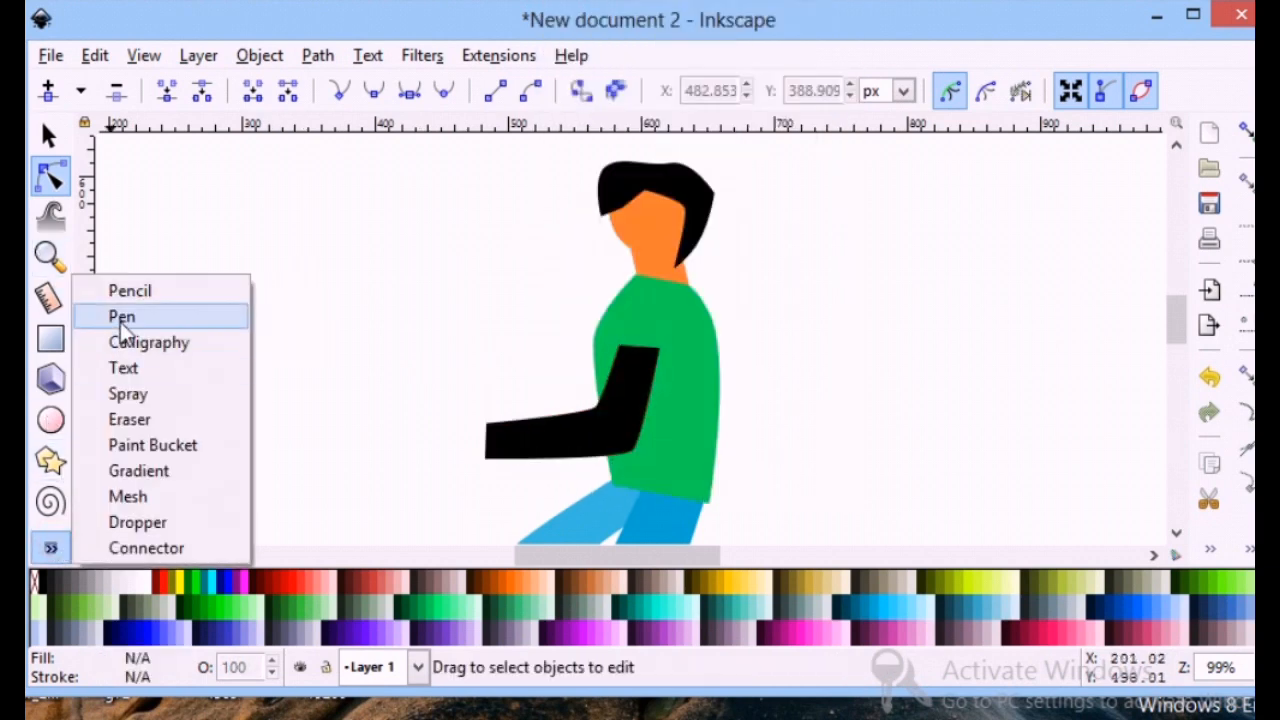
{"action": "left_click", "coordinate": [122, 314]}
{"action": "left_click", "coordinate": [293, 438]}
{"action": "left_click_drag", "start_coordinate": [293, 438], "coordinate": [278, 462]}
{"action": "left_click", "coordinate": [244, 437]}
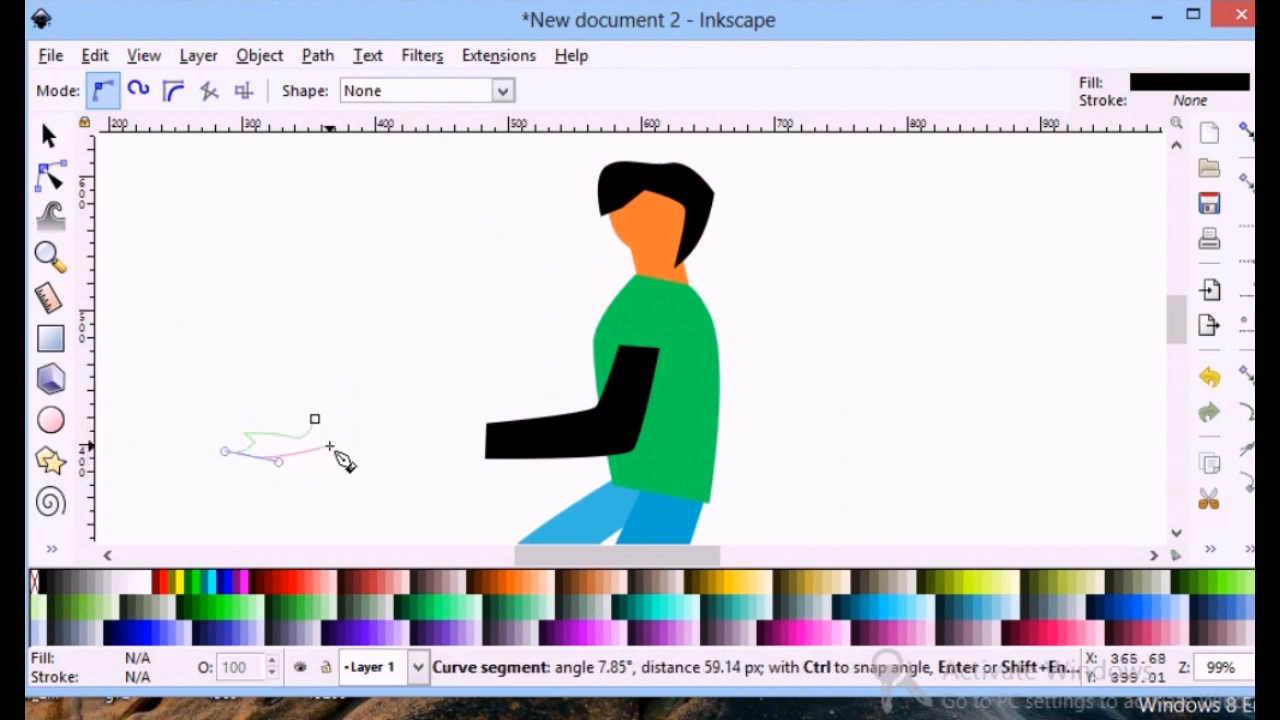
{"action": "left_click", "coordinate": [331, 446]}
{"action": "left_click", "coordinate": [333, 423]}
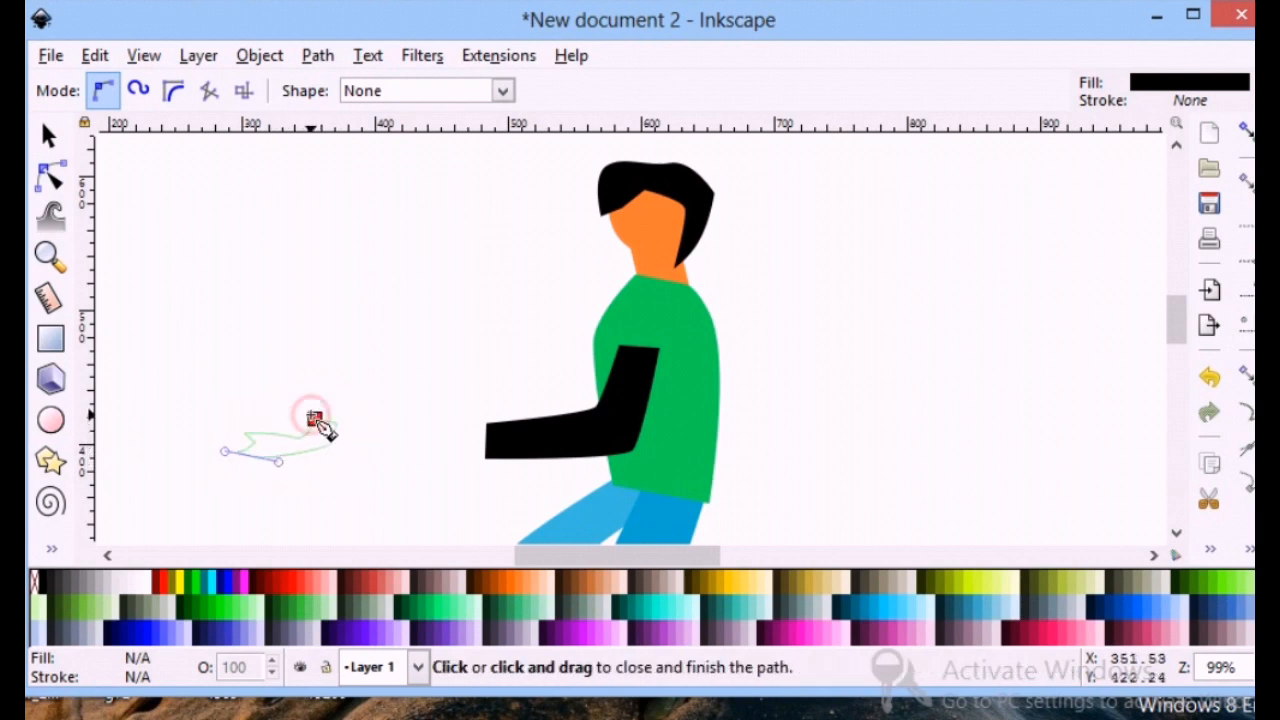
{"action": "left_click", "coordinate": [314, 421]}
{"action": "key", "text": "n"}
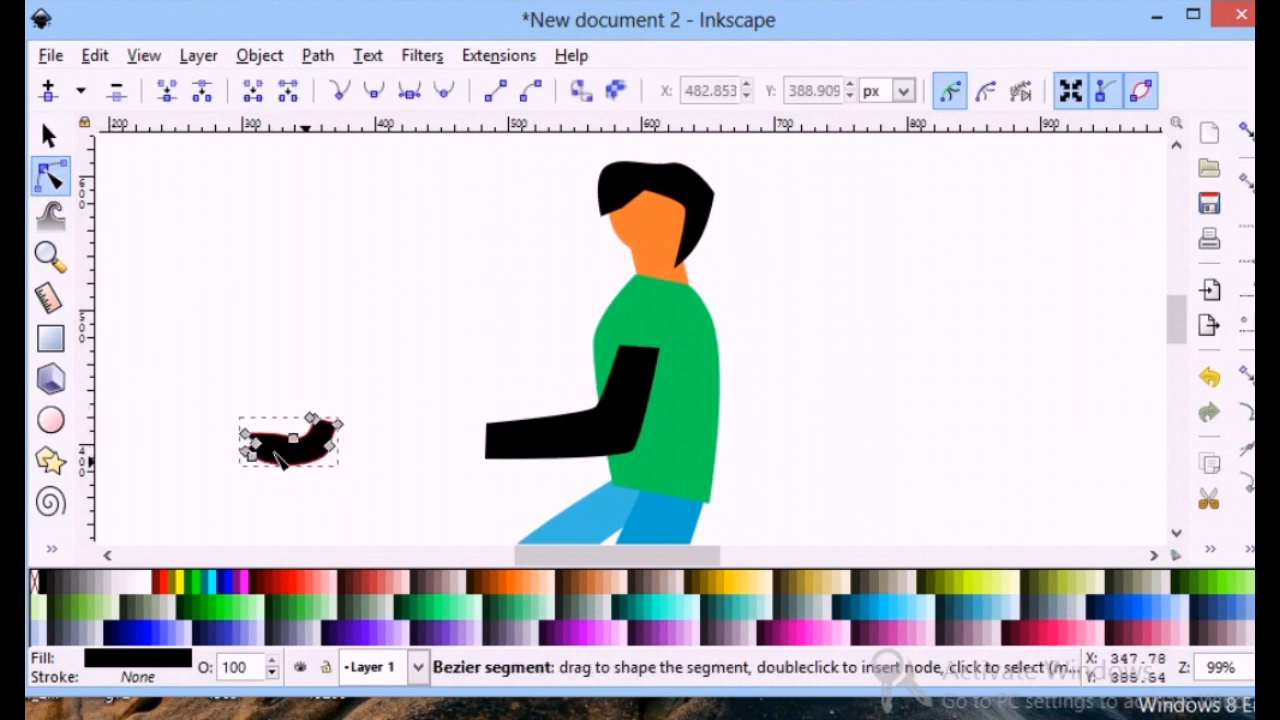
- Try to adjust the finger-end node of the drawn hand shape, and delete the shape
{"action": "left_click", "coordinate": [278, 492]}
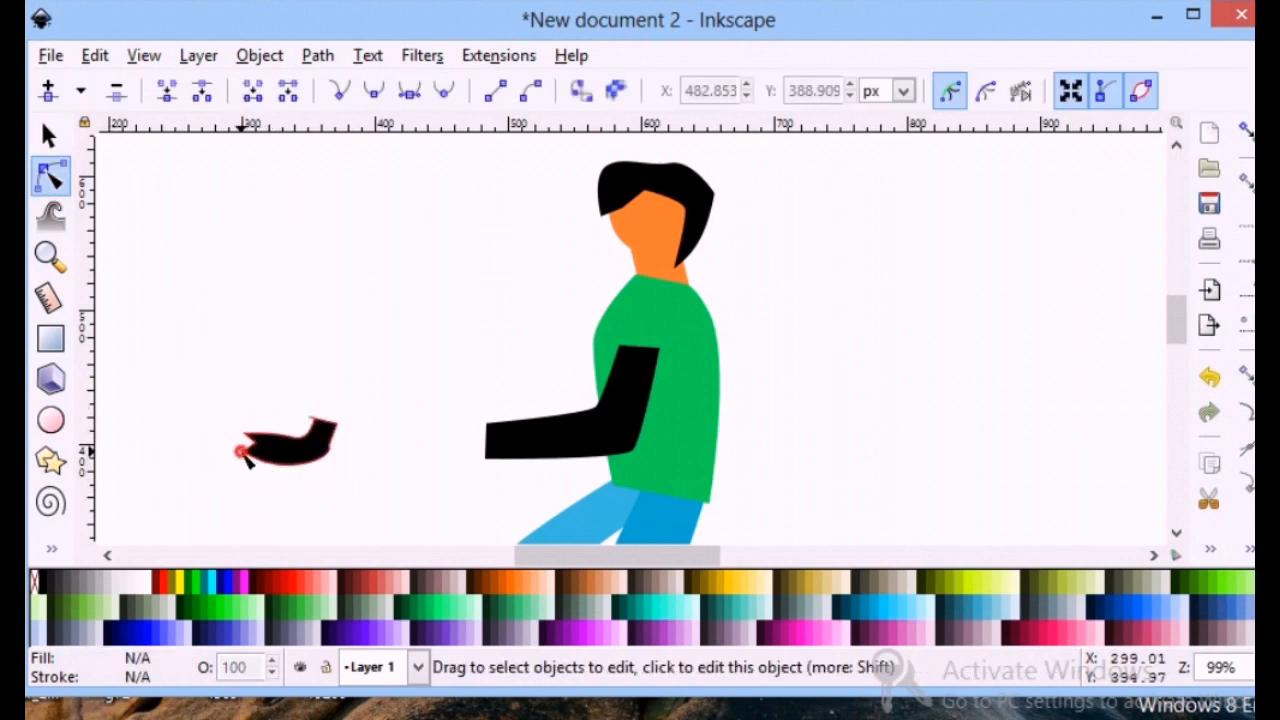
{"action": "left_click", "coordinate": [246, 458]}
{"action": "left_click", "coordinate": [244, 452]}
{"action": "left_click", "coordinate": [246, 494]}
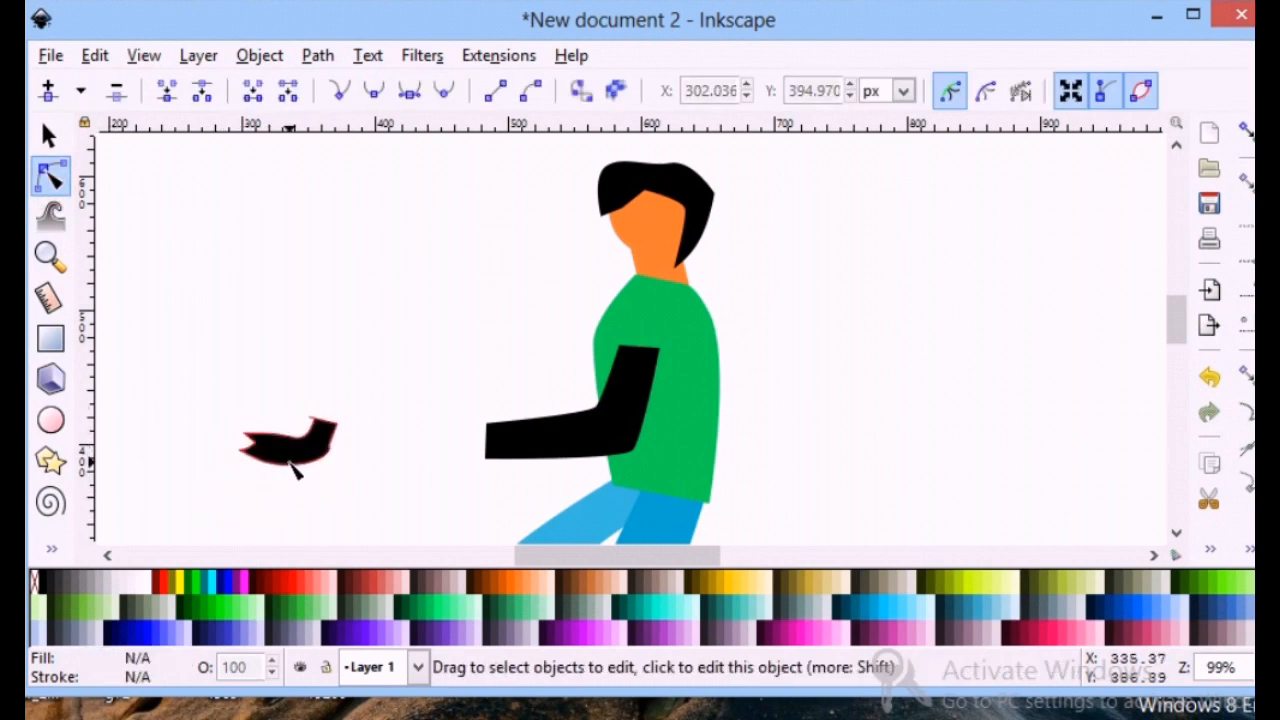
{"action": "key", "text": "s"}
{"action": "left_click", "coordinate": [288, 462]}
{"action": "key", "text": "Delete"}
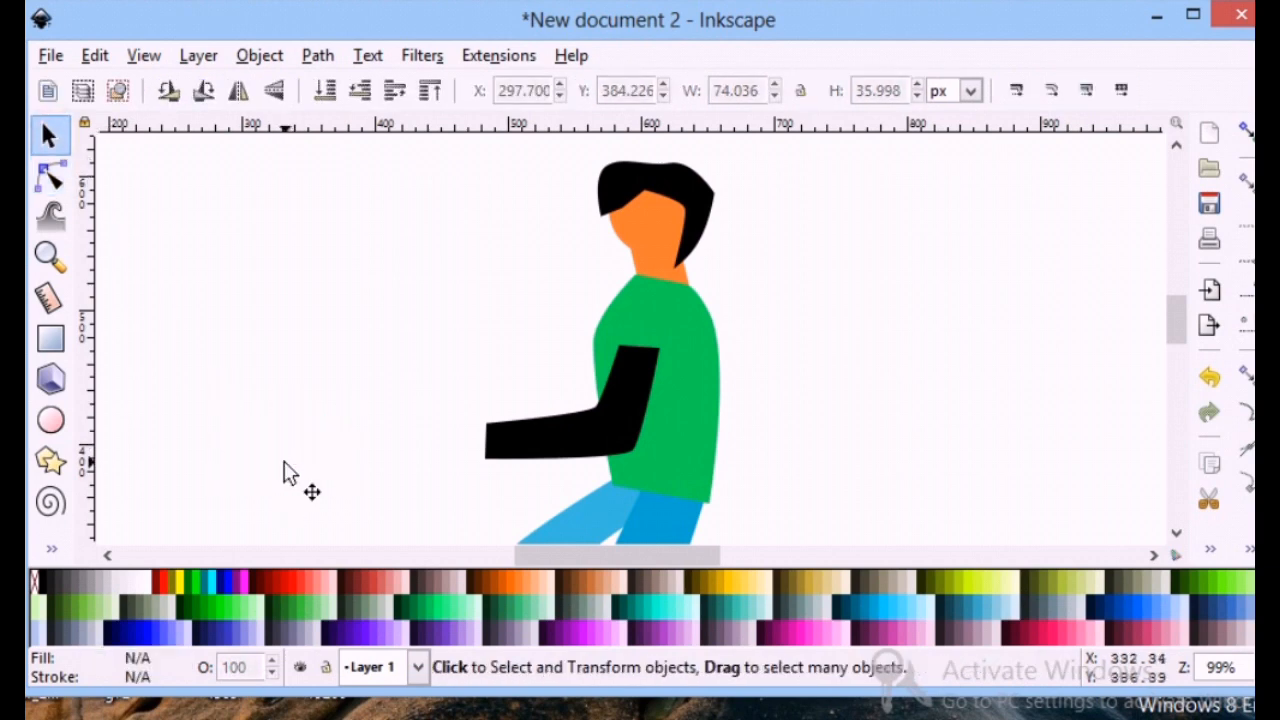
- Draw a new closed L-shaped hand with a short wrist and long flat fingers using the Pen tool, beside the figure
{"action": "left_click", "coordinate": [48, 180]}
{"action": "left_click", "coordinate": [51, 549]}
{"action": "left_click", "coordinate": [149, 314]}
{"action": "left_click", "coordinate": [311, 383]}
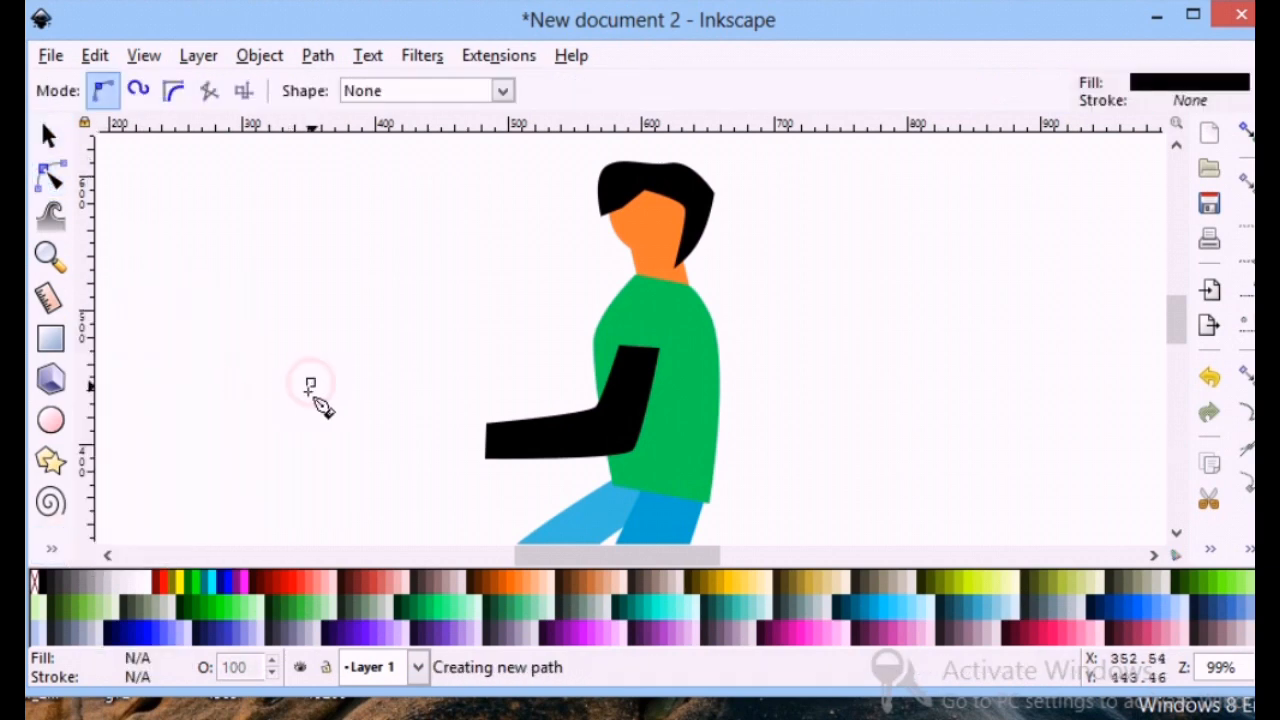
{"action": "left_click", "coordinate": [300, 416]}
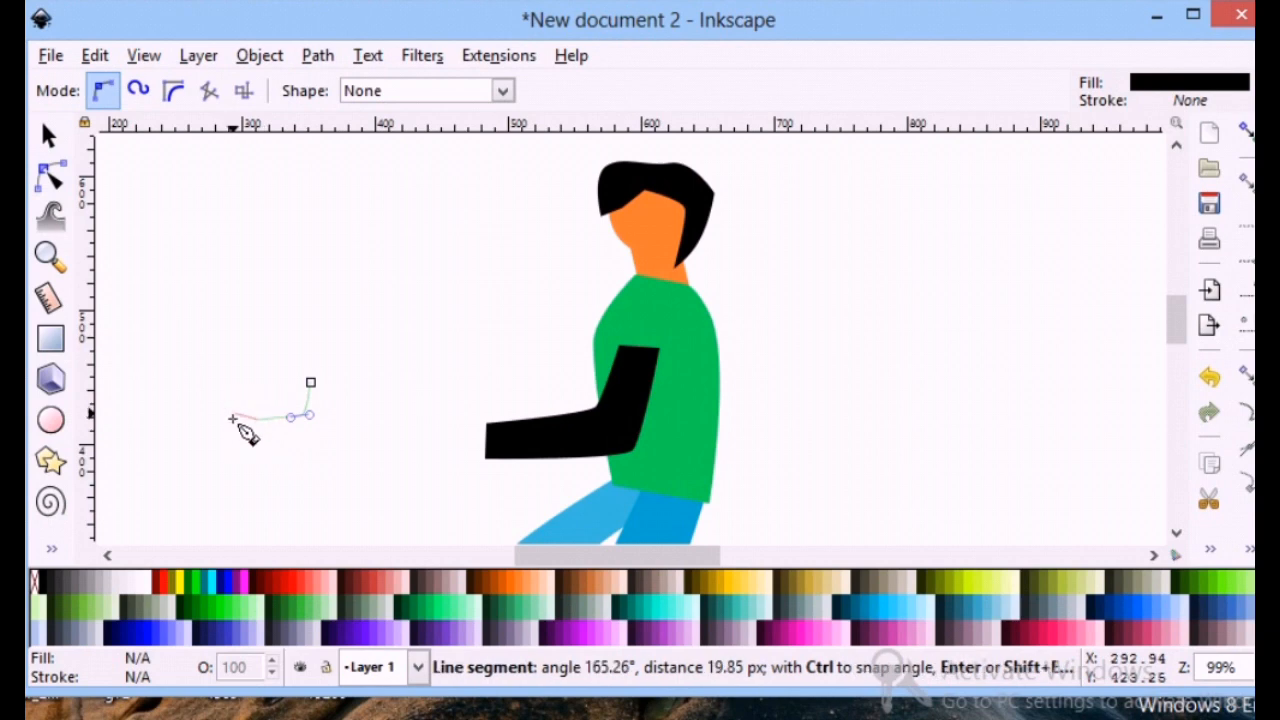
{"action": "left_click", "coordinate": [237, 420]}
{"action": "left_click", "coordinate": [243, 434]}
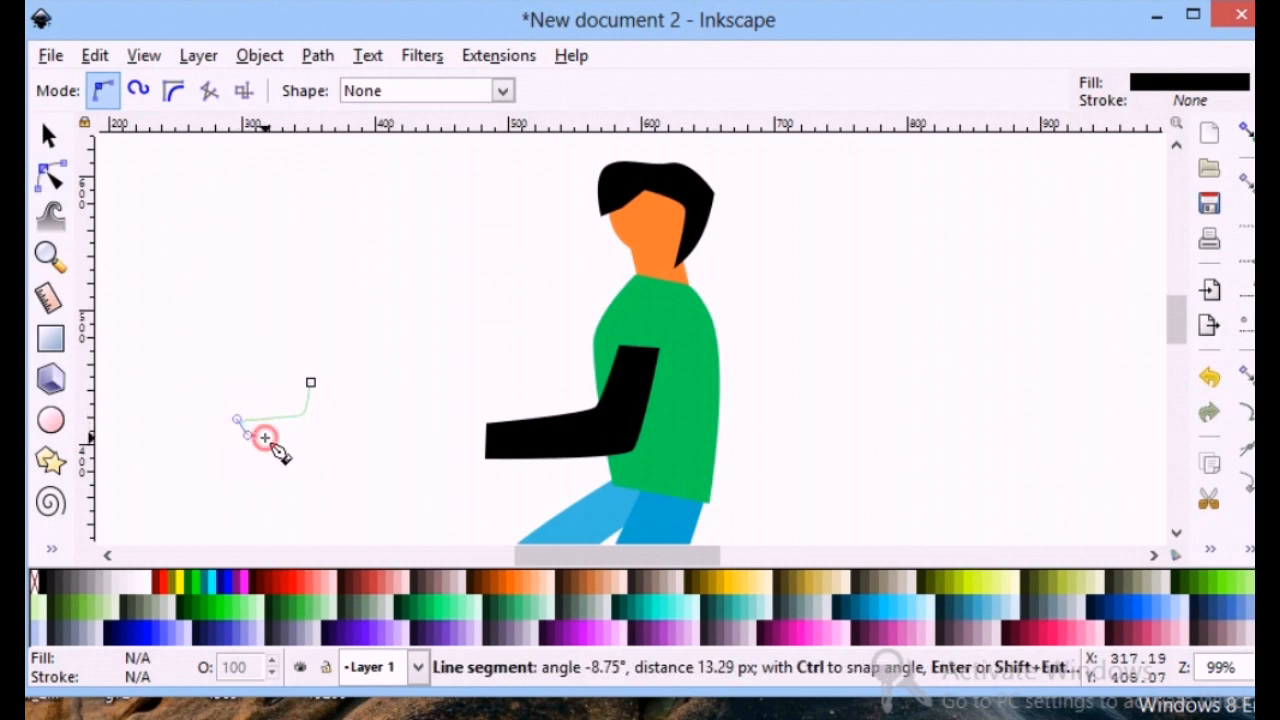
{"action": "left_click", "coordinate": [314, 431]}
{"action": "left_click", "coordinate": [333, 411]}
{"action": "left_click", "coordinate": [333, 386]}
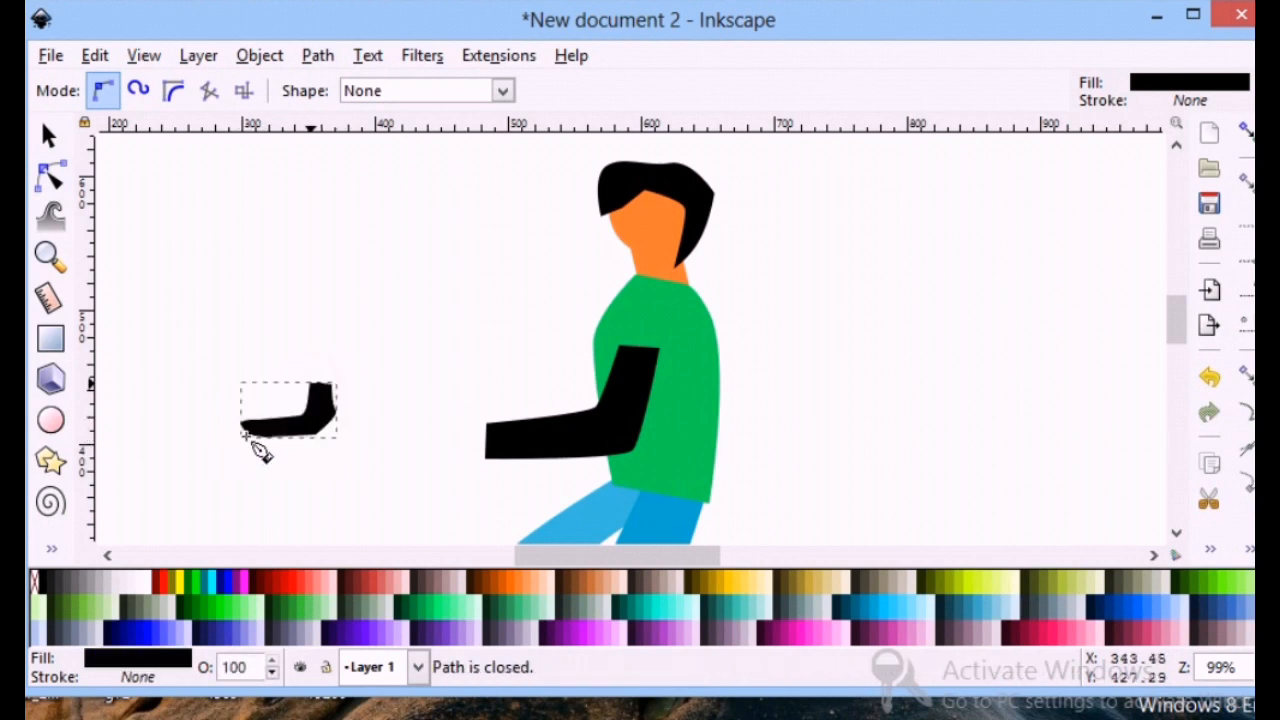
- Rotate the hand shape slightly clockwise and raise its inner wrist node, for an overall size of about 73 by 39 px
{"action": "left_click", "coordinate": [50, 137]}
{"action": "left_click", "coordinate": [50, 176]}
{"action": "left_click", "coordinate": [50, 137]}
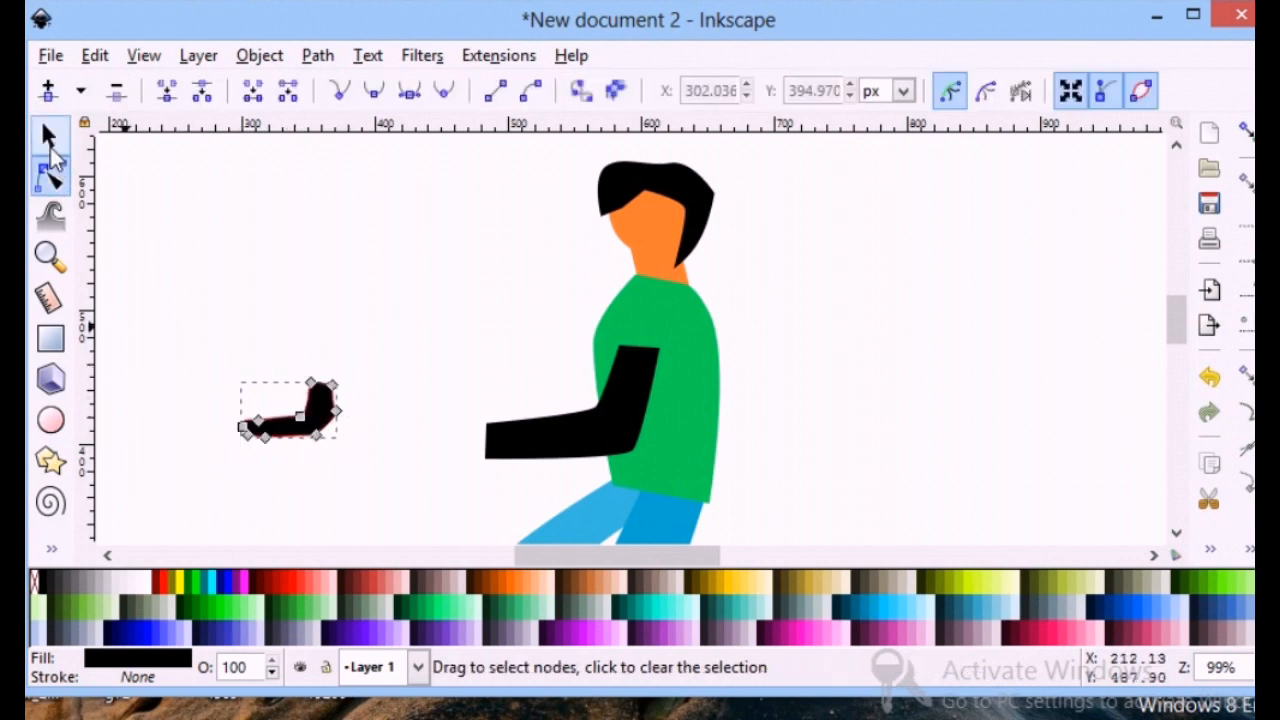
{"action": "left_click", "coordinate": [303, 418]}
{"action": "left_click_drag", "start_coordinate": [232, 374], "coordinate": [112, 207]}
{"action": "left_click", "coordinate": [68, 181]}
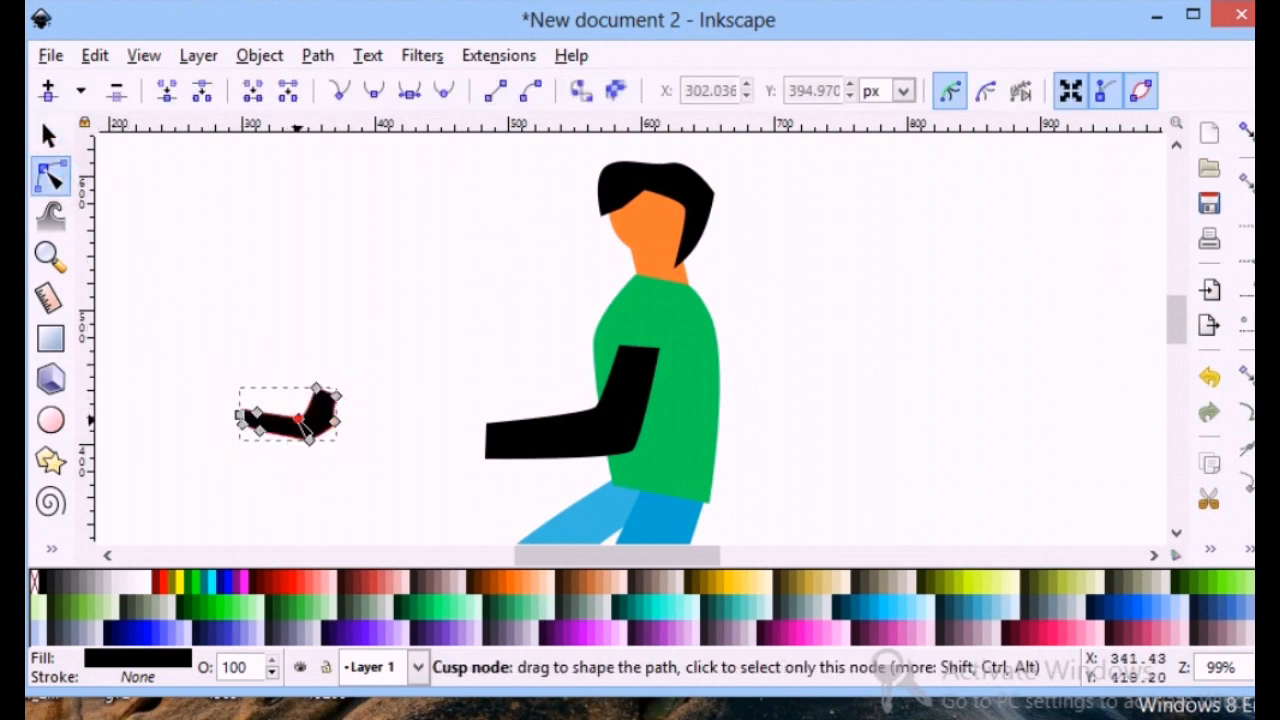
{"action": "mouse_move", "coordinate": [299, 419]}
{"action": "left_mouse_down"}
{"action": "mouse_move", "coordinate": [294, 434]}
{"action": "mouse_move", "coordinate": [298, 412]}
{"action": "left_mouse_up"}
{"action": "left_click", "coordinate": [375, 400]}
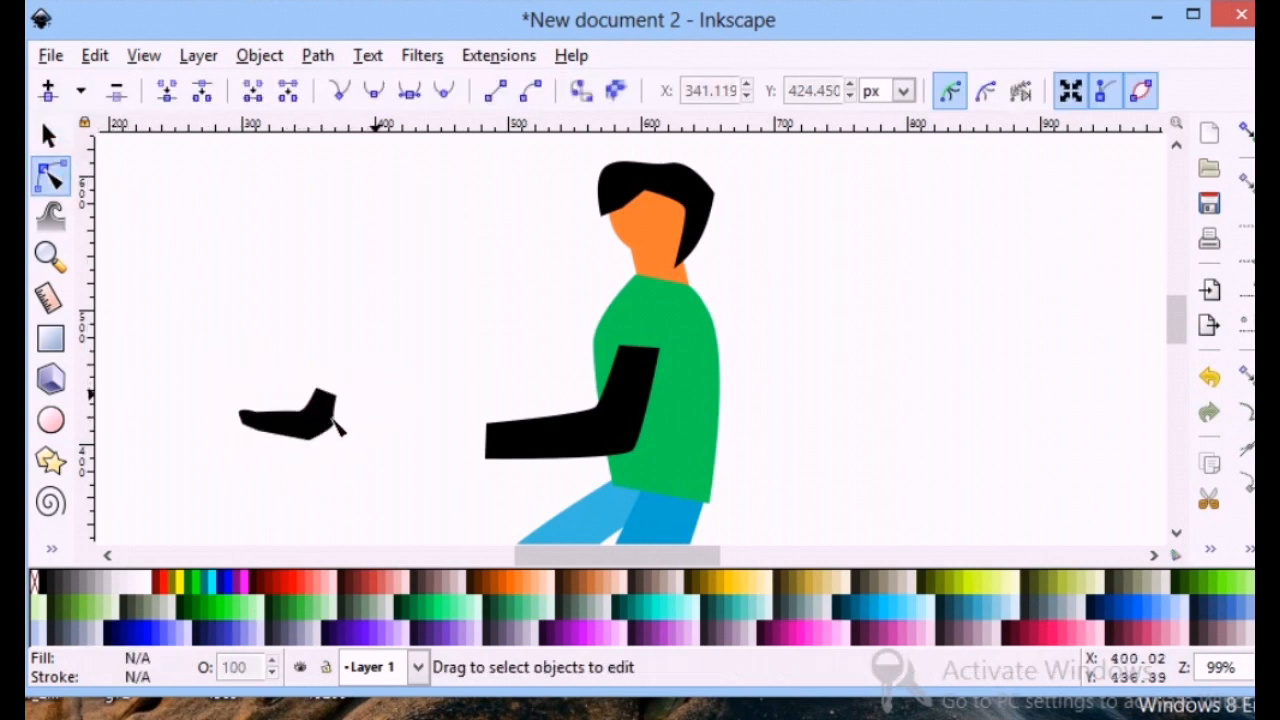
{"action": "left_click", "coordinate": [337, 429]}
{"action": "left_click", "coordinate": [338, 430]}
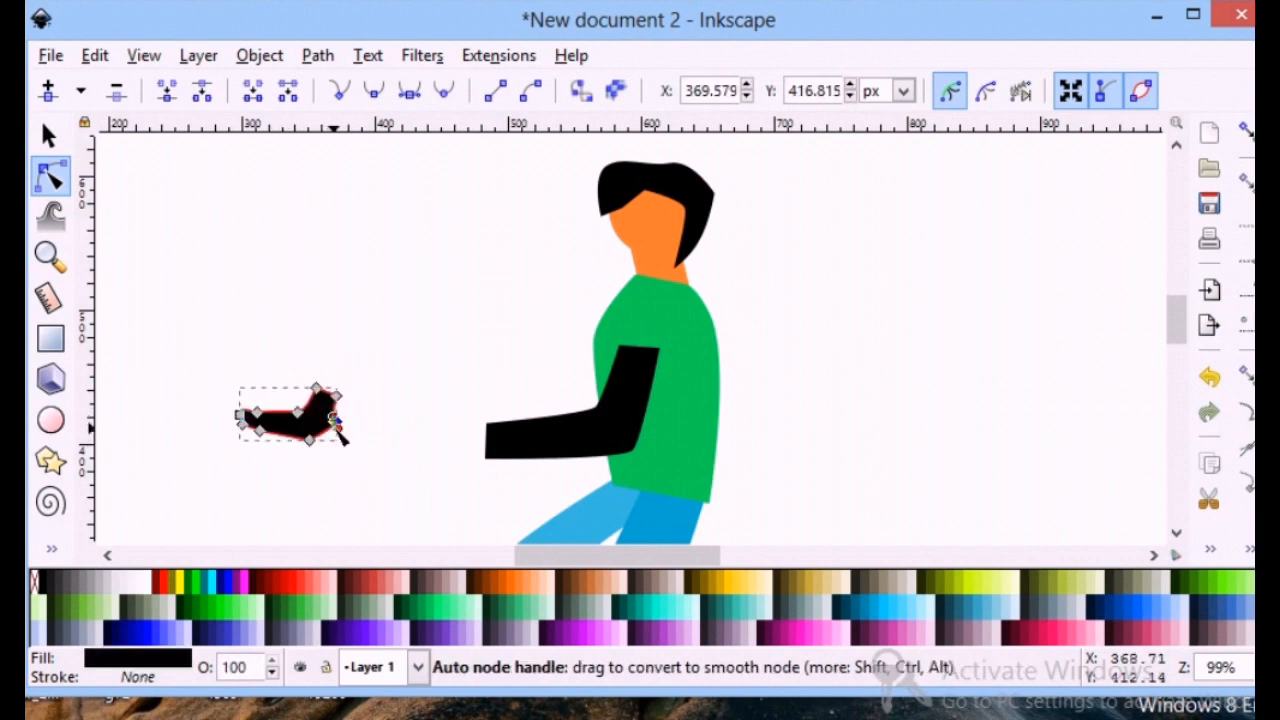
- Fill the hand with the same orange as the face and move it next to the arm's wrist end
{"action": "left_click", "coordinate": [47, 140]}
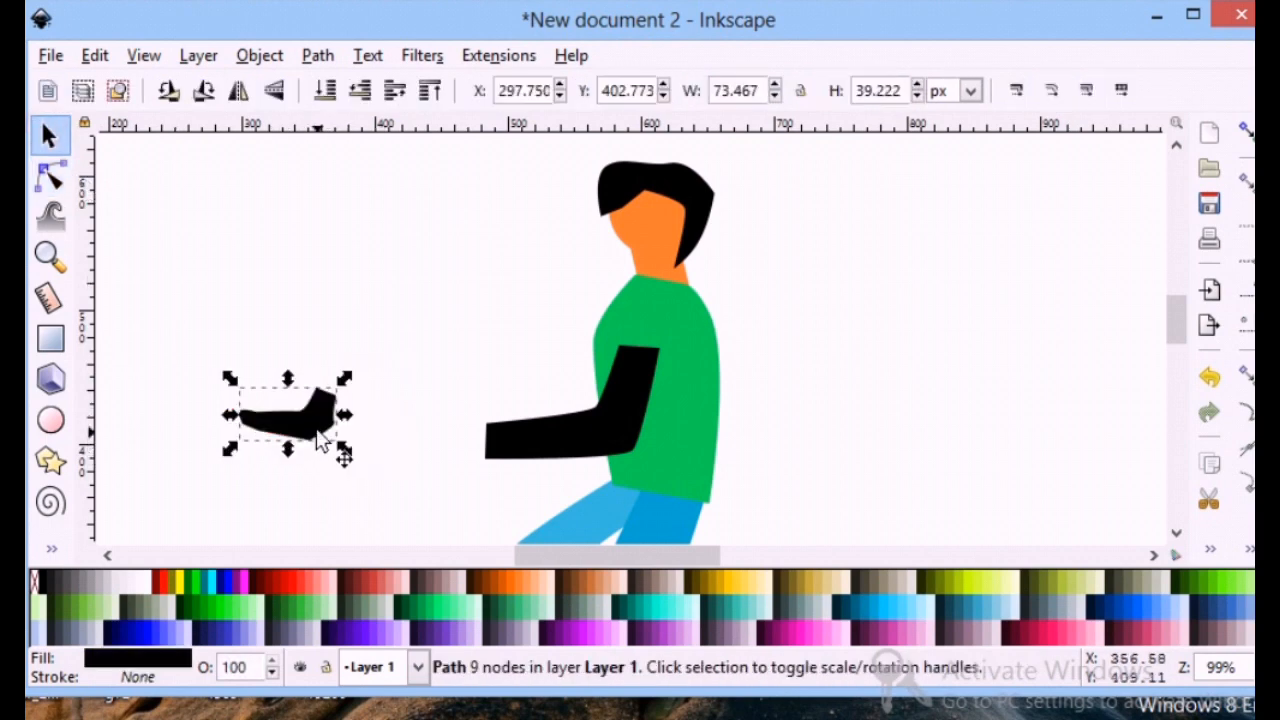
{"action": "left_click", "coordinate": [516, 579]}
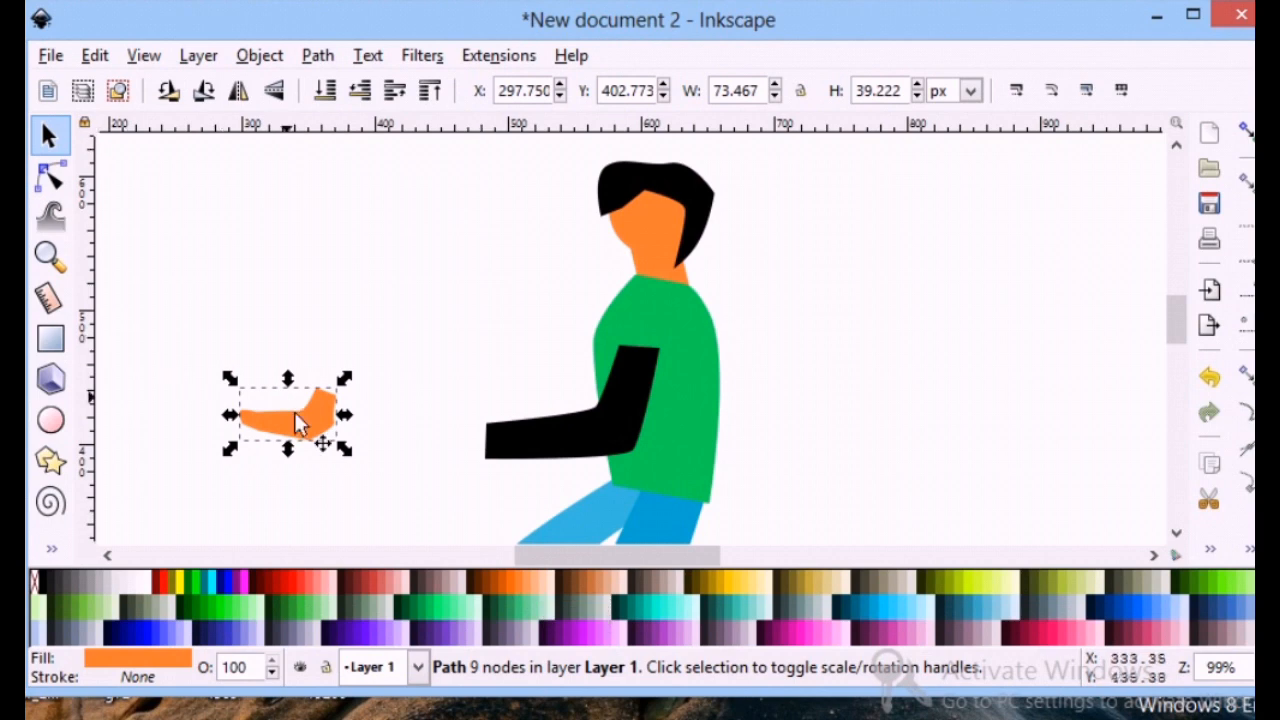
{"action": "left_click_drag", "start_coordinate": [300, 423], "coordinate": [473, 444]}
- Scale the hand down to about 55 by 23 px, place it on the wrist and lower it behind the arm
{"action": "left_click", "coordinate": [56, 186]}
{"action": "left_click", "coordinate": [392, 482]}
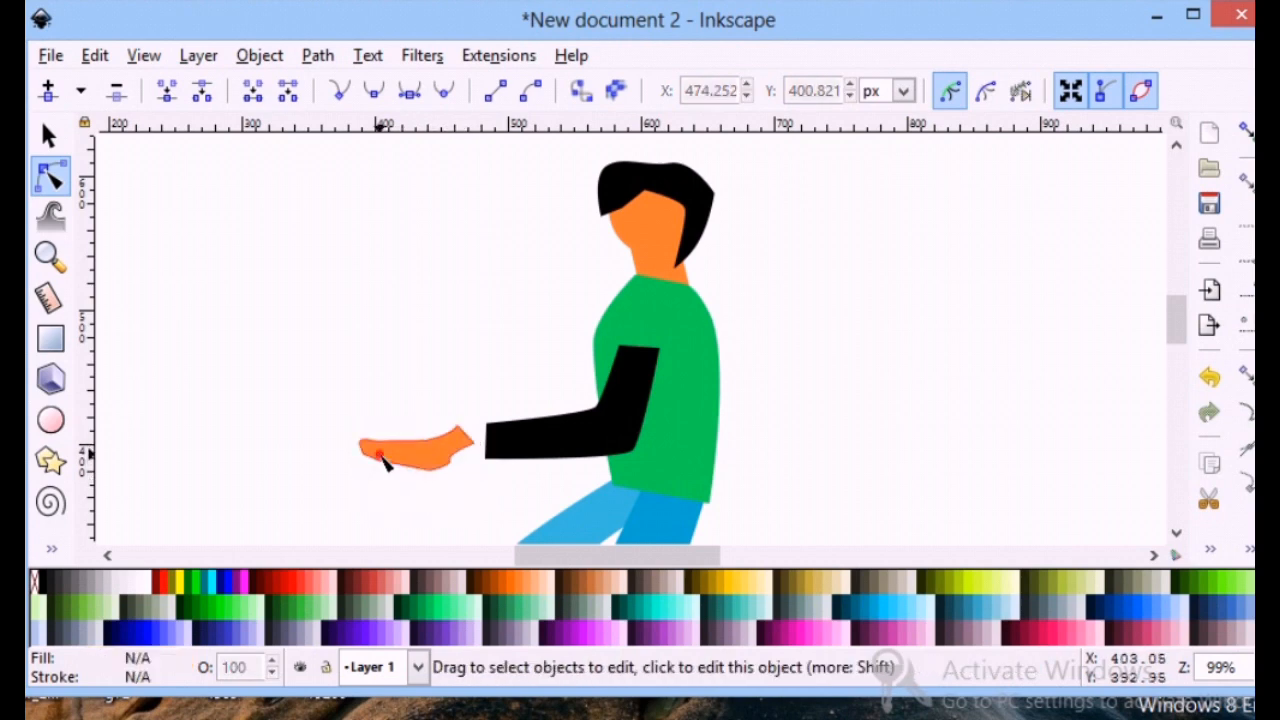
{"action": "left_click", "coordinate": [382, 451]}
{"action": "left_click", "coordinate": [48, 135]}
{"action": "left_click_drag", "start_coordinate": [354, 484], "coordinate": [491, 459]}
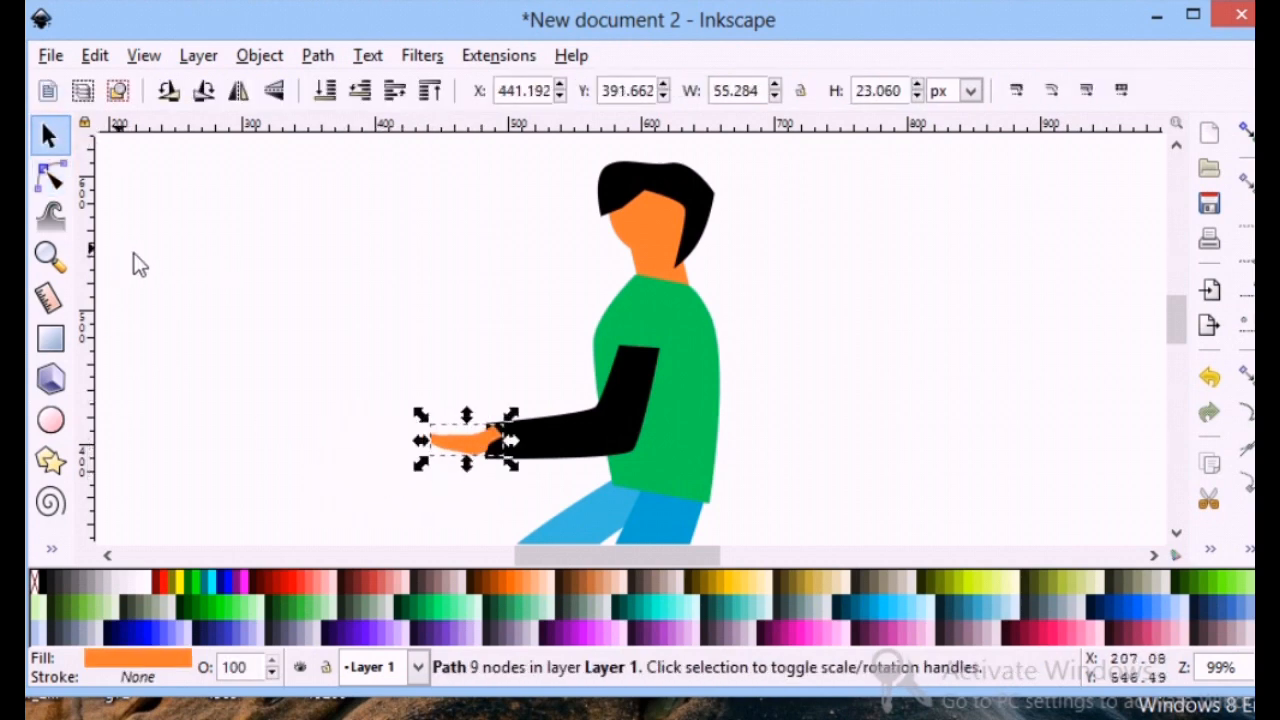
{"action": "left_click", "coordinate": [297, 318]}
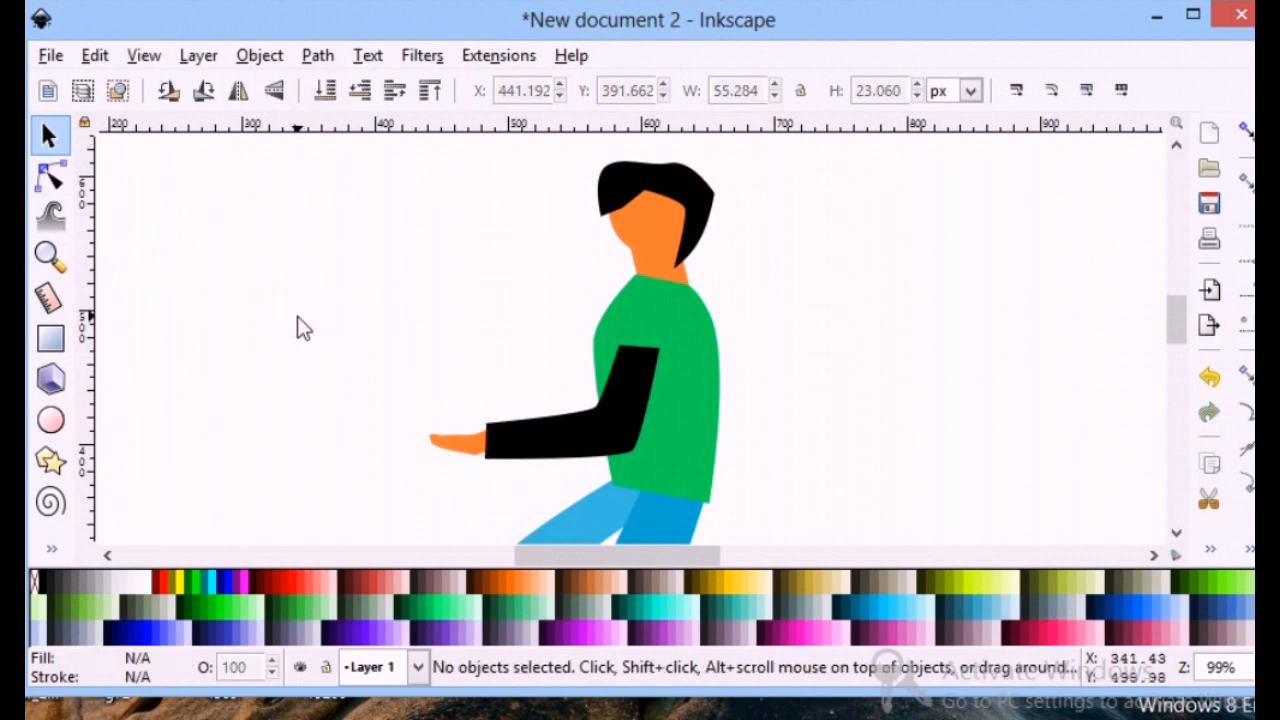
- Try the torso's green and a brighter green as the arm's fill
{"action": "left_click", "coordinate": [522, 448]}
{"action": "left_click", "coordinate": [430, 606]}
{"action": "key", "text": "Escape"}
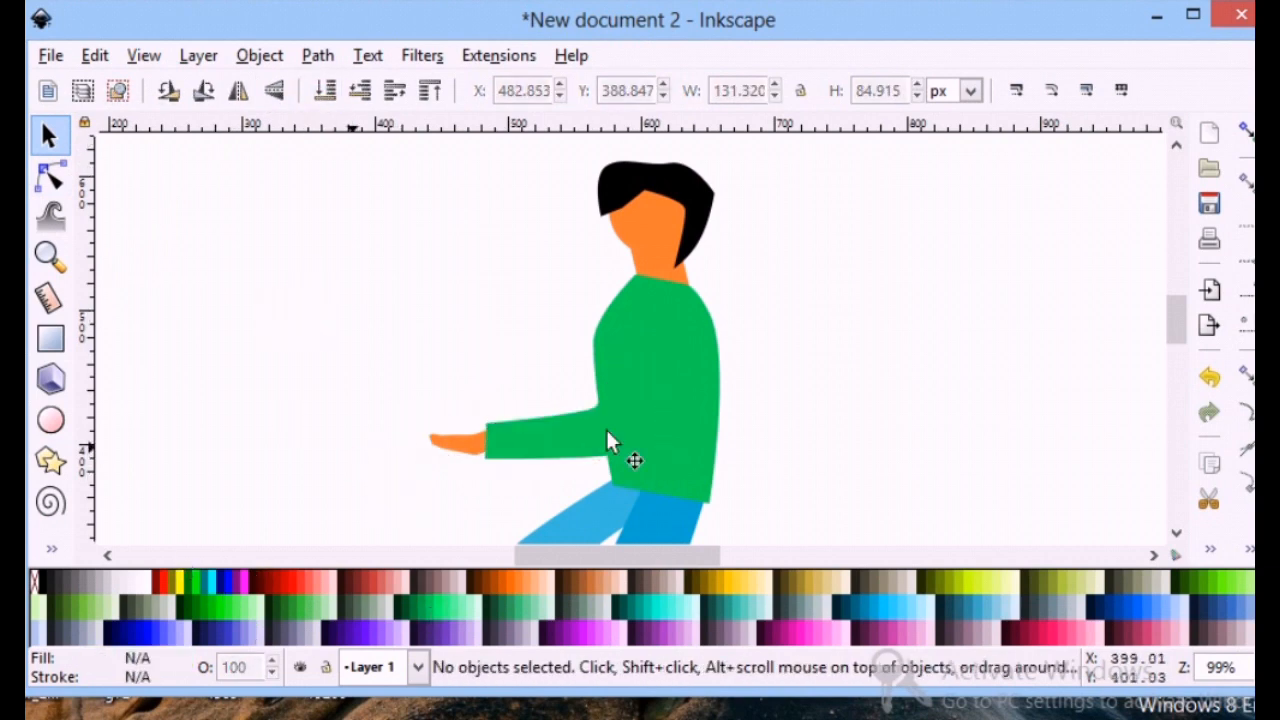
{"action": "left_click", "coordinate": [607, 410]}
{"action": "left_click", "coordinate": [434, 610]}
{"action": "key", "text": "Escape"}
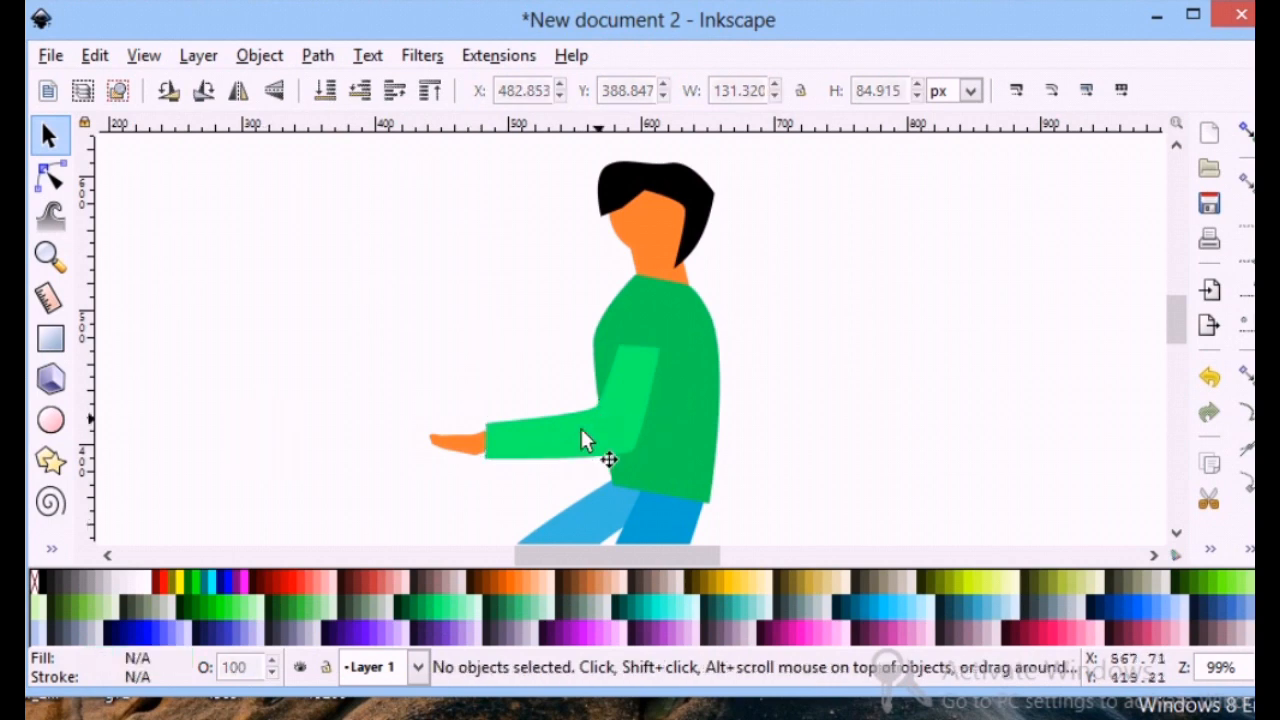
- Fill the arm with a green darker than the torso
{"action": "left_click", "coordinate": [583, 435]}
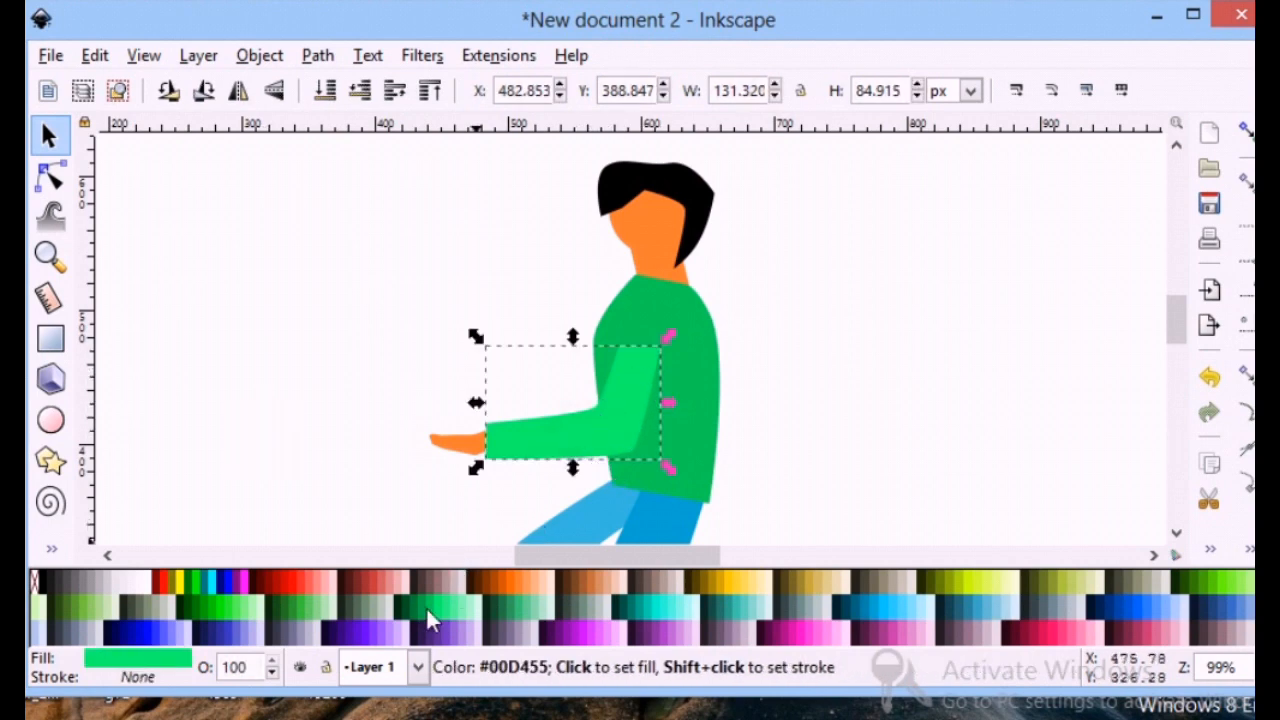
{"action": "left_click", "coordinate": [424, 605]}
{"action": "key", "text": "Escape"}
- Move the arm's back shoulder node outward and its elbow node slightly up, for an overall size of about 143 by 85 px
{"action": "left_click", "coordinate": [655, 370]}
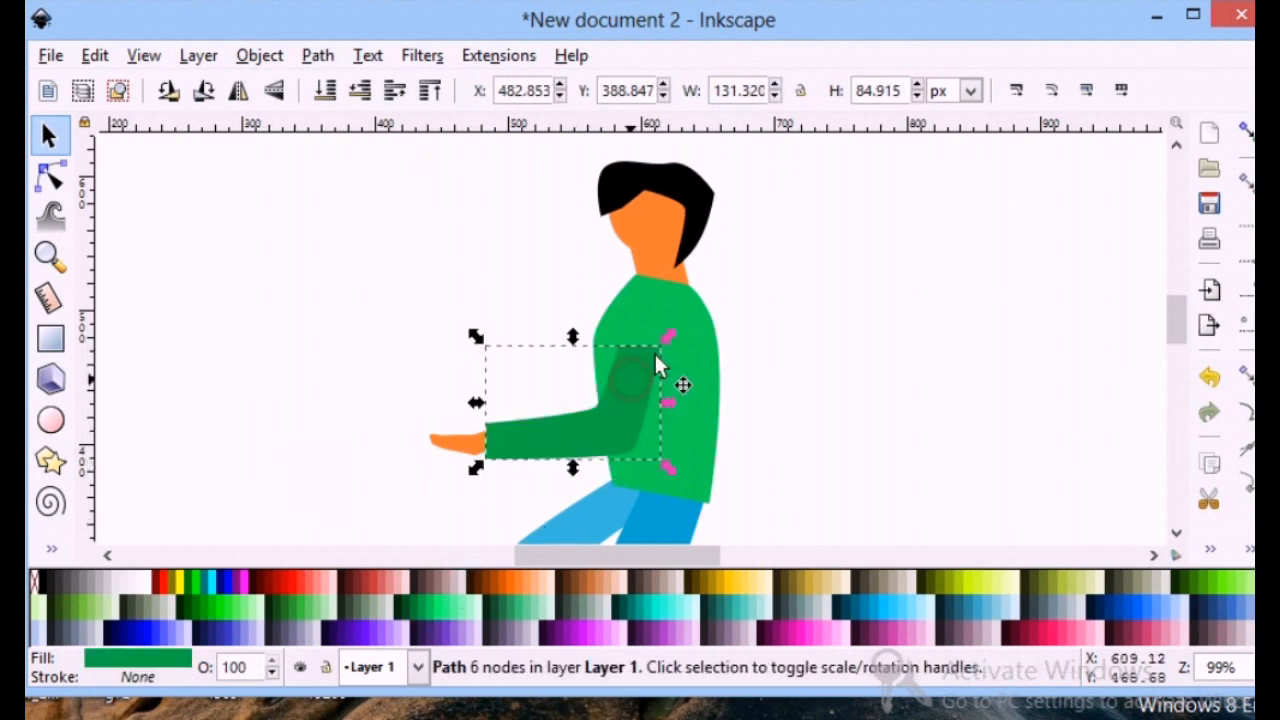
{"action": "left_click", "coordinate": [42, 176]}
{"action": "mouse_move", "coordinate": [661, 347]}
{"action": "left_mouse_down"}
{"action": "mouse_move", "coordinate": [636, 347]}
{"action": "mouse_move", "coordinate": [674, 352]}
{"action": "left_mouse_up"}
{"action": "left_click_drag", "start_coordinate": [634, 440], "coordinate": [634, 432]}
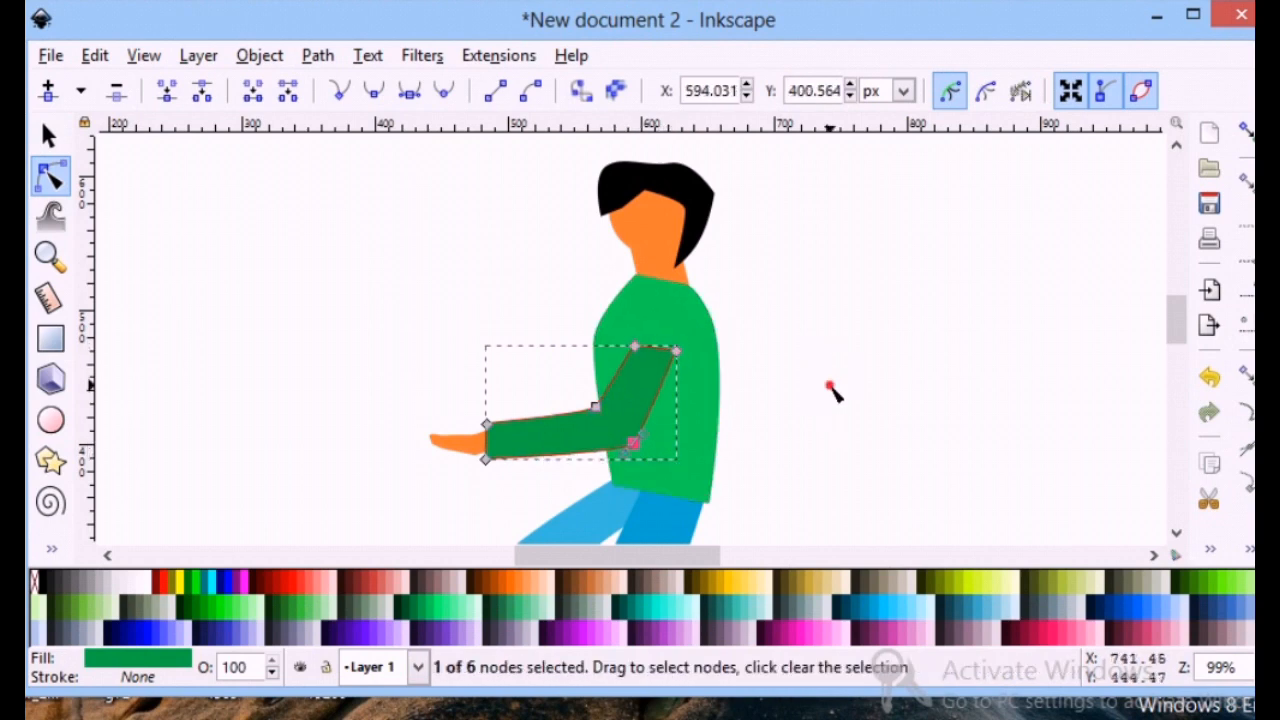
{"action": "left_click", "coordinate": [830, 386]}
{"action": "left_click", "coordinate": [829, 383]}
{"action": "left_click", "coordinate": [604, 401]}
- Duplicate the dark green arm in place
{"action": "left_click", "coordinate": [48, 135]}
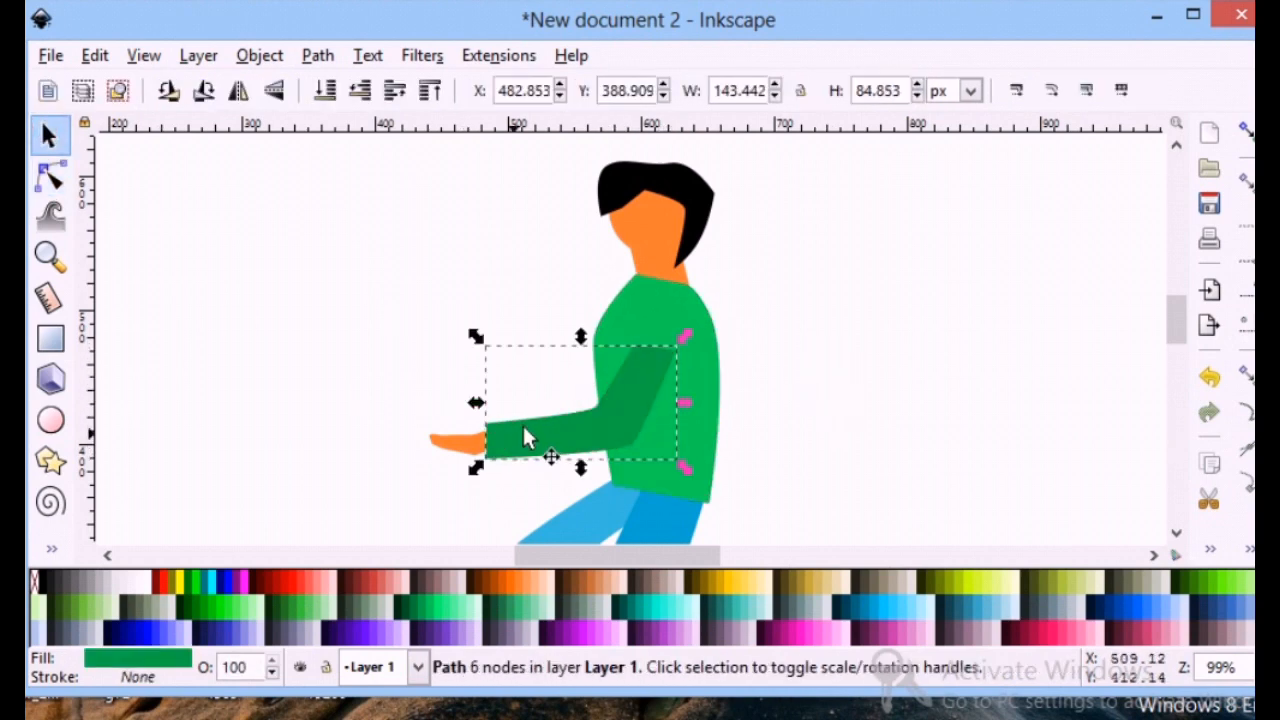
{"action": "right_click", "coordinate": [528, 438]}
{"action": "left_click", "coordinate": [589, 122]}
{"action": "left_click", "coordinate": [297, 383]}
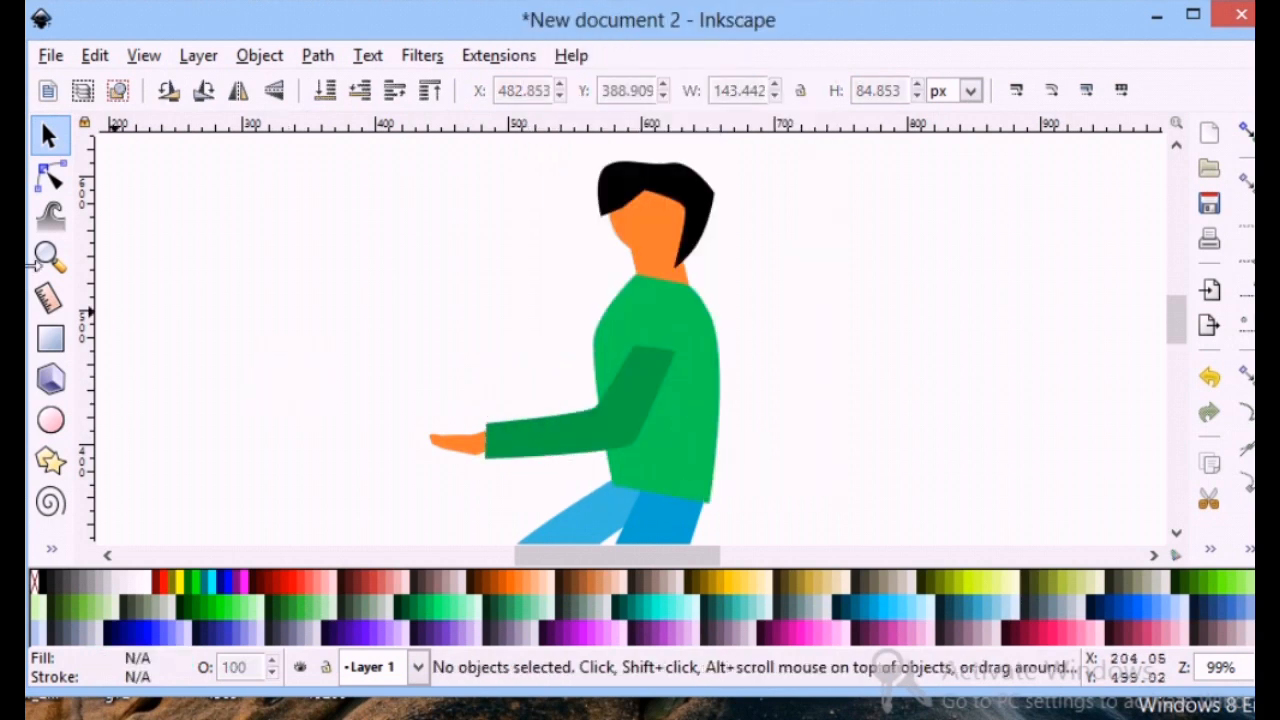
- Draw a narrow upright rectangle about 12 by 86 px beside the figure and tilt its upper end backward as a laptop screen
{"action": "left_click", "coordinate": [50, 338]}
{"action": "mouse_move", "coordinate": [230, 286]}
{"action": "left_mouse_down"}
{"action": "mouse_move", "coordinate": [257, 384]}
{"action": "mouse_move", "coordinate": [246, 400]}
{"action": "left_mouse_up"}
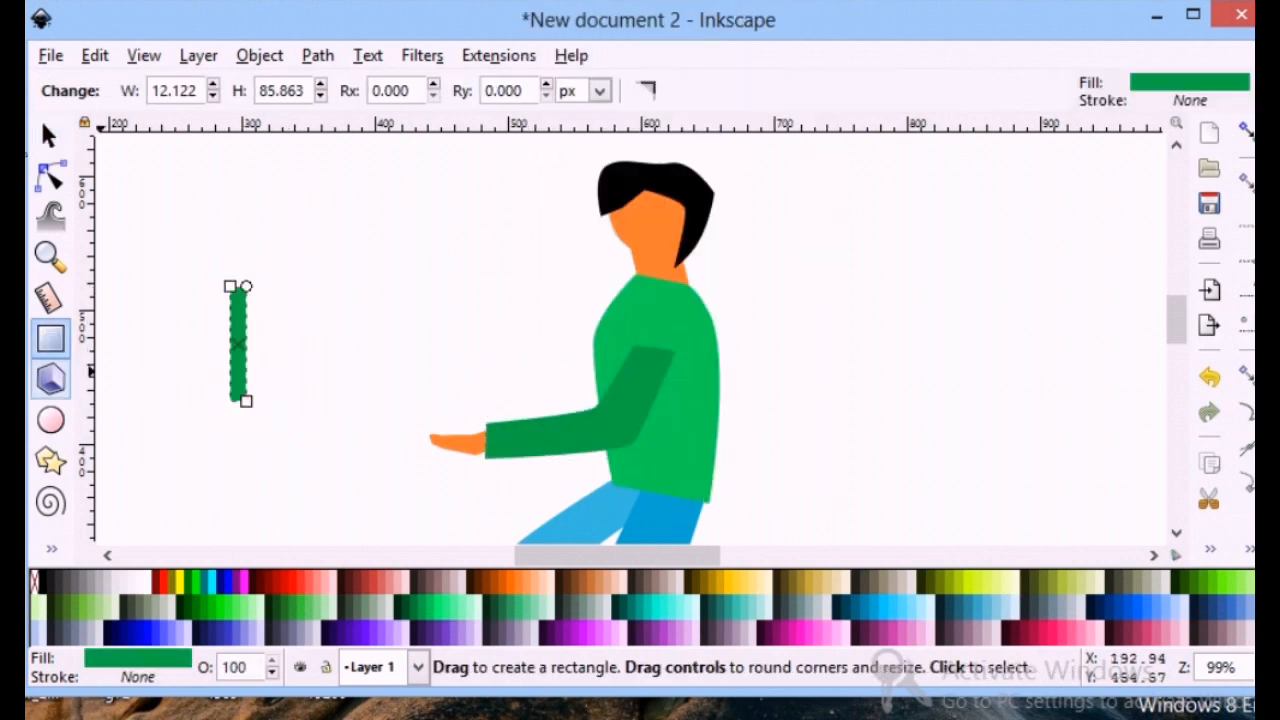
{"action": "key", "text": "s"}
{"action": "left_click", "coordinate": [251, 343]}
{"action": "left_click_drag", "start_coordinate": [223, 277], "coordinate": [167, 277]}
- Draw a thin horizontal rectangle from the screen's lower end as the laptop base, and group both rectangles
{"action": "left_click", "coordinate": [50, 338]}
{"action": "left_click", "coordinate": [246, 417]}
{"action": "left_click", "coordinate": [50, 145]}
{"action": "key", "text": "ctrl+g"}
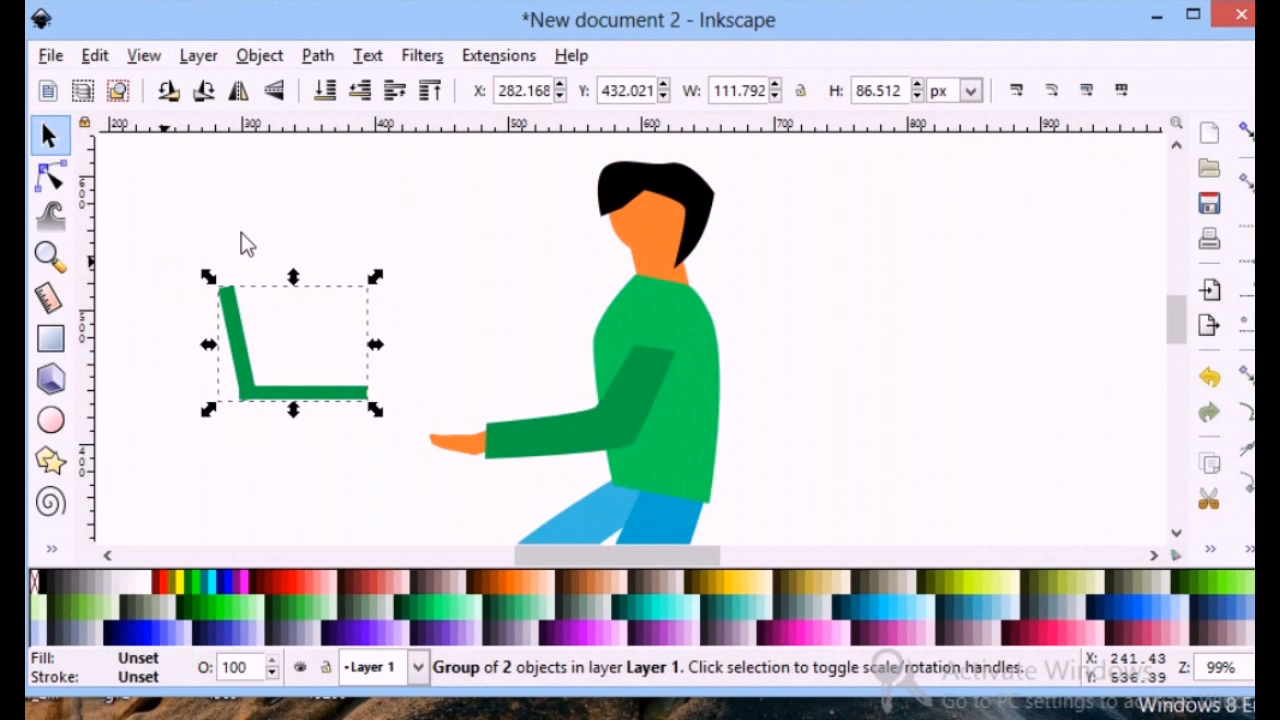
- Fill the laptop group with a pale greyish pink and move it so its base rests on the hand
{"action": "left_click", "coordinate": [440, 597]}
{"action": "left_click", "coordinate": [452, 572]}
{"action": "left_click_drag", "start_coordinate": [269, 396], "coordinate": [376, 434]}
{"action": "left_click", "coordinate": [371, 460]}
- Duplicate the arm, move the copy slightly up and lower it to the bottom behind the torso
{"action": "right_click", "coordinate": [585, 443]}
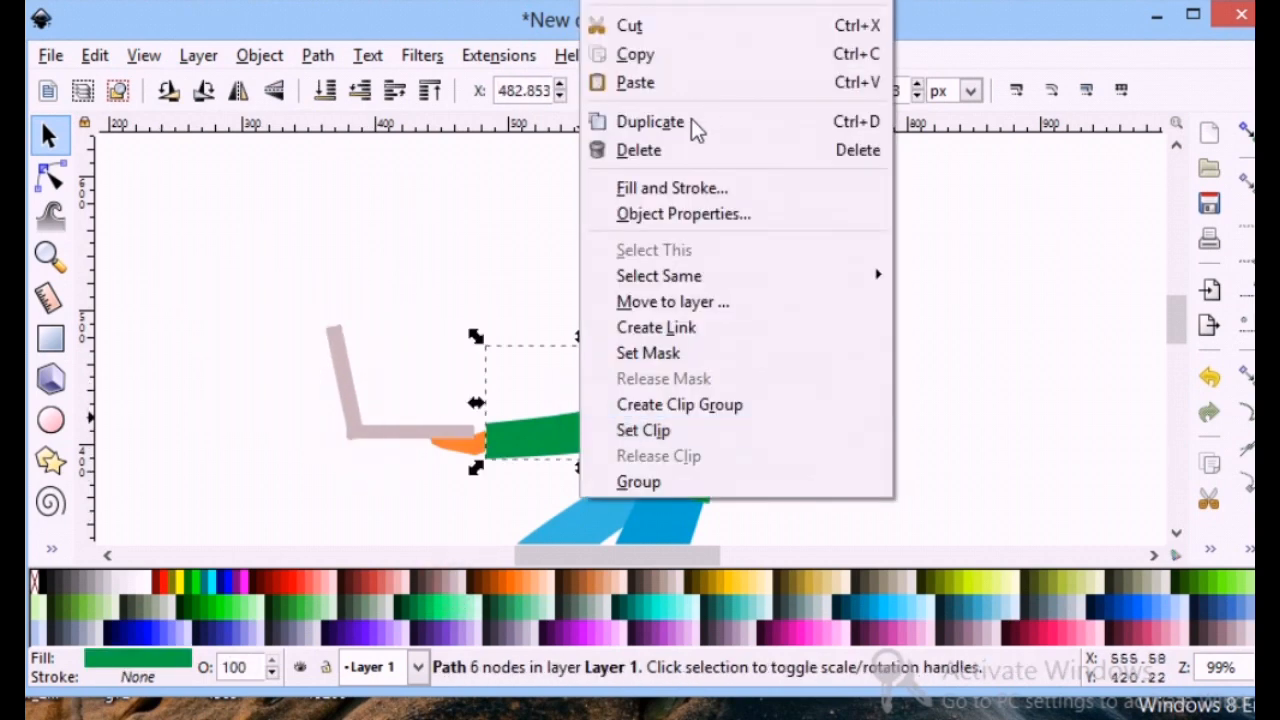
{"action": "left_click", "coordinate": [691, 121]}
{"action": "left_click_drag", "start_coordinate": [575, 426], "coordinate": [576, 404]}
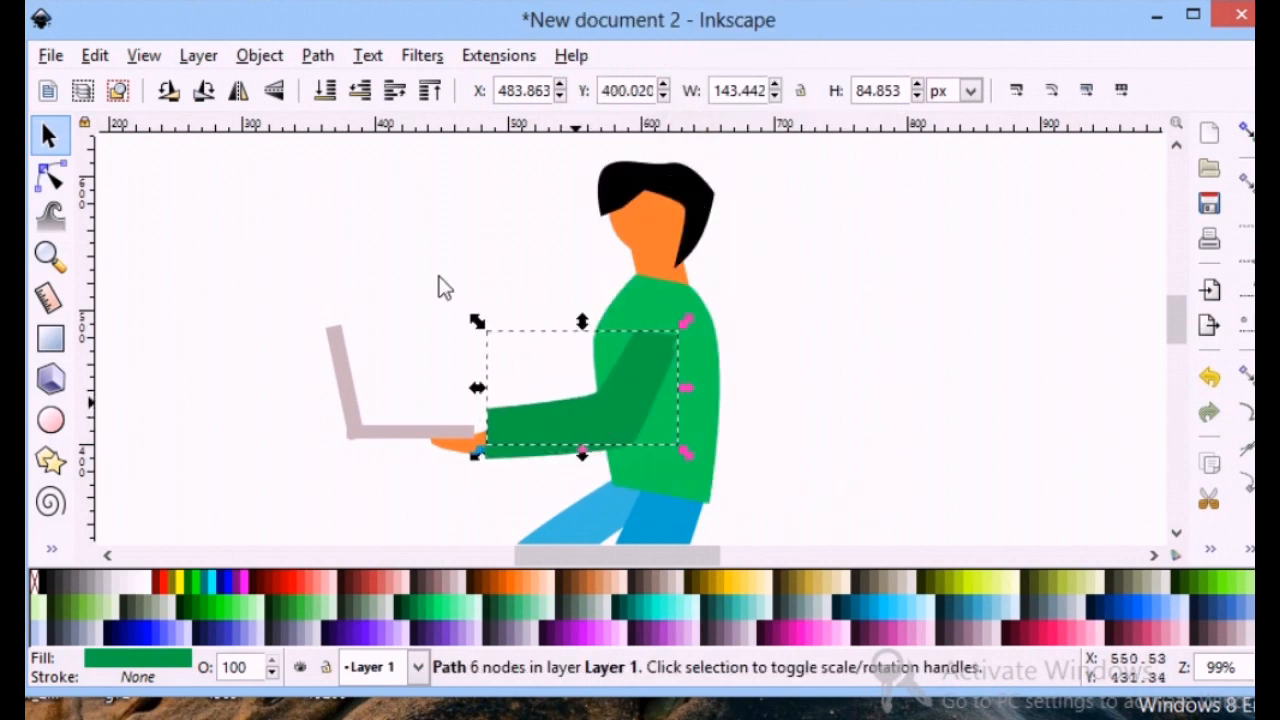
{"action": "left_click", "coordinate": [327, 89]}
{"action": "left_click", "coordinate": [409, 249]}
- Fill the front arm with the same green as the torso
{"action": "left_click", "coordinate": [533, 404]}
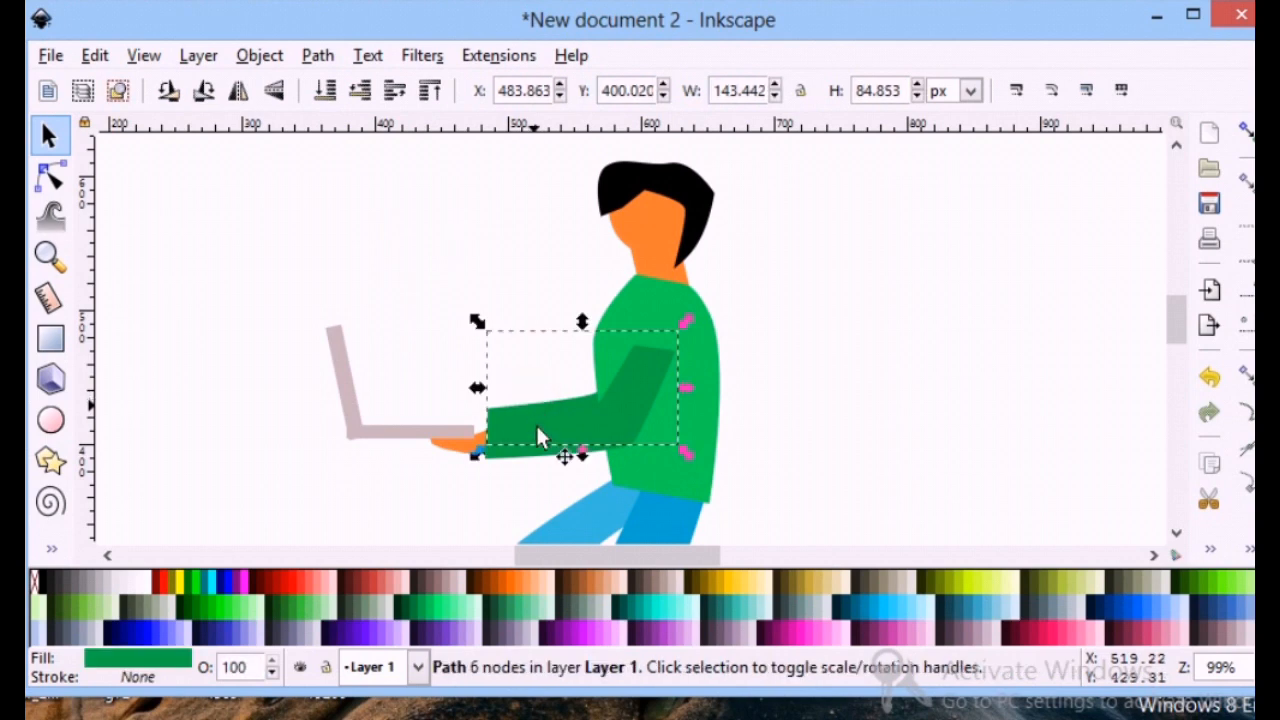
{"action": "left_click", "coordinate": [420, 607]}
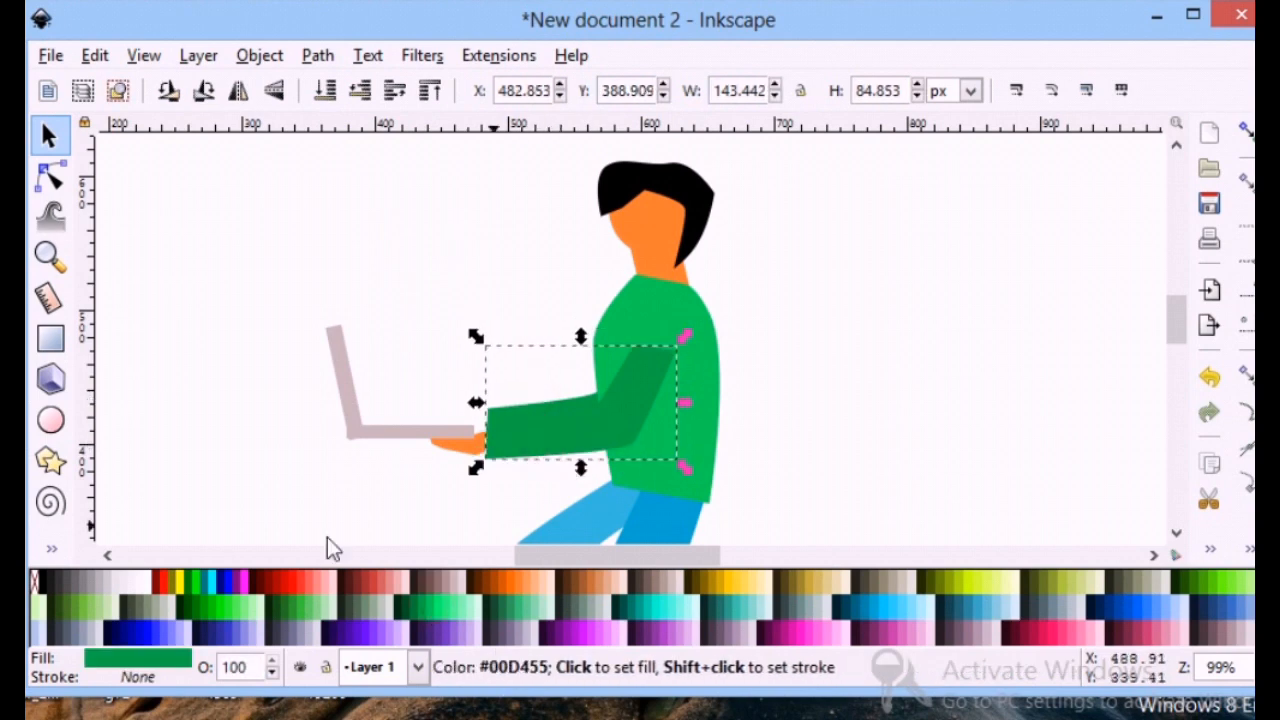
{"action": "left_click", "coordinate": [327, 507]}
- Draw a closed straight-sided hand path about 57 px by 20 px with the Pen tool, in the empty area beside the laptop
{"action": "left_click", "coordinate": [52, 557]}
{"action": "left_click", "coordinate": [166, 314]}
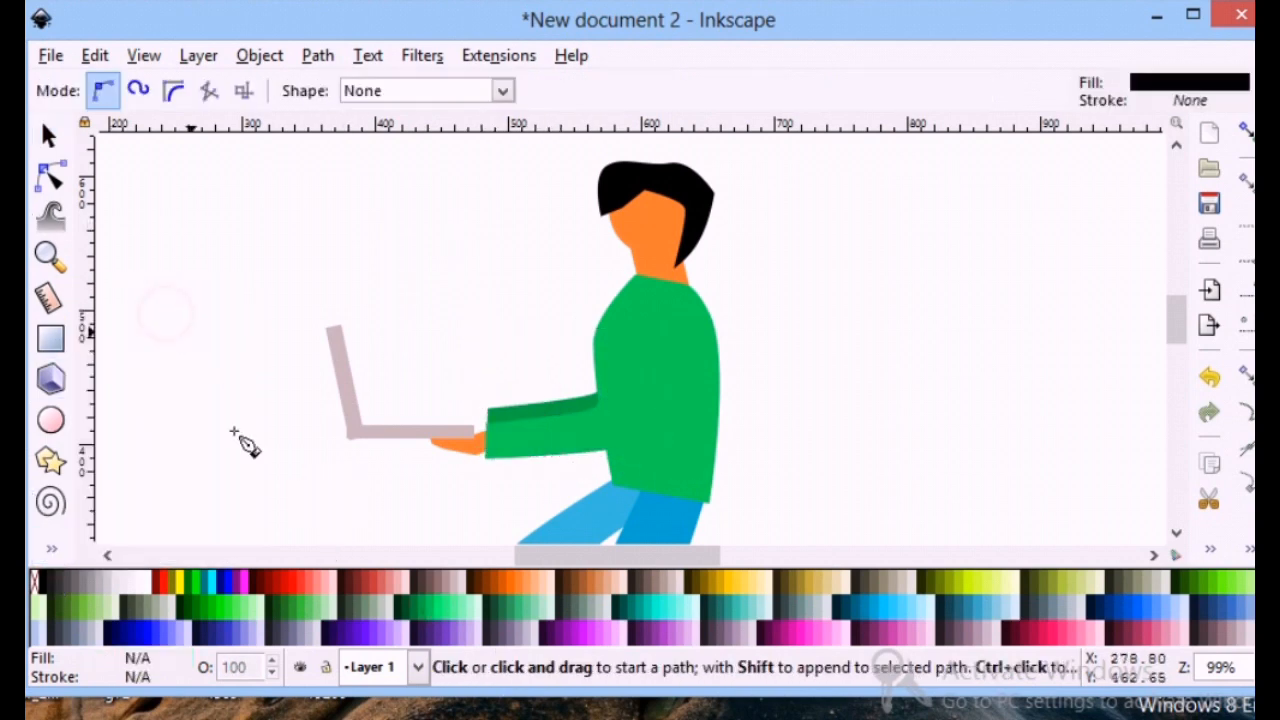
{"action": "left_click", "coordinate": [267, 421]}
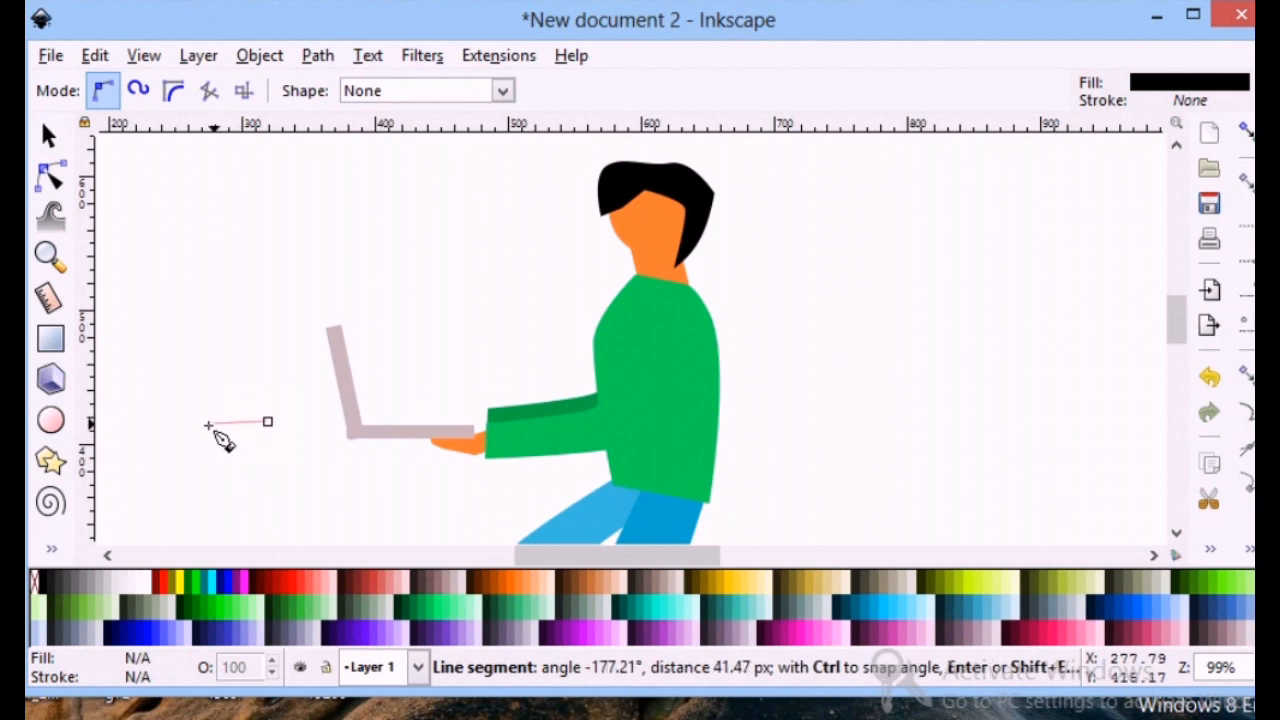
{"action": "left_click", "coordinate": [212, 427]}
{"action": "left_click", "coordinate": [239, 450]}
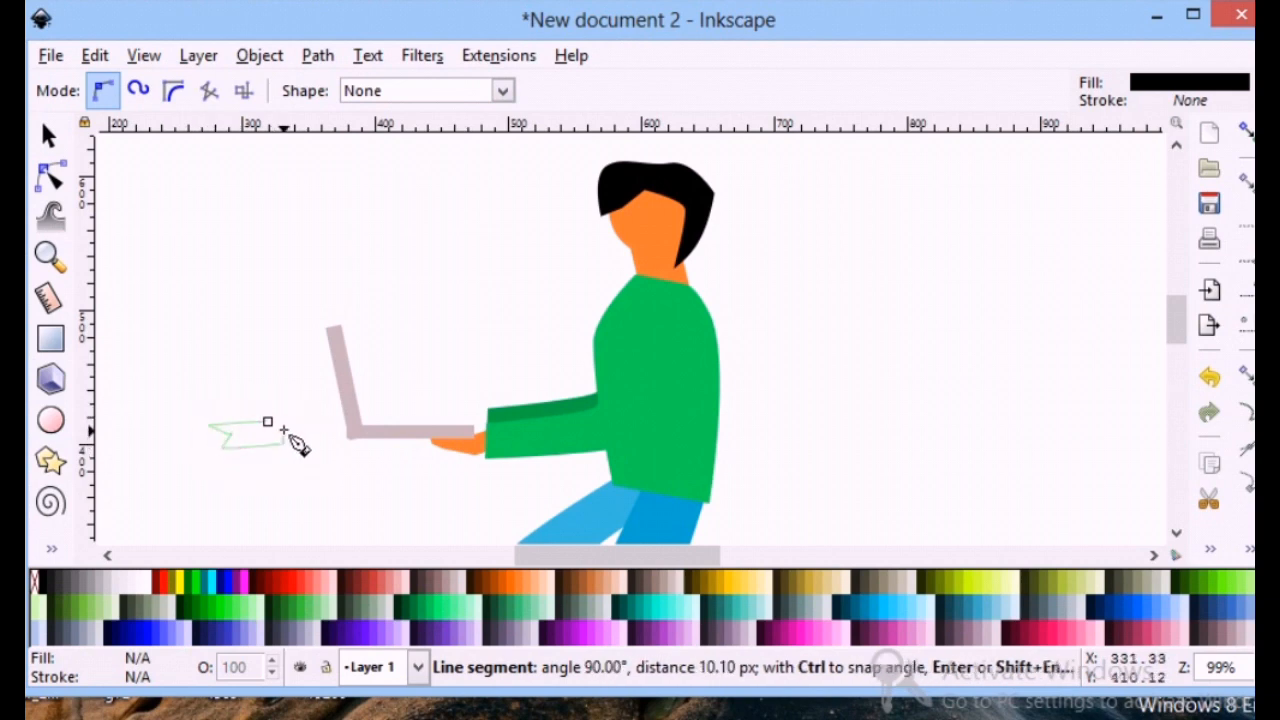
{"action": "left_click", "coordinate": [268, 422]}
{"action": "left_click", "coordinate": [49, 135]}
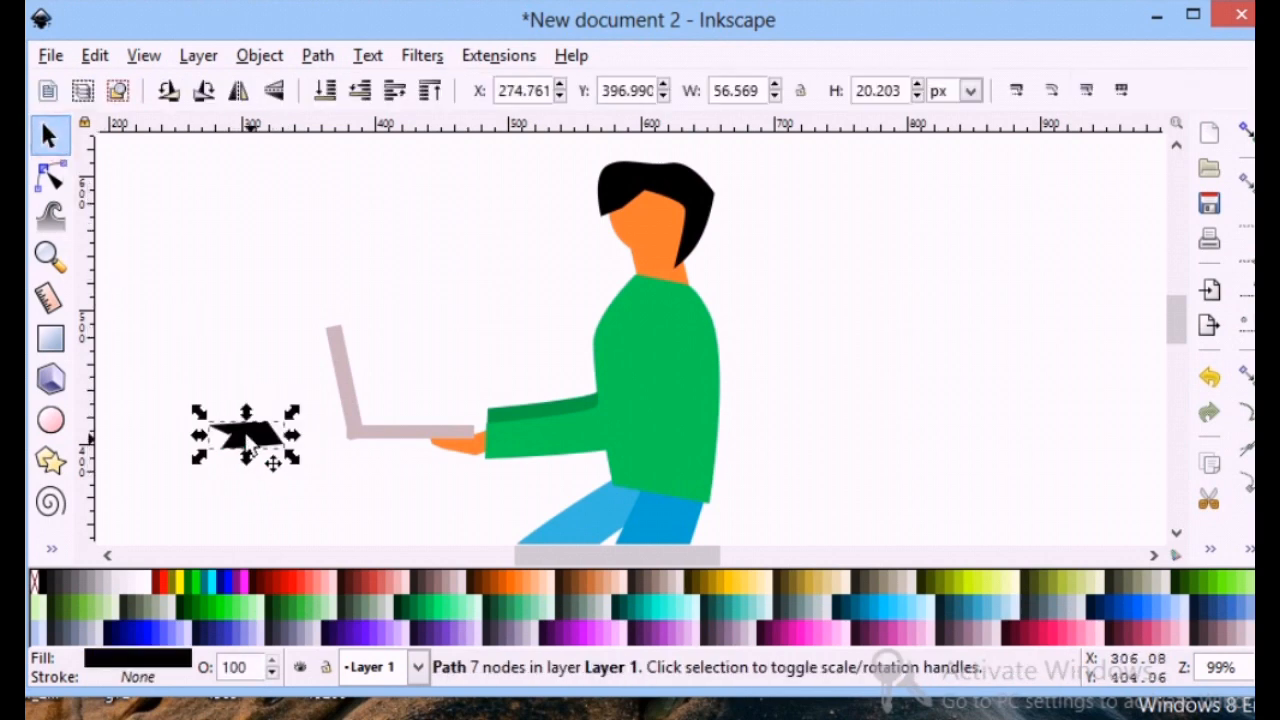
- Reshape the new hand path by adding and moving nodes to form a rounded finger and a thumb
{"action": "key", "text": "n"}
{"action": "left_click", "coordinate": [44, 266]}
{"action": "left_click", "coordinate": [232, 452]}
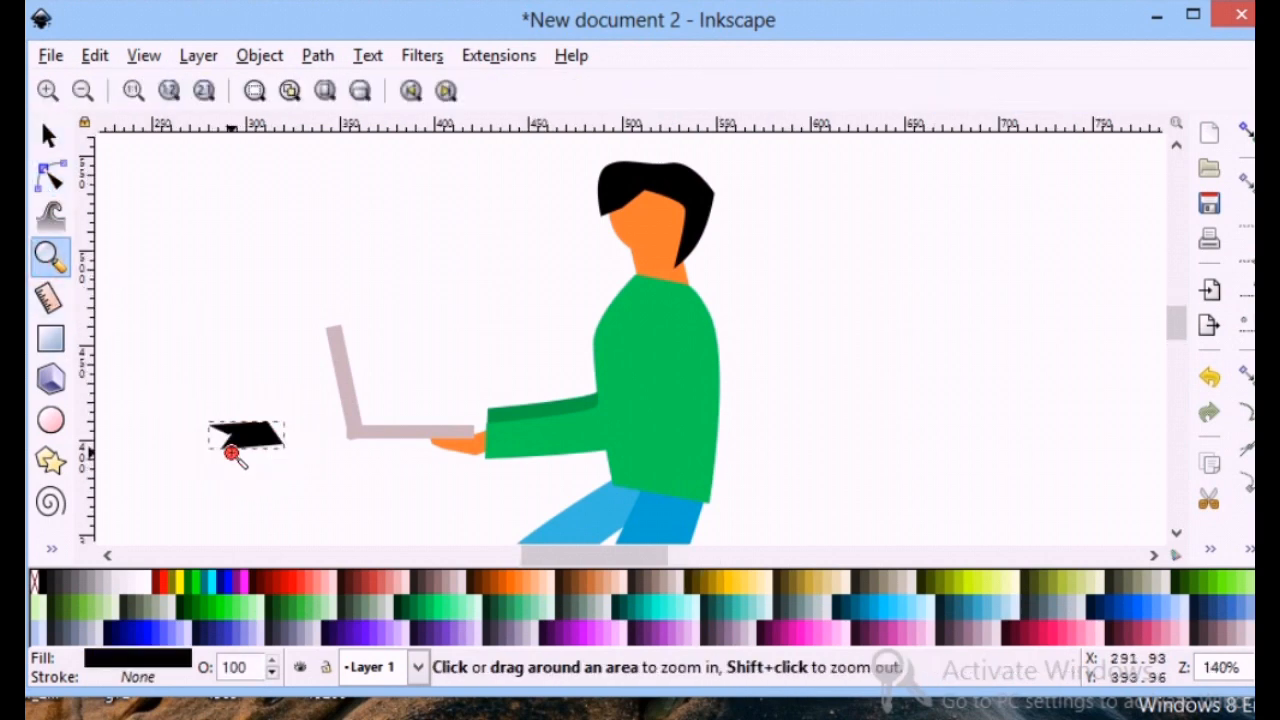
{"action": "left_click", "coordinate": [232, 452]}
{"action": "left_click", "coordinate": [232, 452]}
{"action": "left_click", "coordinate": [57, 178]}
{"action": "left_click_drag", "start_coordinate": [230, 403], "coordinate": [255, 434]}
{"action": "double_click", "coordinate": [217, 423]}
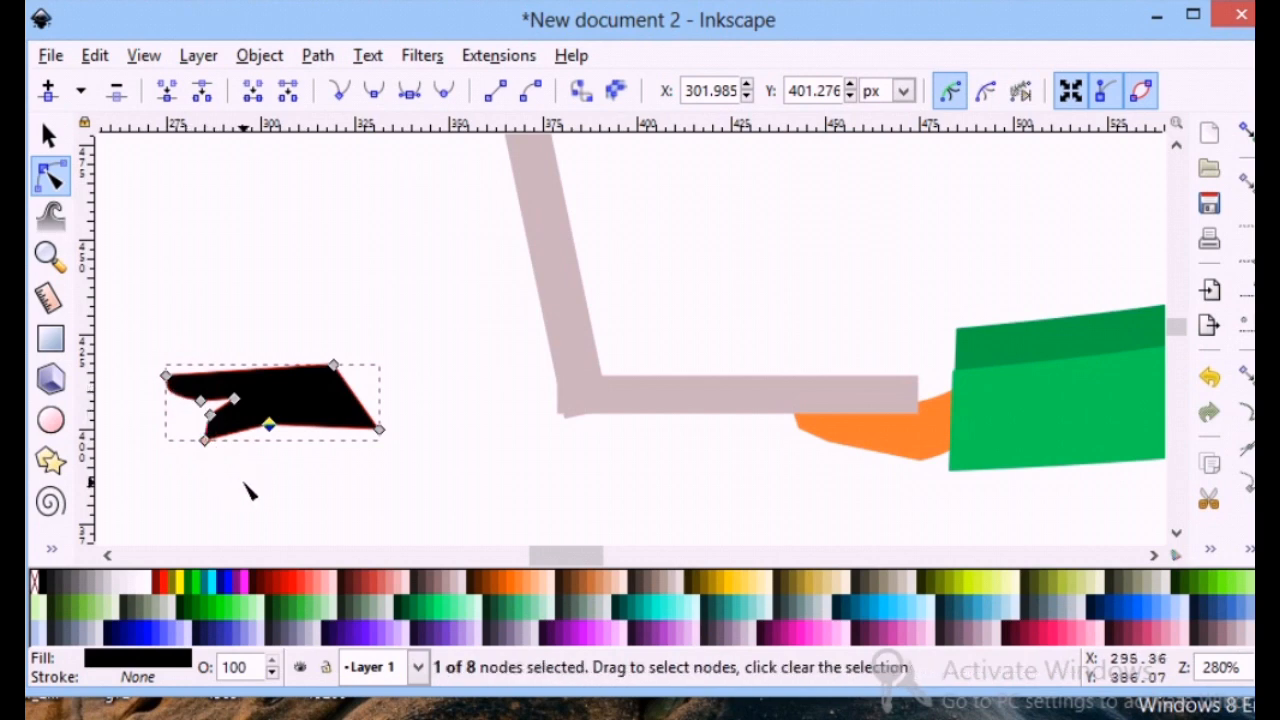
{"action": "left_click", "coordinate": [285, 477]}
- Move the new hand to the sleeve end above the first hand, lower it behind the laptop and sleeves, and fill it skin orange
{"action": "left_click", "coordinate": [50, 137]}
{"action": "left_click", "coordinate": [309, 420]}
{"action": "left_click_drag", "start_coordinate": [309, 420], "coordinate": [925, 366]}
{"action": "left_click", "coordinate": [325, 90]}
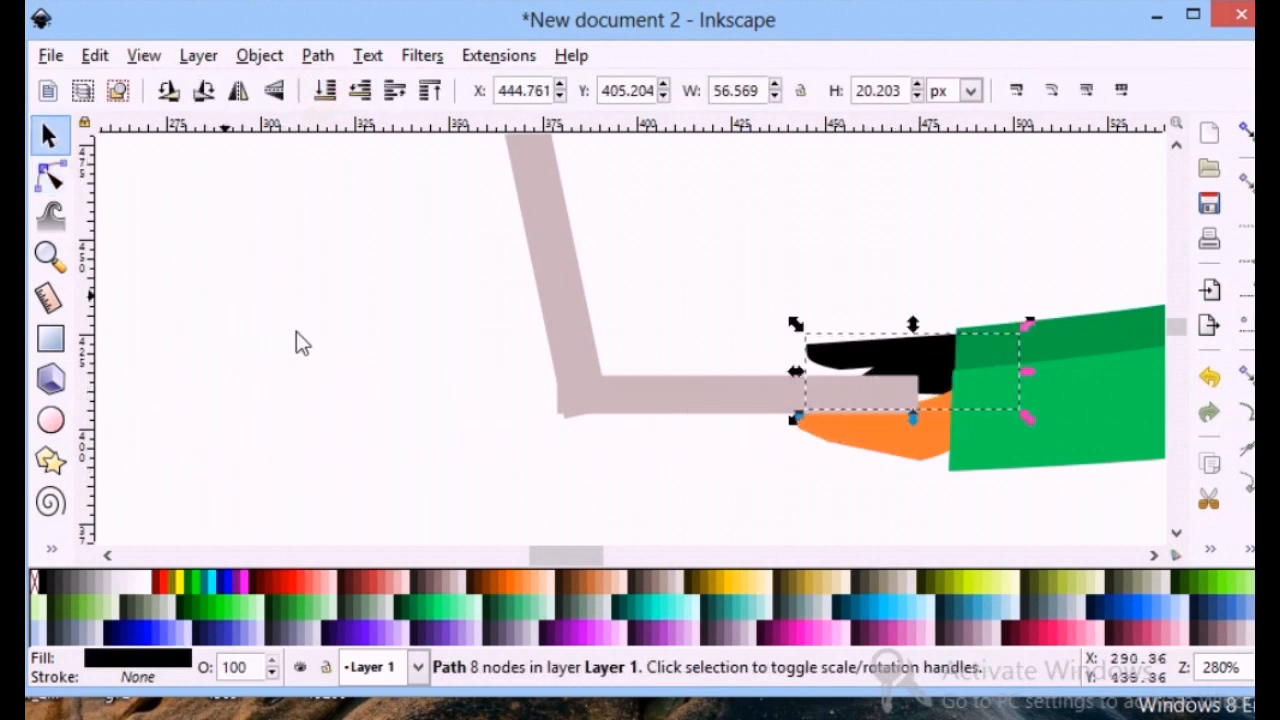
{"action": "left_click", "coordinate": [521, 593]}
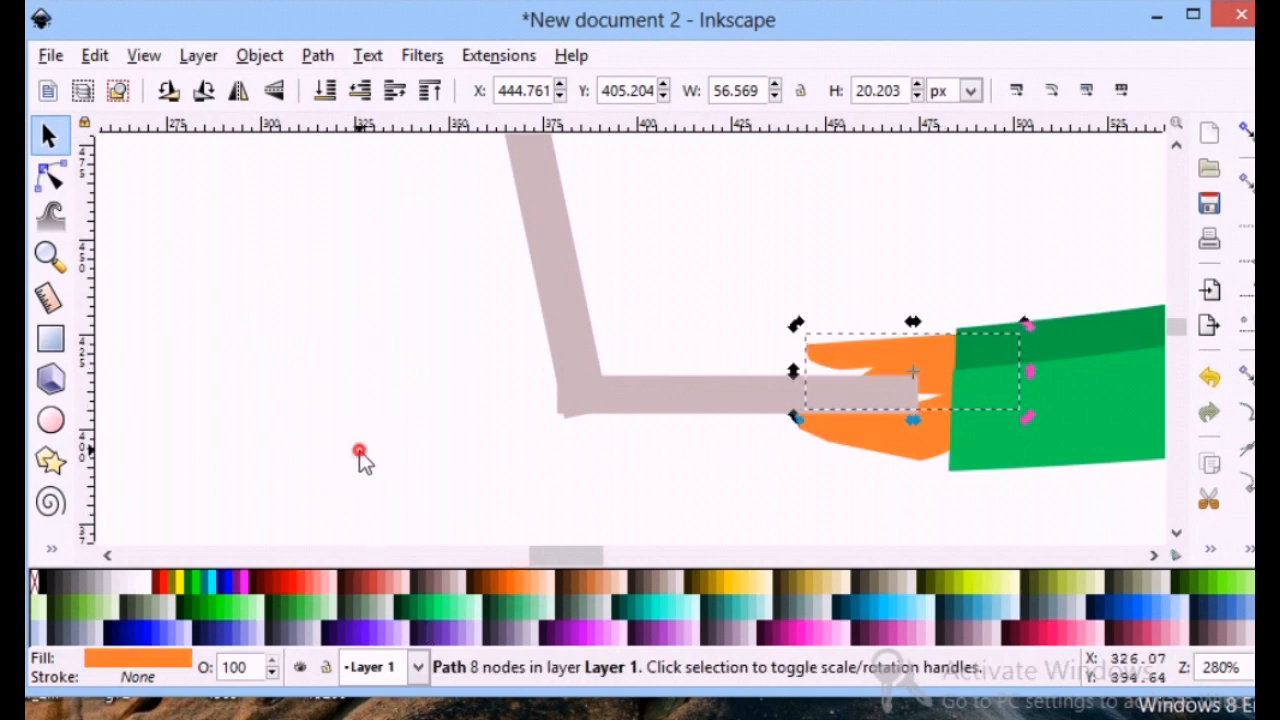
{"action": "left_click", "coordinate": [360, 457]}
- Move the inner elbow node of the darker rear arm slightly up and toward the hand
{"action": "left_click", "coordinate": [51, 257]}
{"action": "left_click", "coordinate": [87, 91]}
{"action": "left_click", "coordinate": [88, 91]}
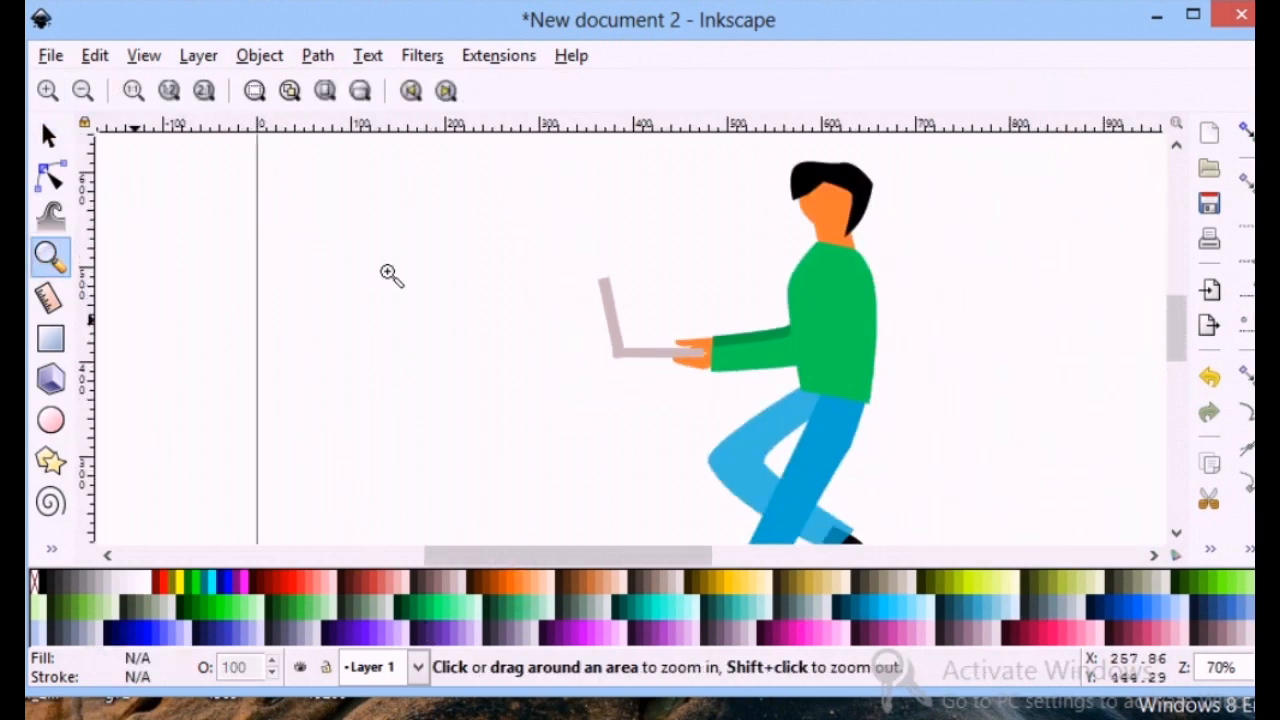
{"action": "left_click", "coordinate": [752, 343]}
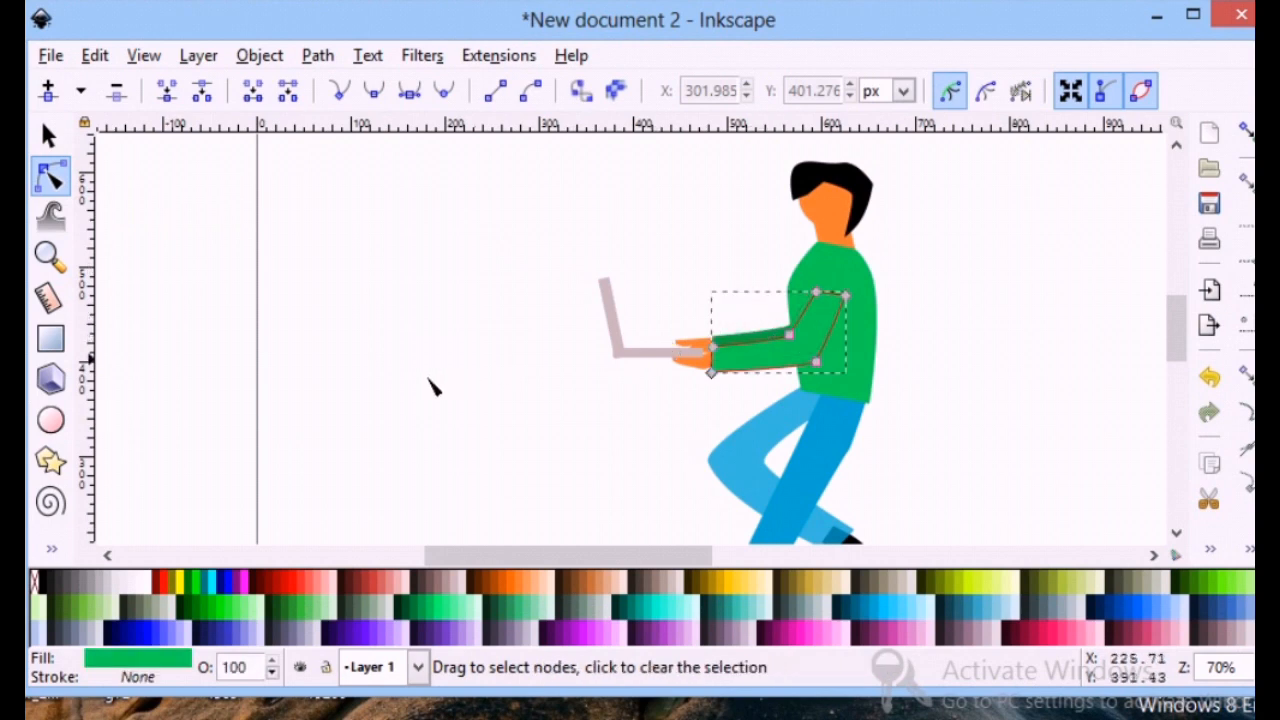
{"action": "left_click", "coordinate": [432, 387]}
{"action": "left_click", "coordinate": [777, 343]}
{"action": "left_click_drag", "start_coordinate": [790, 331], "coordinate": [785, 322]}
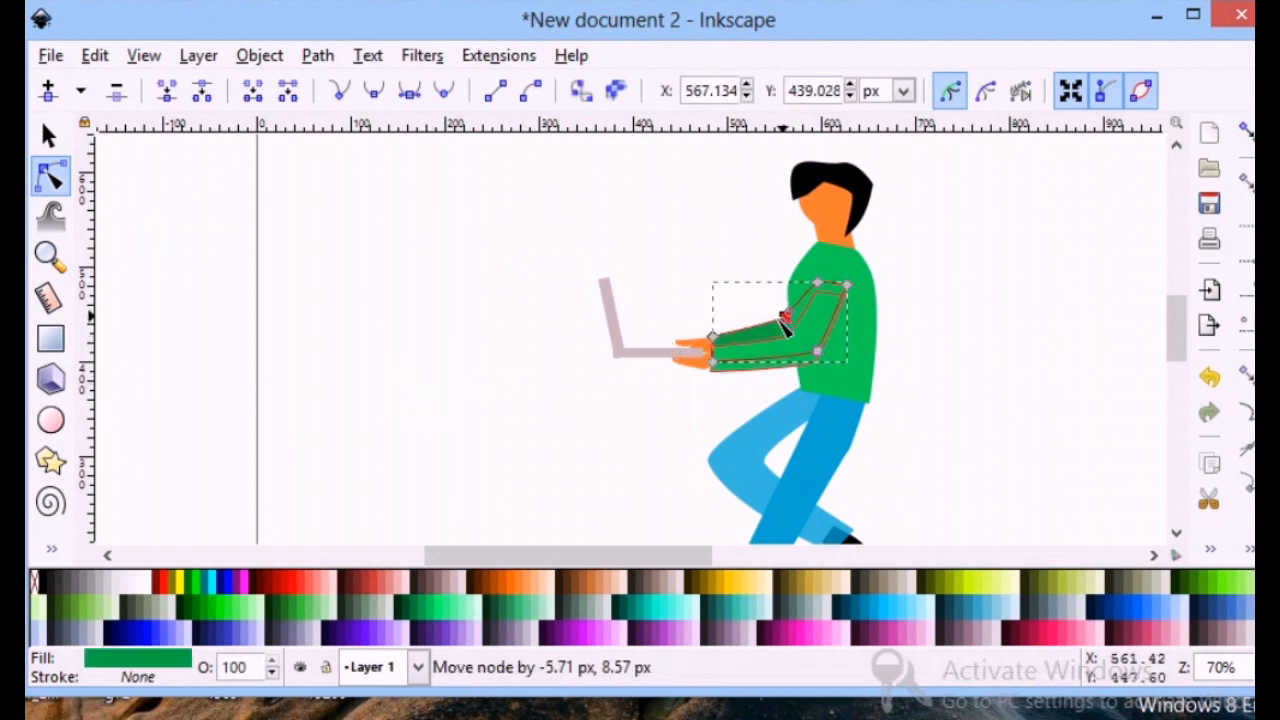
{"action": "left_click", "coordinate": [440, 355]}
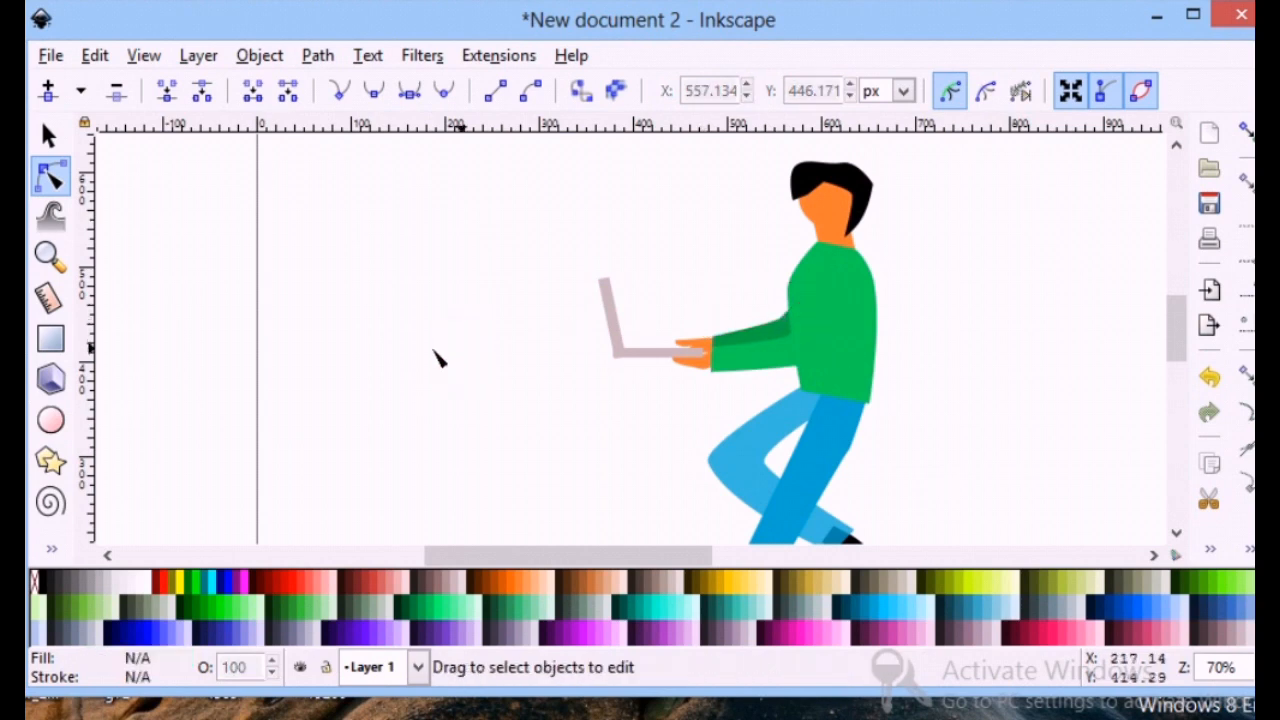
- Select the whole character with its laptop and group everything together
{"action": "scroll", "coordinate": [478, 333], "scroll_direction": "down", "scroll_amount": 3}
{"action": "scroll", "coordinate": [331, 466], "scroll_direction": "down", "scroll_amount": 3}
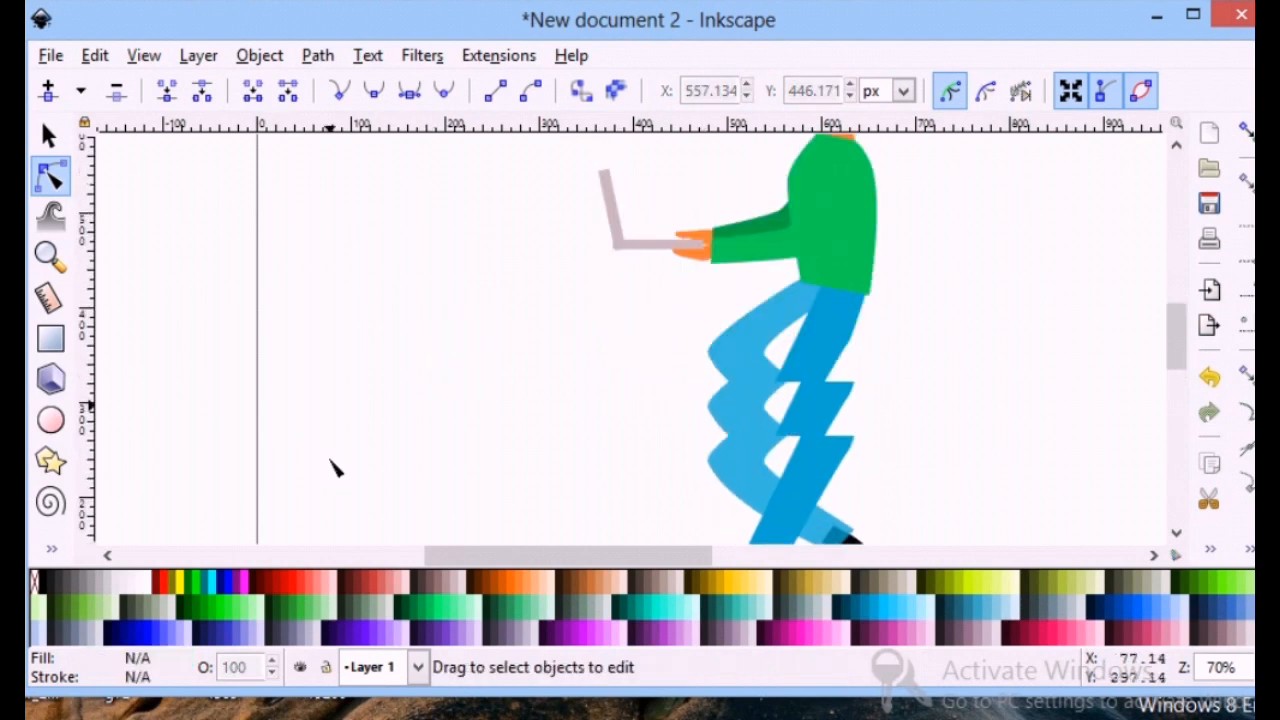
{"action": "key", "text": "z"}
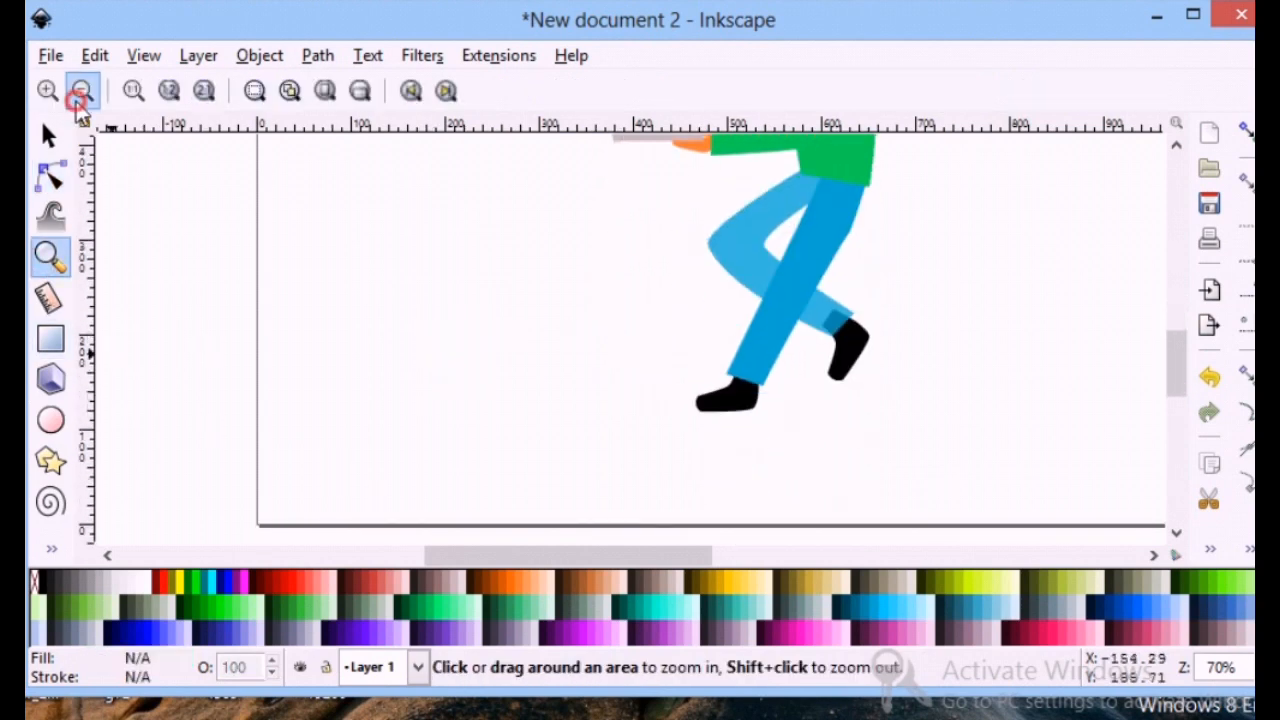
{"action": "left_click", "coordinate": [83, 90]}
{"action": "left_click", "coordinate": [47, 137]}
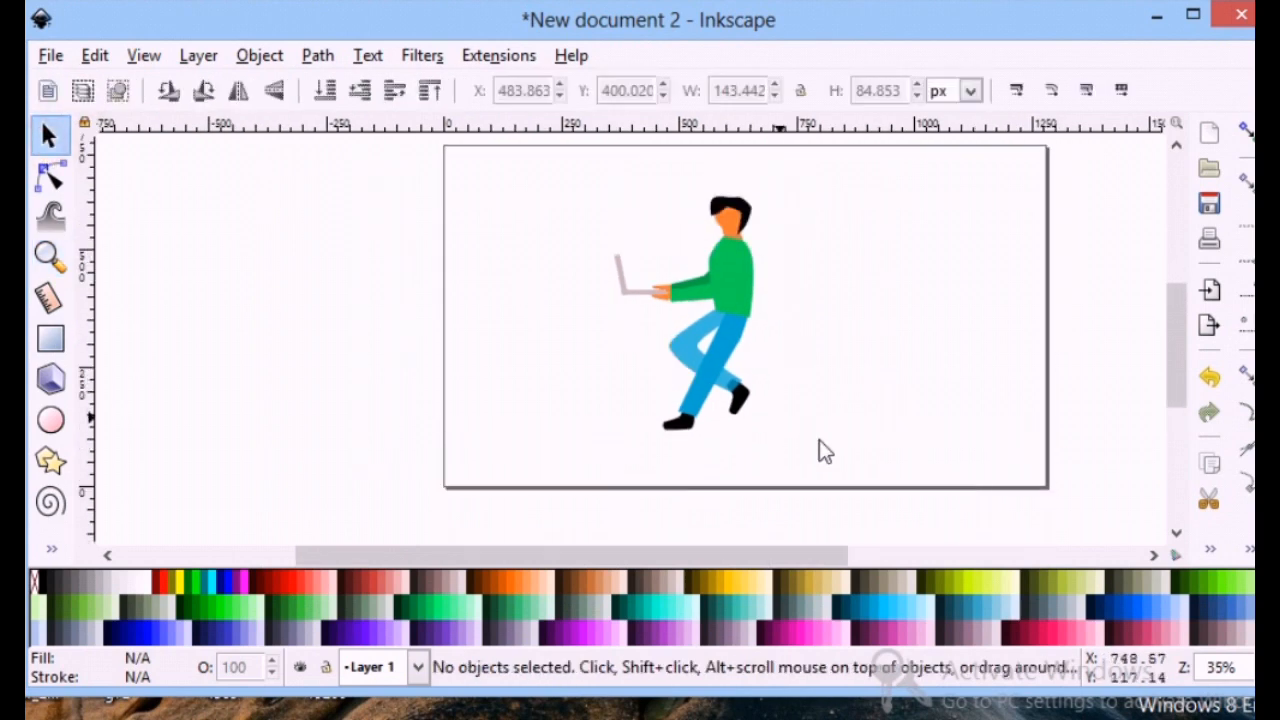
{"action": "left_click_drag", "start_coordinate": [846, 472], "coordinate": [516, 158]}
{"action": "key", "text": "ctrl+g"}
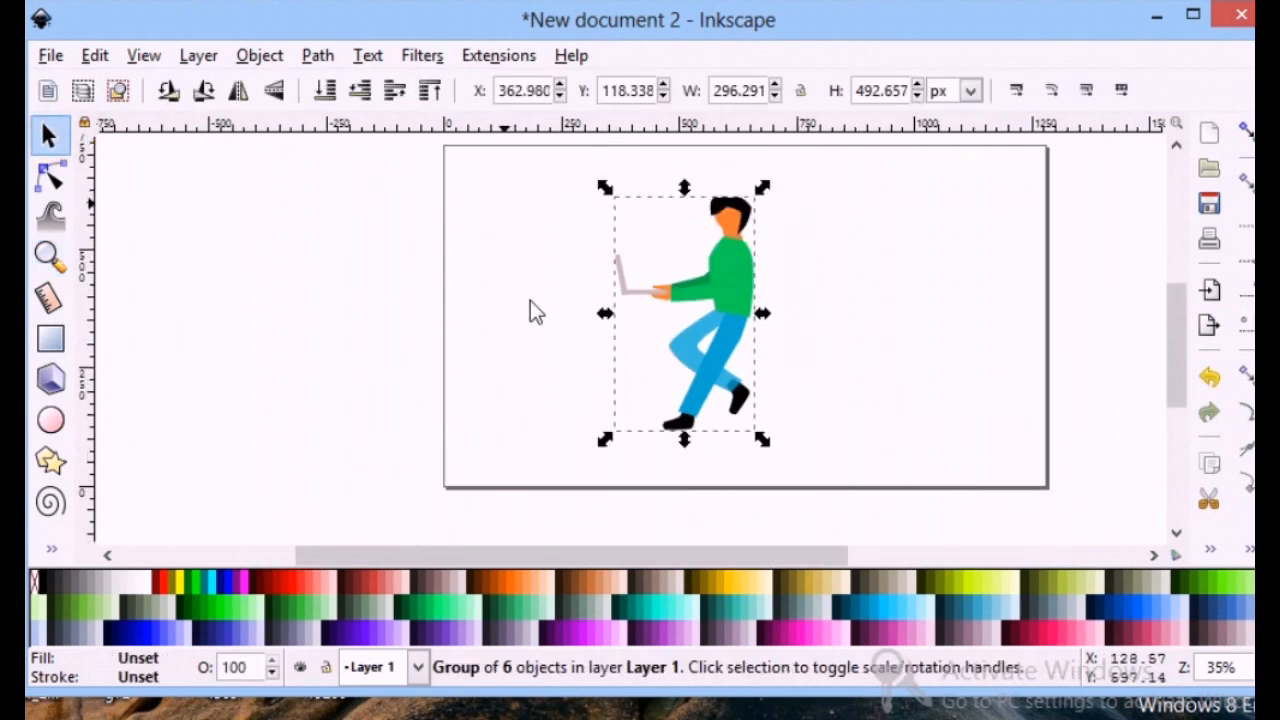
{"action": "left_click", "coordinate": [534, 311]}
- Draw an orange horizontal rectangle about 509 px by 106 px beside the character and round its corners
{"action": "left_click", "coordinate": [60, 331]}
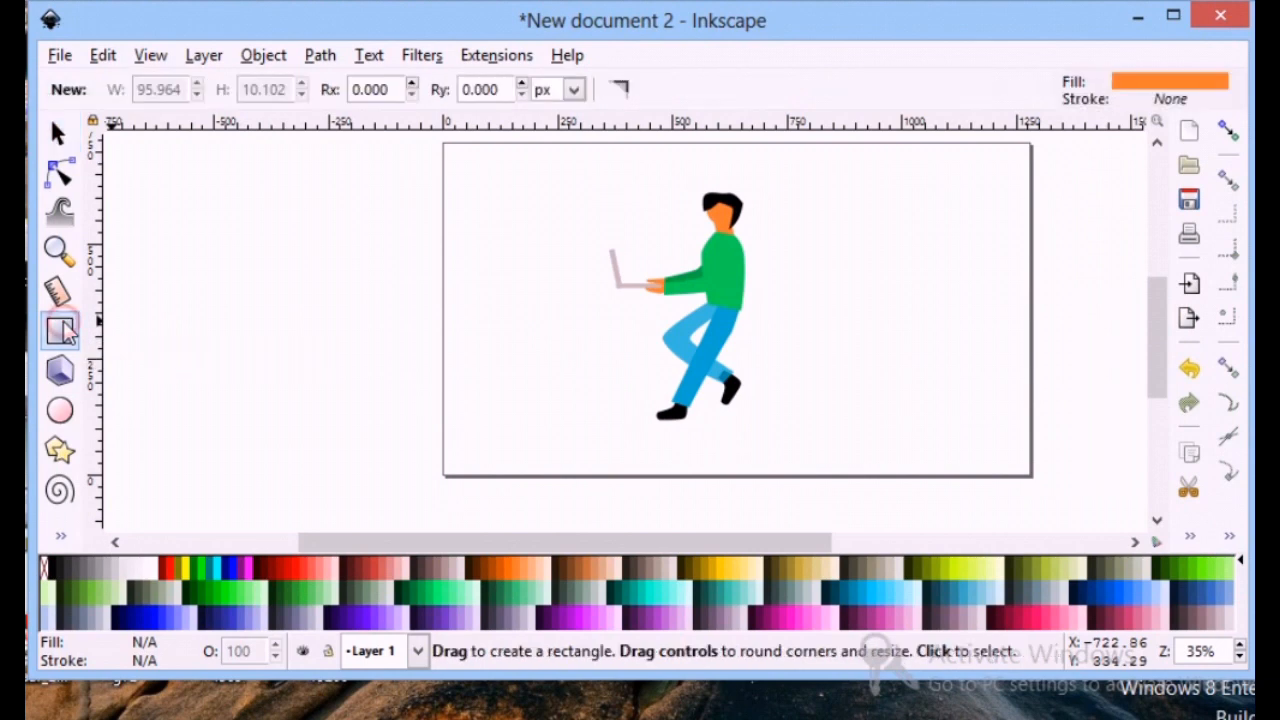
{"action": "left_click_drag", "start_coordinate": [312, 330], "coordinate": [545, 378]}
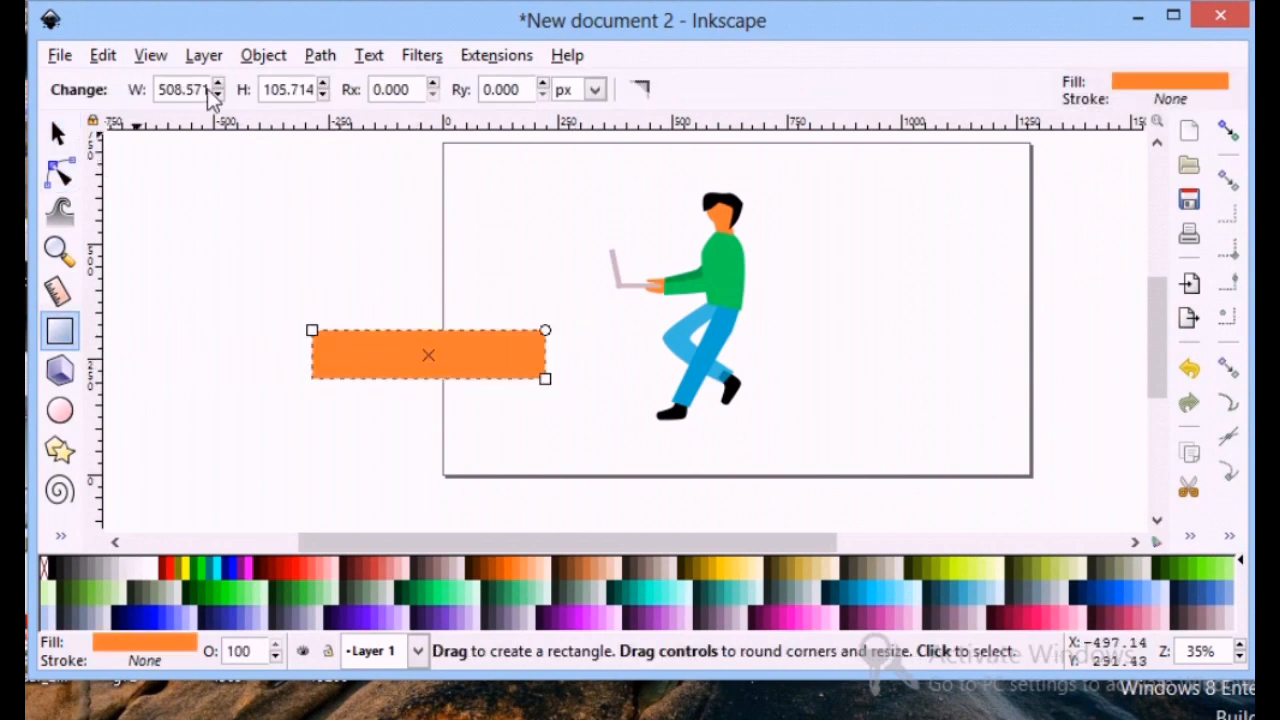
{"action": "left_click", "coordinate": [320, 55]}
{"action": "left_click", "coordinate": [180, 257]}
{"action": "left_click", "coordinate": [58, 172]}
{"action": "left_click_drag", "start_coordinate": [545, 331], "coordinate": [549, 347]}
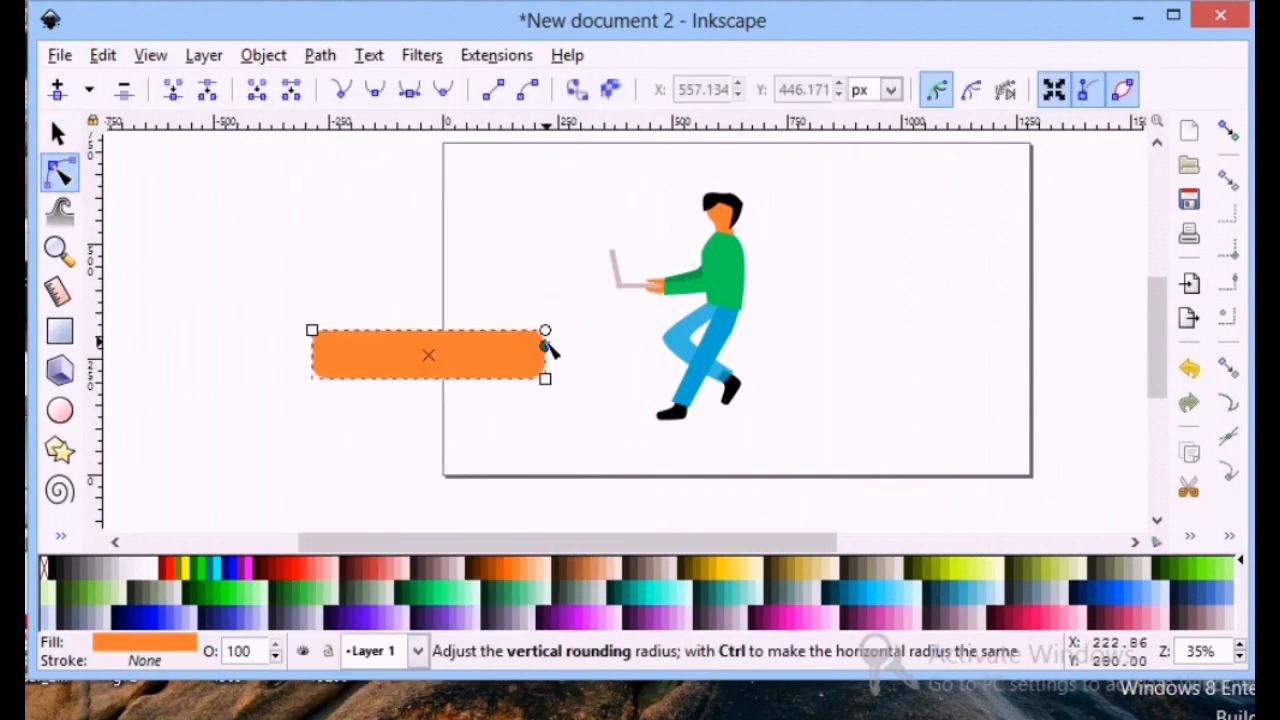
{"action": "left_click", "coordinate": [311, 445]}
{"action": "left_click", "coordinate": [330, 344]}
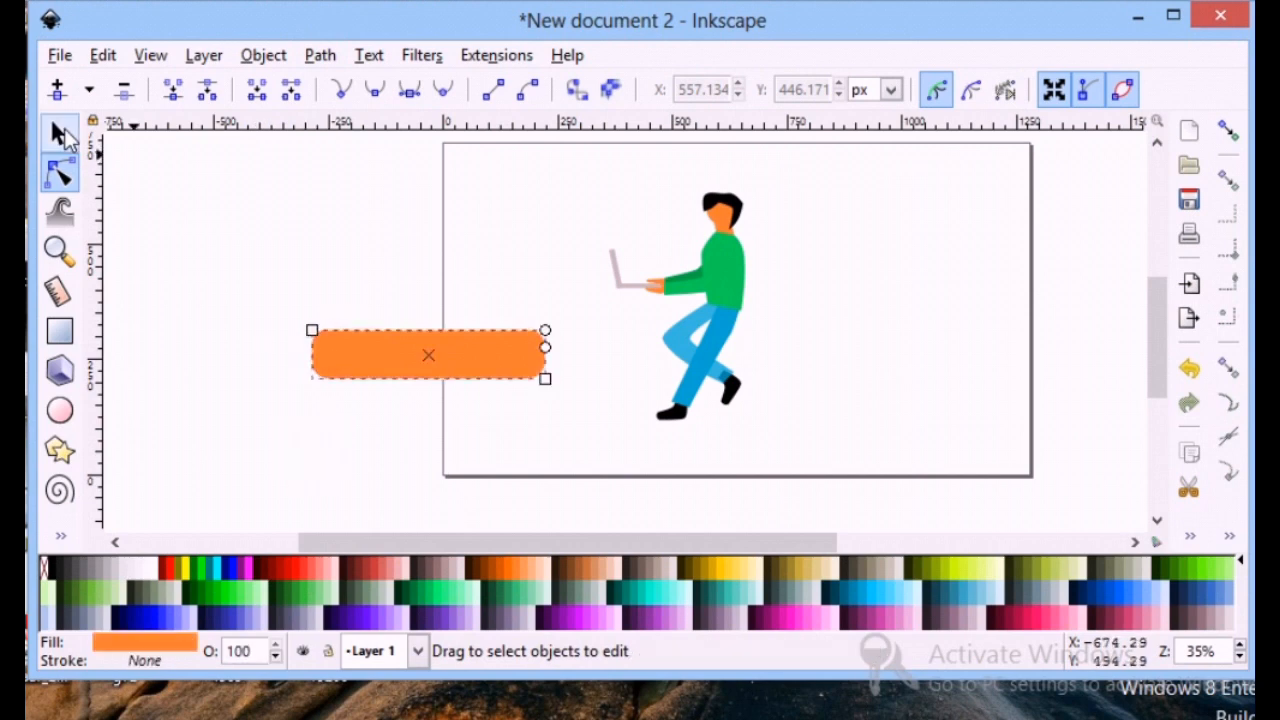
- Move the rounded orange rectangle behind the character's legs on the page and enlarge it to about 514 px by 126 px
{"action": "left_click", "coordinate": [58, 133]}
{"action": "left_click_drag", "start_coordinate": [367, 352], "coordinate": [806, 357]}
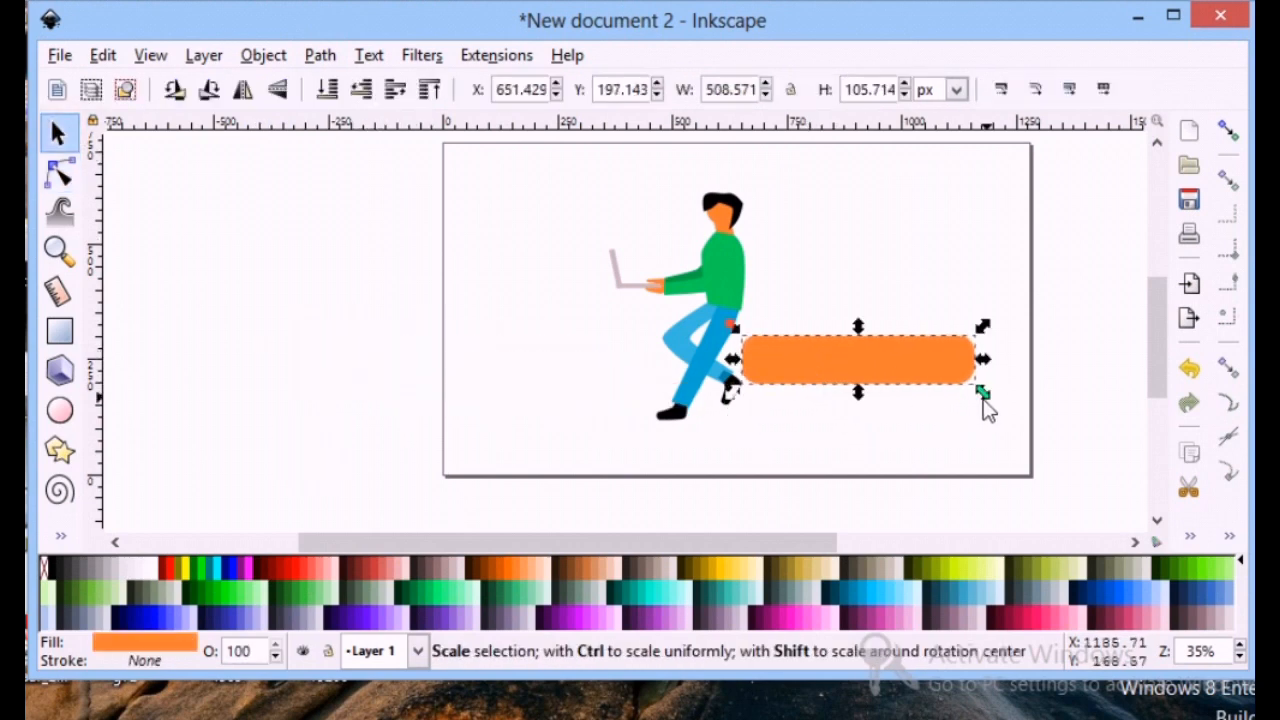
{"action": "left_click_drag", "start_coordinate": [986, 408], "coordinate": [985, 415]}
- Draw a second rectangle about 531 px by 74 px over the orange one, with sharp corners and a light grey fill
{"action": "left_click", "coordinate": [61, 338]}
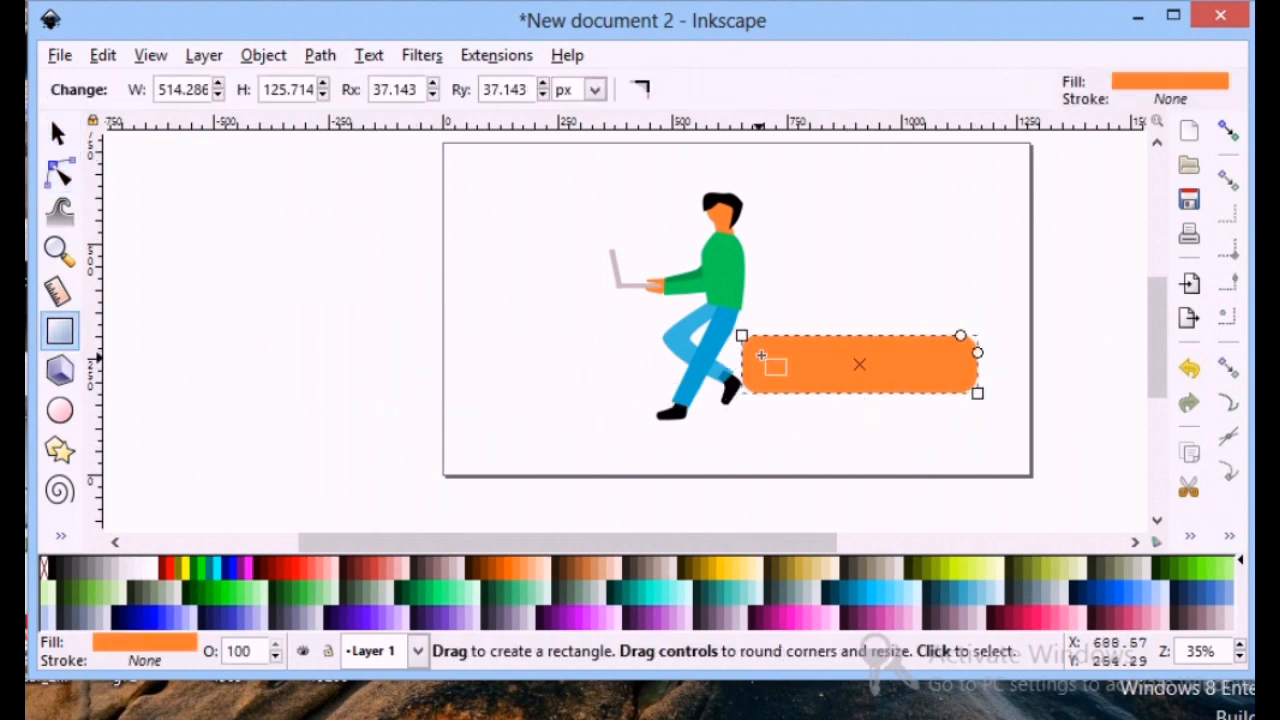
{"action": "left_click_drag", "start_coordinate": [1009, 384], "coordinate": [1008, 384]}
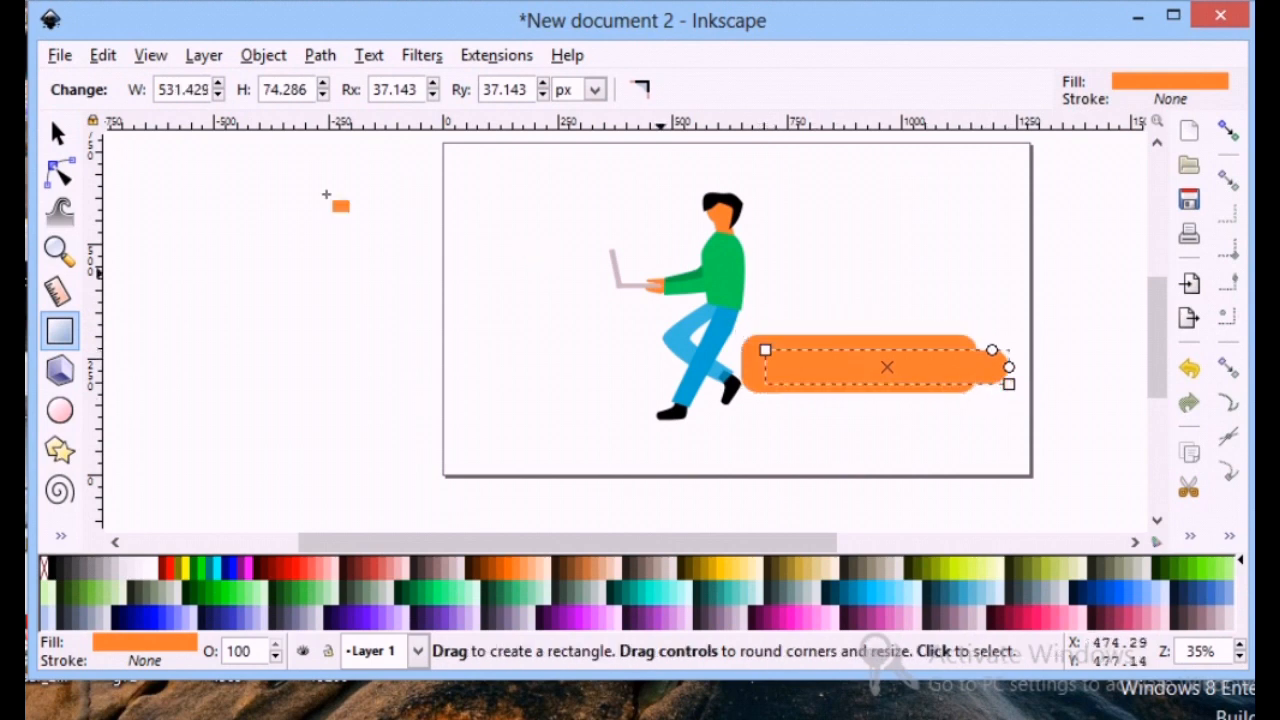
{"action": "left_click", "coordinate": [642, 90]}
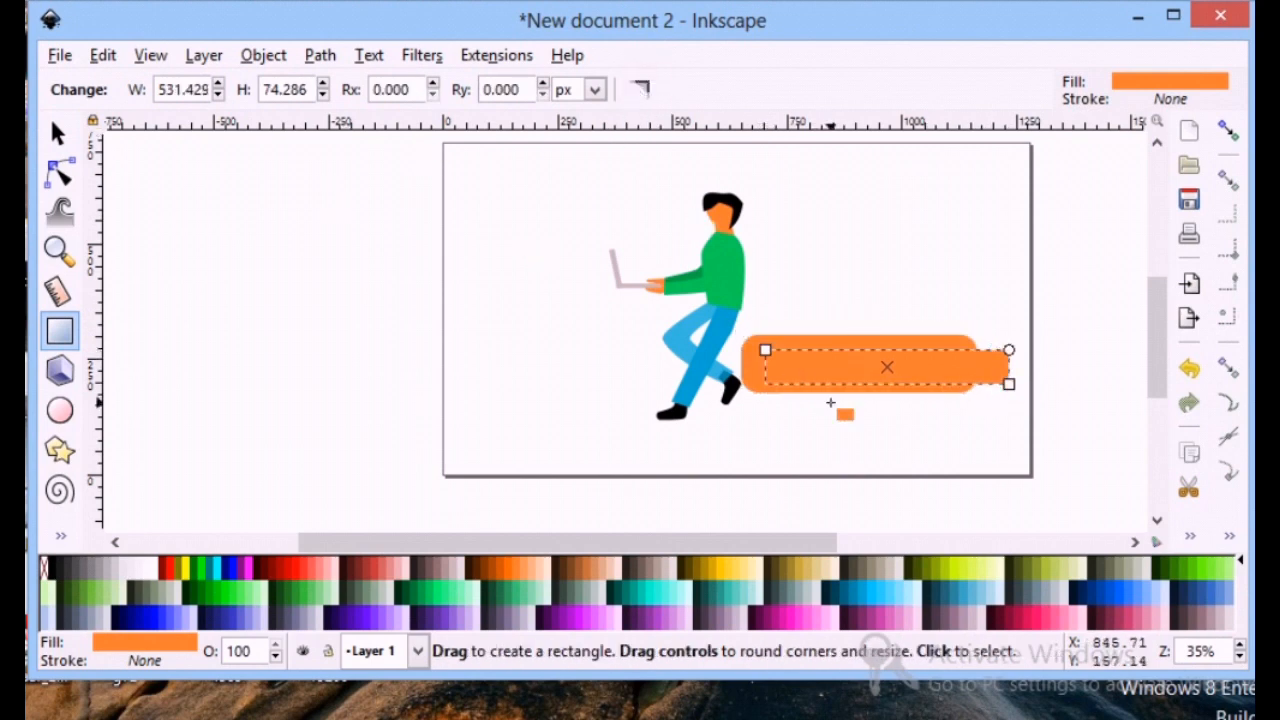
{"action": "left_click", "coordinate": [114, 572]}
- Resize the grey rectangle to about 451 px by 86 px and round its ends fully
{"action": "left_click_drag", "start_coordinate": [762, 348], "coordinate": [802, 344]}
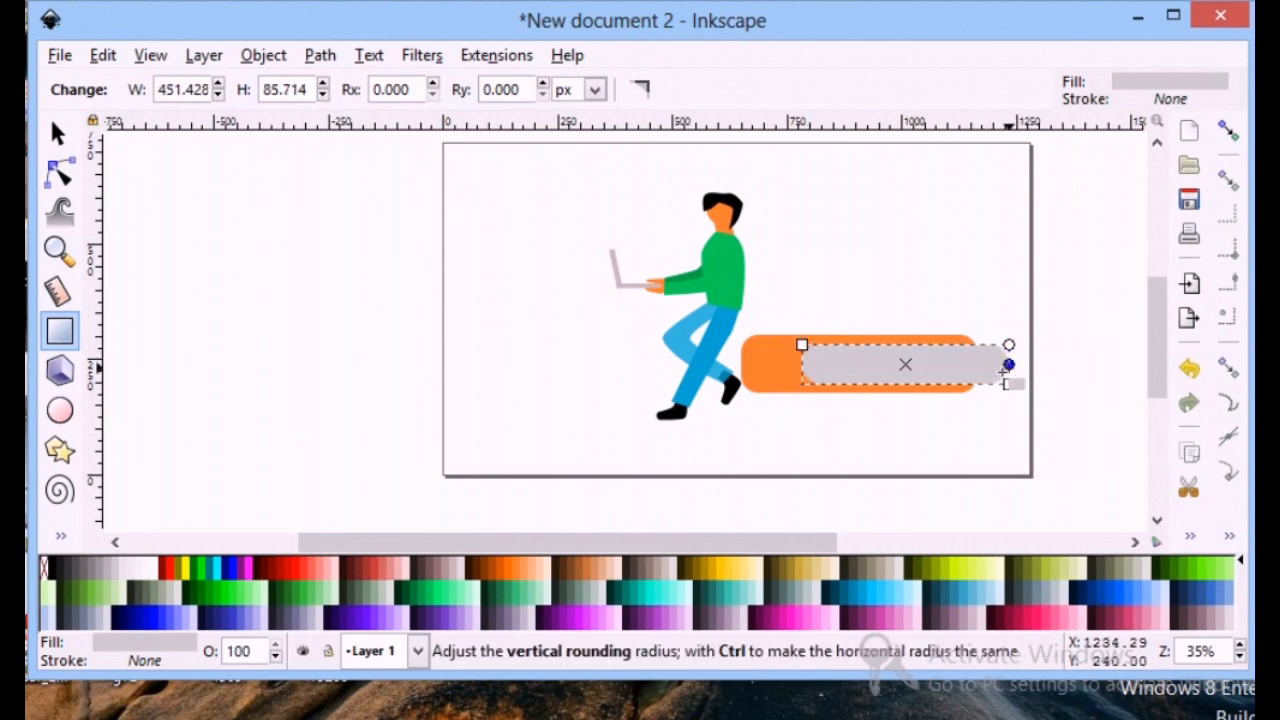
{"action": "left_click_drag", "start_coordinate": [1007, 366], "coordinate": [829, 437]}
{"action": "left_click", "coordinate": [165, 155]}
- Narrow the grey rectangle to about 437 px wide and fill it with white
{"action": "left_click", "coordinate": [58, 132]}
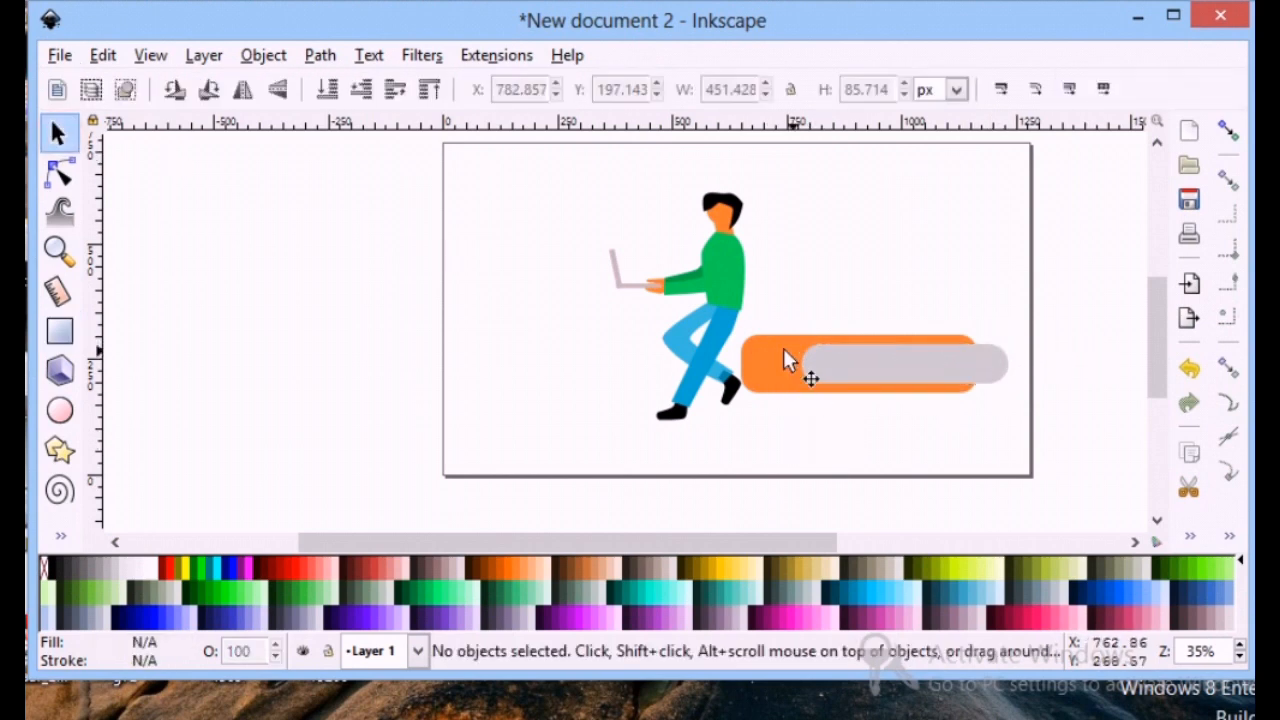
{"action": "left_click", "coordinate": [783, 348]}
{"action": "left_click", "coordinate": [930, 370]}
{"action": "left_click_drag", "start_coordinate": [910, 400], "coordinate": [908, 400]}
{"action": "mouse_move", "coordinate": [1016, 364]}
{"action": "left_mouse_down"}
{"action": "mouse_move", "coordinate": [979, 371]}
{"action": "mouse_move", "coordinate": [1013, 368]}
{"action": "left_mouse_up"}
{"action": "left_click", "coordinate": [150, 567]}
{"action": "left_click", "coordinate": [858, 414]}
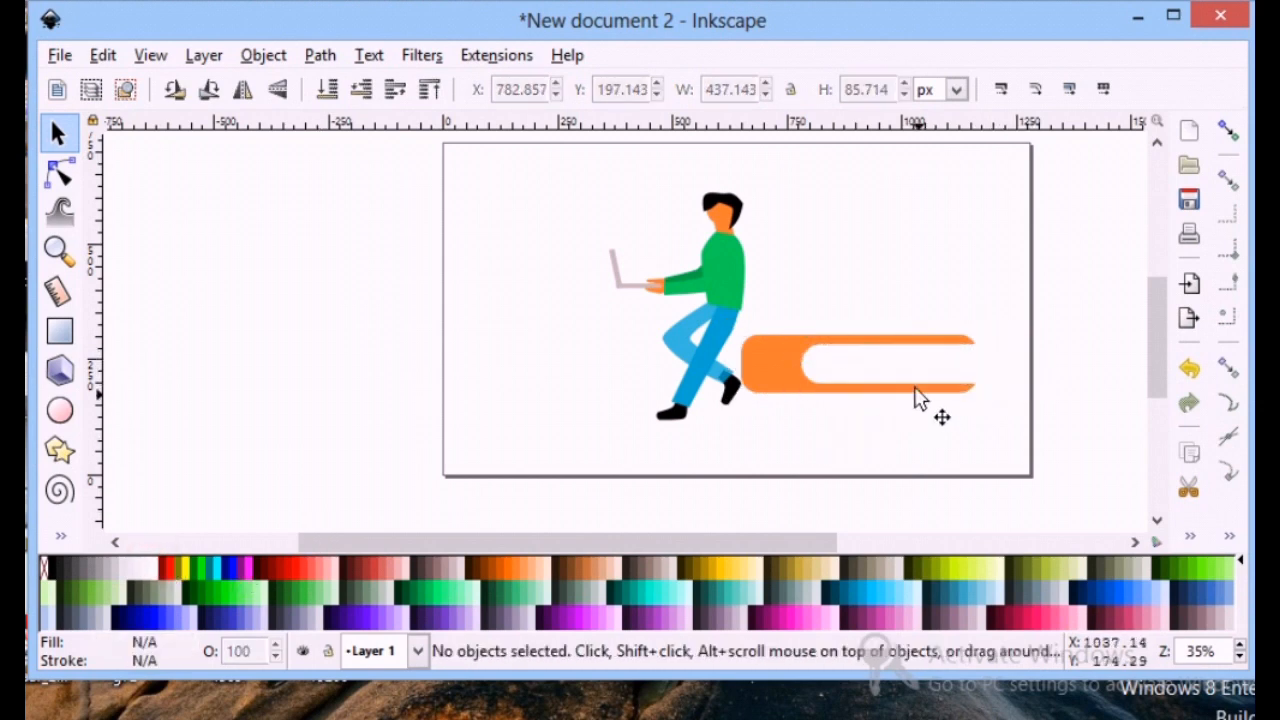
- Stretch the orange rectangle at its upper and lower edges to a height of about 149 px
{"action": "left_click", "coordinate": [822, 375]}
{"action": "left_click", "coordinate": [760, 385]}
{"action": "left_click_drag", "start_coordinate": [858, 406], "coordinate": [859, 410]}
{"action": "left_click_drag", "start_coordinate": [860, 328], "coordinate": [860, 318]}
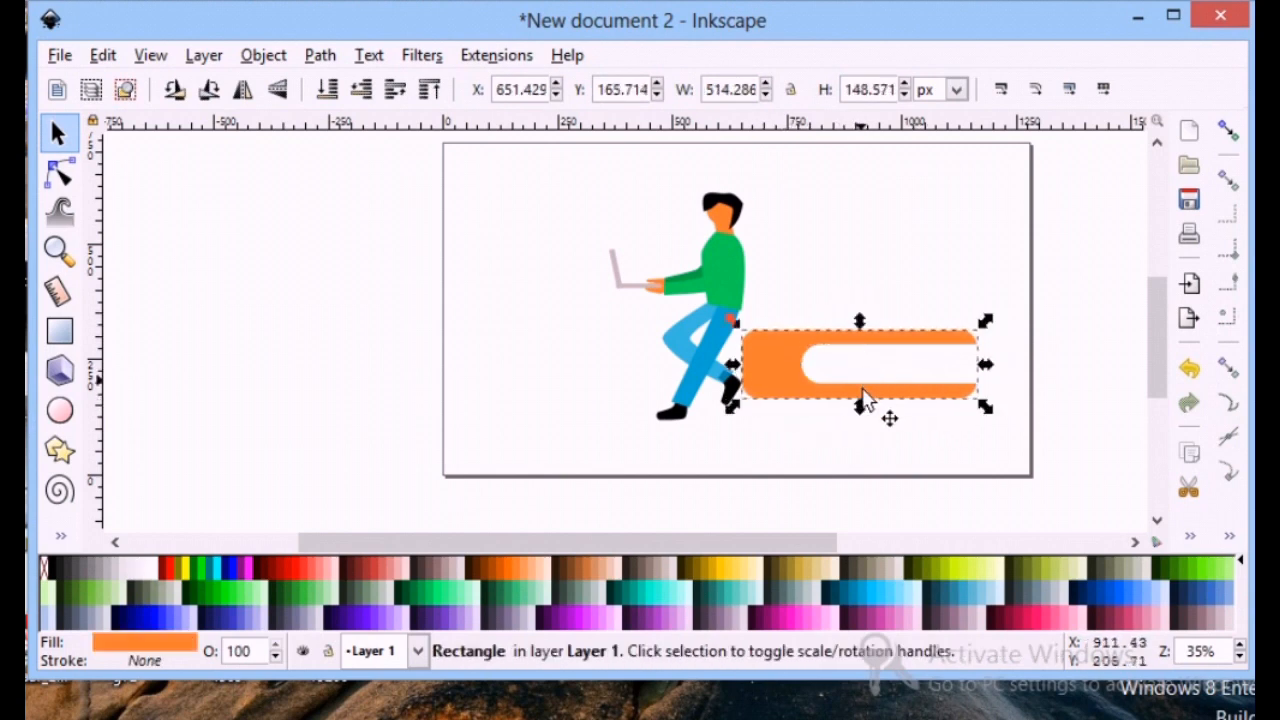
{"action": "left_click_drag", "start_coordinate": [860, 403], "coordinate": [862, 402]}
{"action": "left_click", "coordinate": [874, 411]}
- Reduce the horizontal corner rounding of the white rectangle
{"action": "left_click", "coordinate": [817, 380]}
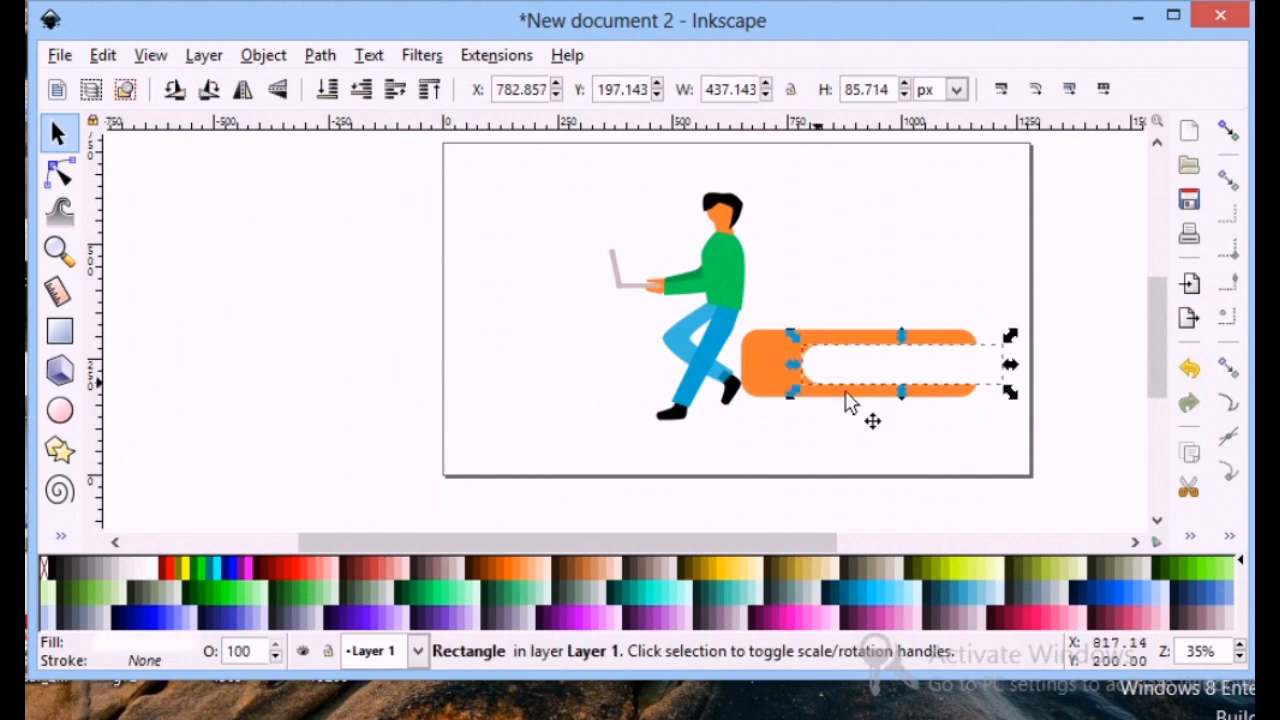
{"action": "key", "text": "n"}
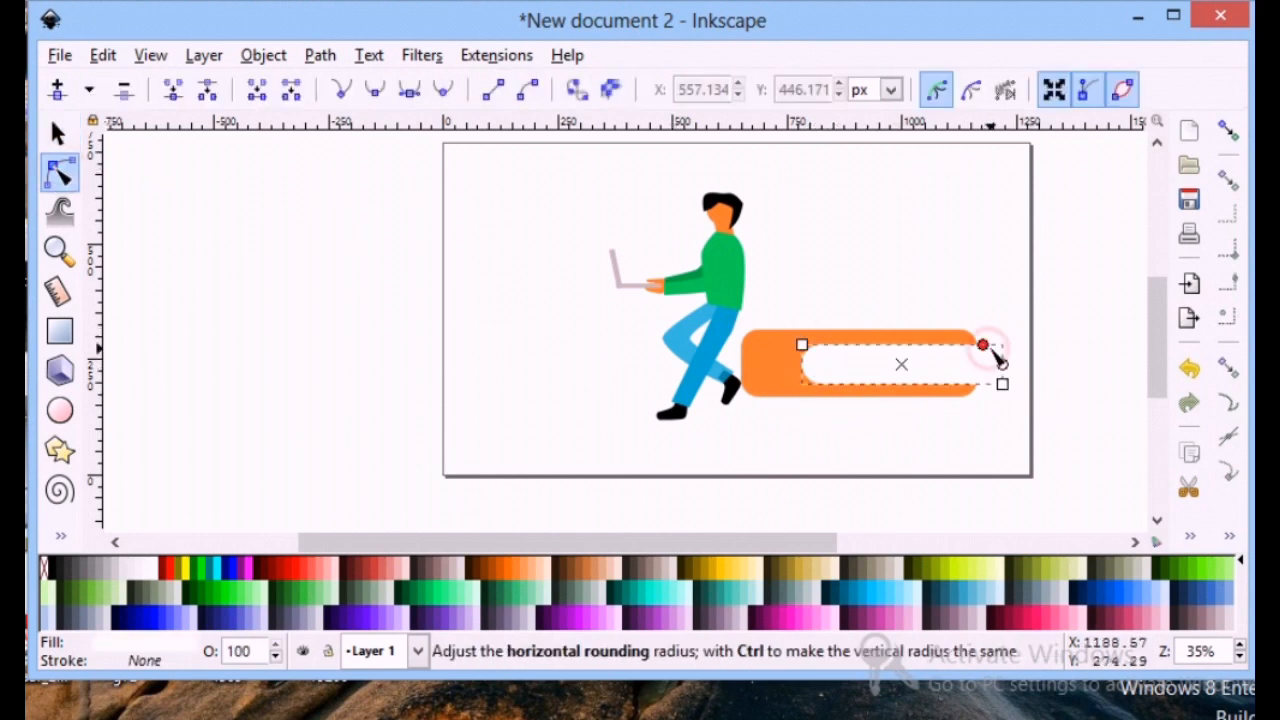
{"action": "left_click", "coordinate": [814, 440]}
{"action": "left_click", "coordinate": [838, 382]}
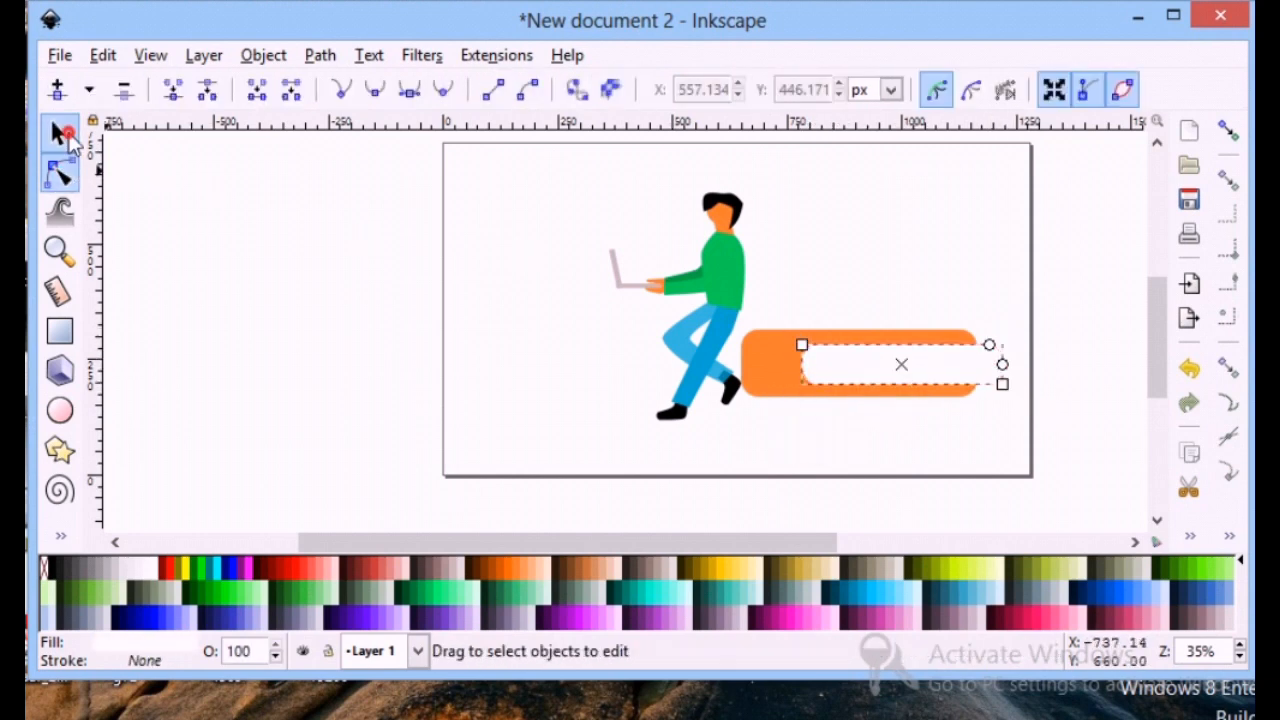
- Stretch the white rectangle at its lower and upper edges to a height of about 106 px
{"action": "left_click", "coordinate": [66, 136]}
{"action": "left_click_drag", "start_coordinate": [903, 392], "coordinate": [903, 399]}
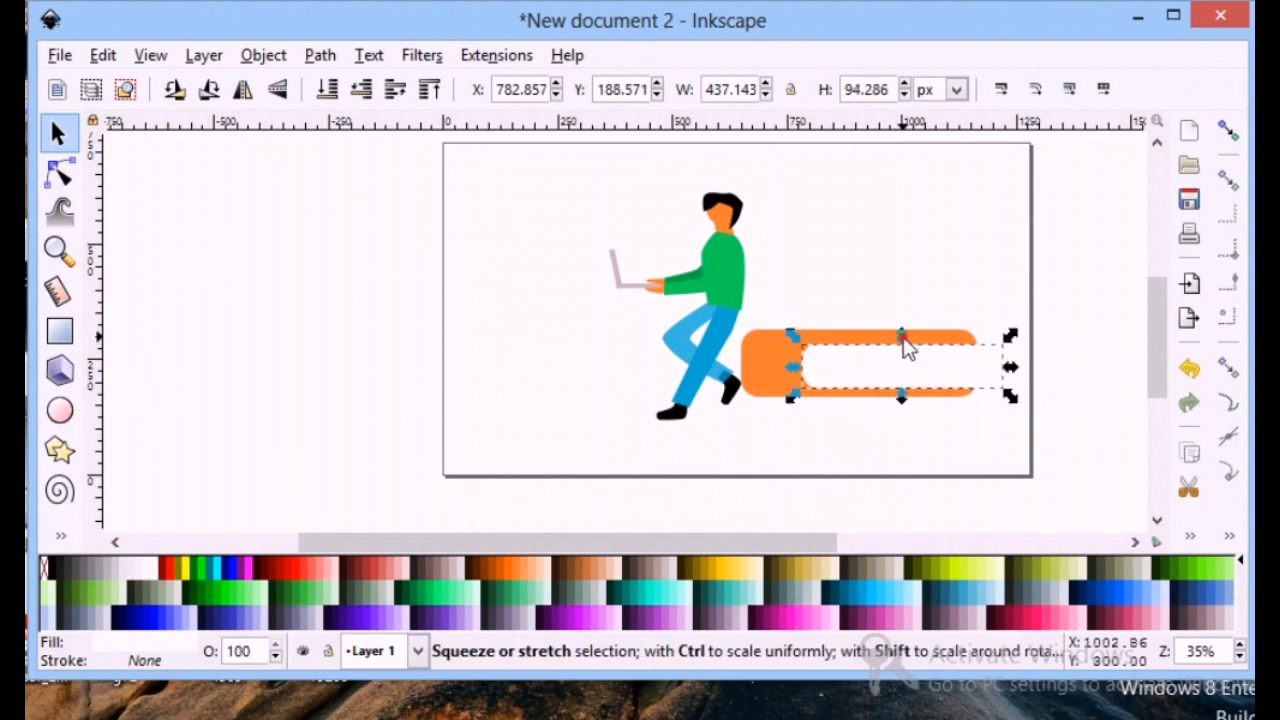
{"action": "left_click_drag", "start_coordinate": [905, 345], "coordinate": [903, 340]}
{"action": "left_click", "coordinate": [851, 434]}
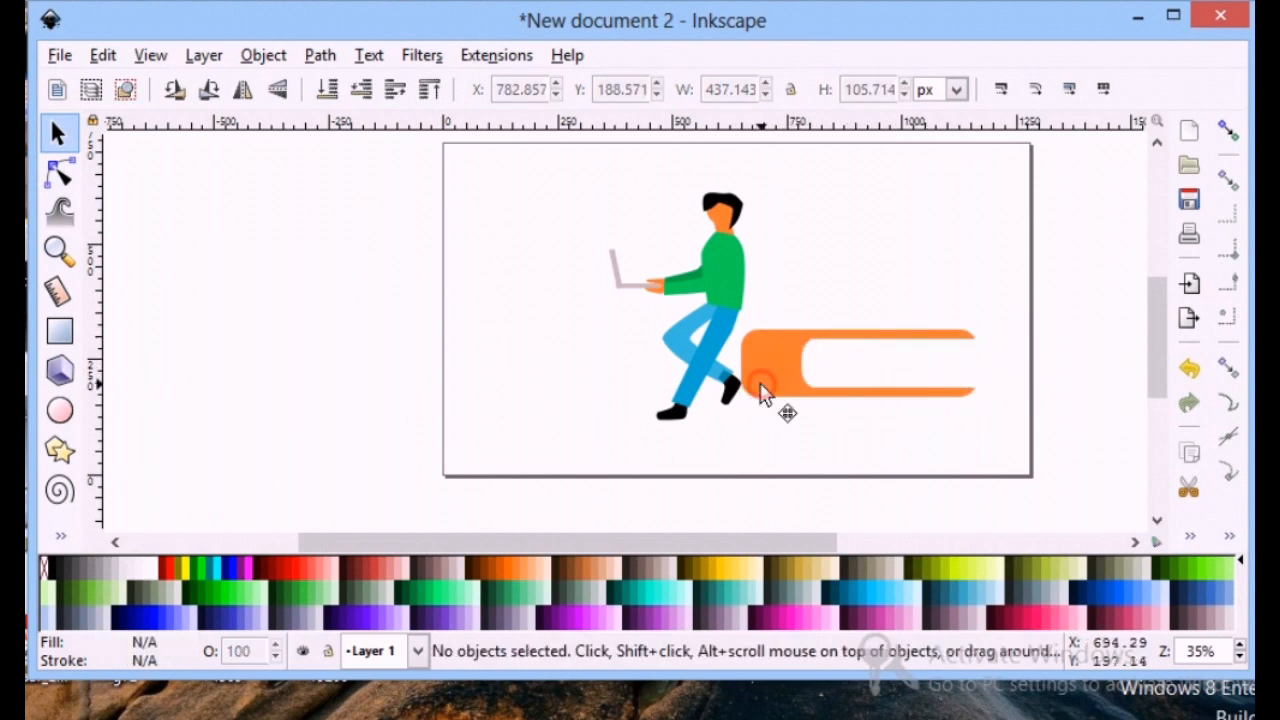
- Extend the orange rectangle toward the legs with a height of about 137 px, and move the white rectangle slightly up inside it
{"action": "left_click", "coordinate": [760, 385]}
{"action": "mouse_move", "coordinate": [737, 410]}
{"action": "left_mouse_down"}
{"action": "mouse_move", "coordinate": [749, 420]}
{"action": "mouse_move", "coordinate": [728, 415]}
{"action": "left_mouse_up"}
{"action": "left_click_drag", "start_coordinate": [803, 388], "coordinate": [800, 380]}
{"action": "left_click", "coordinate": [820, 417]}
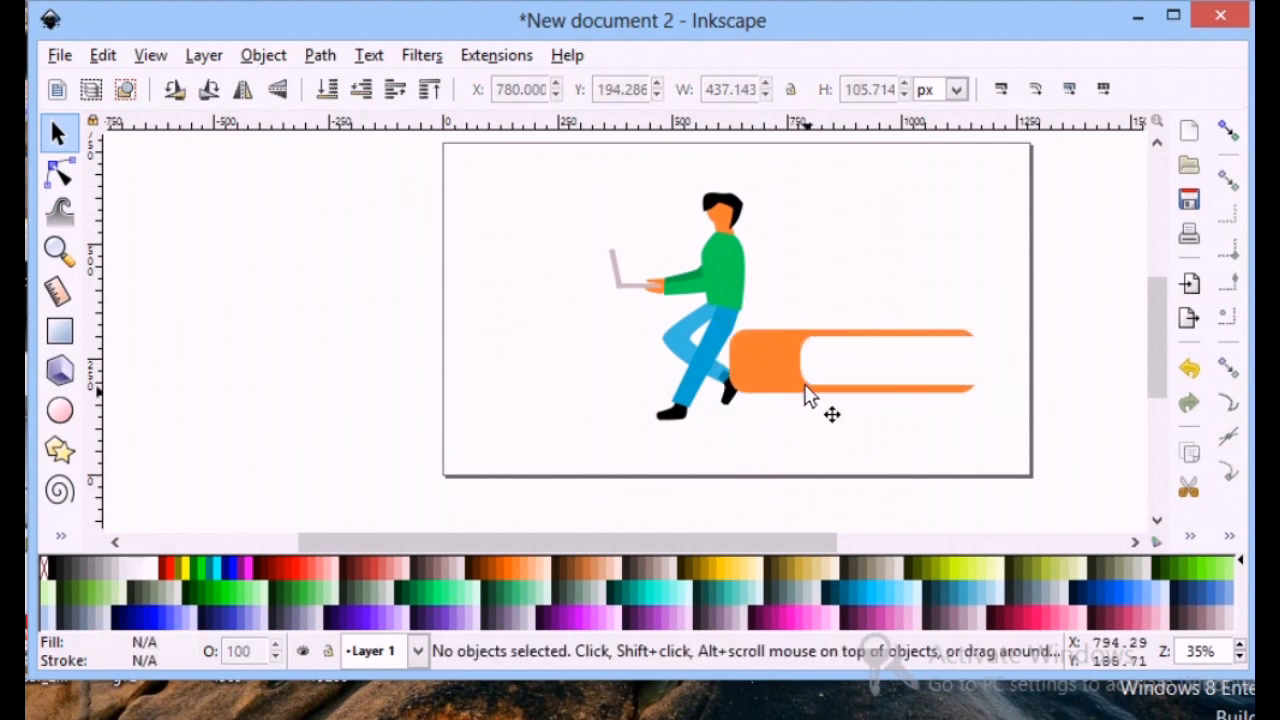
- Subtract the white rounded rectangle from the orange one with a Difference operation to form the book shape
{"action": "left_click", "coordinate": [804, 381]}
{"action": "left_click", "coordinate": [753, 380], "text": "shift"}
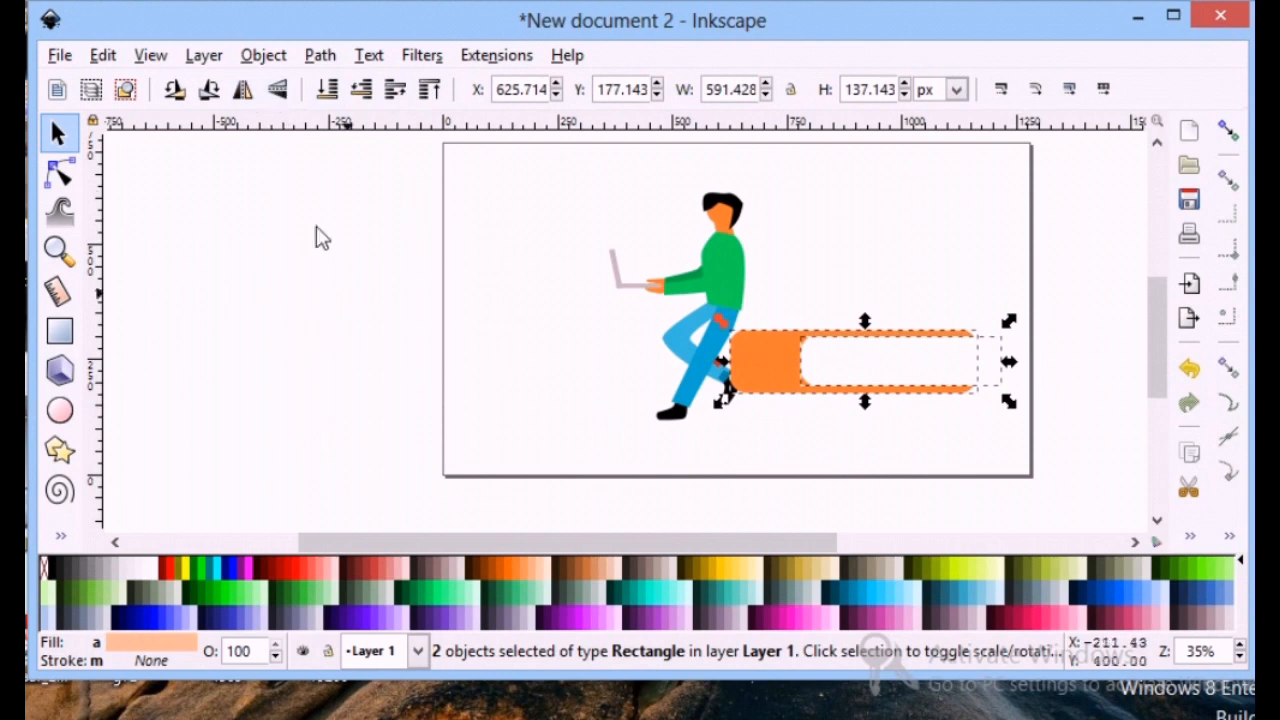
{"action": "left_click", "coordinate": [263, 56]}
{"action": "mouse_move", "coordinate": [320, 55]}
{"action": "left_click", "coordinate": [371, 234]}
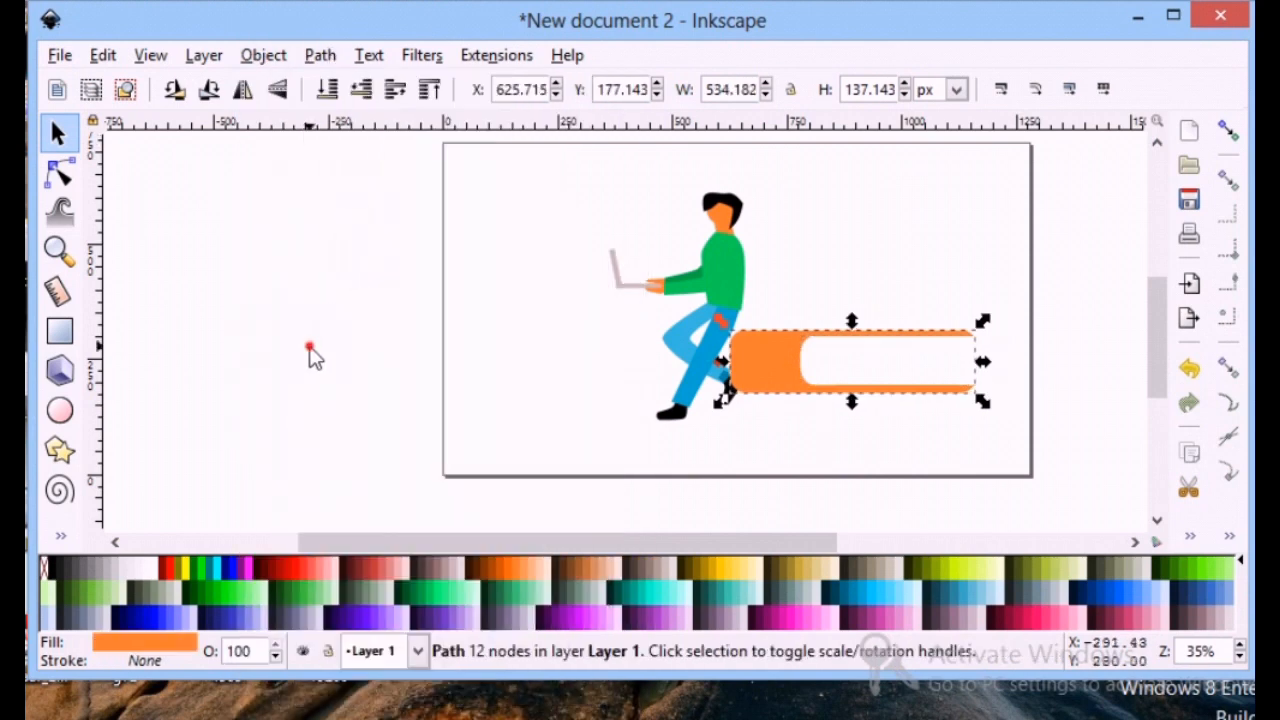
- Inspect the nodes of the cut-out book shape and try another fill colour on it
{"action": "left_click", "coordinate": [868, 366]}
{"action": "left_click", "coordinate": [787, 372]}
{"action": "left_click", "coordinate": [834, 373]}
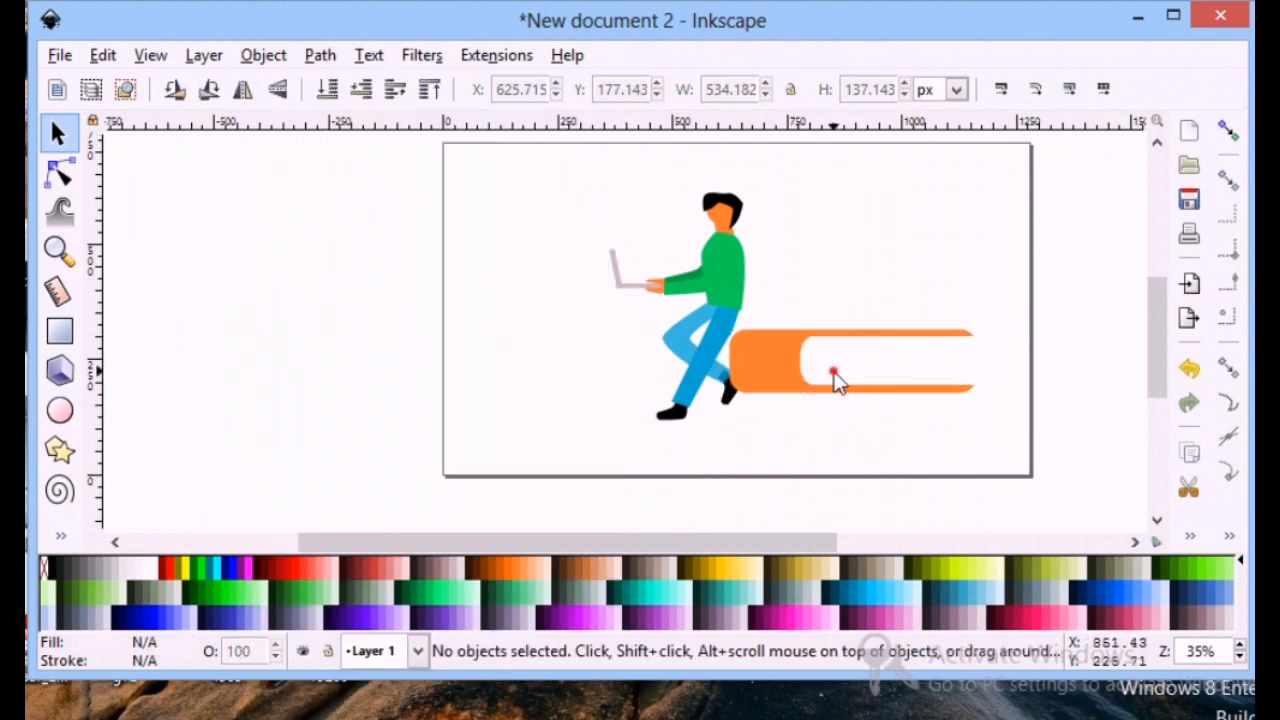
{"action": "double_click", "coordinate": [800, 380]}
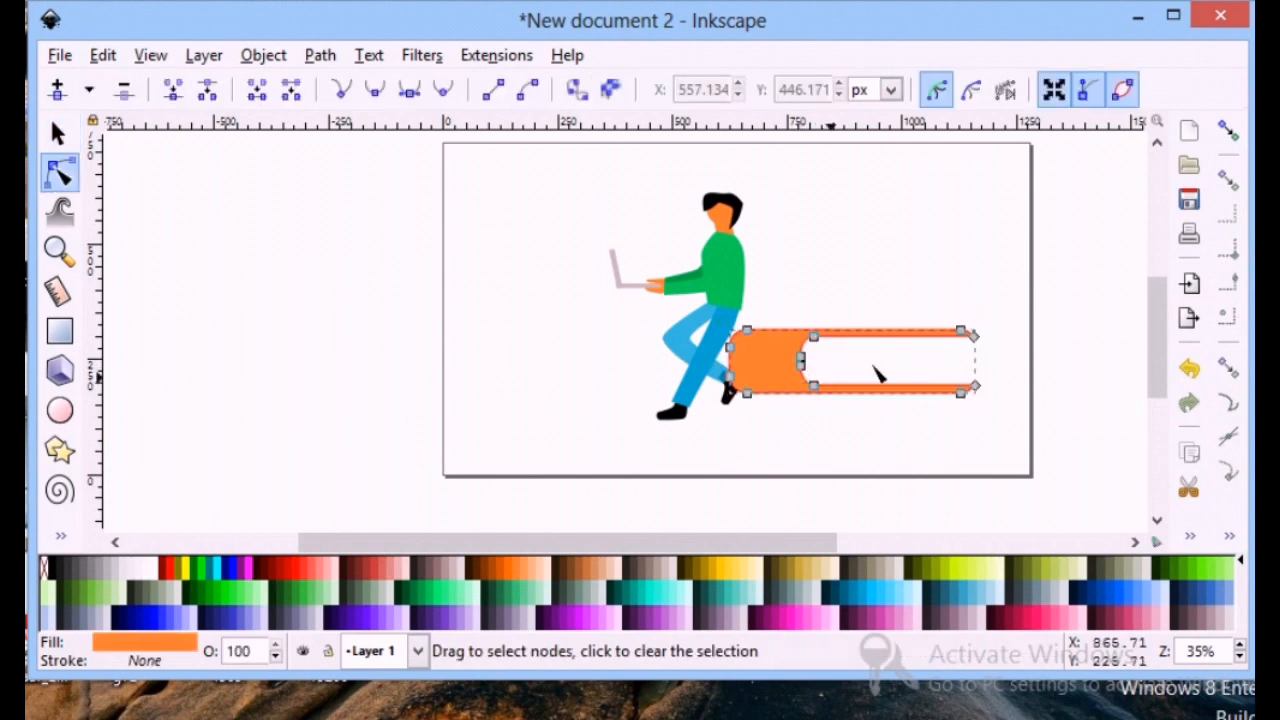
{"action": "left_click", "coordinate": [874, 365]}
{"action": "left_click", "coordinate": [854, 388]}
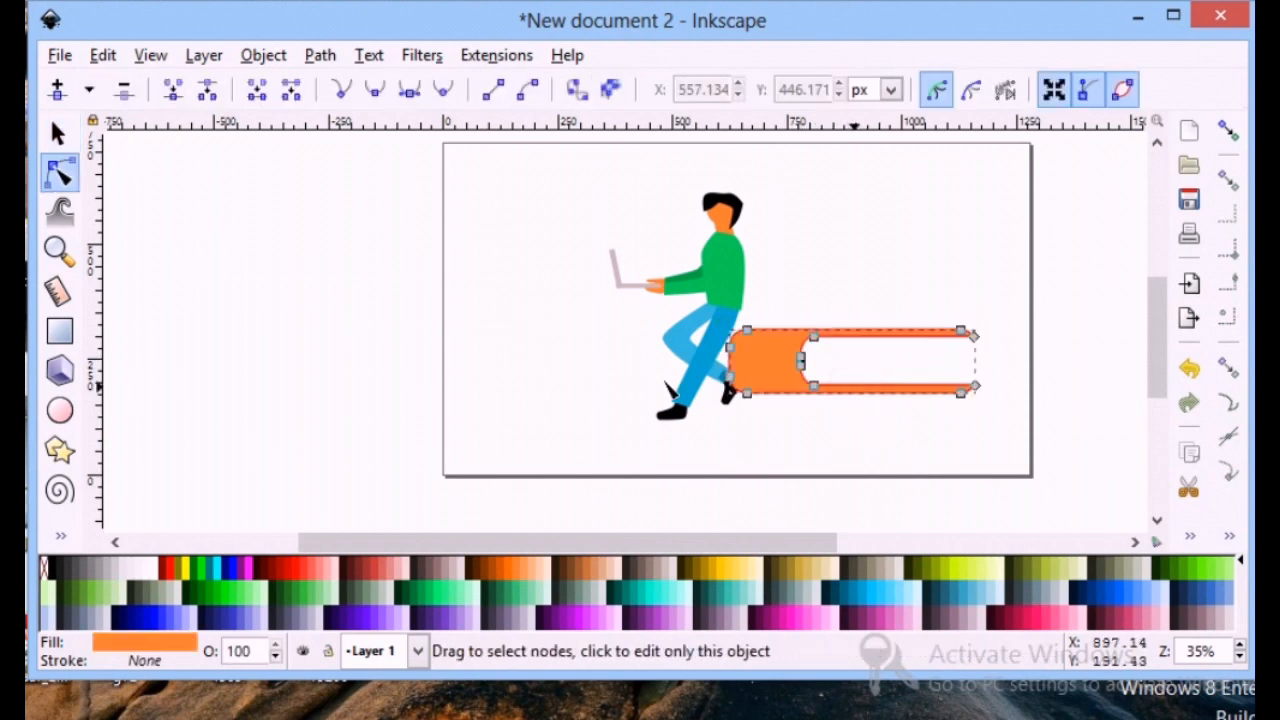
{"action": "left_click", "coordinate": [117, 570]}
{"action": "key", "text": "ctrl+z"}
{"action": "left_click", "coordinate": [309, 466]}
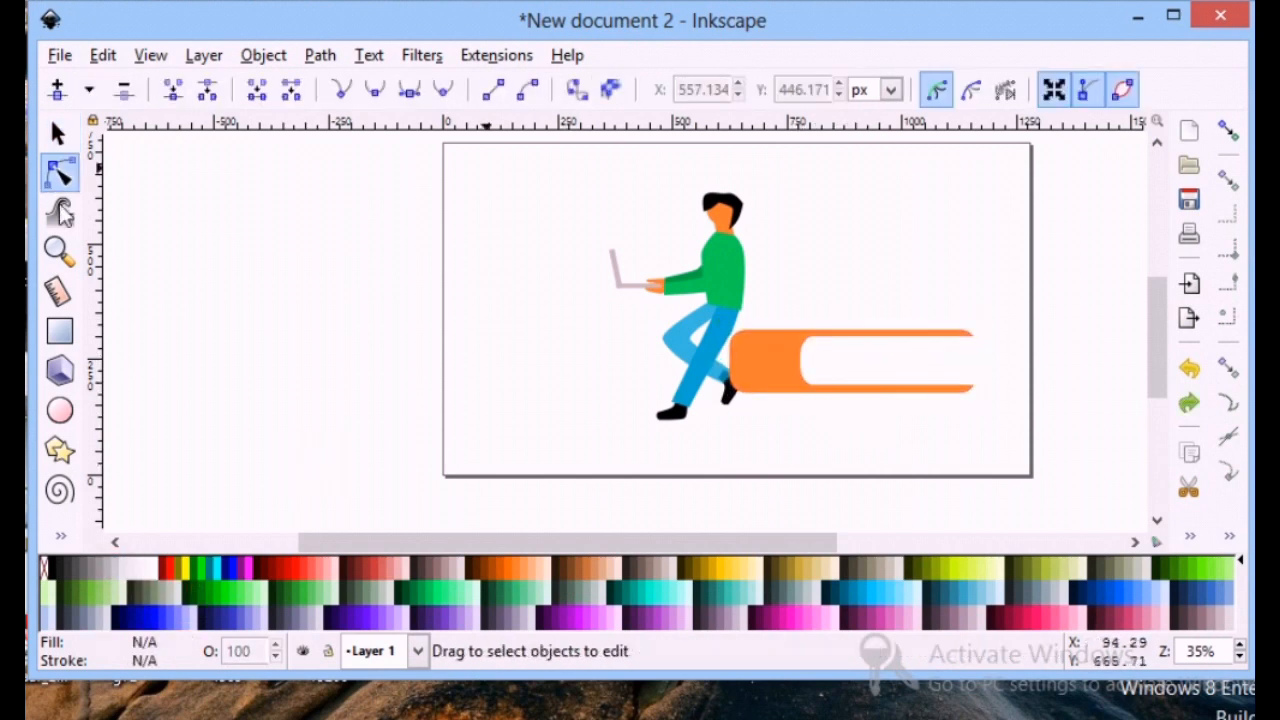
- Duplicate the orange book, place the copy beneath the original, and shrink it to about 474 × 83 px
{"action": "key", "text": "s"}
{"action": "left_click", "coordinate": [800, 362]}
{"action": "left_click_drag", "start_coordinate": [800, 353], "coordinate": [741, 413]}
{"action": "right_click", "coordinate": [792, 353]}
{"action": "left_click", "coordinate": [871, 120]}
{"action": "left_click", "coordinate": [1020, 443]}
{"action": "left_click_drag", "start_coordinate": [952, 446], "coordinate": [928, 431]}
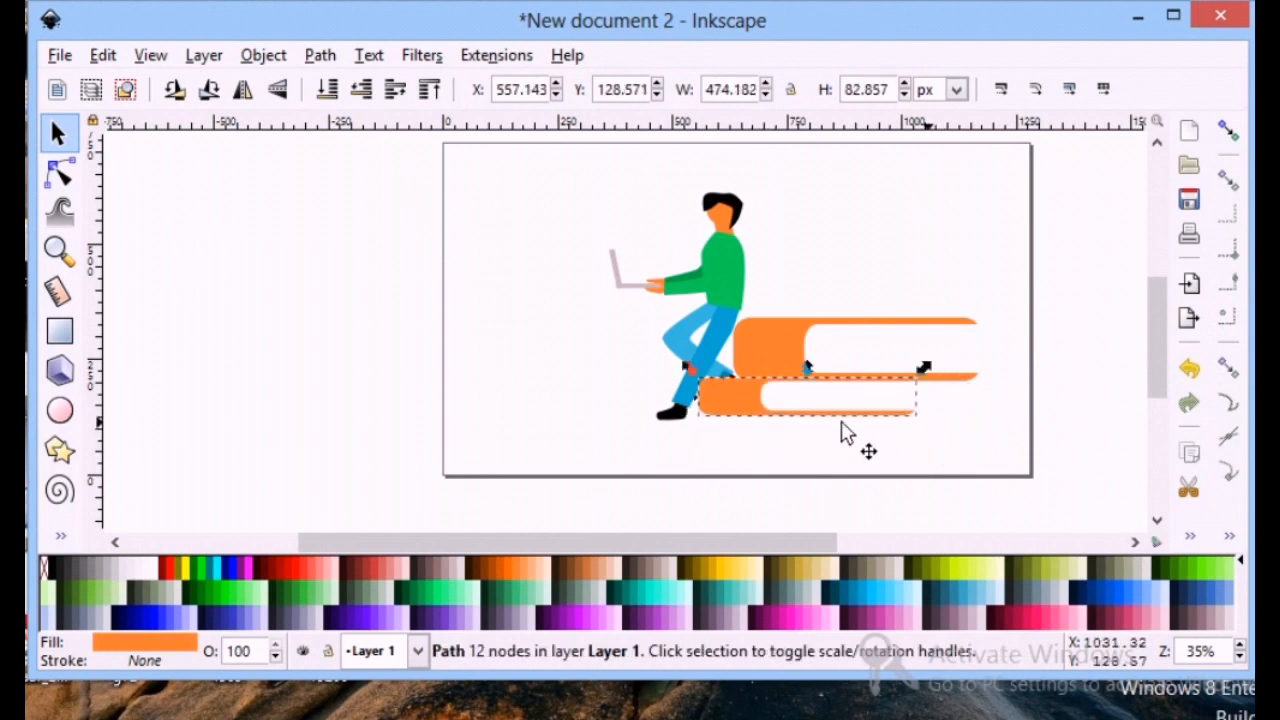
- Shrink the upper orange book to about 486 × 97 px and fit the smaller copy directly beneath it
{"action": "left_click", "coordinate": [795, 350]}
{"action": "left_click_drag", "start_coordinate": [988, 394], "coordinate": [966, 380]}
{"action": "left_click_drag", "start_coordinate": [769, 340], "coordinate": [745, 416]}
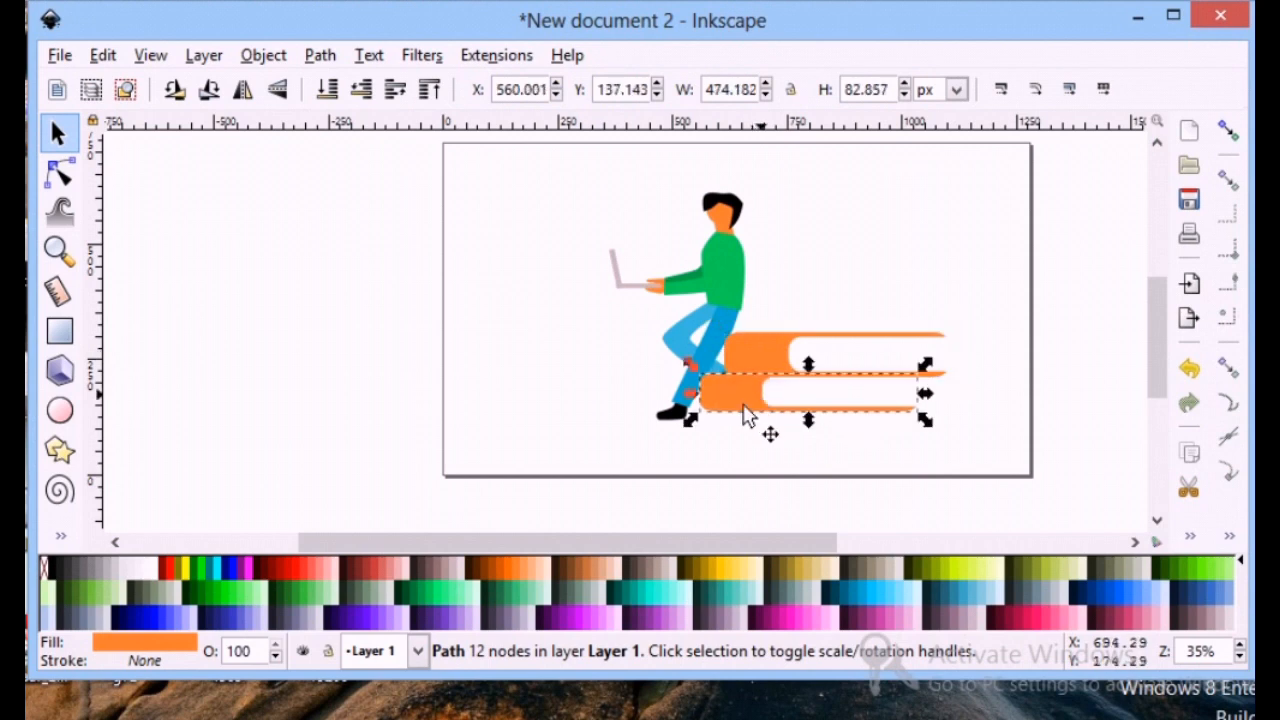
- Fill the lower book with red and send it to the bottom of the stacking order, behind the character's foot
{"action": "left_click", "coordinate": [293, 563]}
{"action": "left_click", "coordinate": [546, 426]}
{"action": "left_click", "coordinate": [760, 357]}
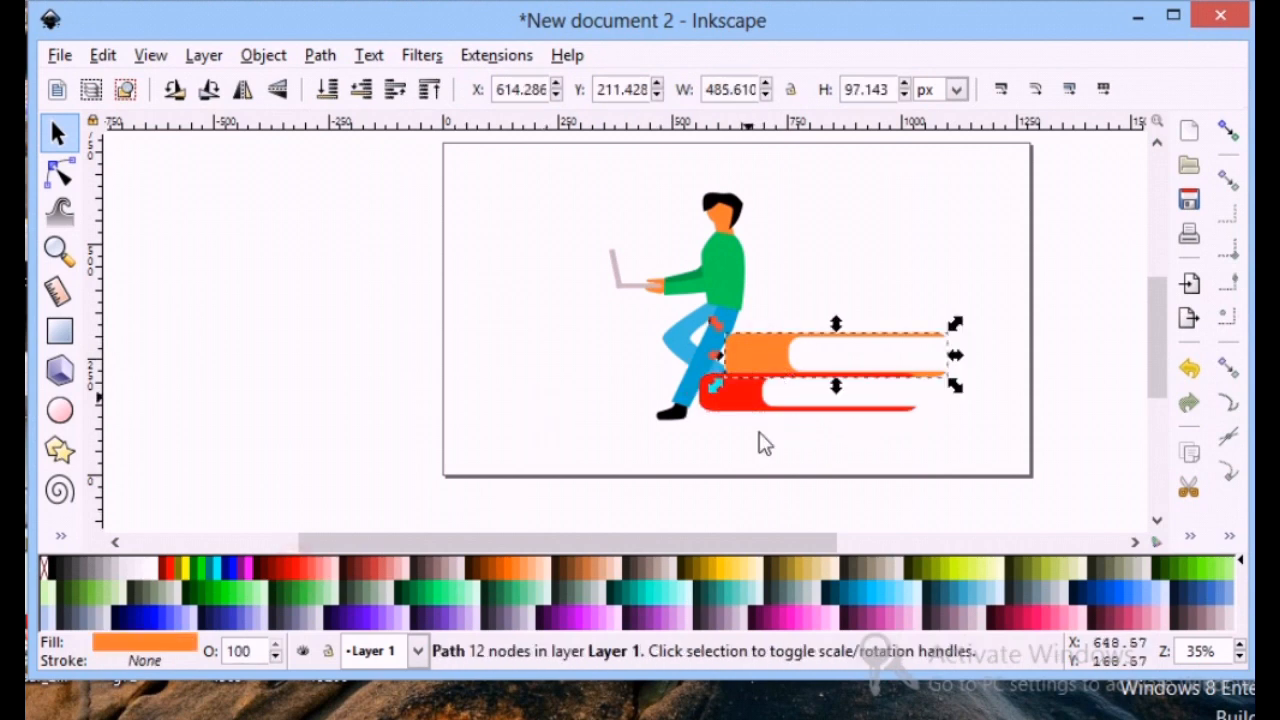
{"action": "left_click", "coordinate": [745, 405]}
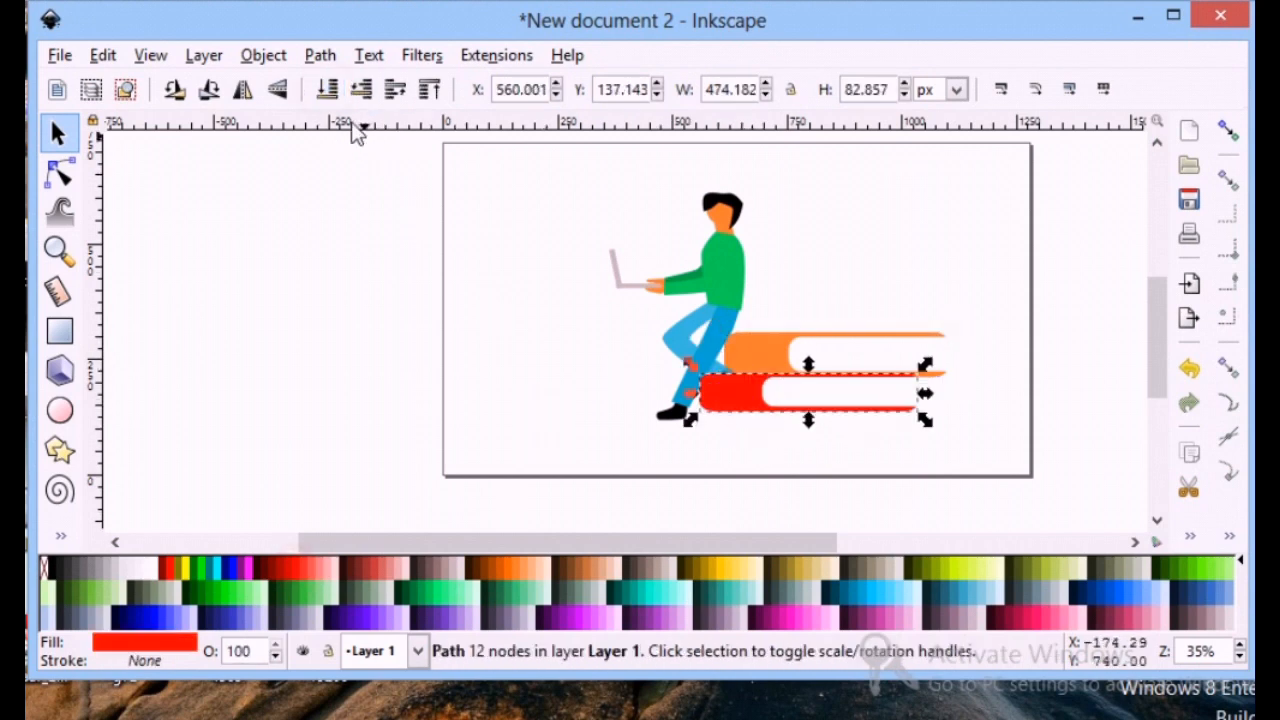
{"action": "left_click", "coordinate": [327, 89]}
{"action": "left_click", "coordinate": [689, 432]}
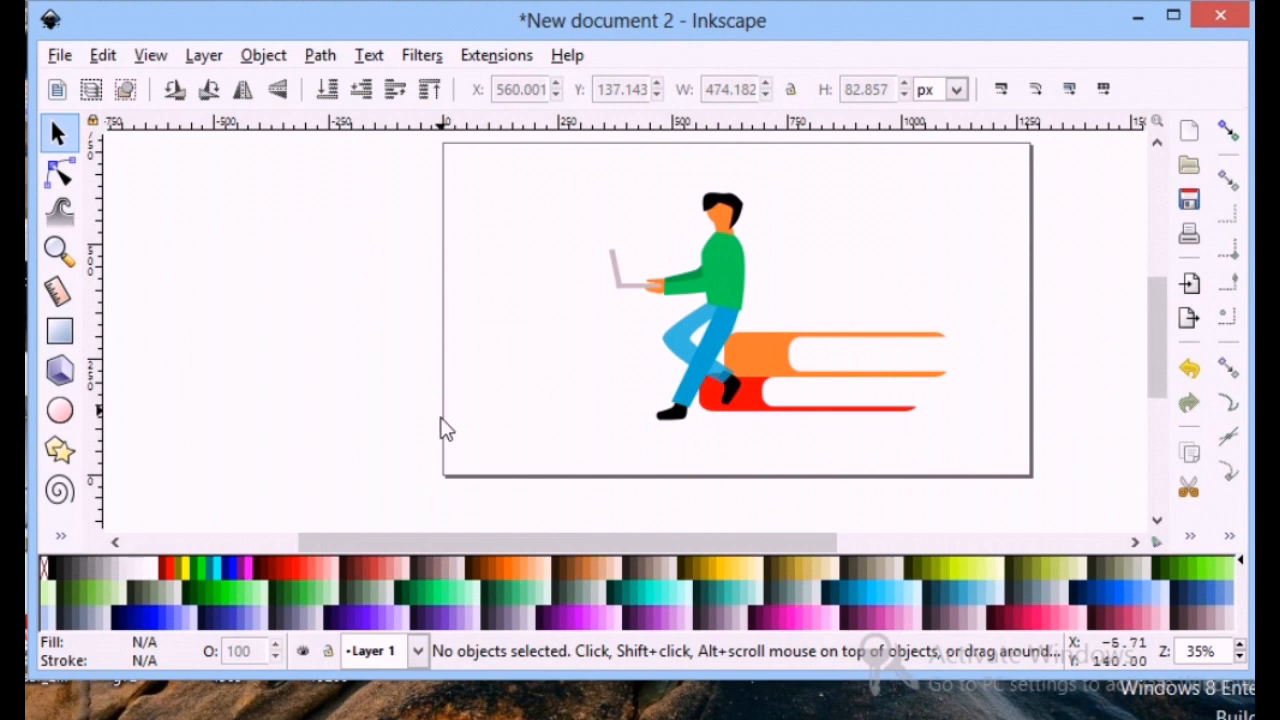
- Flip the red book horizontally and enlarge it to about 540 × 109 px
{"action": "left_click", "coordinate": [767, 400]}
{"action": "left_click", "coordinate": [243, 89]}
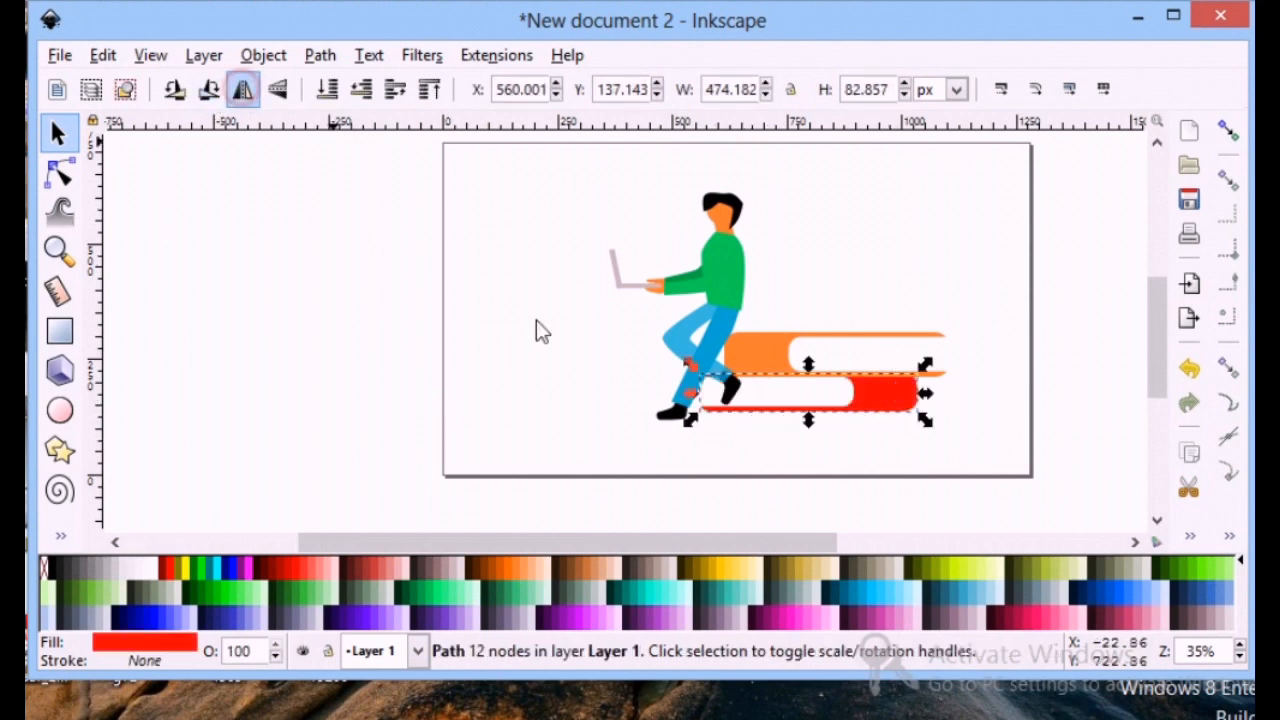
{"action": "left_click_drag", "start_coordinate": [937, 429], "coordinate": [962, 452]}
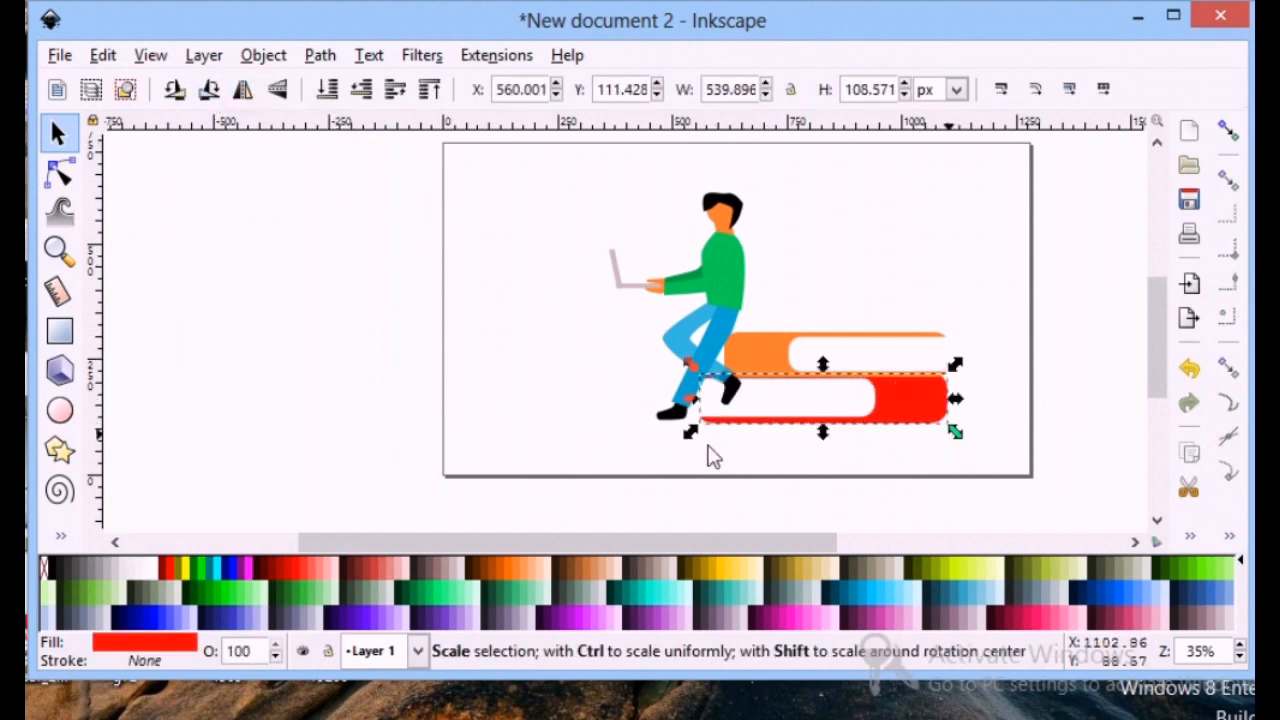
{"action": "left_click", "coordinate": [575, 377]}
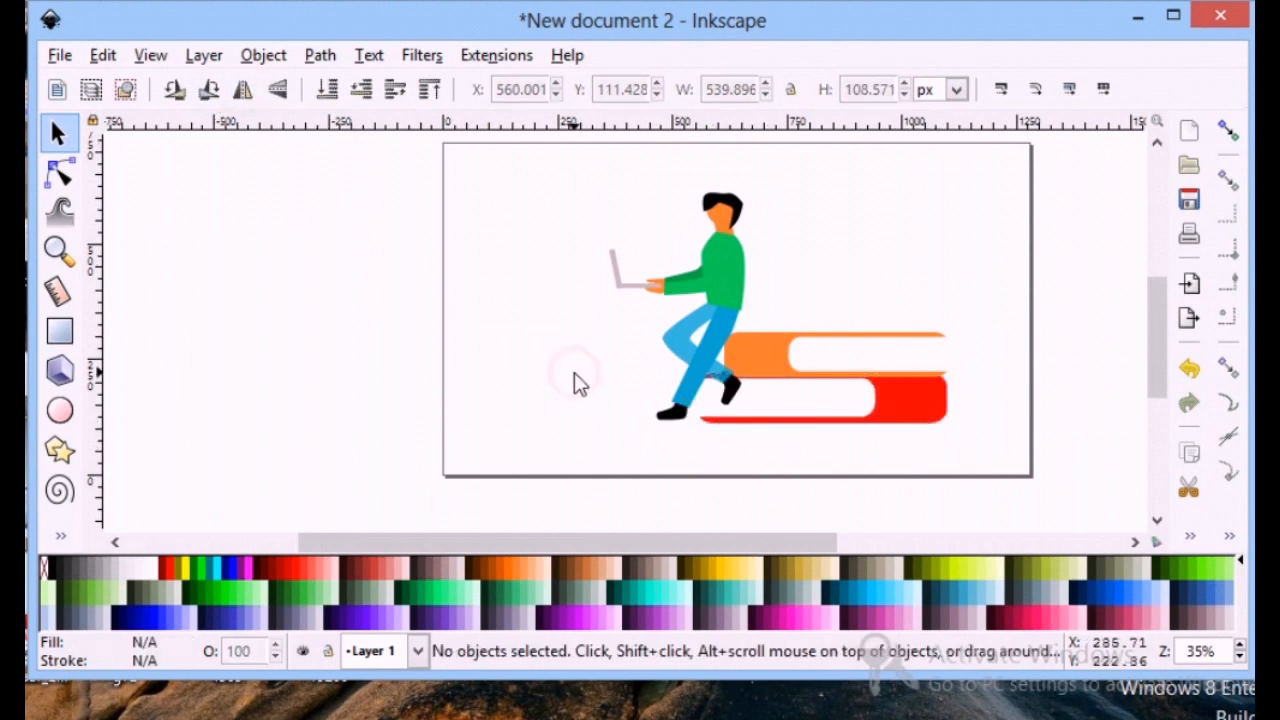
- Stretch the orange book's height to about 114 px and reposition the red book directly beneath it
{"action": "left_click", "coordinate": [800, 355]}
{"action": "left_click", "coordinate": [531, 346]}
{"action": "scroll", "coordinate": [531, 346], "scroll_direction": "down", "scroll_amount": 1}
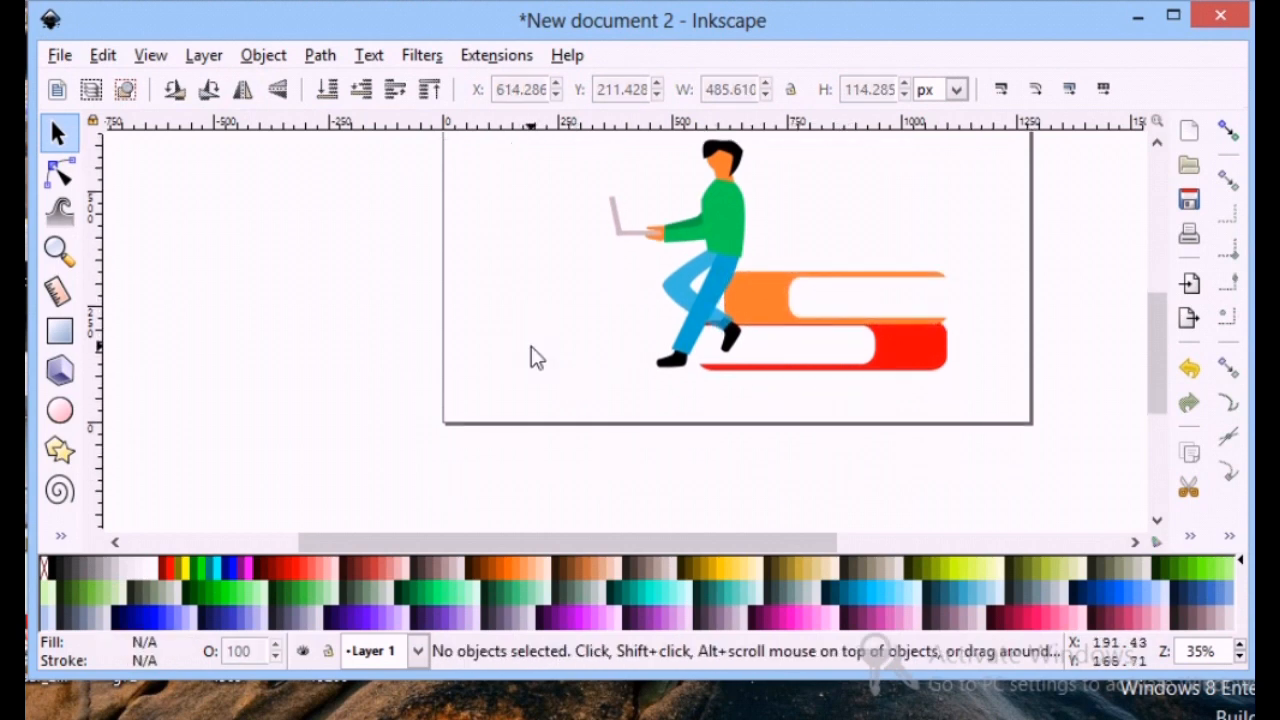
{"action": "scroll", "coordinate": [531, 346], "scroll_direction": "up", "scroll_amount": 1}
{"action": "left_click", "coordinate": [888, 418]}
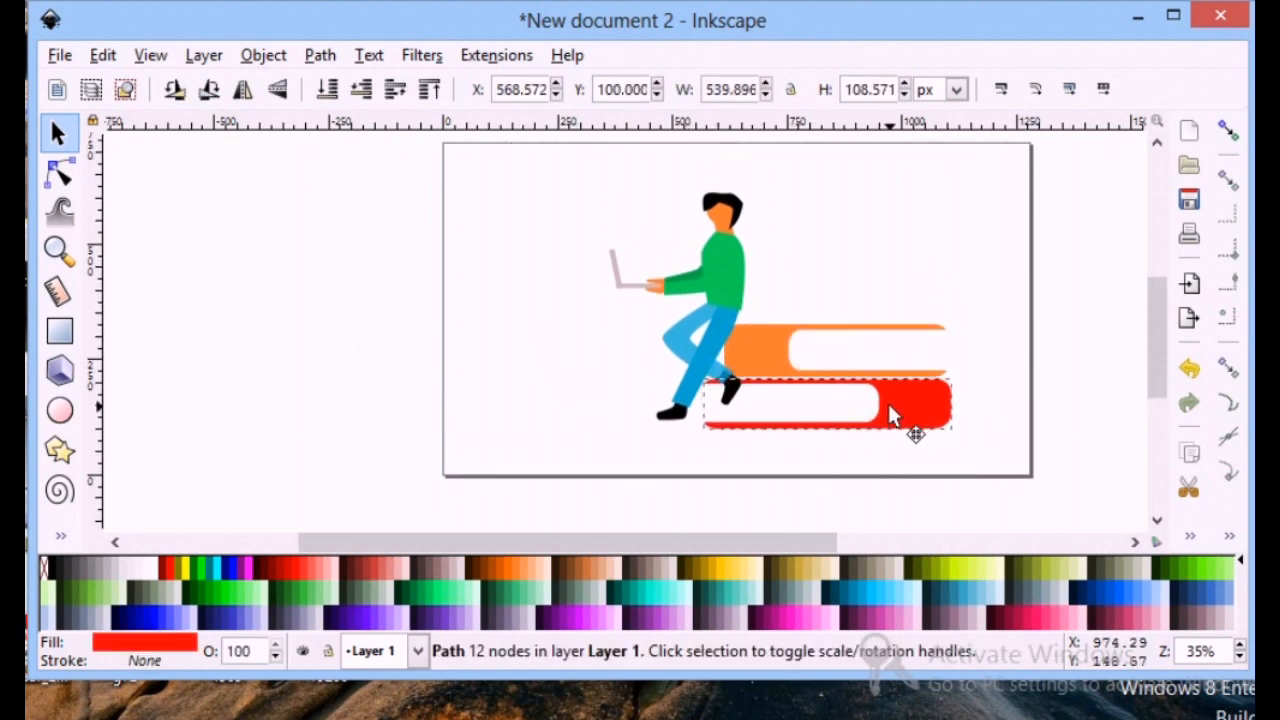
{"action": "key", "text": "Down"}
{"action": "left_click", "coordinate": [514, 329]}
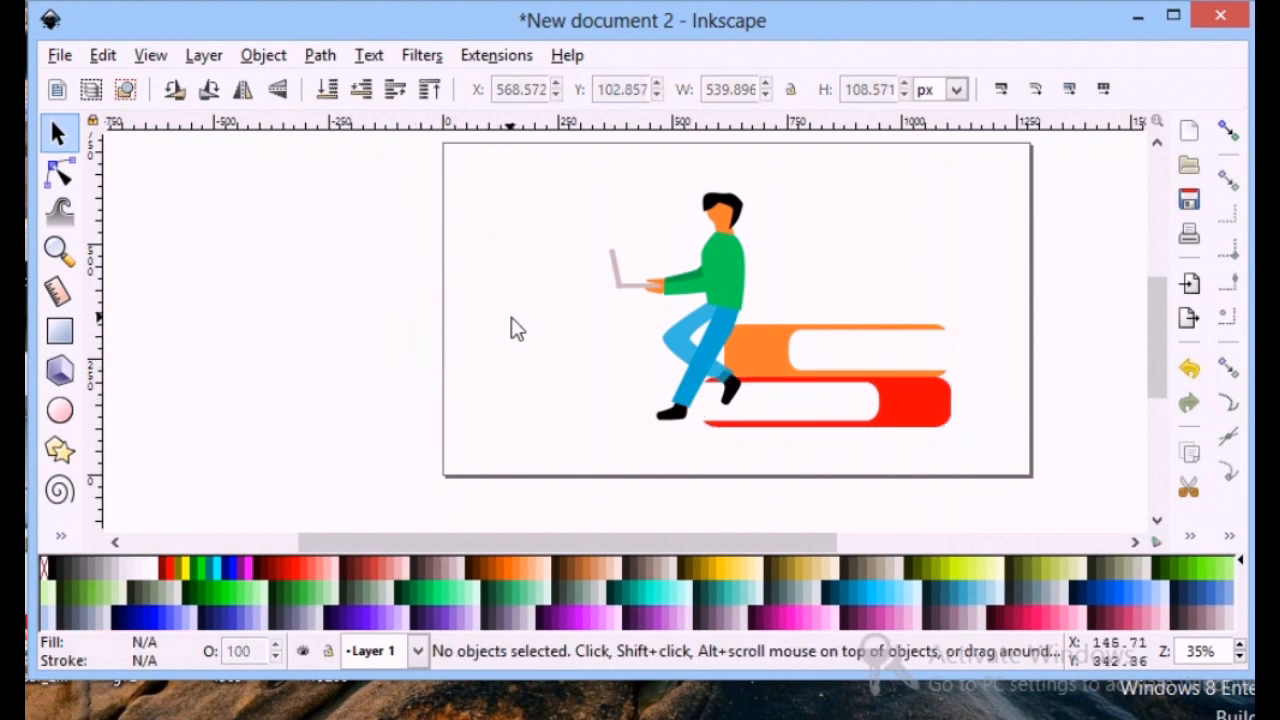
- Draw a red rectangle outside the page beside the character, about 109 px wide and 131 px high
{"action": "left_click", "coordinate": [59, 330]}
{"action": "left_click_drag", "start_coordinate": [290, 280], "coordinate": [341, 330]}
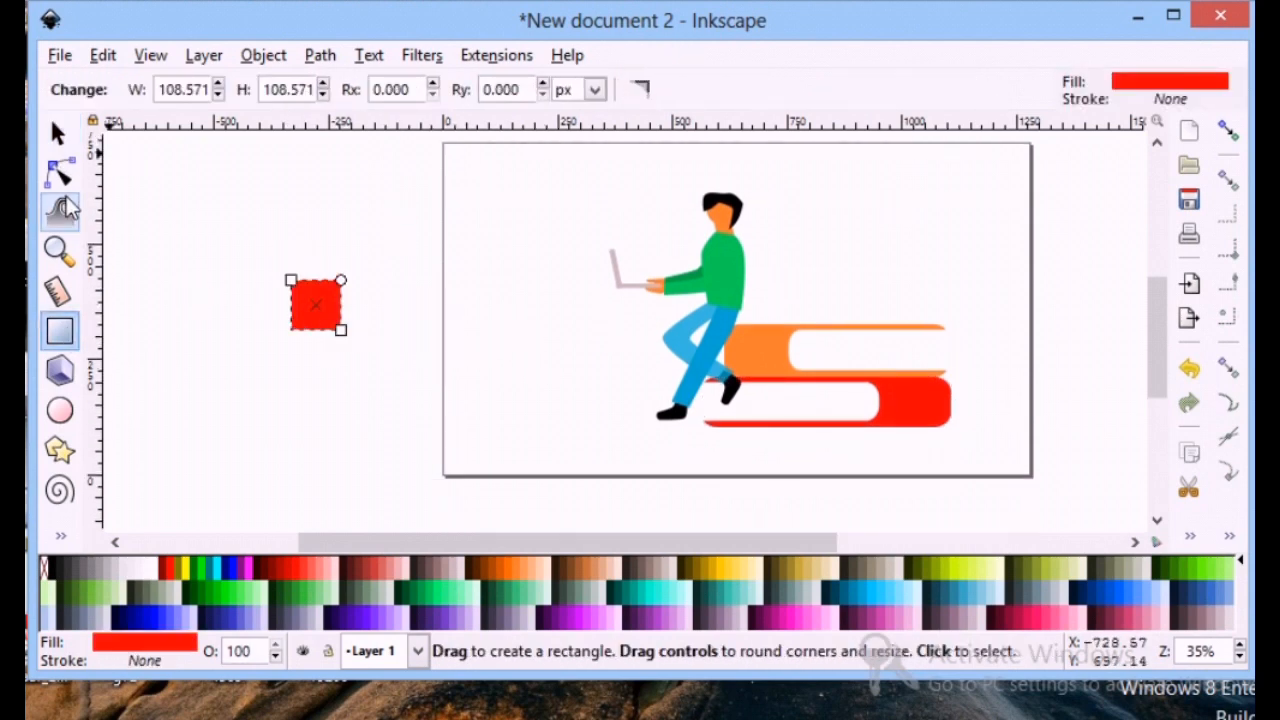
{"action": "key", "text": "s"}
{"action": "left_click_drag", "start_coordinate": [314, 343], "coordinate": [321, 374]}
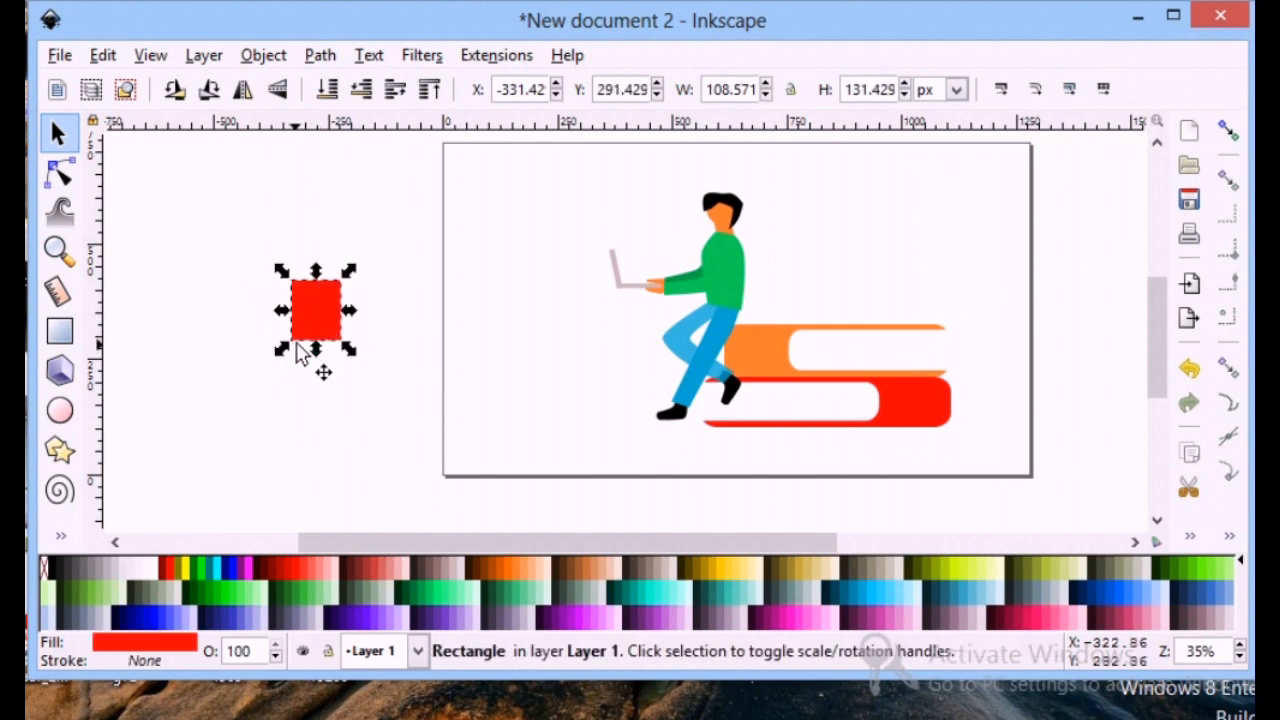
- Draw a triangle with the Pen tool along the red rectangle's lower edge, with its apex inside the rectangle
{"action": "left_click", "coordinate": [62, 530]}
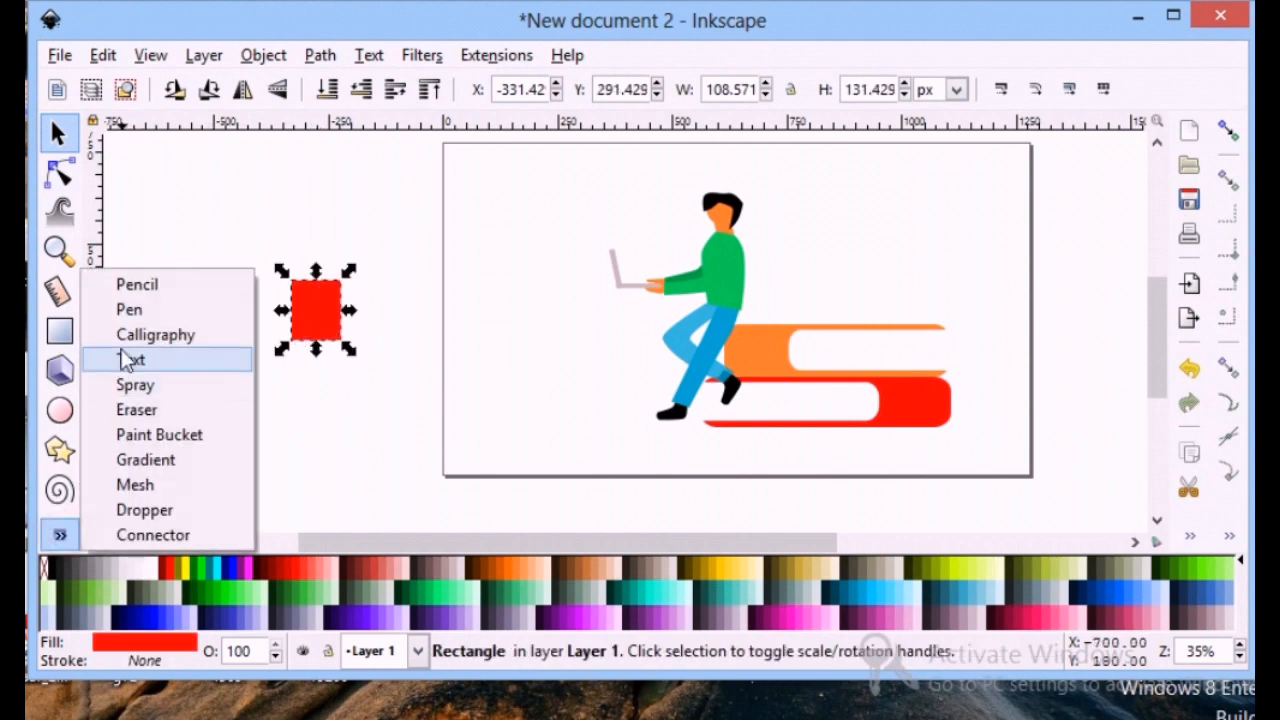
{"action": "left_click", "coordinate": [118, 309]}
{"action": "left_click", "coordinate": [291, 339]}
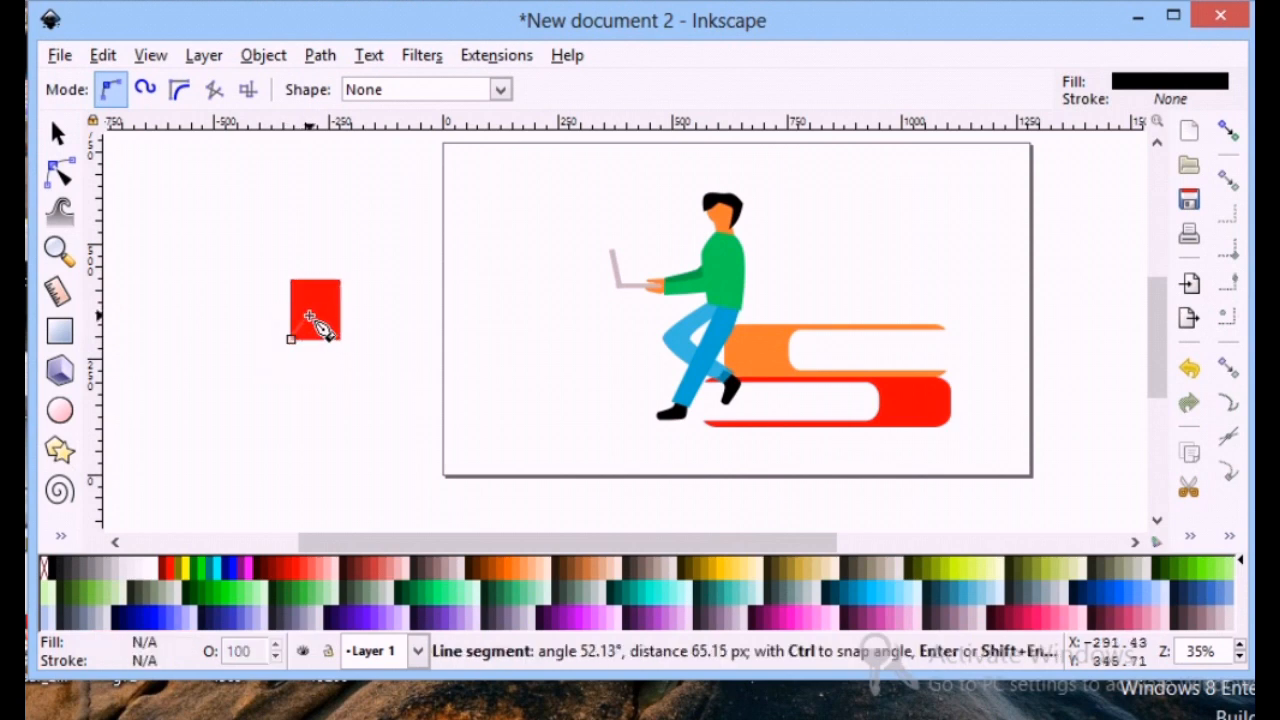
{"action": "double_click", "coordinate": [343, 343]}
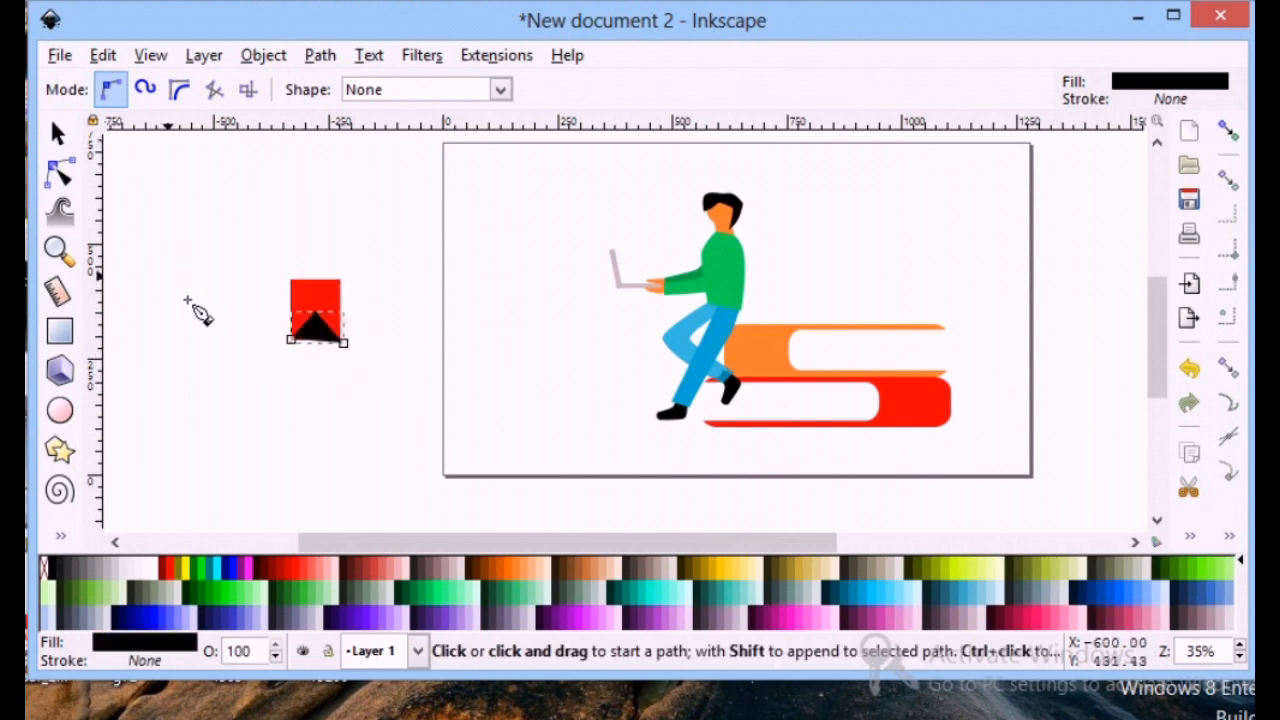
- Subtract the black triangle from the red rectangle with a Difference operation to form a notched bookmark ribbon
{"action": "left_click", "coordinate": [59, 143]}
{"action": "left_click", "coordinate": [303, 286], "text": "shift"}
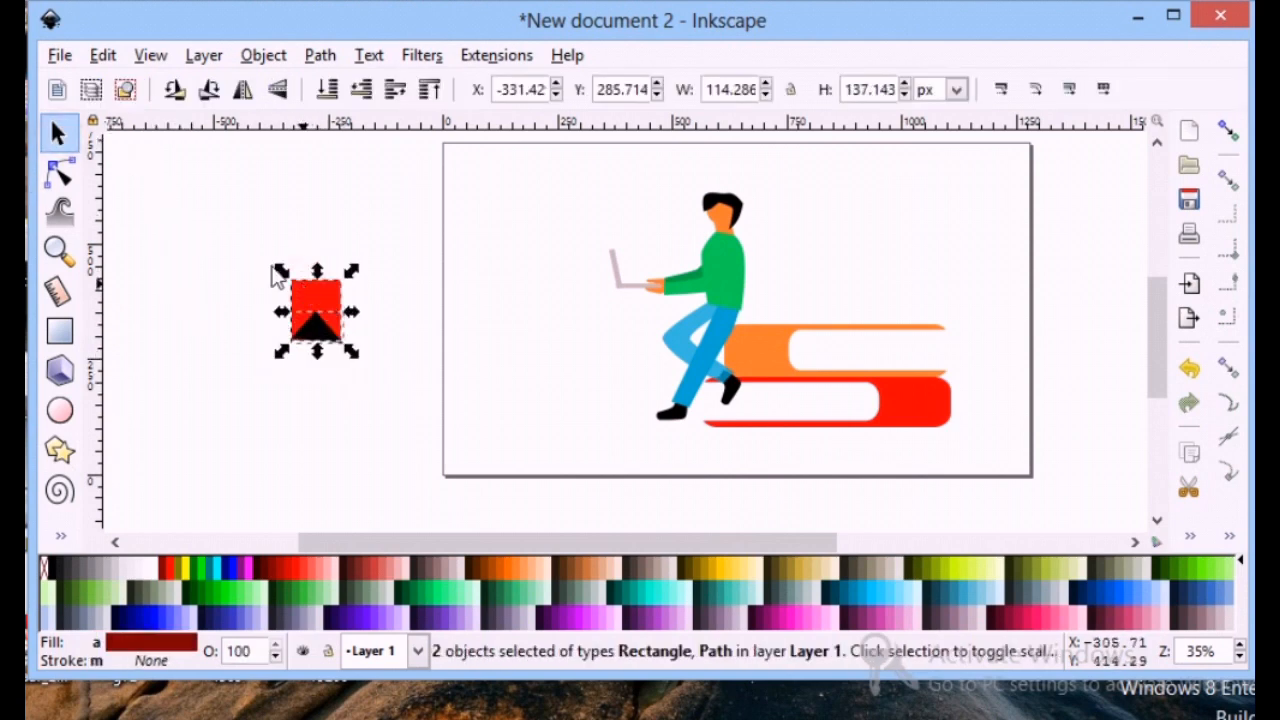
{"action": "left_click", "coordinate": [265, 57]}
{"action": "mouse_move", "coordinate": [320, 56]}
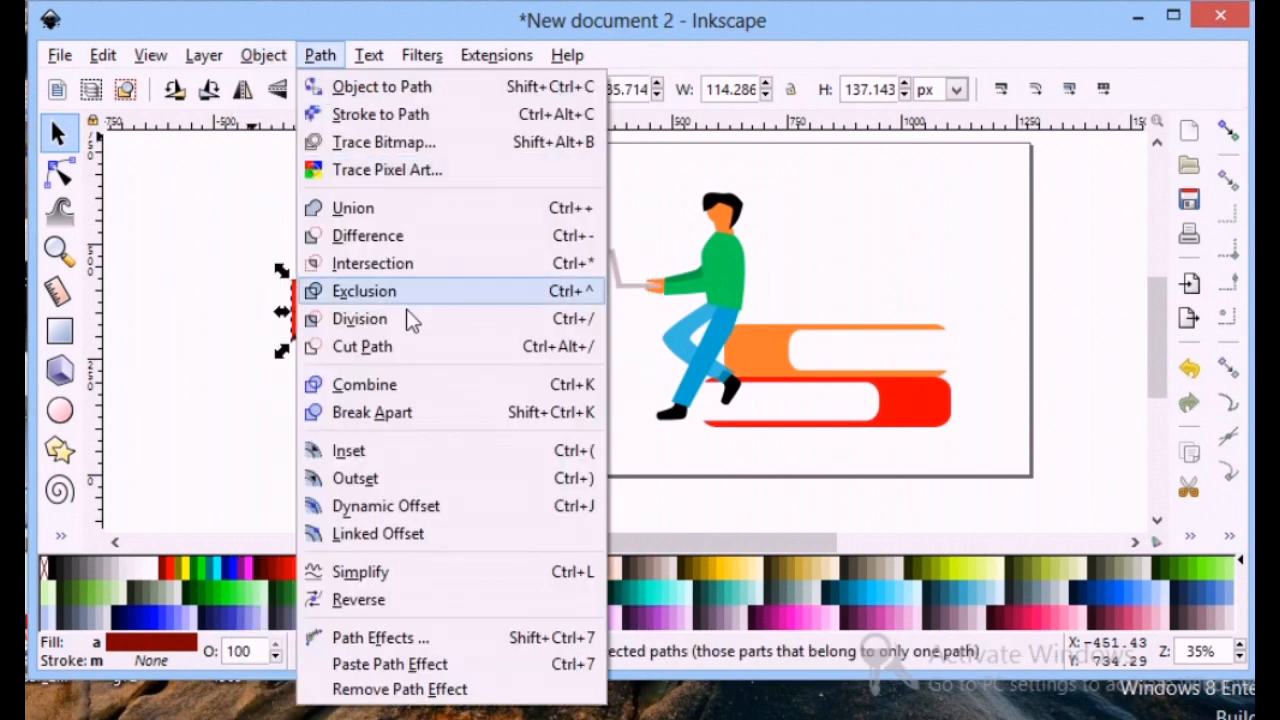
{"action": "left_click", "coordinate": [386, 242]}
{"action": "left_click", "coordinate": [329, 397]}
{"action": "left_click_drag", "start_coordinate": [361, 354], "coordinate": [256, 255]}
{"action": "left_click", "coordinate": [268, 325]}
- Delete the stray nodes at the lower corner of the bookmark to clean up its notch
{"action": "left_click", "coordinate": [60, 250]}
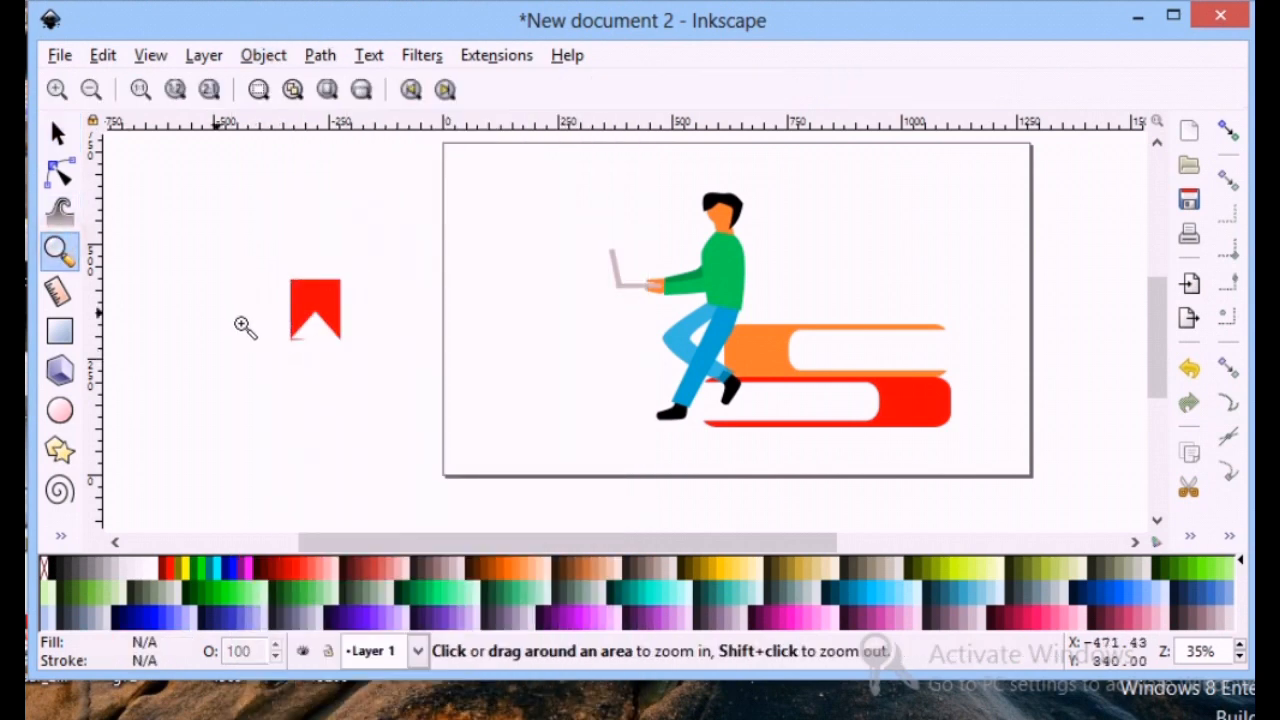
{"action": "left_click", "coordinate": [291, 340]}
{"action": "left_click", "coordinate": [59, 173]}
{"action": "left_click", "coordinate": [293, 341]}
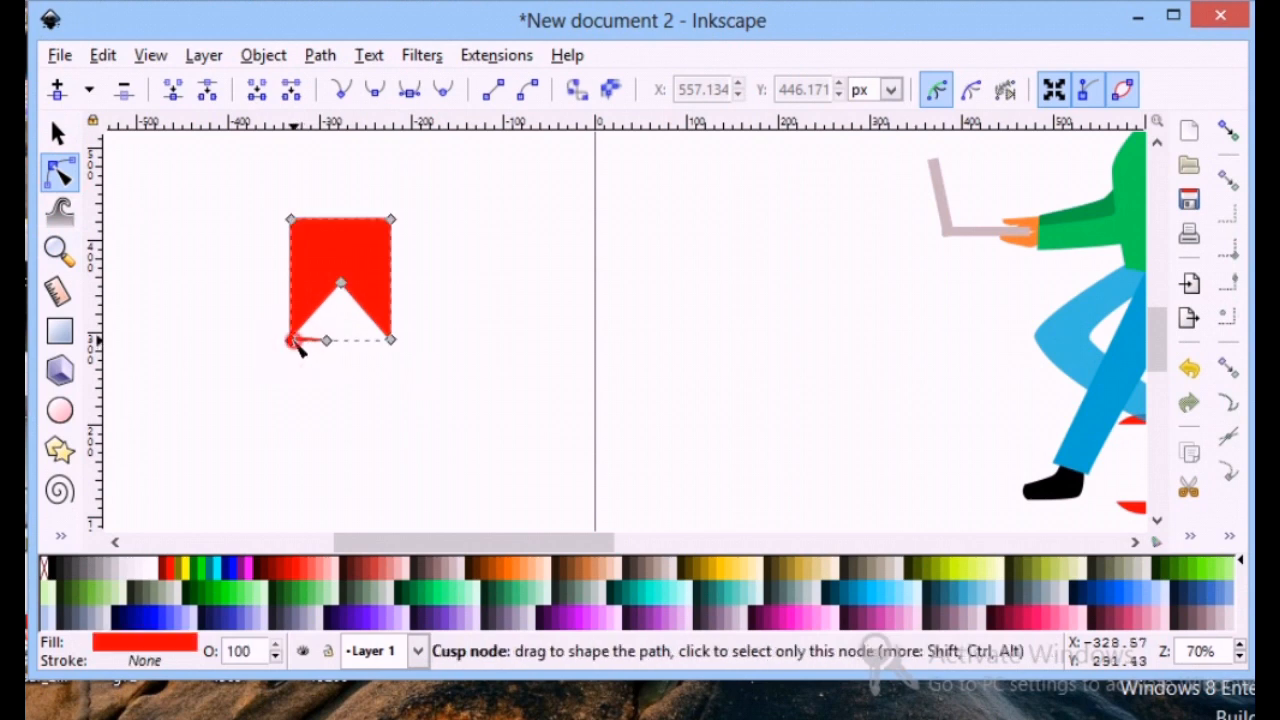
{"action": "left_click", "coordinate": [294, 342]}
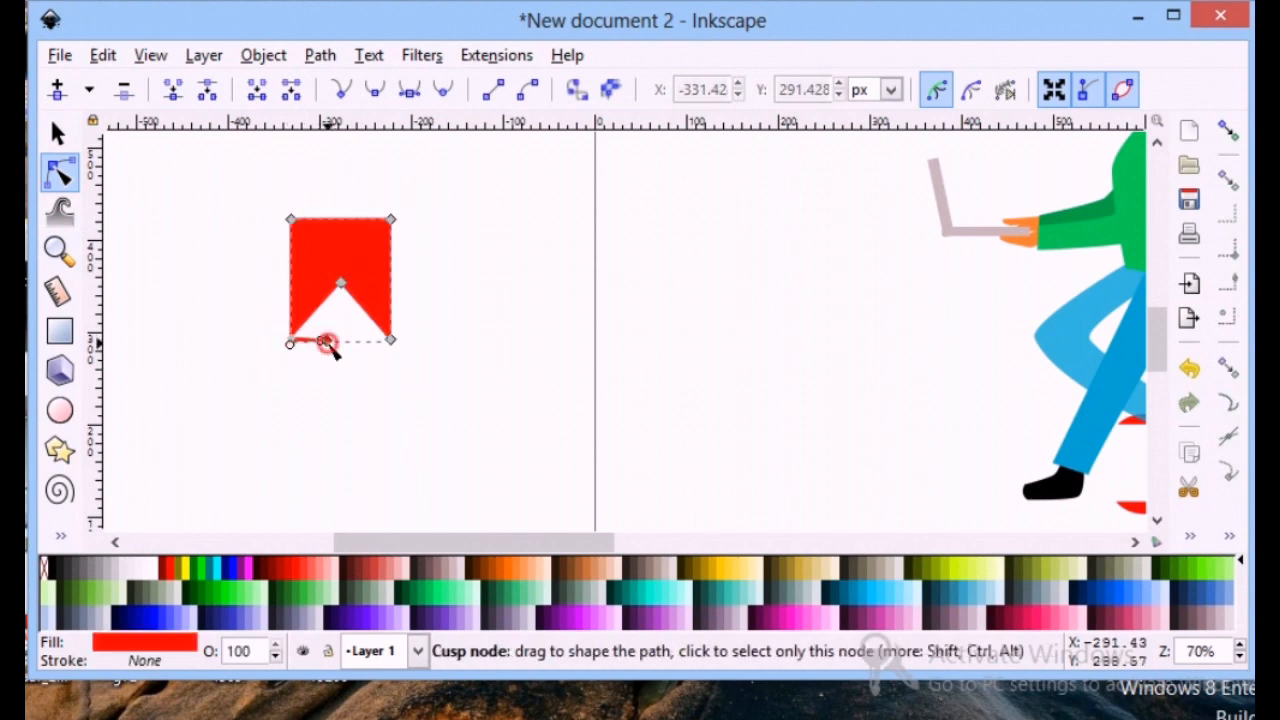
{"action": "left_click", "coordinate": [327, 343]}
{"action": "key", "text": "Delete"}
{"action": "left_click", "coordinate": [293, 341]}
{"action": "key", "text": "Delete"}
{"action": "left_click", "coordinate": [310, 380]}
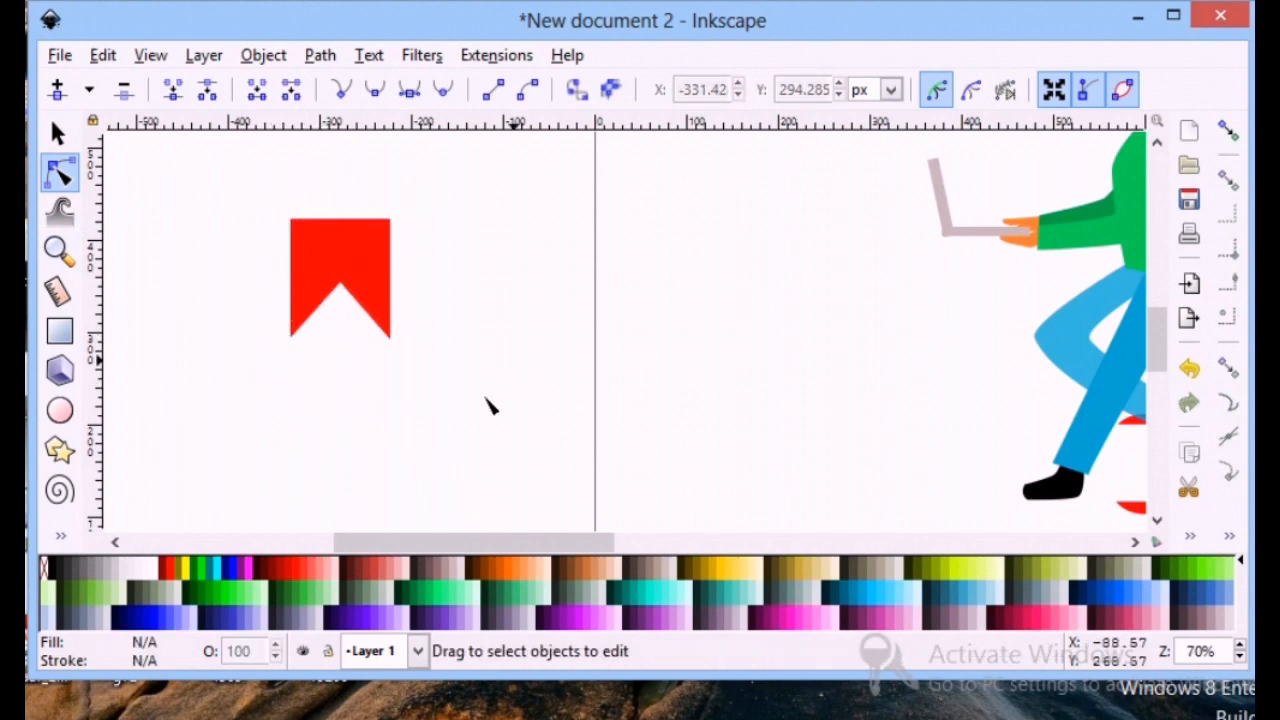
- Move the bookmark onto the white page area of the orange book and shrink it to about 43 × 72 px
{"action": "left_click_drag", "start_coordinate": [490, 405], "coordinate": [256, 186]}
{"action": "left_click", "coordinate": [57, 133]}
{"action": "left_click_drag", "start_coordinate": [357, 334], "coordinate": [735, 396]}
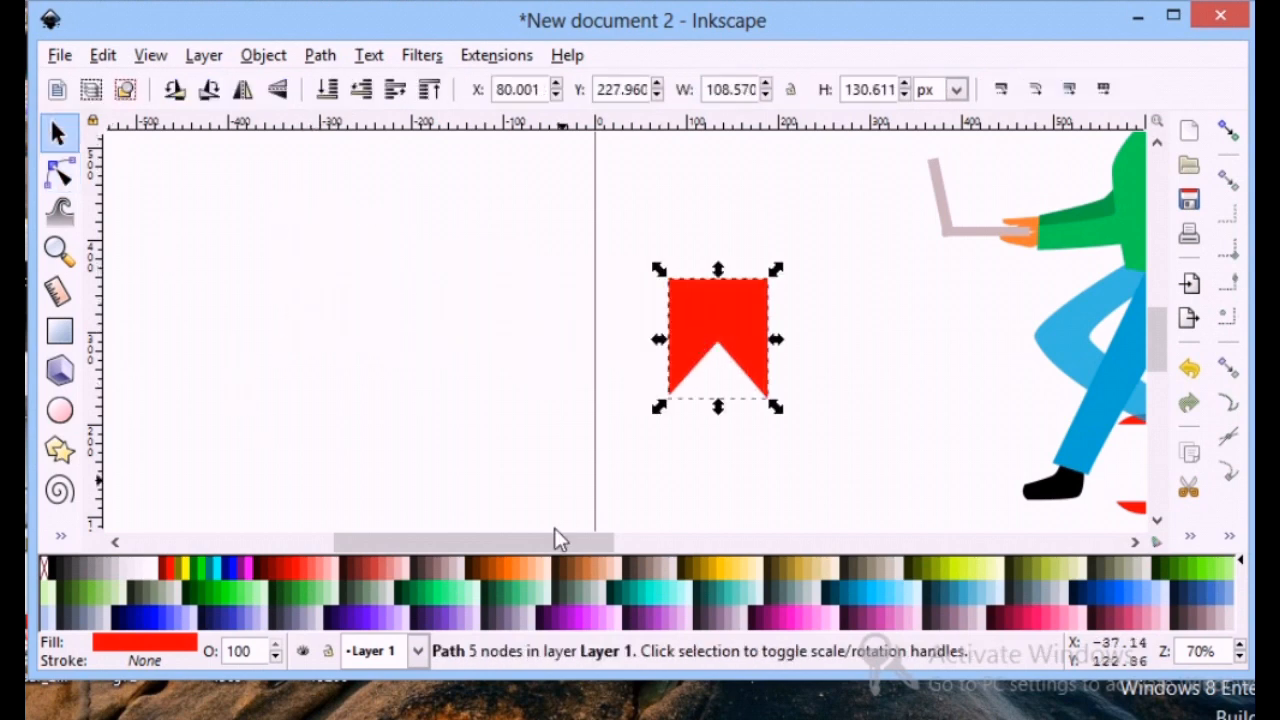
{"action": "mouse_move", "coordinate": [558, 525]}
{"action": "left_mouse_down"}
{"action": "mouse_move", "coordinate": [513, 527]}
{"action": "mouse_move", "coordinate": [538, 528]}
{"action": "left_mouse_up"}
{"action": "left_click_drag", "start_coordinate": [546, 539], "coordinate": [649, 534]}
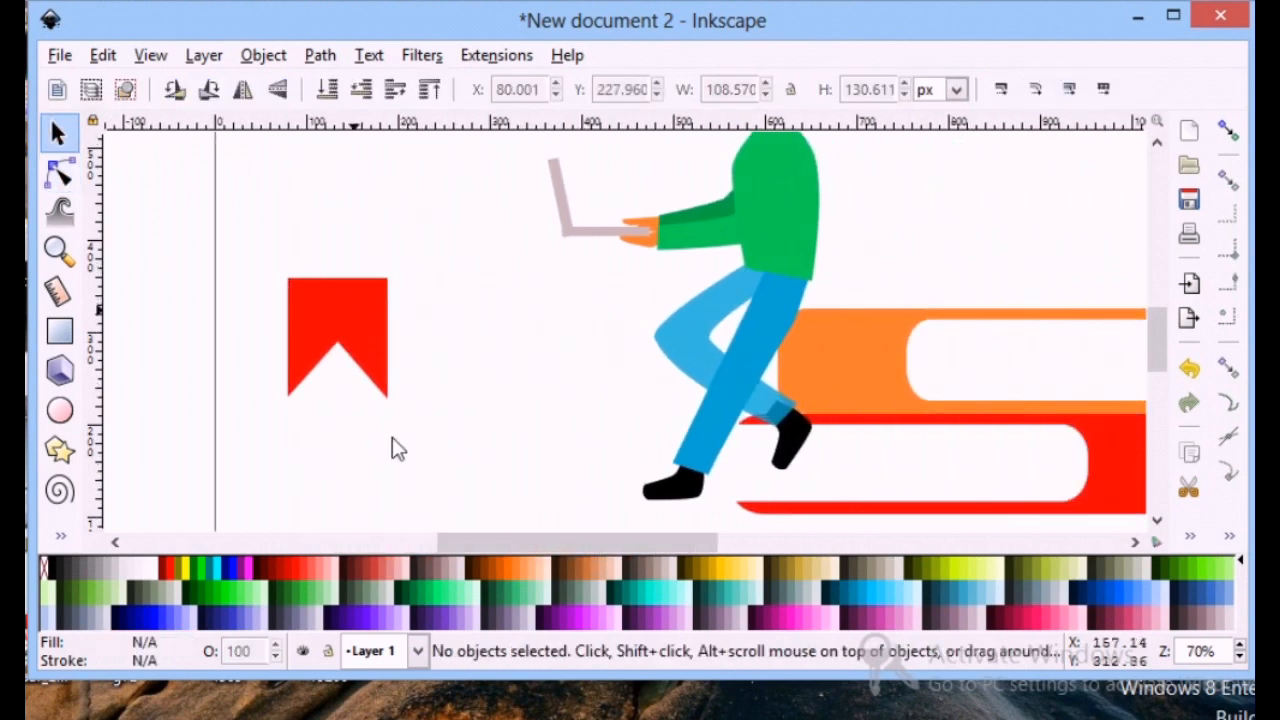
{"action": "left_click_drag", "start_coordinate": [559, 541], "coordinate": [609, 541]}
{"action": "left_click_drag", "start_coordinate": [125, 385], "coordinate": [957, 419]}
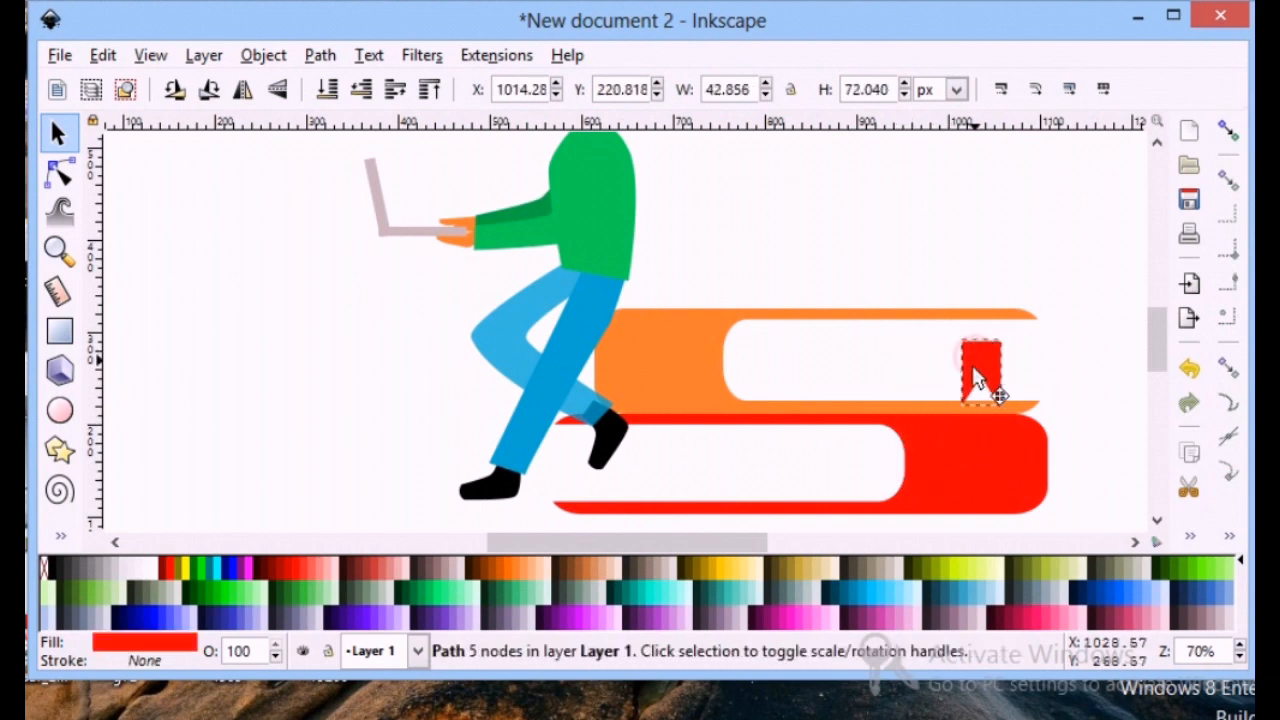
{"action": "left_click_drag", "start_coordinate": [975, 370], "coordinate": [974, 374]}
{"action": "left_click", "coordinate": [328, 329]}
- Group the character with the books and bookmark, and shrink the group into the lower right area of the page
{"action": "scroll", "coordinate": [118, 212], "scroll_direction": "down", "scroll_amount": 3}
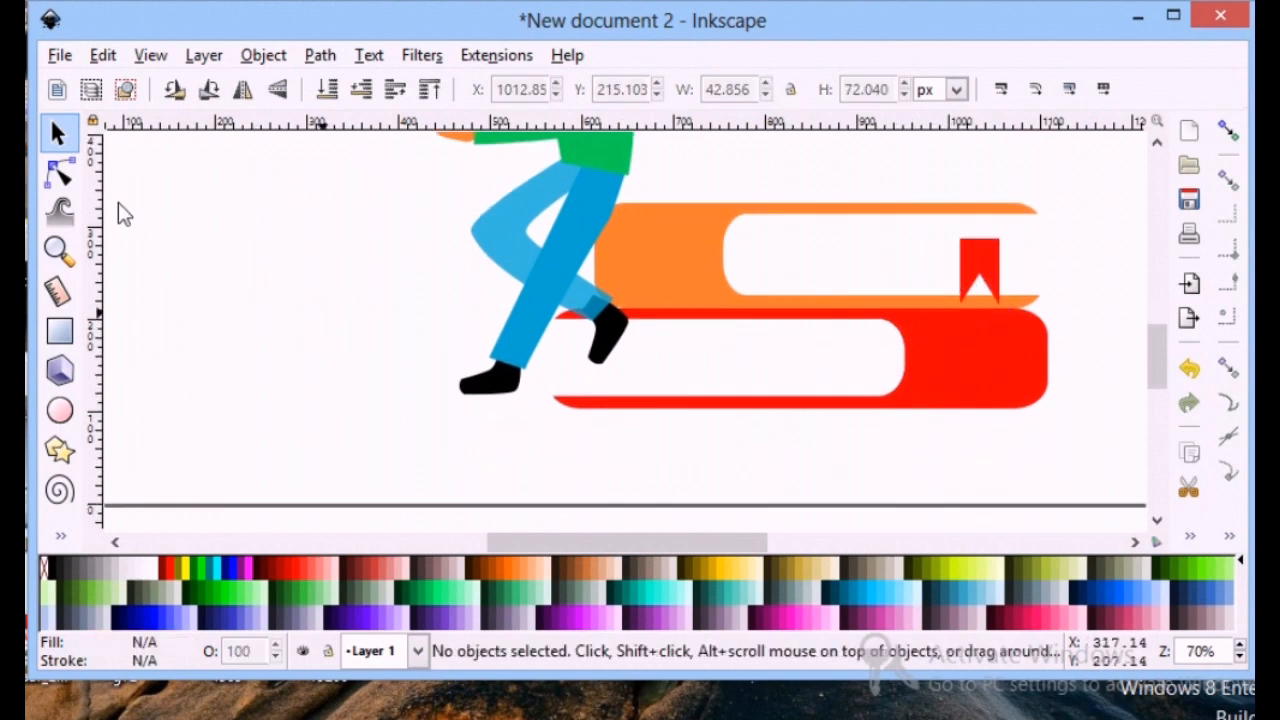
{"action": "left_click", "coordinate": [57, 262]}
{"action": "left_click", "coordinate": [91, 89]}
{"action": "scroll", "coordinate": [243, 363], "scroll_direction": "up", "scroll_amount": 2}
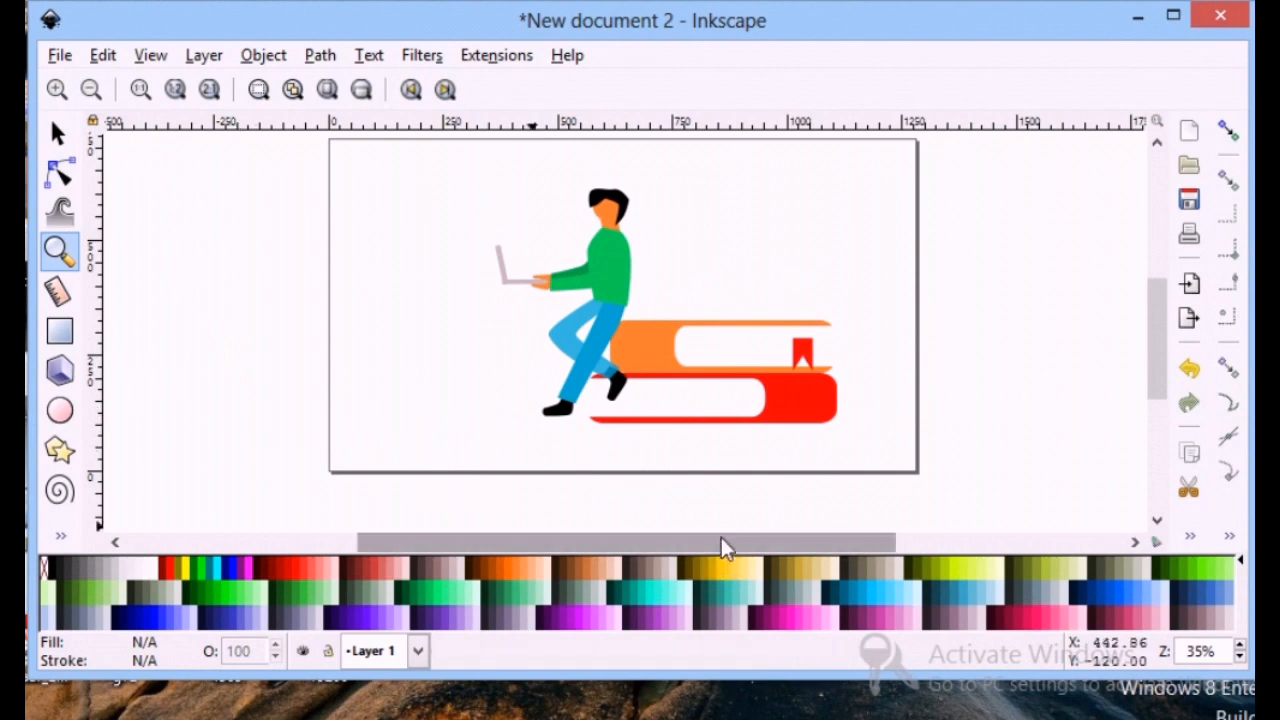
{"action": "mouse_move", "coordinate": [721, 537]}
{"action": "left_mouse_down"}
{"action": "mouse_move", "coordinate": [687, 541]}
{"action": "mouse_move", "coordinate": [700, 541]}
{"action": "left_mouse_up"}
{"action": "left_click", "coordinate": [57, 133]}
{"action": "left_click_drag", "start_coordinate": [500, 168], "coordinate": [905, 442]}
{"action": "key", "text": "ctrl+g"}
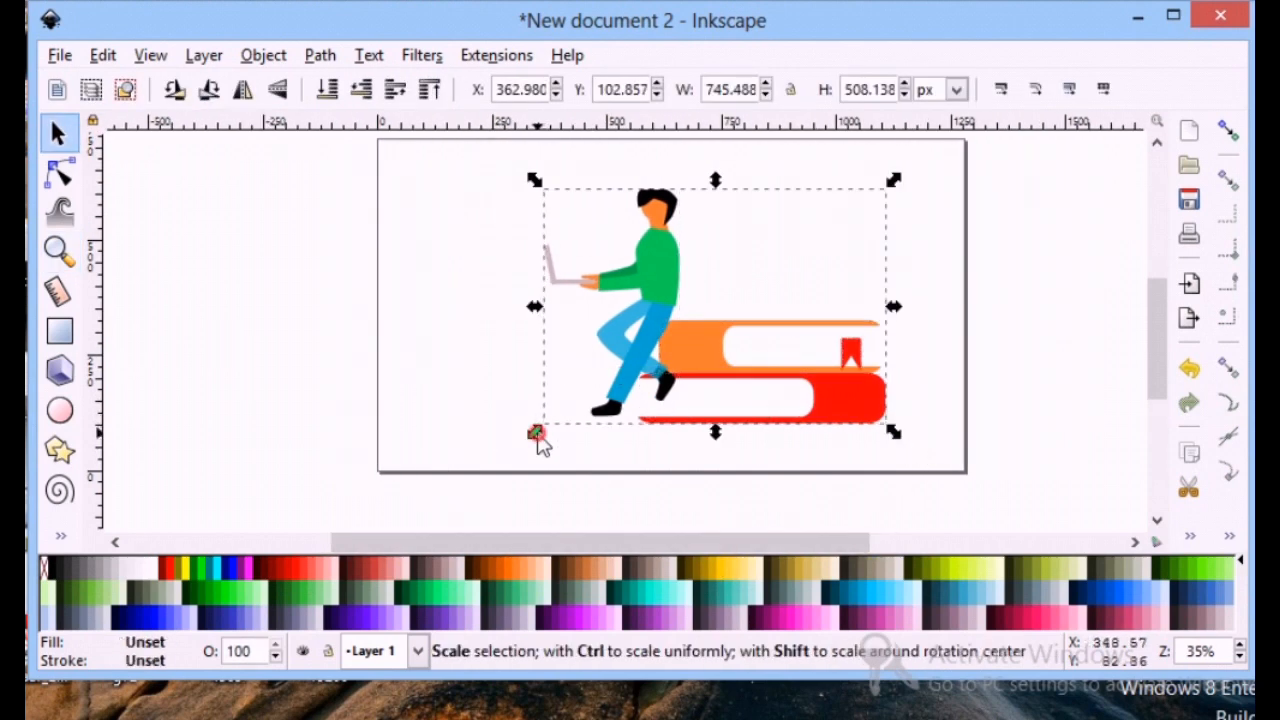
{"action": "left_click_drag", "start_coordinate": [537, 433], "coordinate": [693, 373]}
{"action": "left_click_drag", "start_coordinate": [788, 334], "coordinate": [803, 361]}
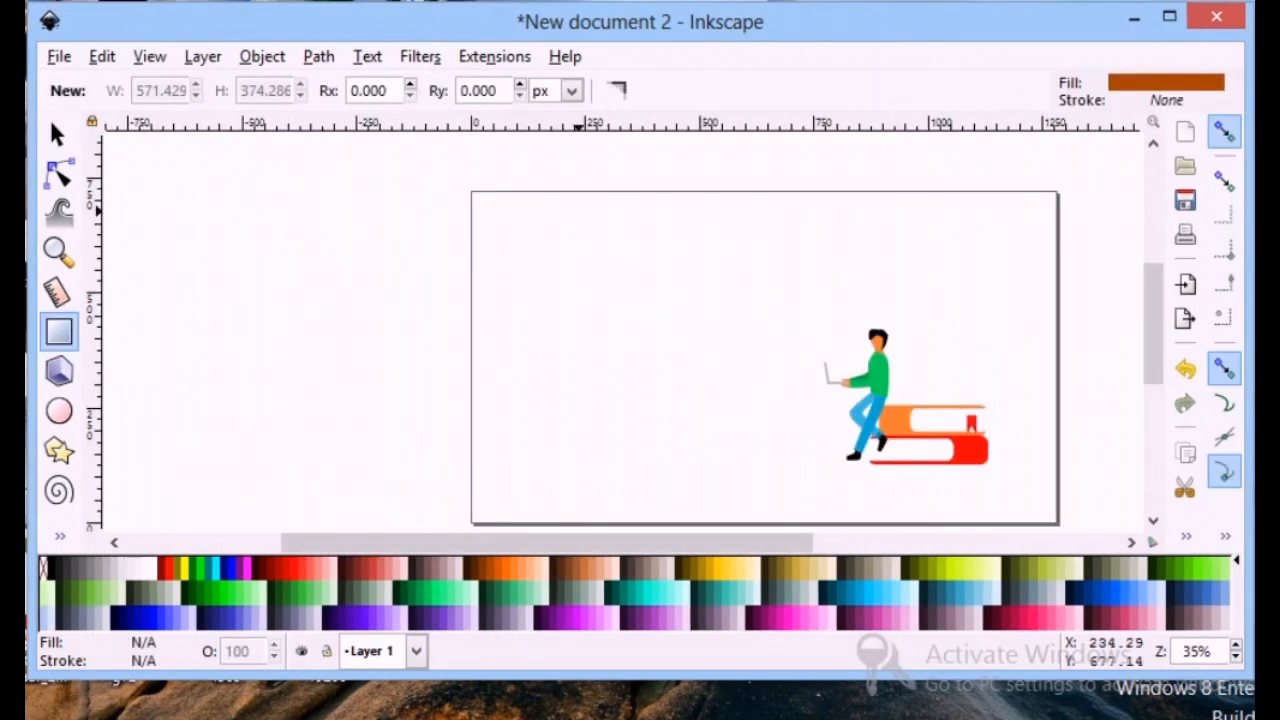
- Draw a rectangle about 540 × 386 px on the left half of the page and fill it light grey
{"action": "mouse_move", "coordinate": [489, 242]}
{"action": "left_mouse_down"}
{"action": "mouse_move", "coordinate": [729, 401]}
{"action": "mouse_move", "coordinate": [752, 445]}
{"action": "left_mouse_up"}
{"action": "key", "text": "s"}
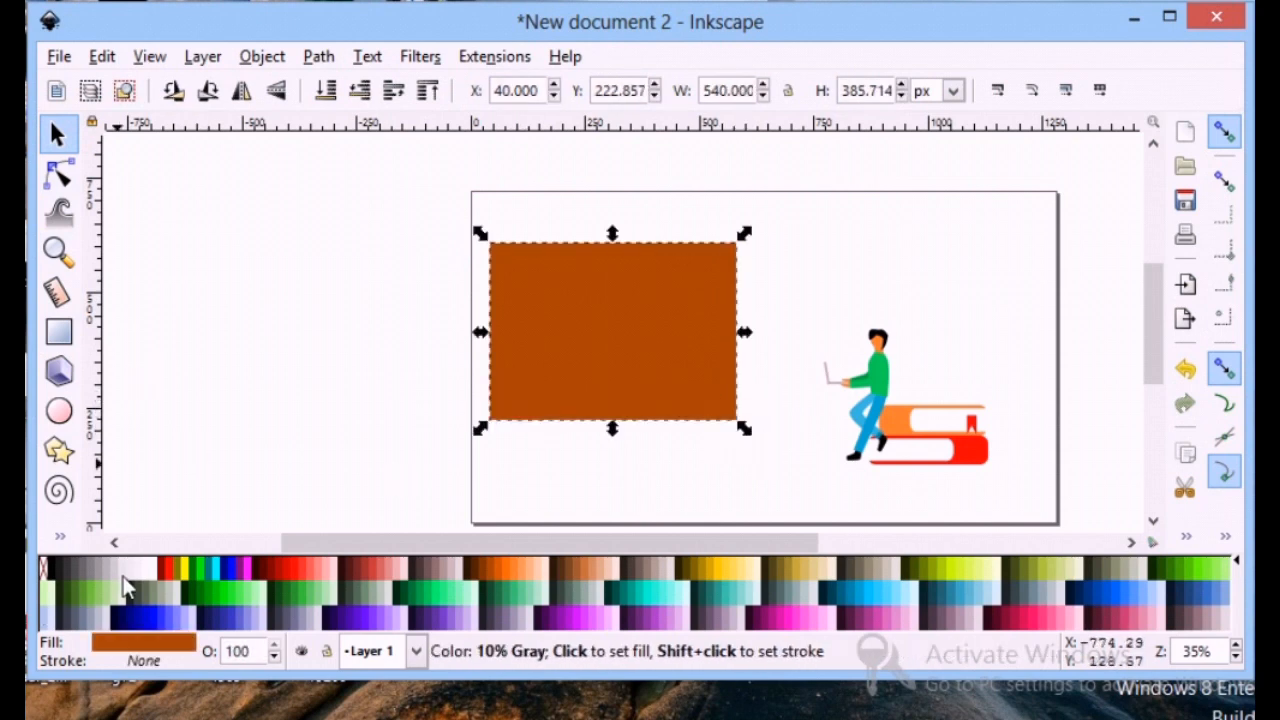
{"action": "left_click", "coordinate": [118, 573]}
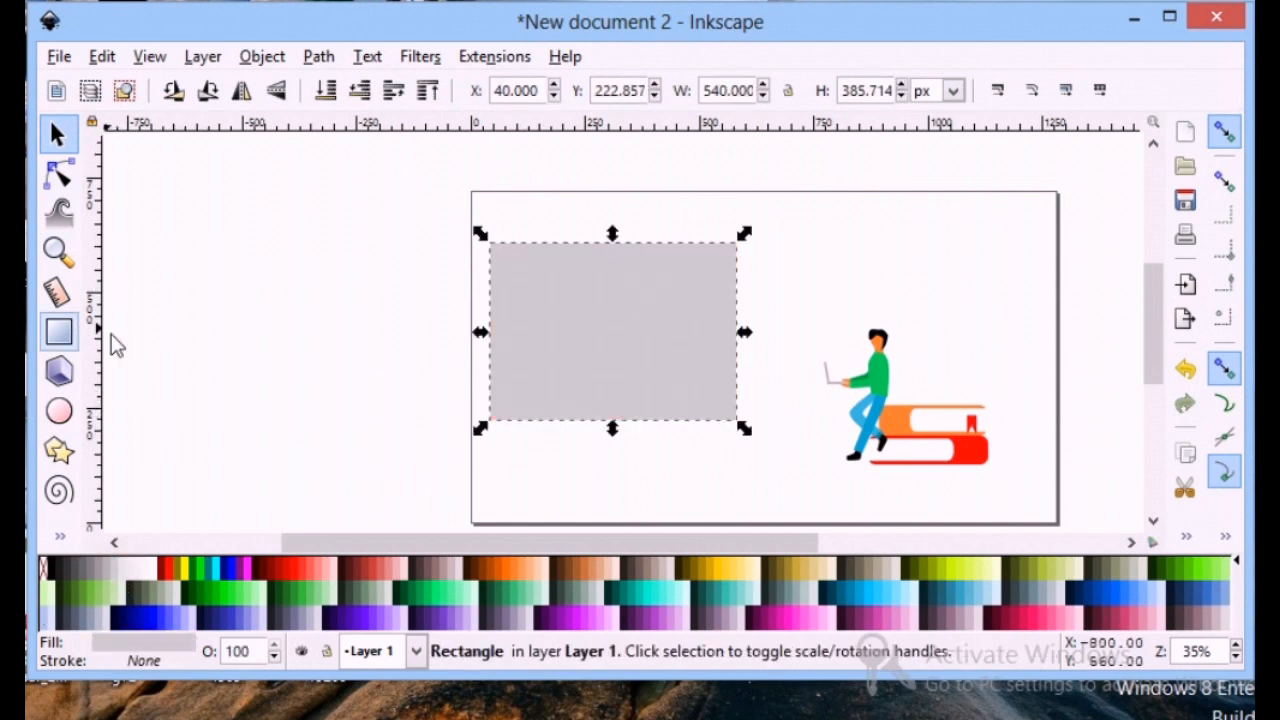
- Duplicate the grey rectangle, shrink the copy around its centre to about 437 × 334 px with snapping turned off, and fill it white
{"action": "right_click", "coordinate": [545, 325]}
{"action": "left_click", "coordinate": [549, 349]}
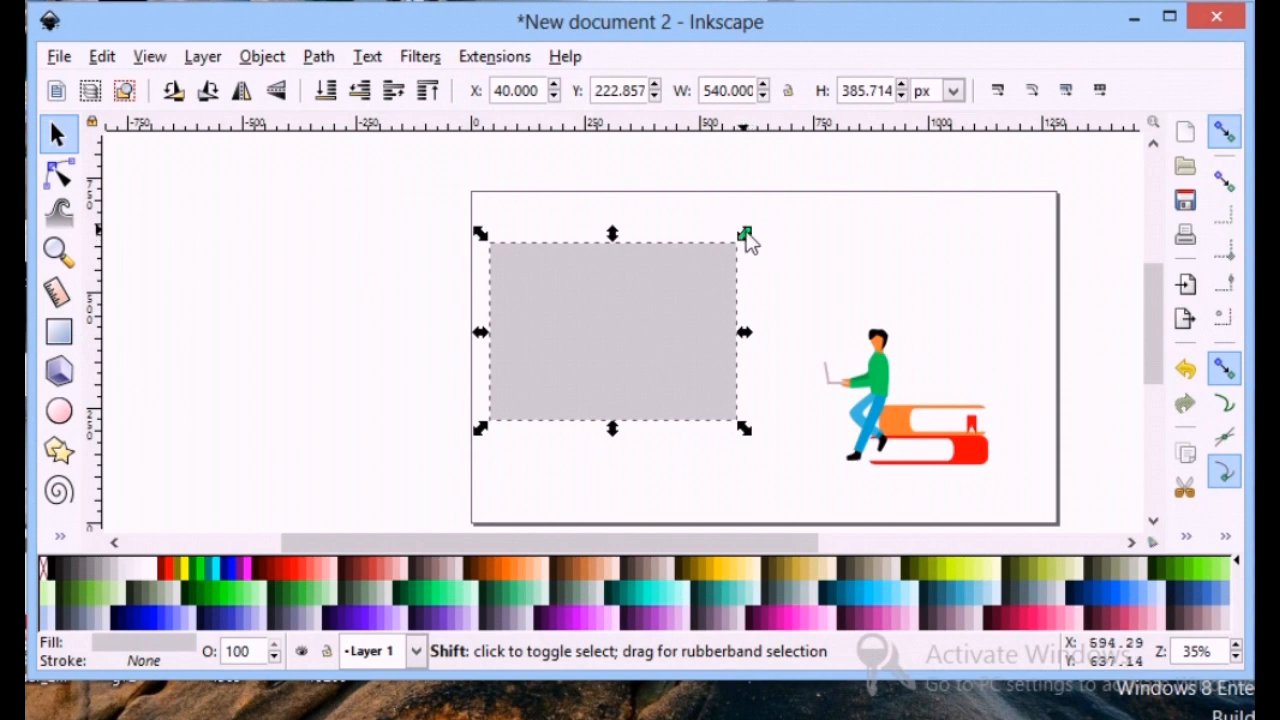
{"action": "left_click_drag", "start_coordinate": [748, 240], "coordinate": [722, 244]}
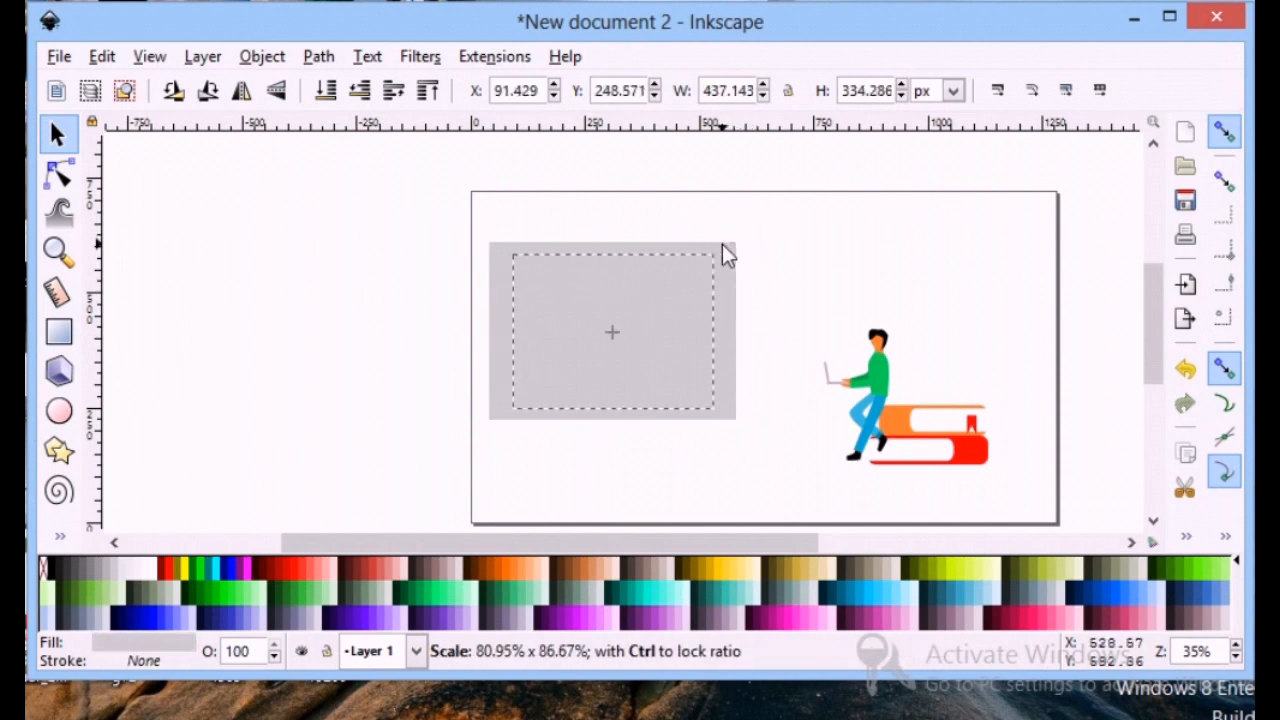
{"action": "left_click", "coordinate": [1226, 133]}
{"action": "left_click", "coordinate": [151, 572]}
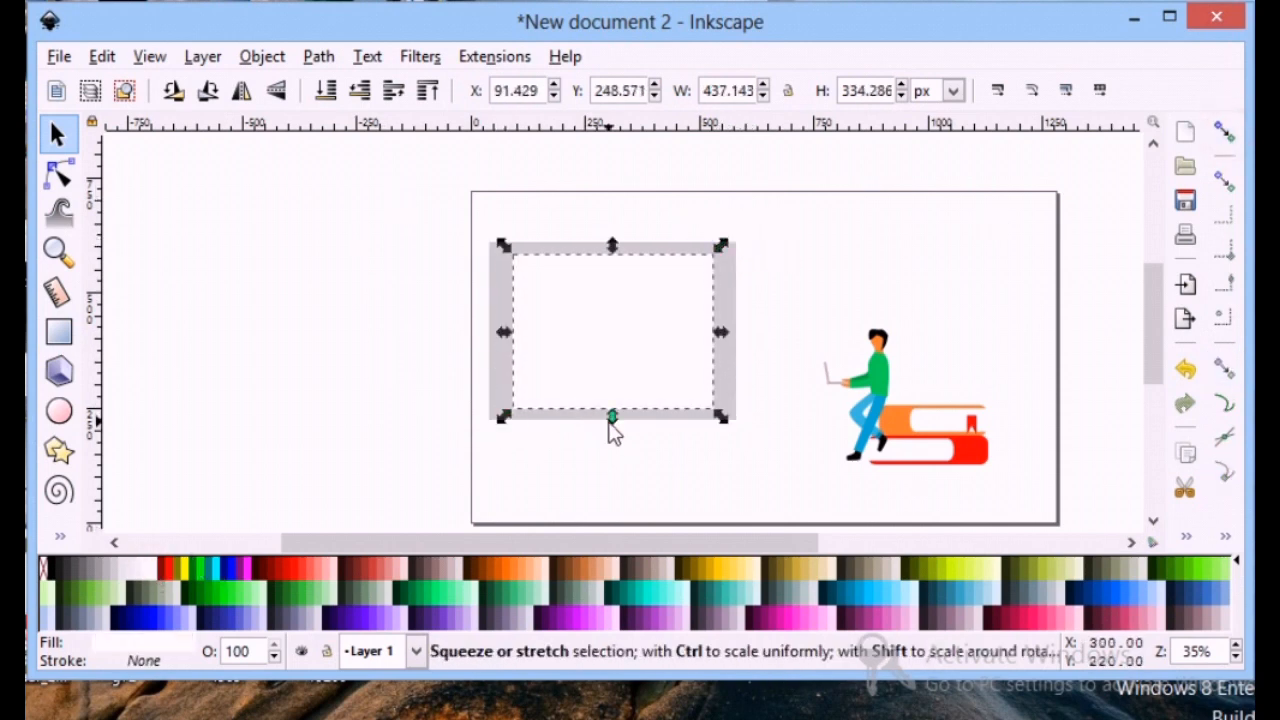
- Resize the white rectangle to about 483 × 320 px so it leaves a narrow grey frame at the sides
{"action": "mouse_move", "coordinate": [507, 423]}
{"action": "left_mouse_down"}
{"action": "mouse_move", "coordinate": [472, 420]}
{"action": "mouse_move", "coordinate": [503, 404]}
{"action": "left_mouse_up"}
{"action": "left_click", "coordinate": [480, 432]}
{"action": "key", "text": "ctrl+z"}
{"action": "left_click", "coordinate": [534, 388]}
{"action": "mouse_move", "coordinate": [720, 410]}
{"action": "left_mouse_down"}
{"action": "mouse_move", "coordinate": [729, 429]}
{"action": "mouse_move", "coordinate": [731, 408]}
{"action": "left_mouse_up"}
{"action": "left_click_drag", "start_coordinate": [503, 332], "coordinate": [492, 332]}
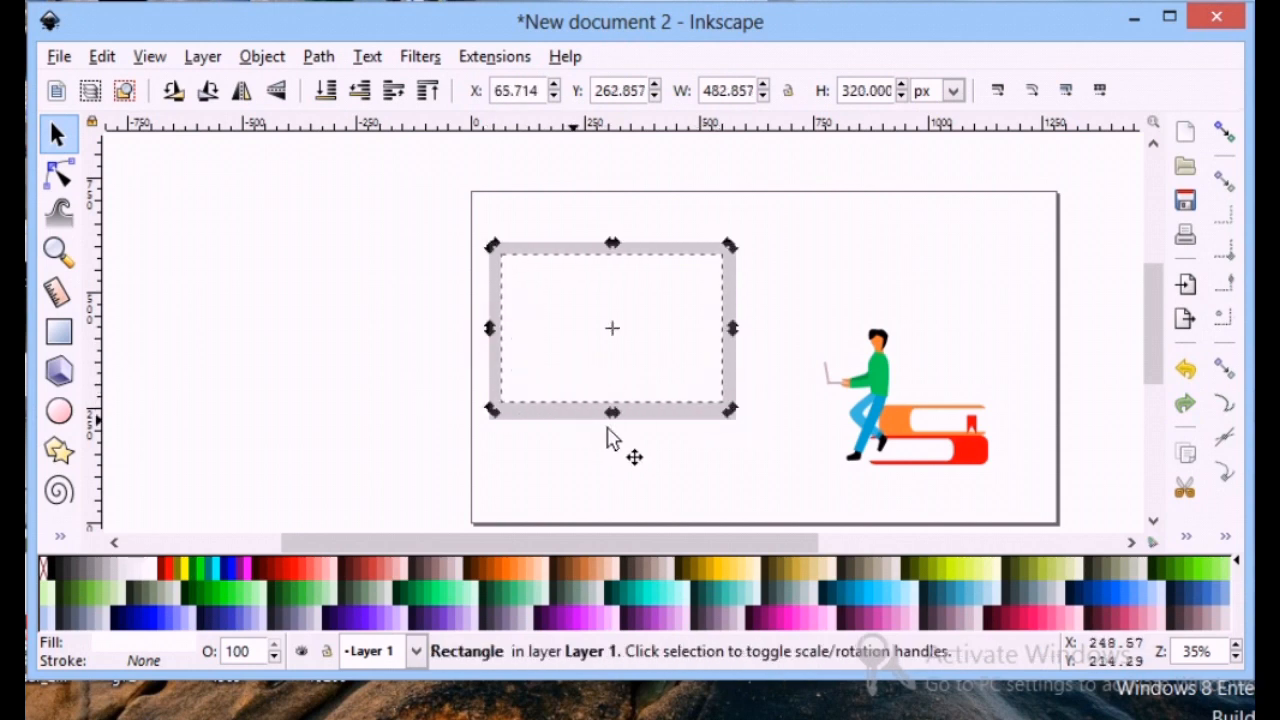
- Stretch the grey rectangle downward to about 431 px high to make a thicker lower edge below the white area
{"action": "left_click", "coordinate": [640, 414]}
{"action": "left_click_drag", "start_coordinate": [614, 437], "coordinate": [609, 455]}
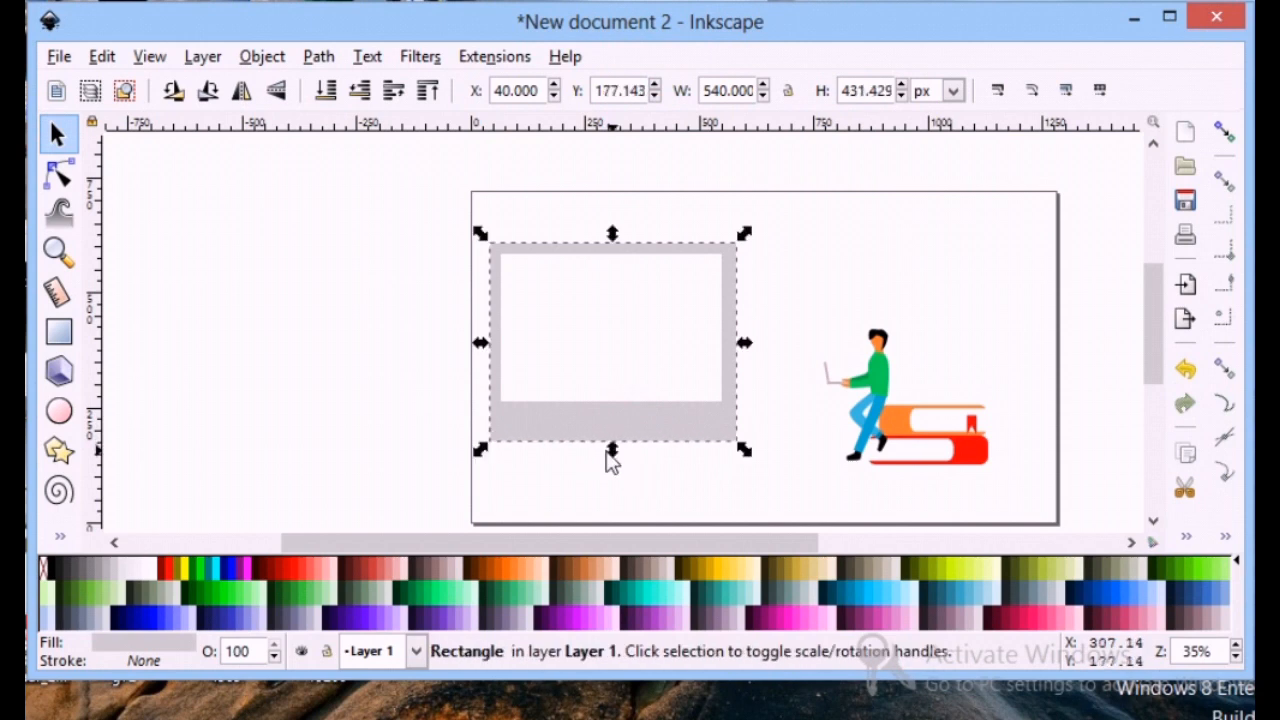
{"action": "left_click", "coordinate": [214, 395]}
{"action": "left_click", "coordinate": [574, 393]}
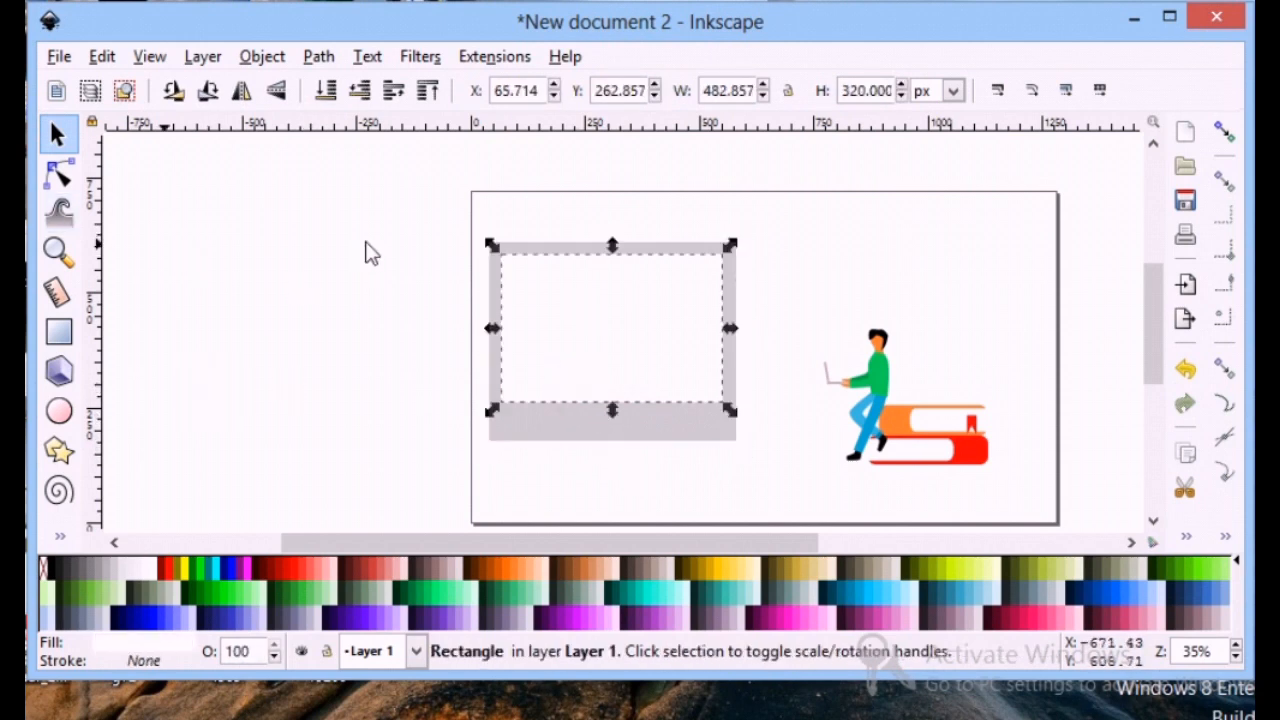
{"action": "left_click", "coordinate": [176, 362]}
- Draw a head ellipse about 117 × 131 px beside the page and cover its upper part with black hair using the Pen tool
{"action": "left_click", "coordinate": [59, 410]}
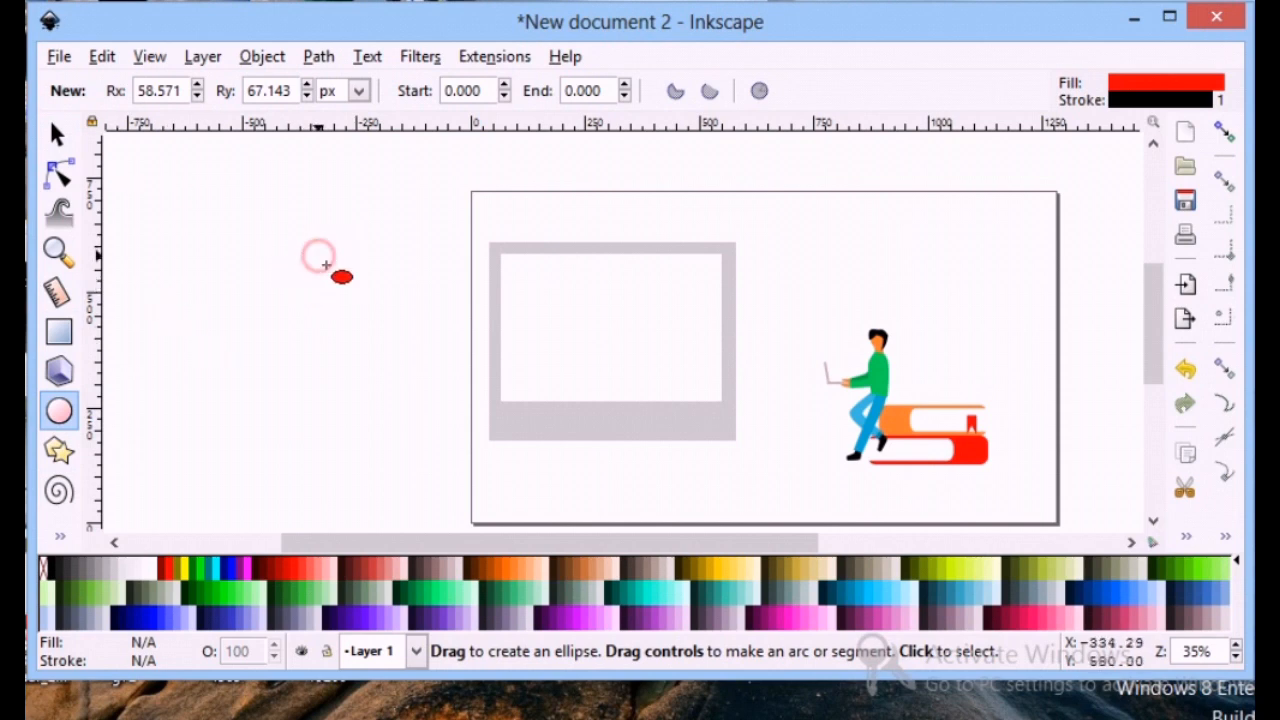
{"action": "left_click_drag", "start_coordinate": [320, 258], "coordinate": [372, 316]}
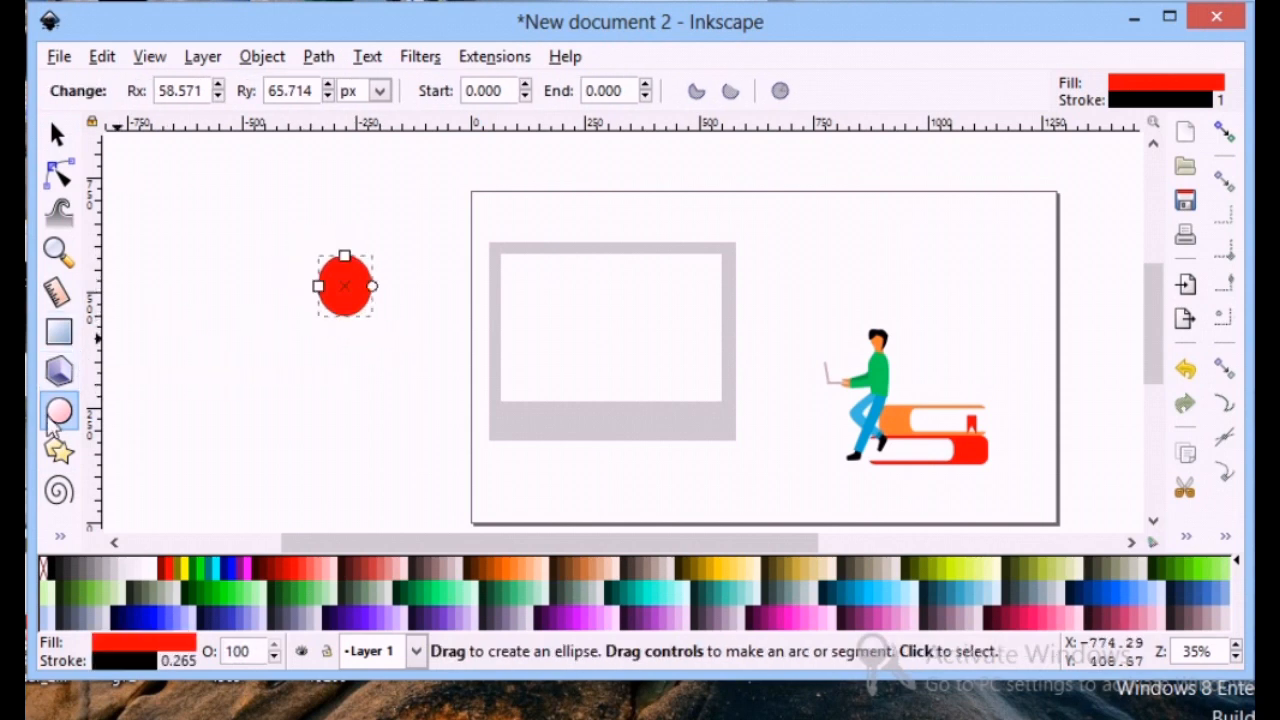
{"action": "left_click", "coordinate": [60, 532]}
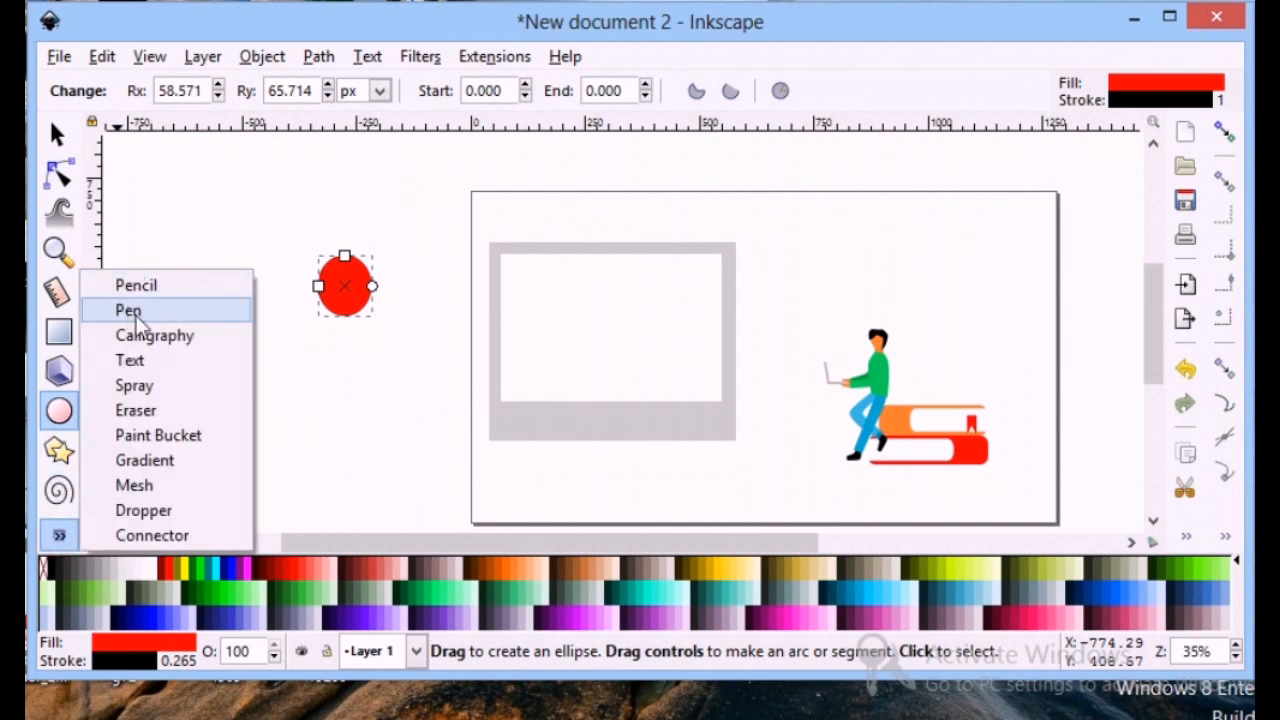
{"action": "left_click", "coordinate": [147, 310]}
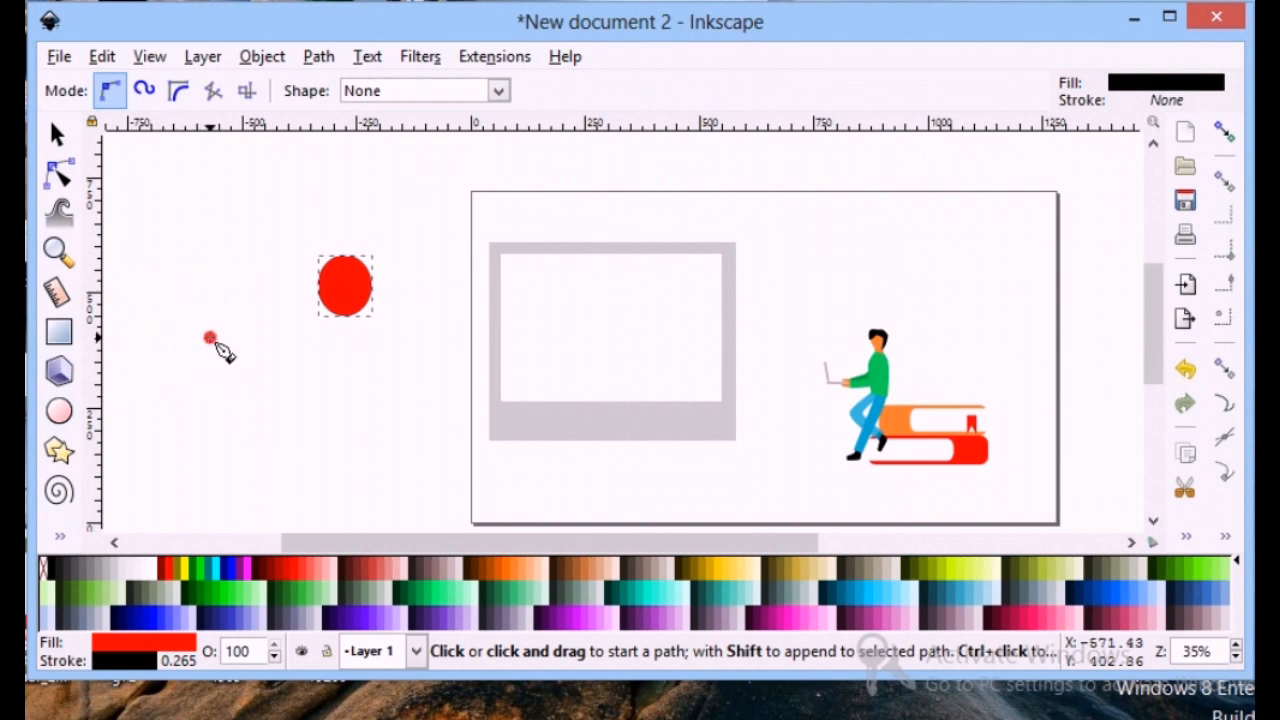
{"action": "left_click", "coordinate": [210, 338]}
{"action": "left_click_drag", "start_coordinate": [185, 353], "coordinate": [388, 284]}
{"action": "left_click", "coordinate": [210, 338]}
{"action": "key", "text": "s"}
{"action": "left_click_drag", "start_coordinate": [393, 231], "coordinate": [382, 235]}
- Remove the head ellipse's stroke and fill it orange as skin
{"action": "left_click", "coordinate": [343, 308]}
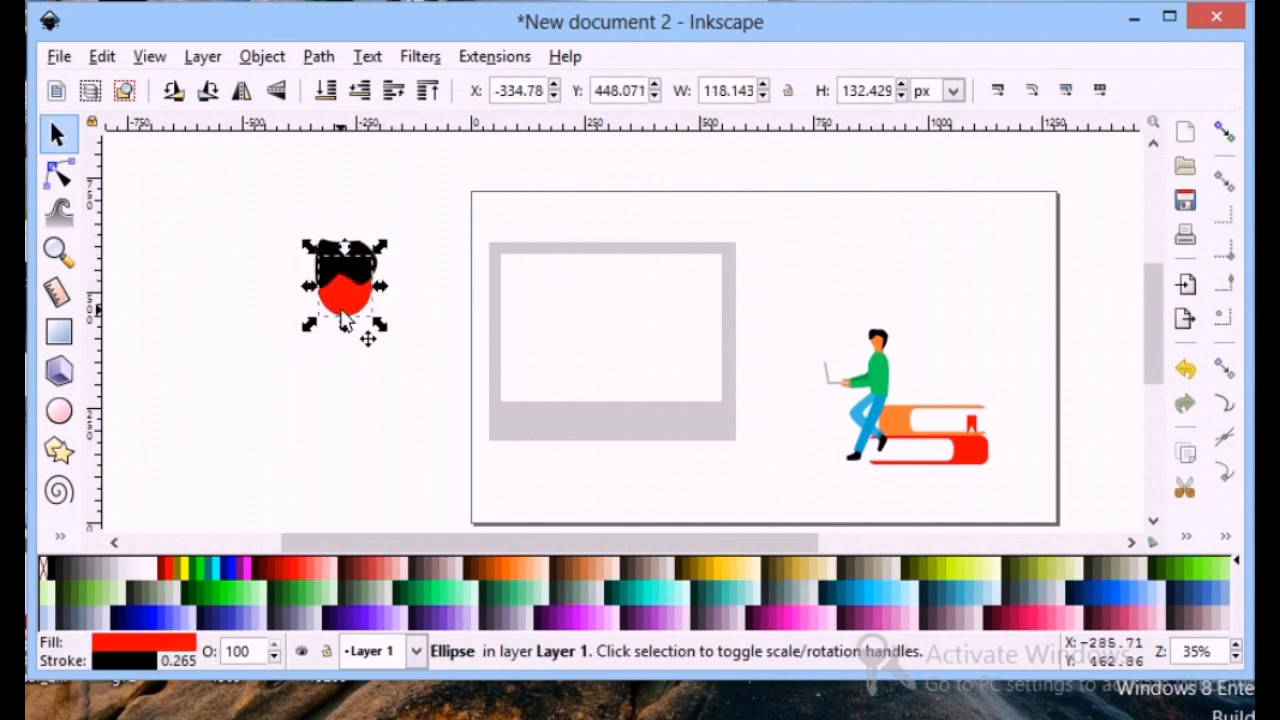
{"action": "left_click", "coordinate": [343, 309]}
{"action": "left_click", "coordinate": [130, 659]}
{"action": "left_click", "coordinate": [959, 83]}
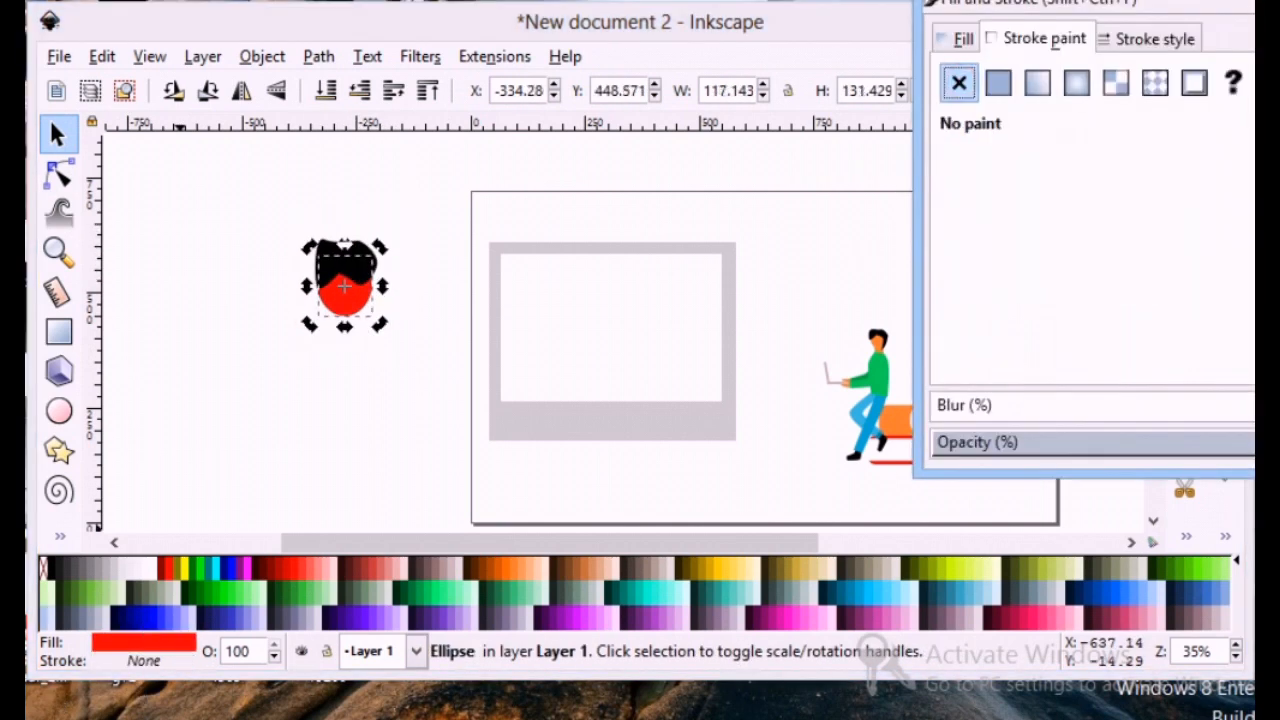
{"action": "key", "text": "ctrl+shift+f"}
{"action": "left_click", "coordinate": [514, 566]}
{"action": "left_click", "coordinate": [184, 262]}
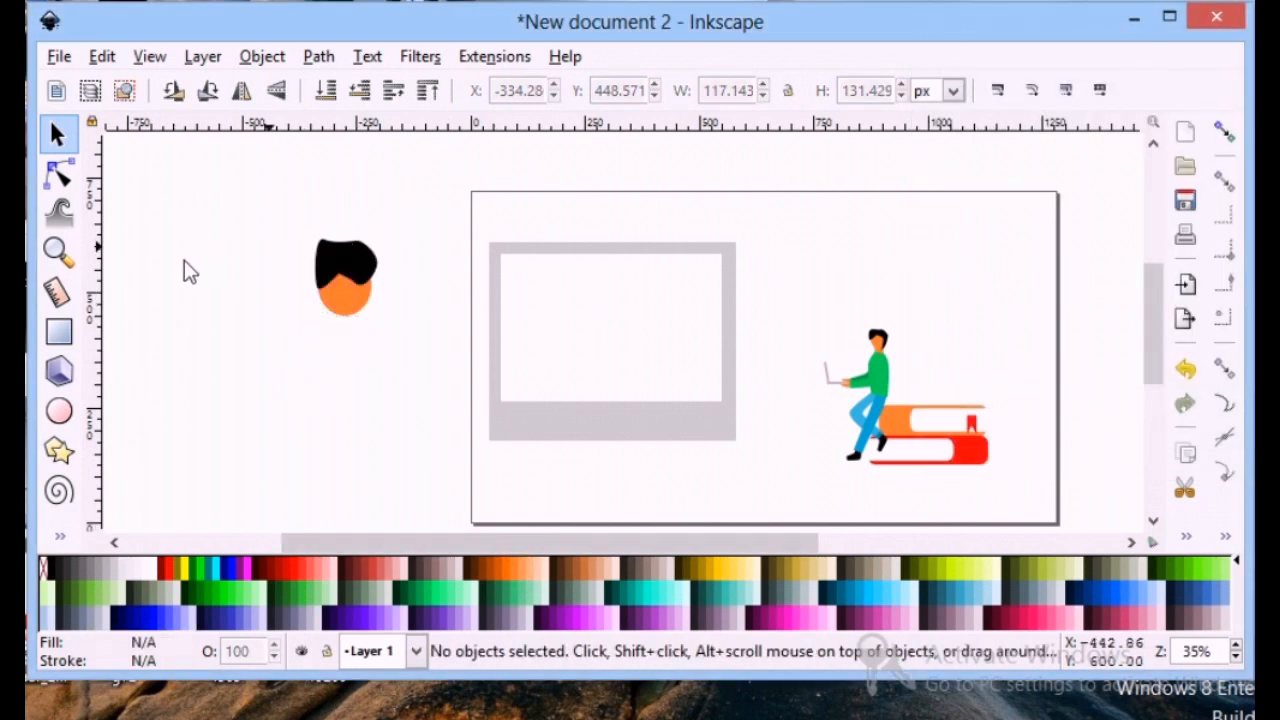
- Draw an orange neck rectangle about 40 × 57 px under the head and a torso rectangle about 137 × 214 px below it
{"action": "left_click", "coordinate": [74, 336]}
{"action": "left_click_drag", "start_coordinate": [336, 308], "coordinate": [353, 326]}
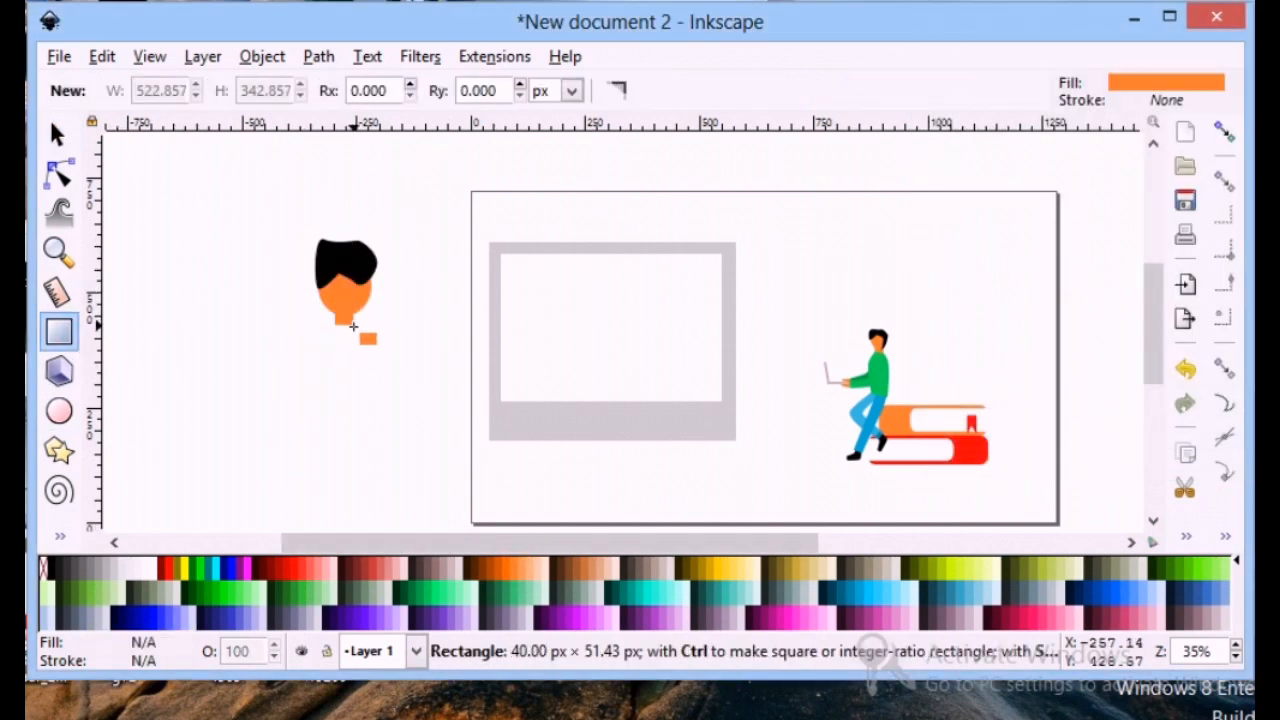
{"action": "left_click", "coordinate": [61, 539]}
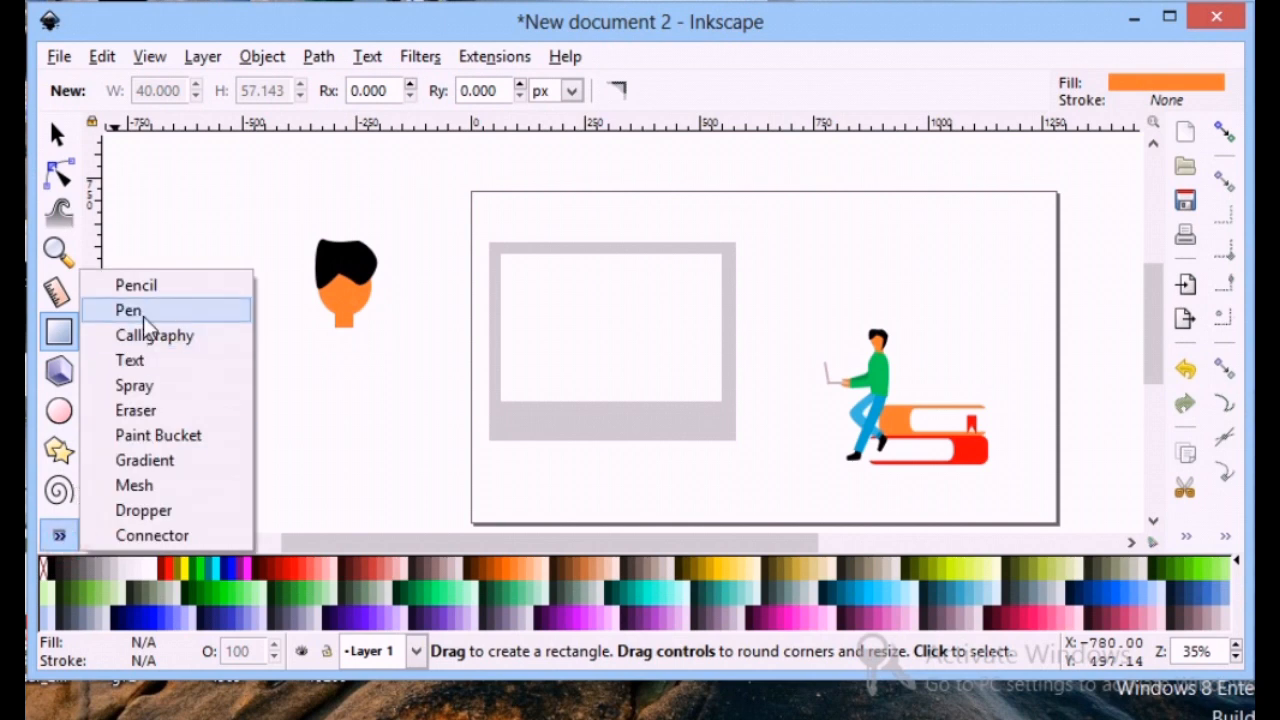
{"action": "left_click", "coordinate": [143, 312]}
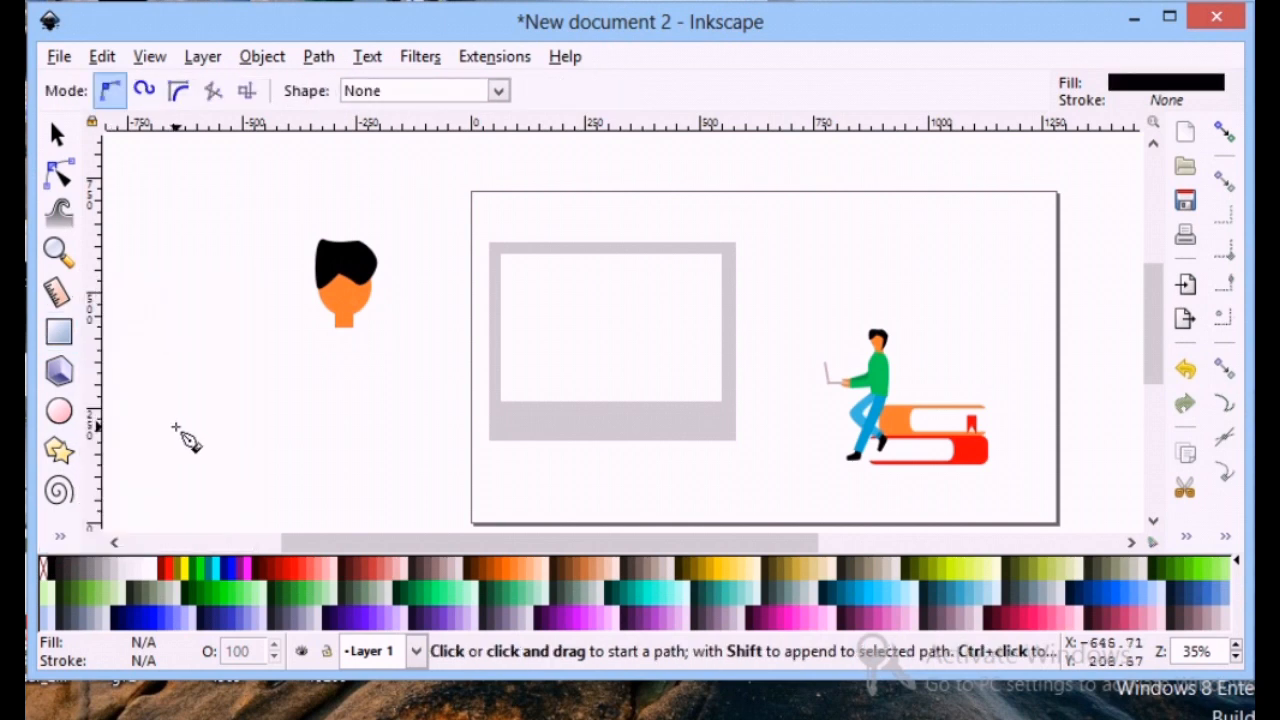
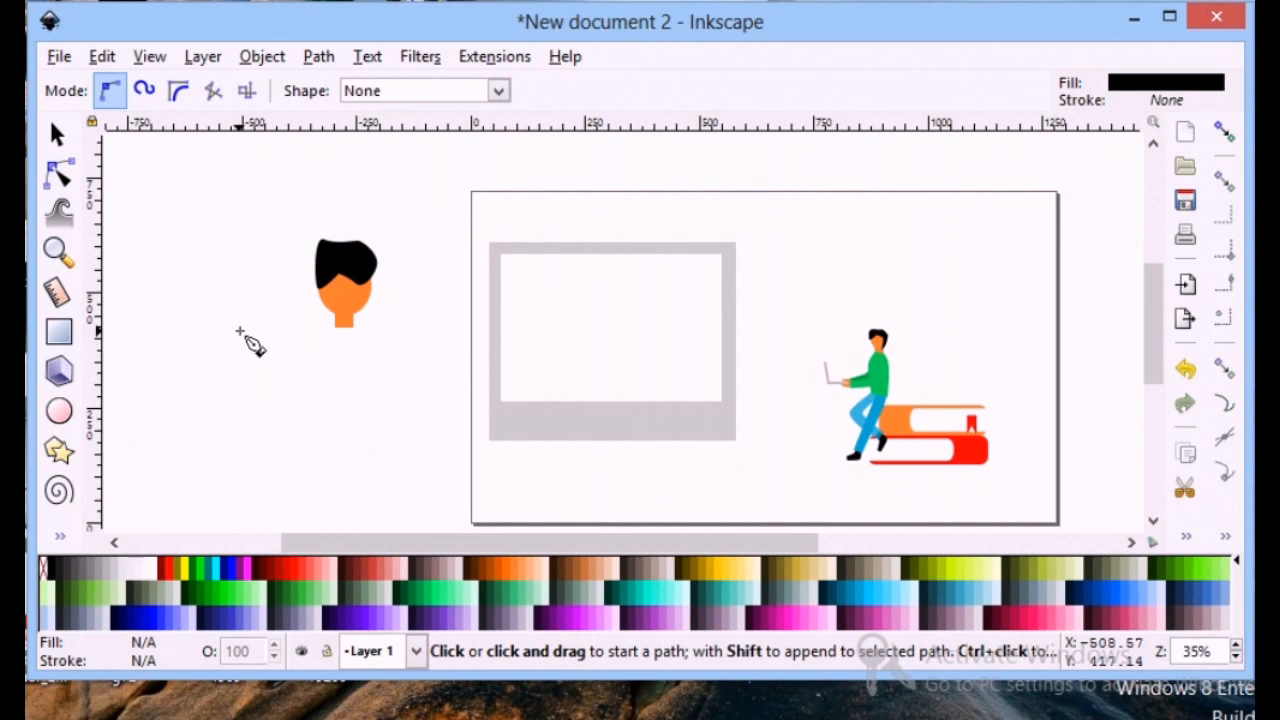
{"action": "left_click", "coordinate": [59, 333]}
{"action": "left_click_drag", "start_coordinate": [313, 316], "coordinate": [376, 416]}
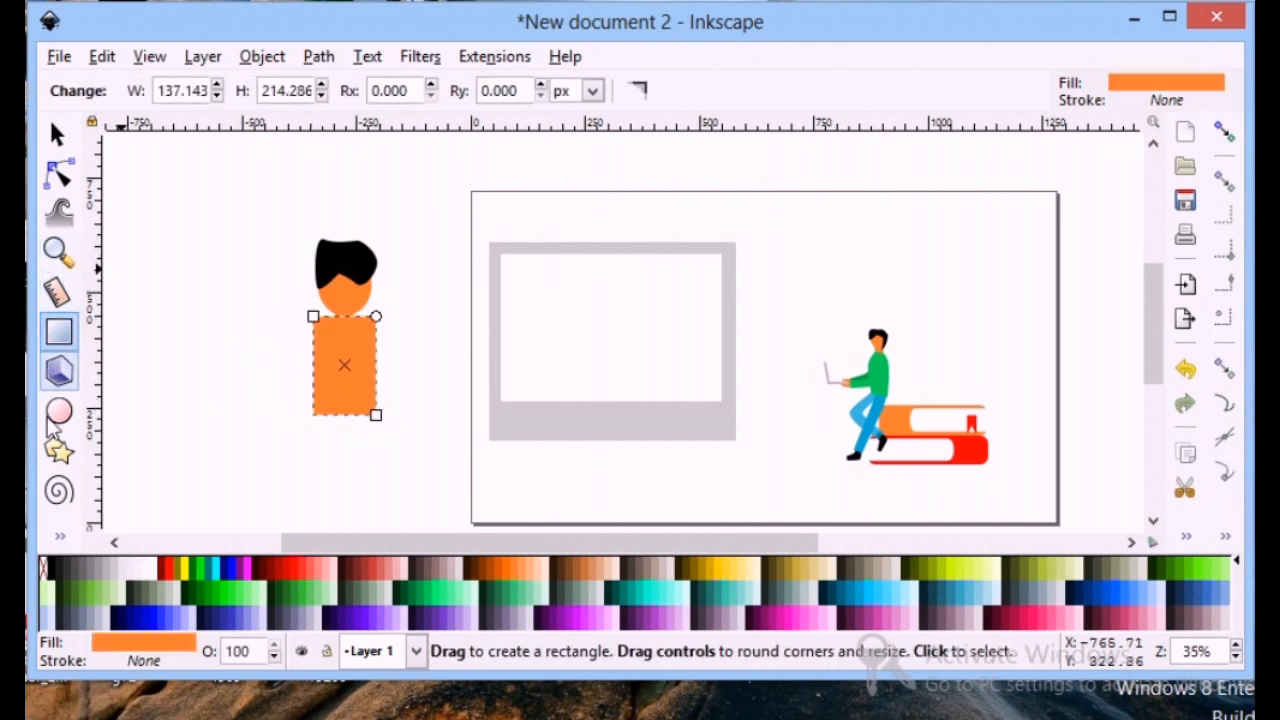
- Draw a closed black bent-arm shape with the Pen tool to the left of the torso
{"action": "left_click", "coordinate": [59, 536]}
{"action": "left_click", "coordinate": [140, 309]}
{"action": "left_click", "coordinate": [239, 335]}
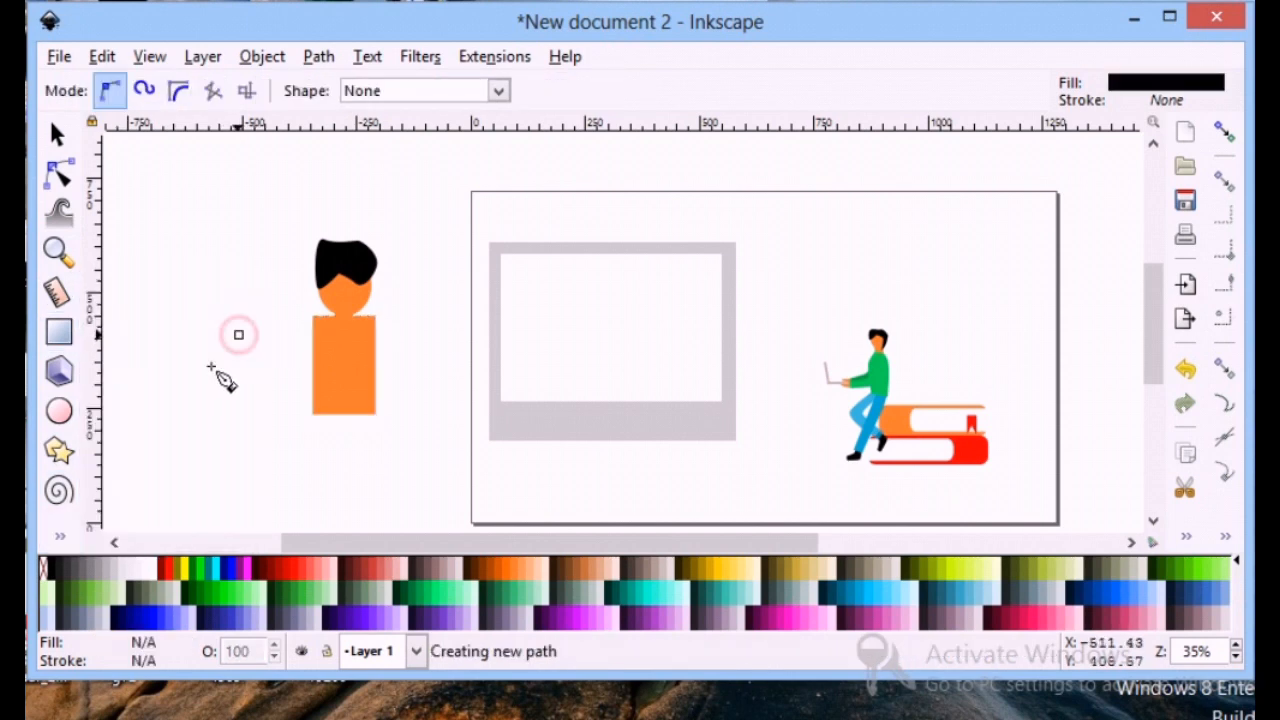
{"action": "left_click_drag", "start_coordinate": [202, 398], "coordinate": [211, 401]}
{"action": "left_click", "coordinate": [243, 413]}
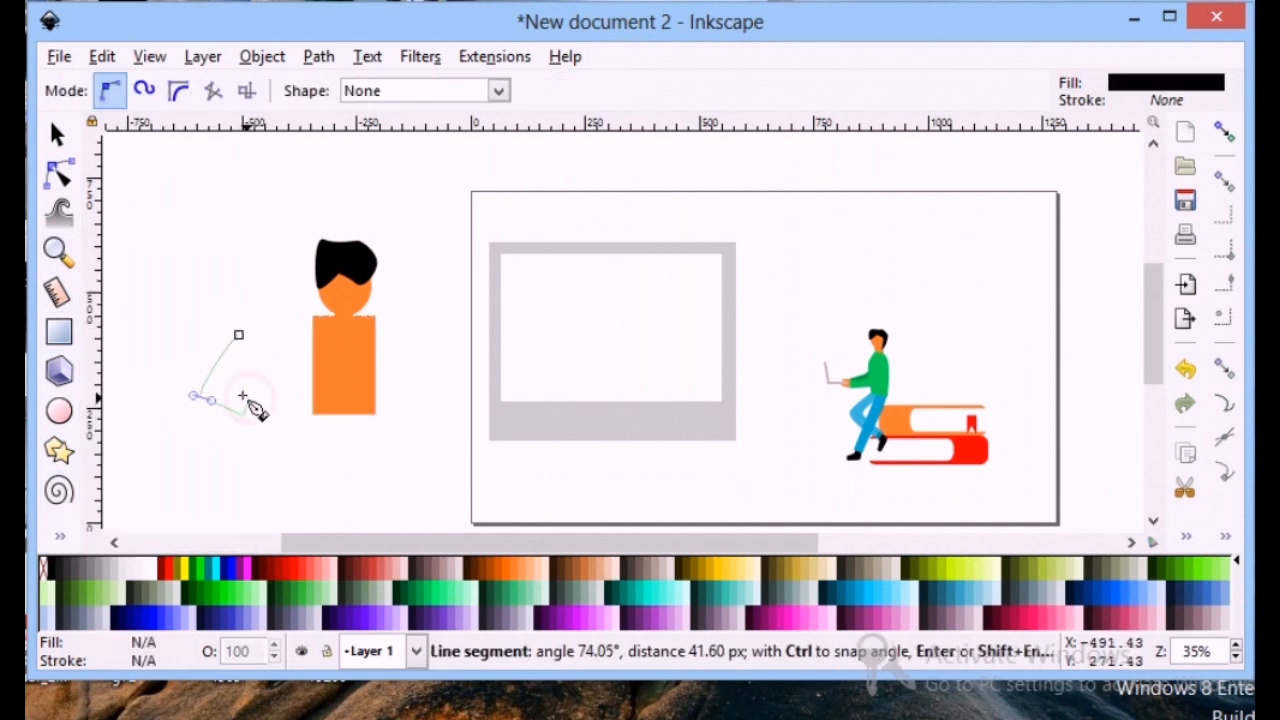
{"action": "left_click", "coordinate": [233, 390]}
{"action": "left_click", "coordinate": [257, 347]}
{"action": "left_click", "coordinate": [239, 335]}
{"action": "left_click", "coordinate": [58, 136]}
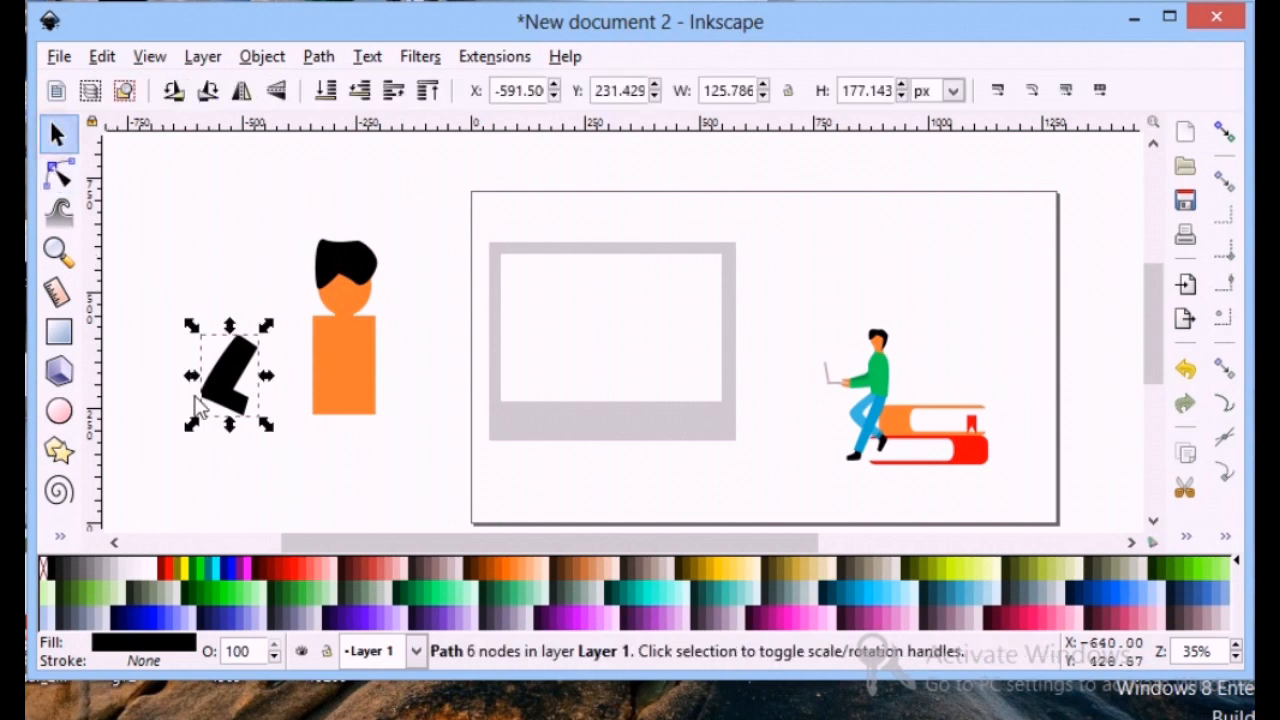
- Reposition the nodes at the elbow and hand end of the arm to thicken the forearm
{"action": "left_click", "coordinate": [58, 173]}
{"action": "left_click_drag", "start_coordinate": [233, 390], "coordinate": [238, 427]}
{"action": "left_click", "coordinate": [269, 387]}
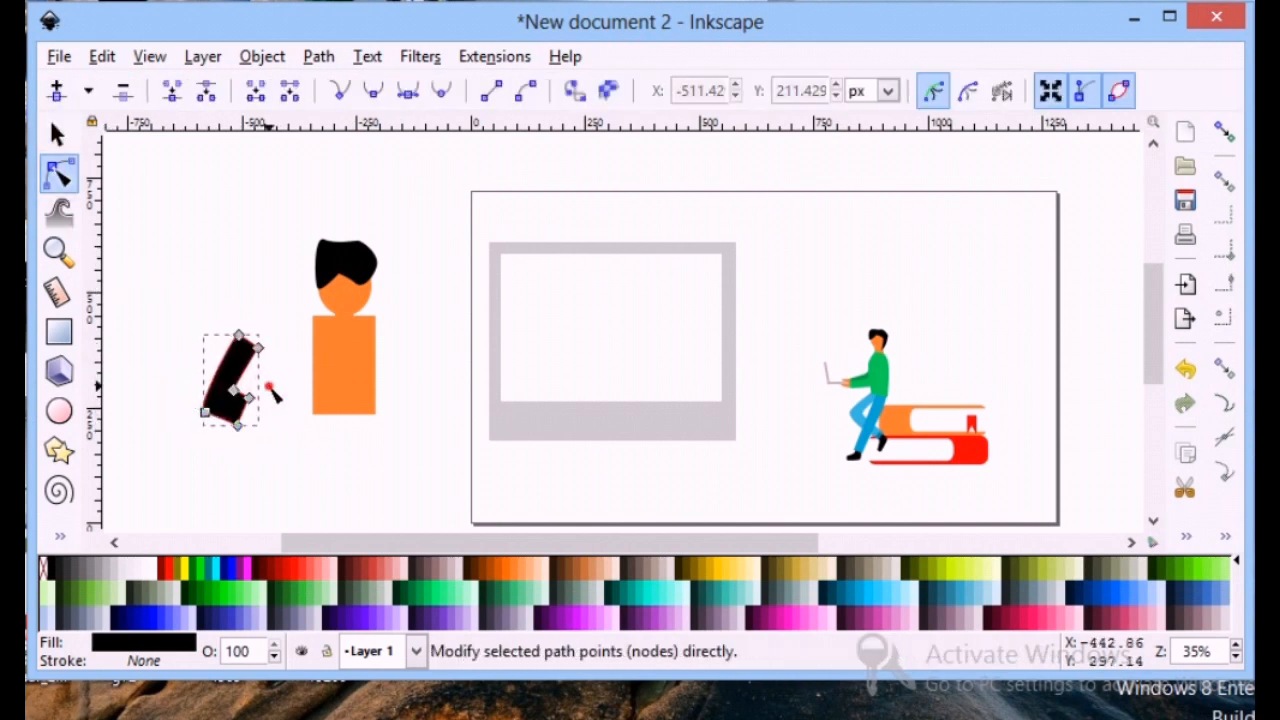
- Round the corners of the orange torso rectangle slightly
{"action": "left_click", "coordinate": [269, 387]}
{"action": "left_click", "coordinate": [327, 392]}
{"action": "left_click", "coordinate": [409, 380]}
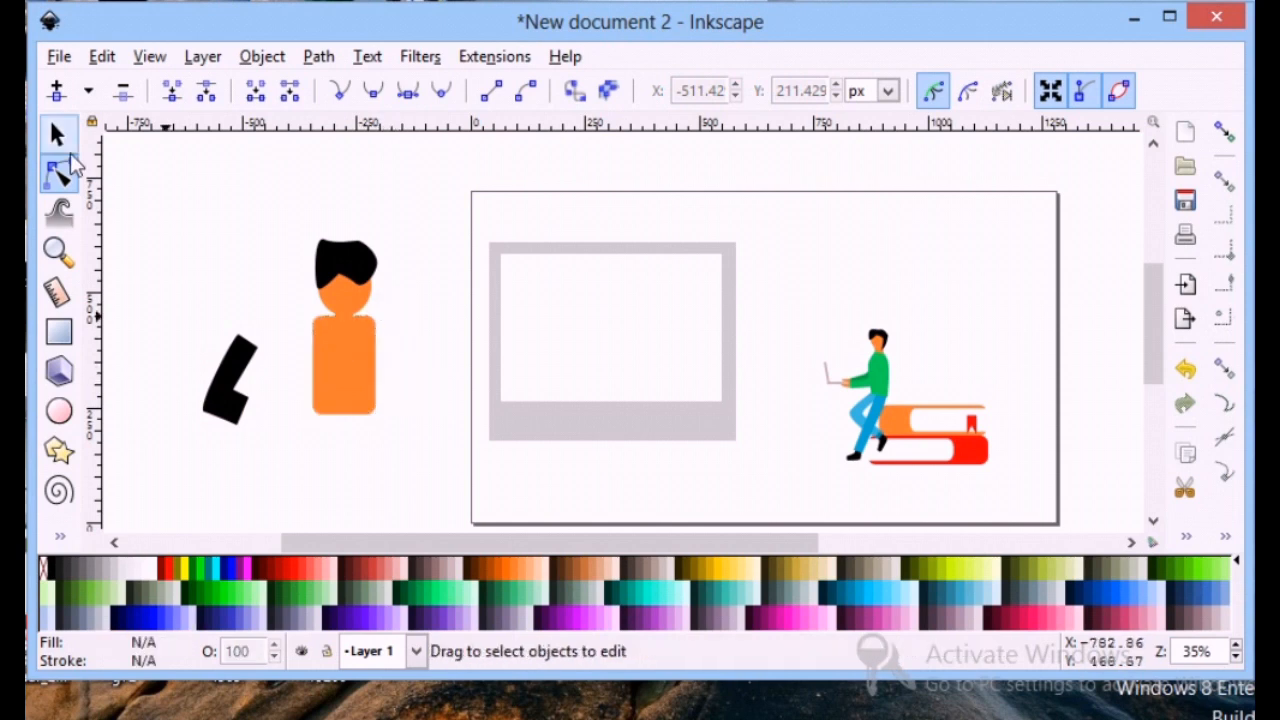
- Move the black arm onto the left shoulder of the torso and adjust its lower nodes so the forearm reaches the body
{"action": "left_click", "coordinate": [58, 136]}
{"action": "left_click", "coordinate": [225, 410]}
{"action": "key", "text": "n"}
{"action": "left_click", "coordinate": [58, 136]}
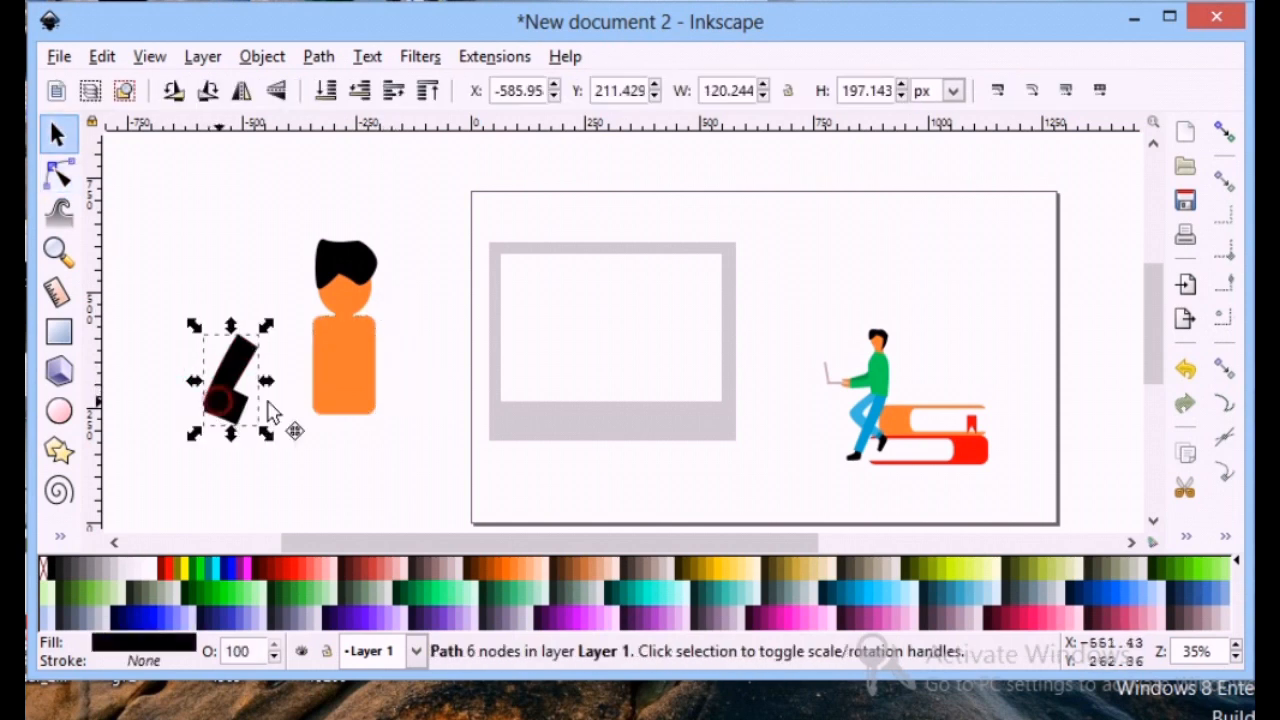
{"action": "left_click_drag", "start_coordinate": [228, 410], "coordinate": [330, 402]}
{"action": "left_click", "coordinate": [56, 175]}
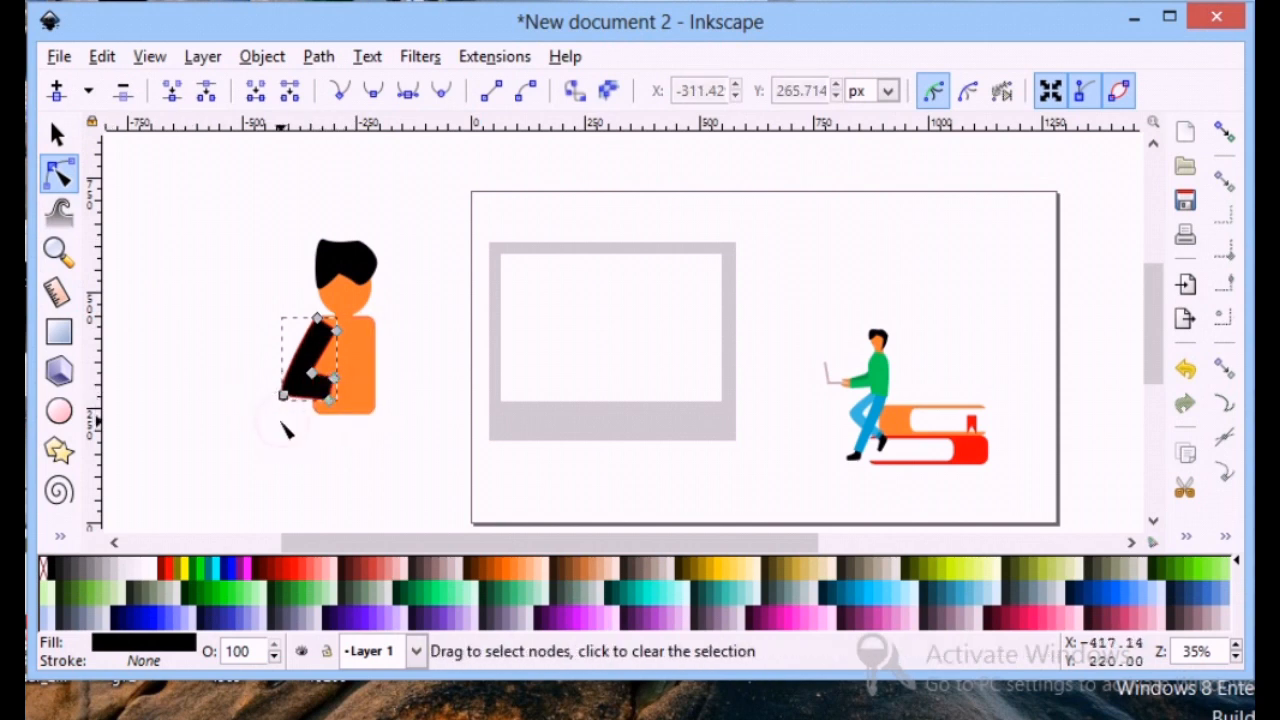
{"action": "left_click", "coordinate": [286, 429]}
- Fill both the arm and the torso with red #FF0000
{"action": "left_click", "coordinate": [314, 322]}
{"action": "left_click", "coordinate": [169, 568]}
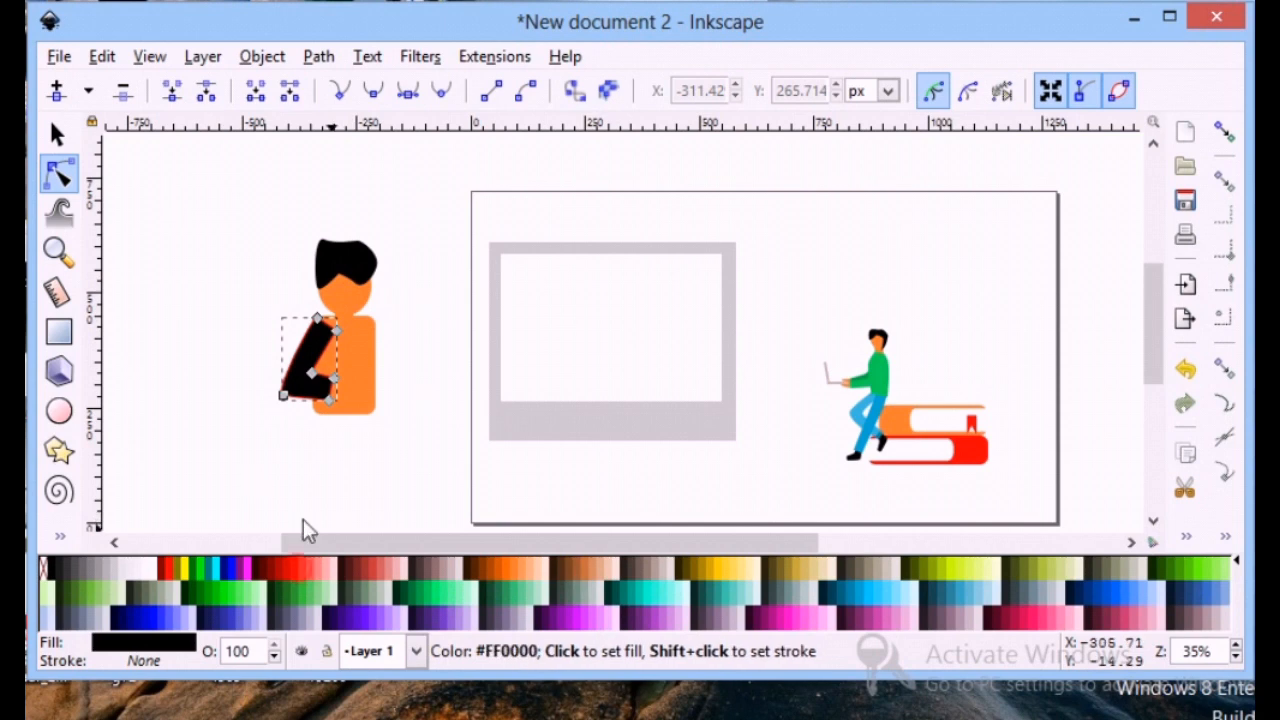
{"action": "left_click", "coordinate": [349, 375]}
{"action": "left_click", "coordinate": [169, 568]}
{"action": "left_click", "coordinate": [332, 480]}
{"action": "left_click", "coordinate": [353, 318]}
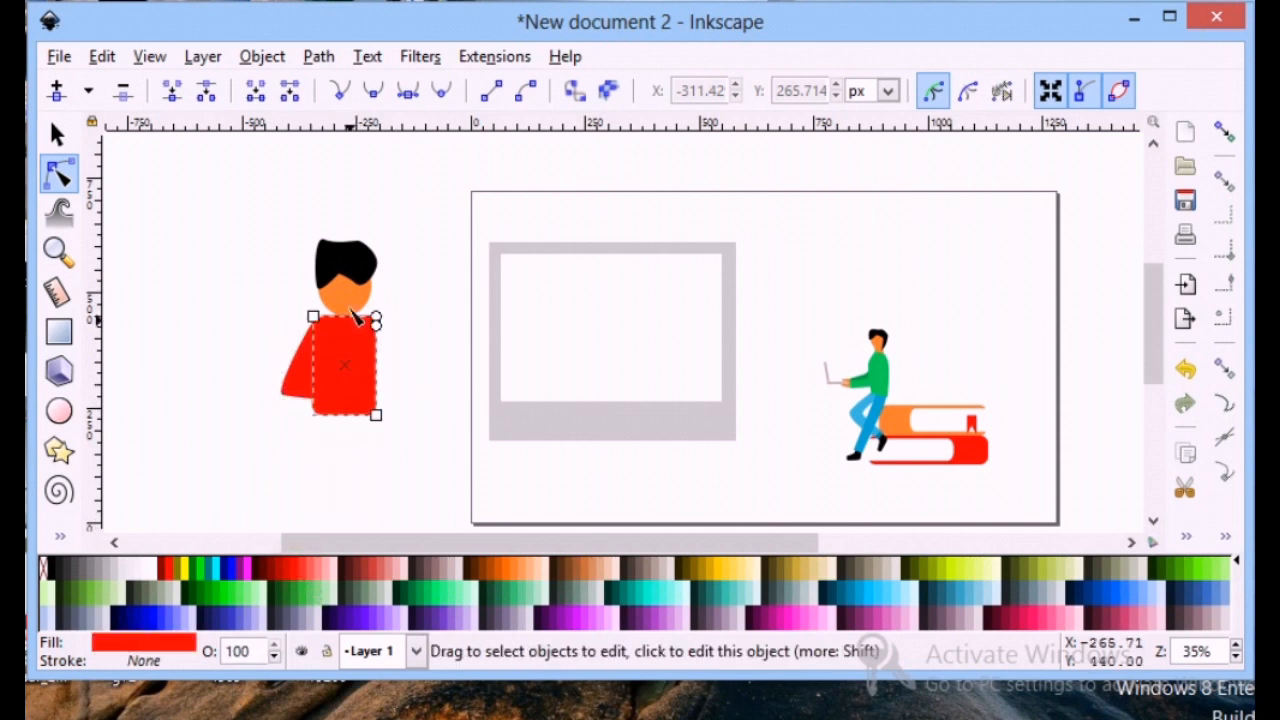
- Lower the red torso to the bottom of the stacking order, behind the neck and arm
{"action": "left_click", "coordinate": [122, 218]}
{"action": "left_click", "coordinate": [66, 138]}
{"action": "left_click", "coordinate": [352, 372]}
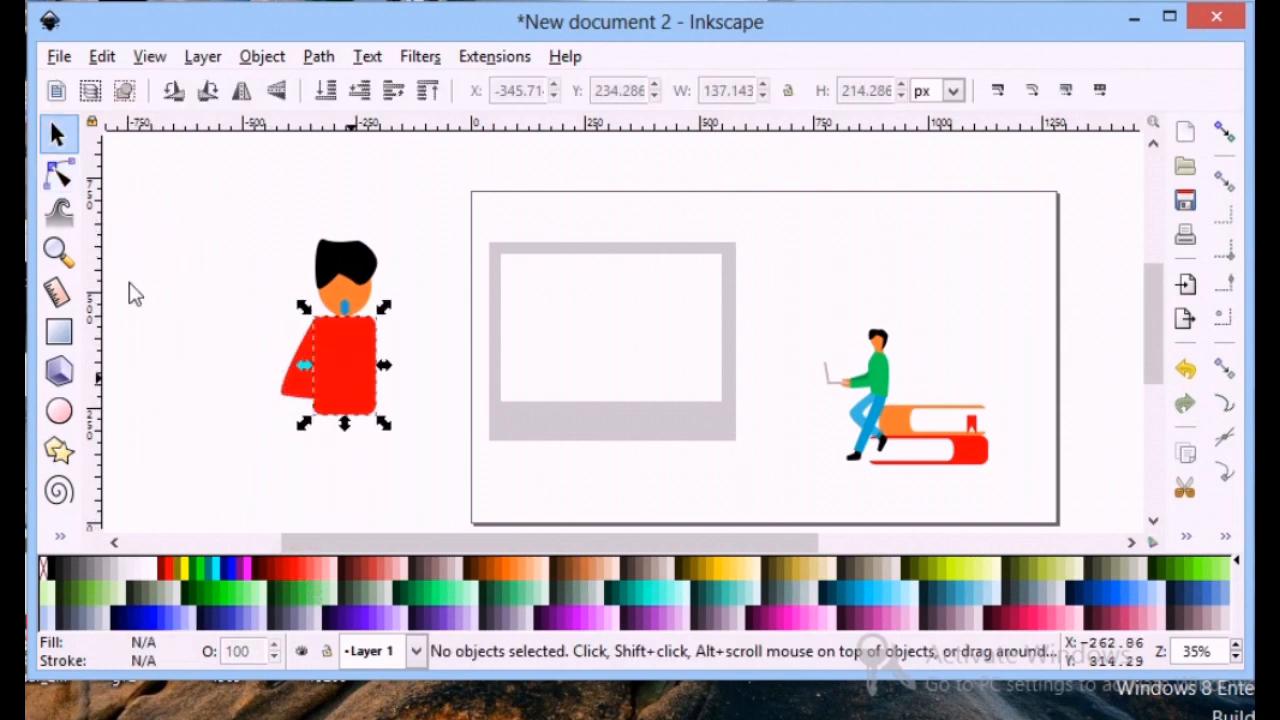
{"action": "left_click", "coordinate": [325, 91]}
{"action": "left_click", "coordinate": [225, 284]}
- Move the arm's inner elbow node outward to open a gap between the arm and the torso
{"action": "left_click", "coordinate": [304, 385]}
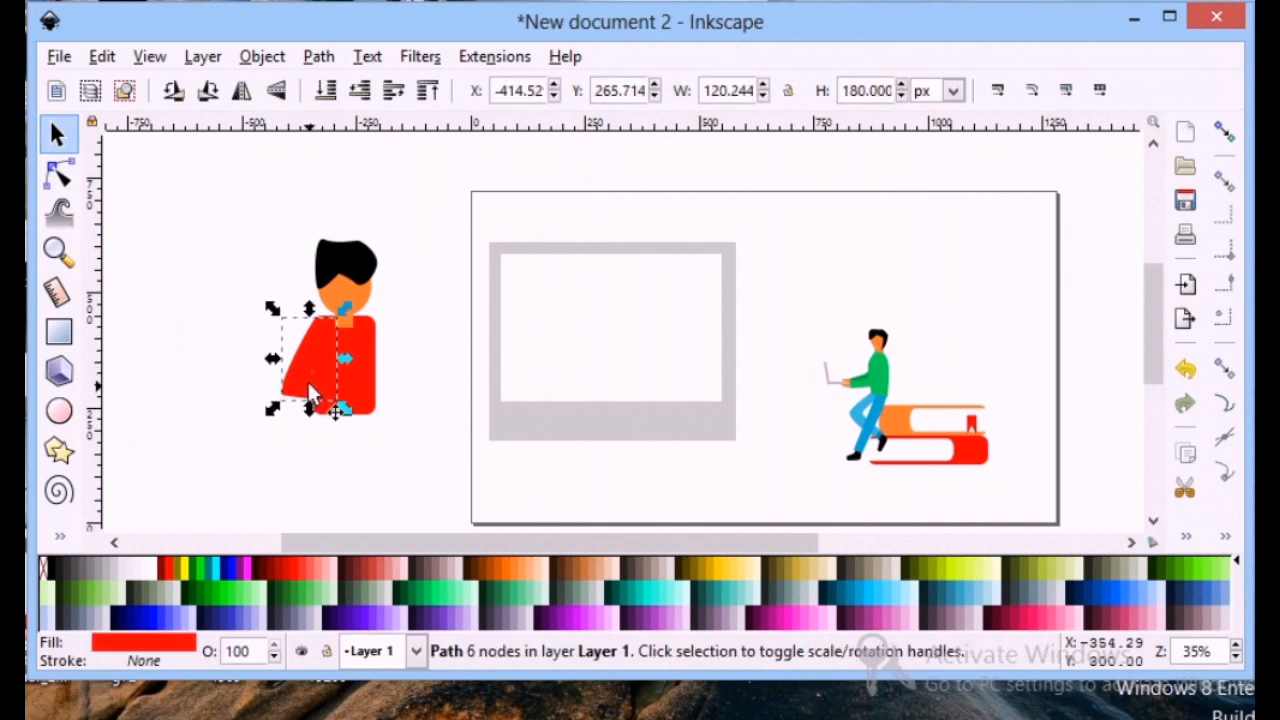
{"action": "key", "text": "n"}
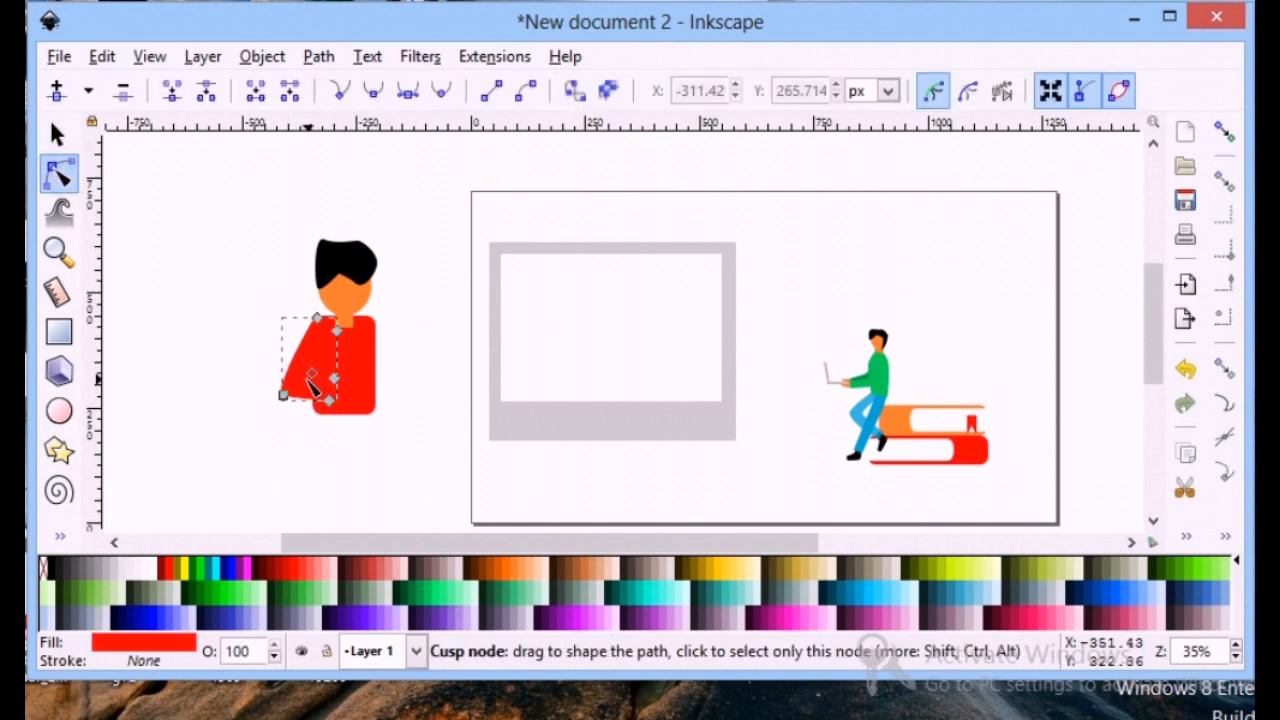
{"action": "left_click", "coordinate": [306, 378]}
{"action": "left_click", "coordinate": [240, 383]}
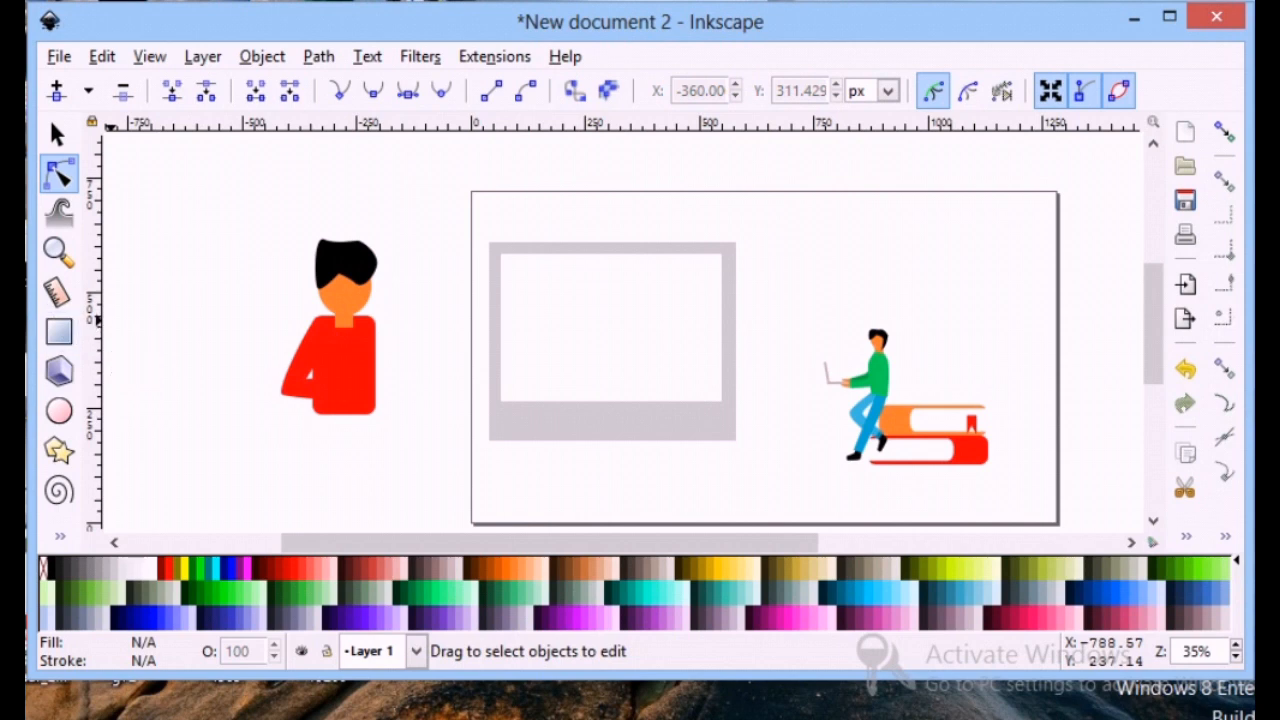
- Draw a closed V-shaped bent arm with the Pen tool in the empty area below and left of the red character
{"action": "left_click", "coordinate": [62, 537]}
{"action": "left_click", "coordinate": [118, 309]}
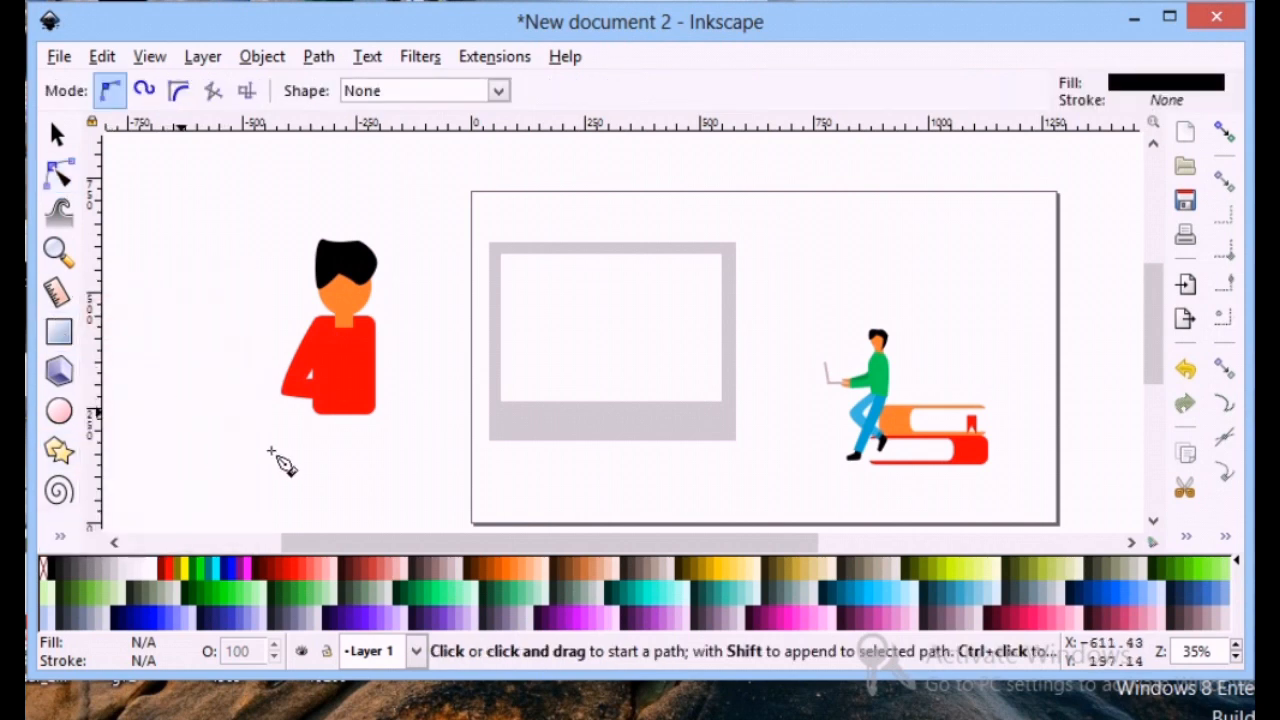
{"action": "left_click", "coordinate": [181, 432]}
{"action": "left_click", "coordinate": [228, 476]}
{"action": "left_click", "coordinate": [300, 430]}
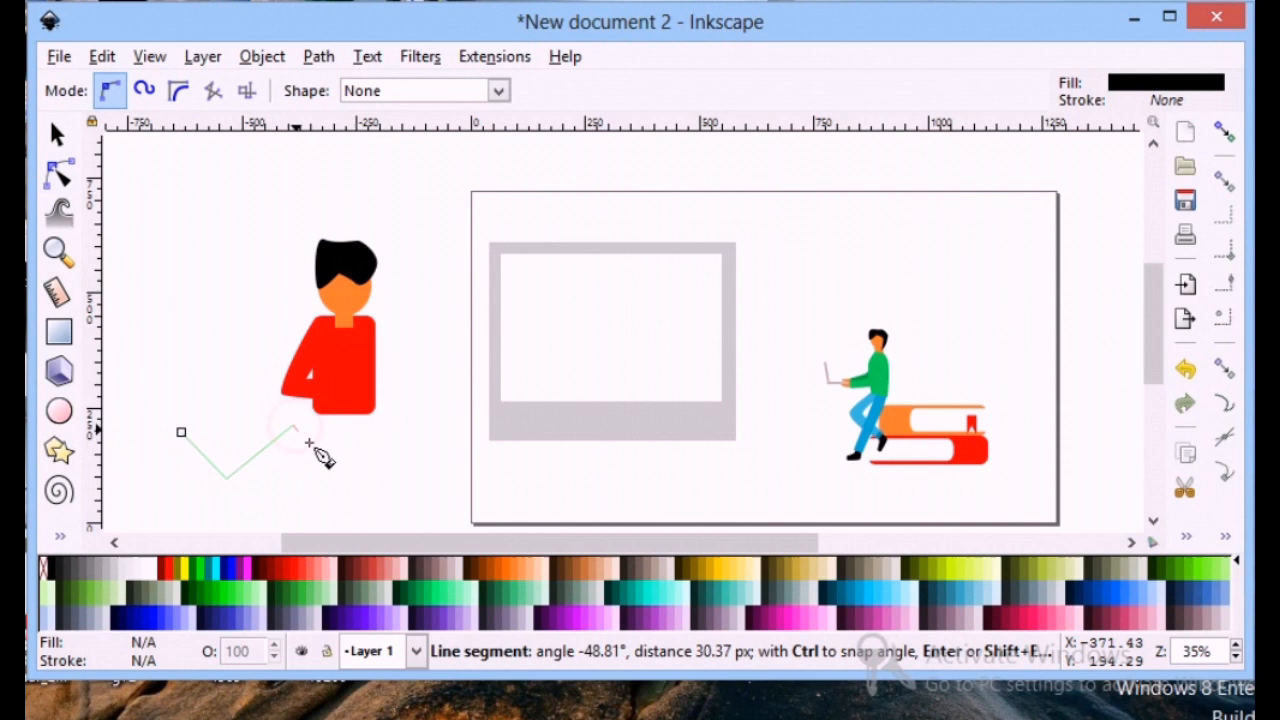
{"action": "left_click", "coordinate": [244, 502]}
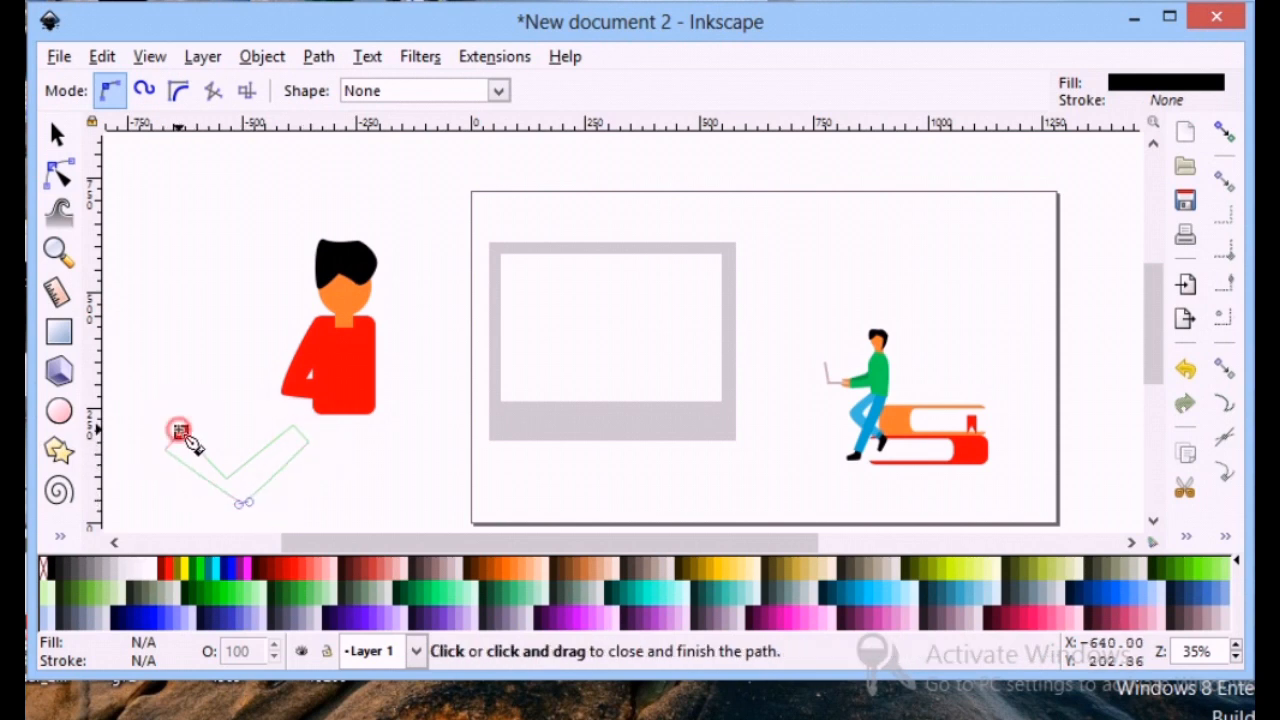
{"action": "left_click", "coordinate": [181, 432]}
- Move the bent arm onto the torso's right shoulder so its forearm reaches toward the grey screen, and fill it red
{"action": "left_click", "coordinate": [57, 174]}
{"action": "left_click_drag", "start_coordinate": [240, 506], "coordinate": [398, 385]}
{"action": "left_click", "coordinate": [57, 134]}
{"action": "left_click_drag", "start_coordinate": [502, 326], "coordinate": [478, 350]}
{"action": "left_click_drag", "start_coordinate": [402, 377], "coordinate": [406, 352]}
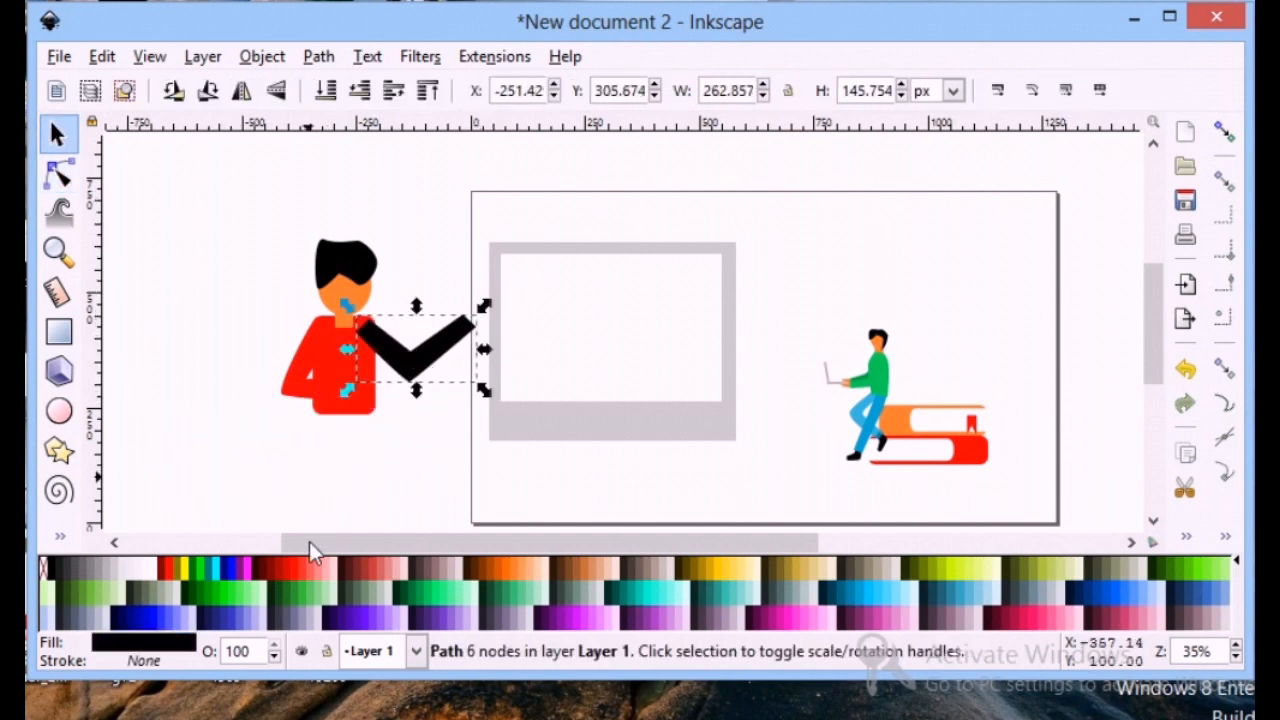
{"action": "left_click", "coordinate": [305, 568]}
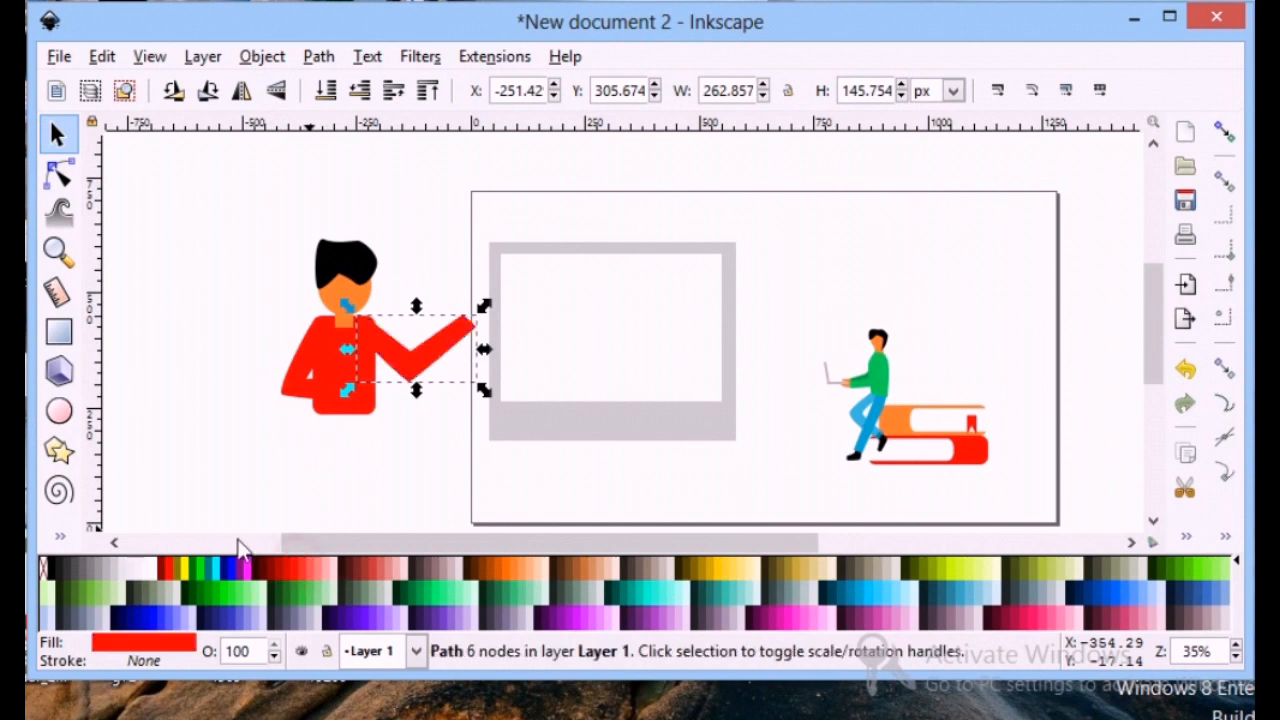
{"action": "left_click", "coordinate": [134, 324]}
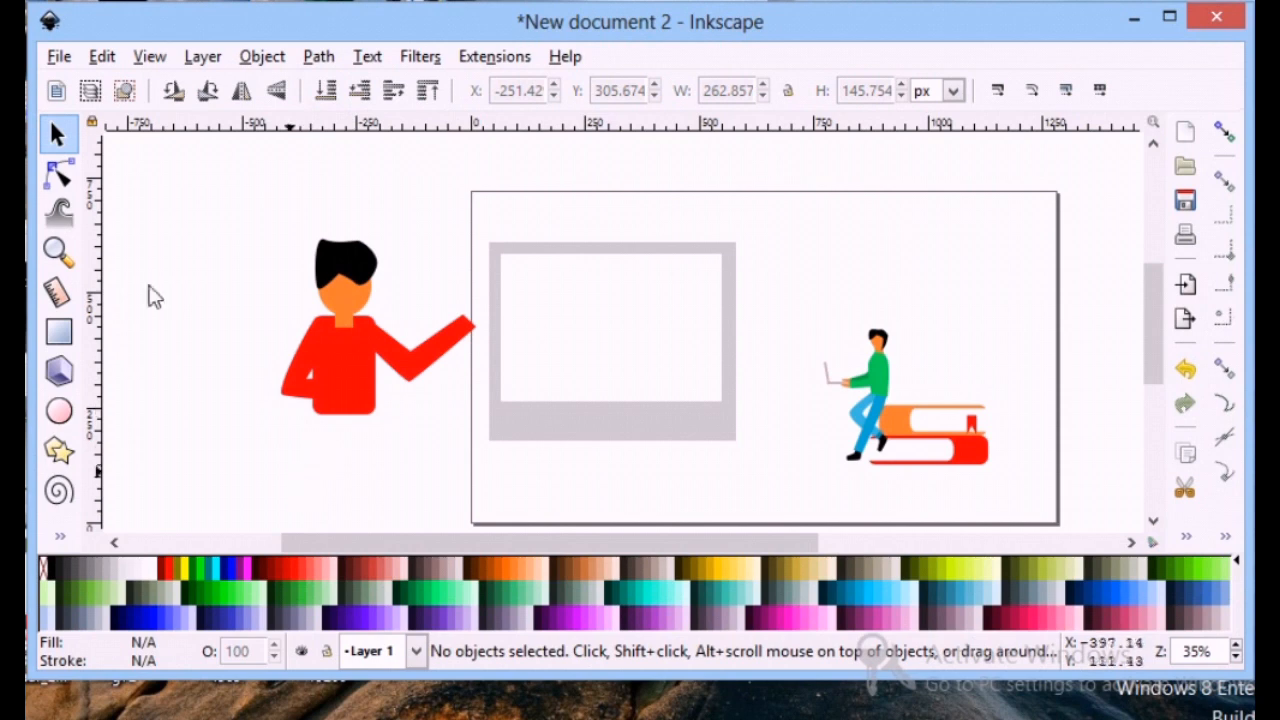
- Draw a rectangle about 109 × 74 px under the torso, fill it black, and lower it behind the red torso
{"action": "left_click", "coordinate": [60, 330]}
{"action": "left_click_drag", "start_coordinate": [320, 408], "coordinate": [369, 443]}
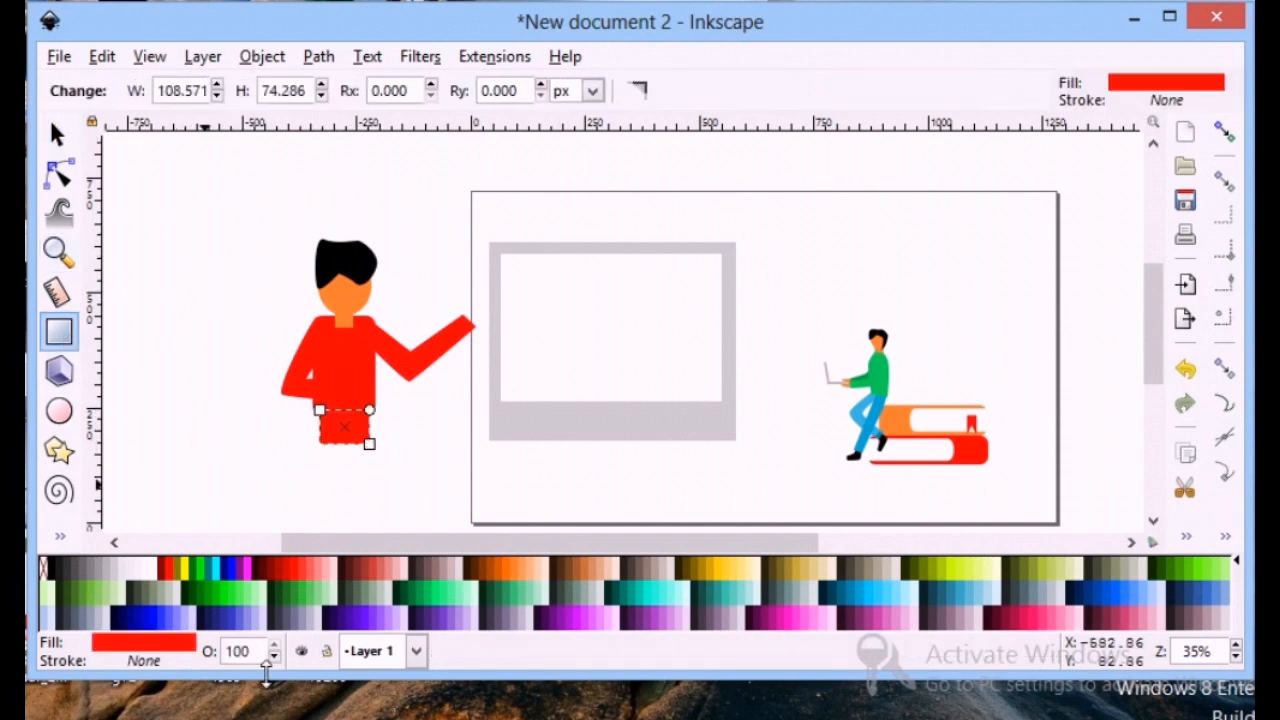
{"action": "left_click", "coordinate": [51, 568]}
{"action": "left_click", "coordinate": [241, 468]}
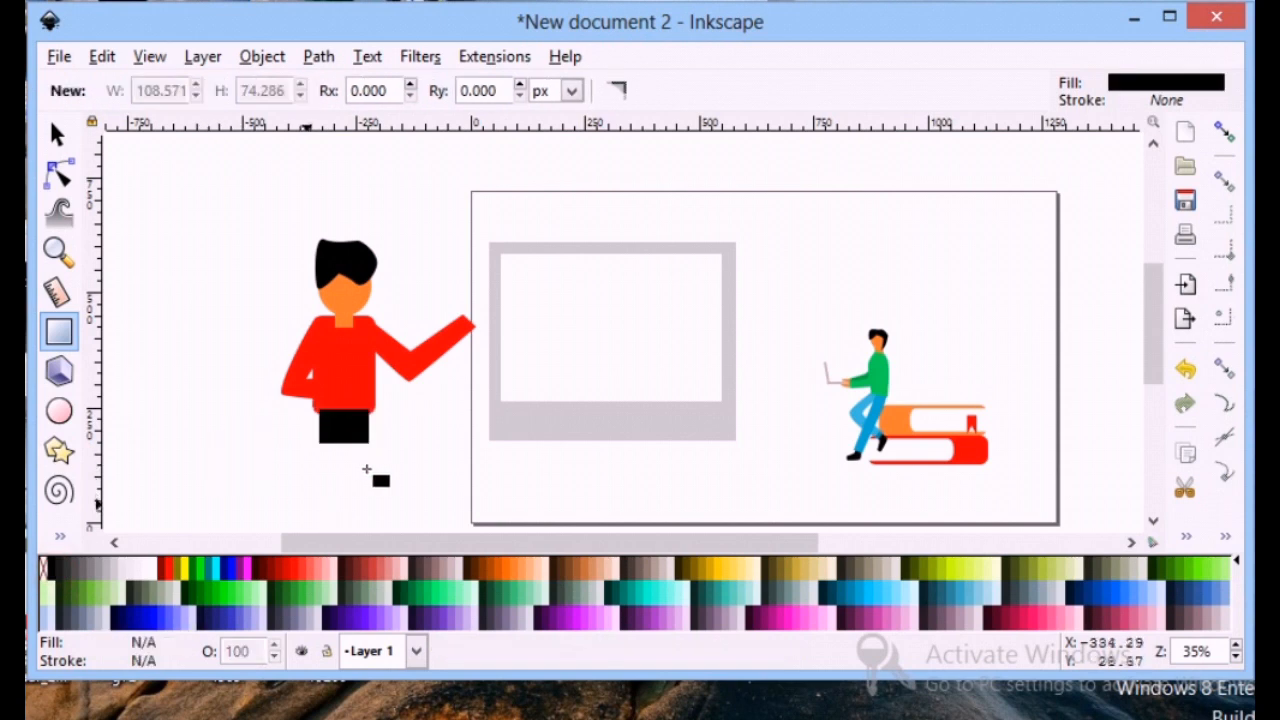
{"action": "left_click", "coordinate": [56, 136]}
{"action": "left_click", "coordinate": [335, 432]}
{"action": "left_click", "coordinate": [262, 462]}
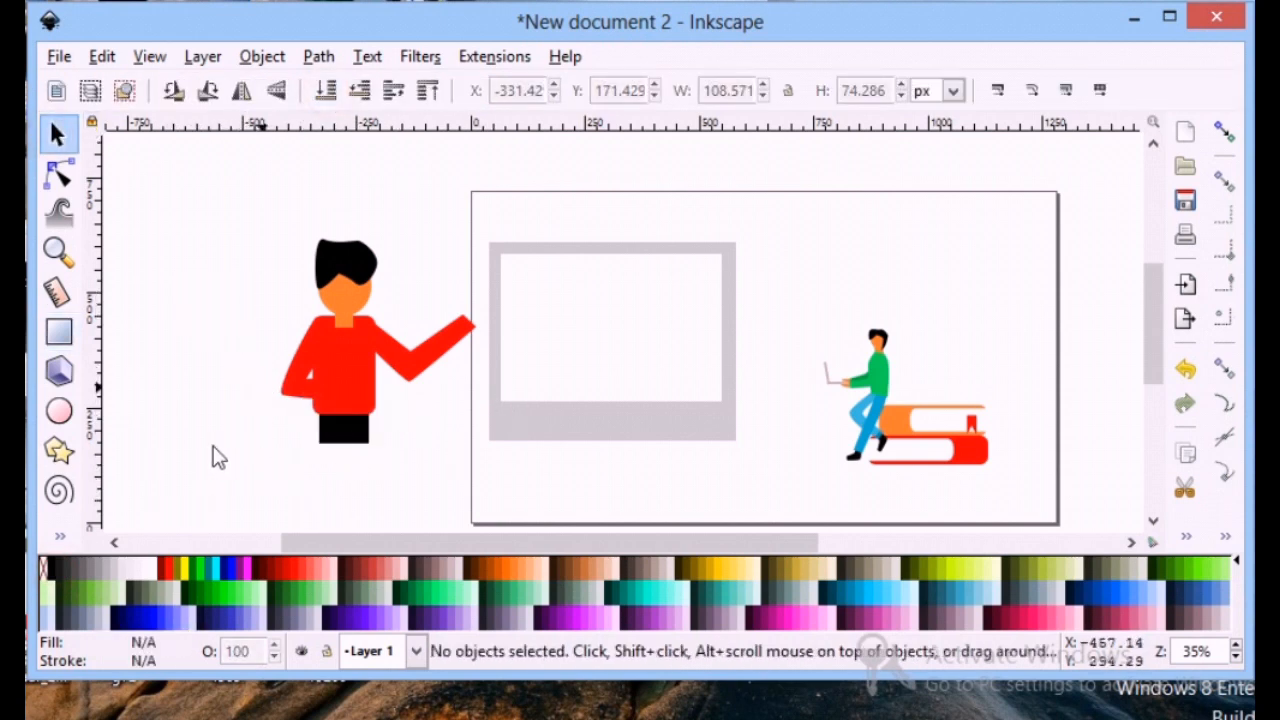
- Draw a small closed hand shape with the Pen tool below and left of the red character
{"action": "left_click", "coordinate": [59, 534]}
{"action": "left_click", "coordinate": [126, 306]}
{"action": "left_click", "coordinate": [185, 447]}
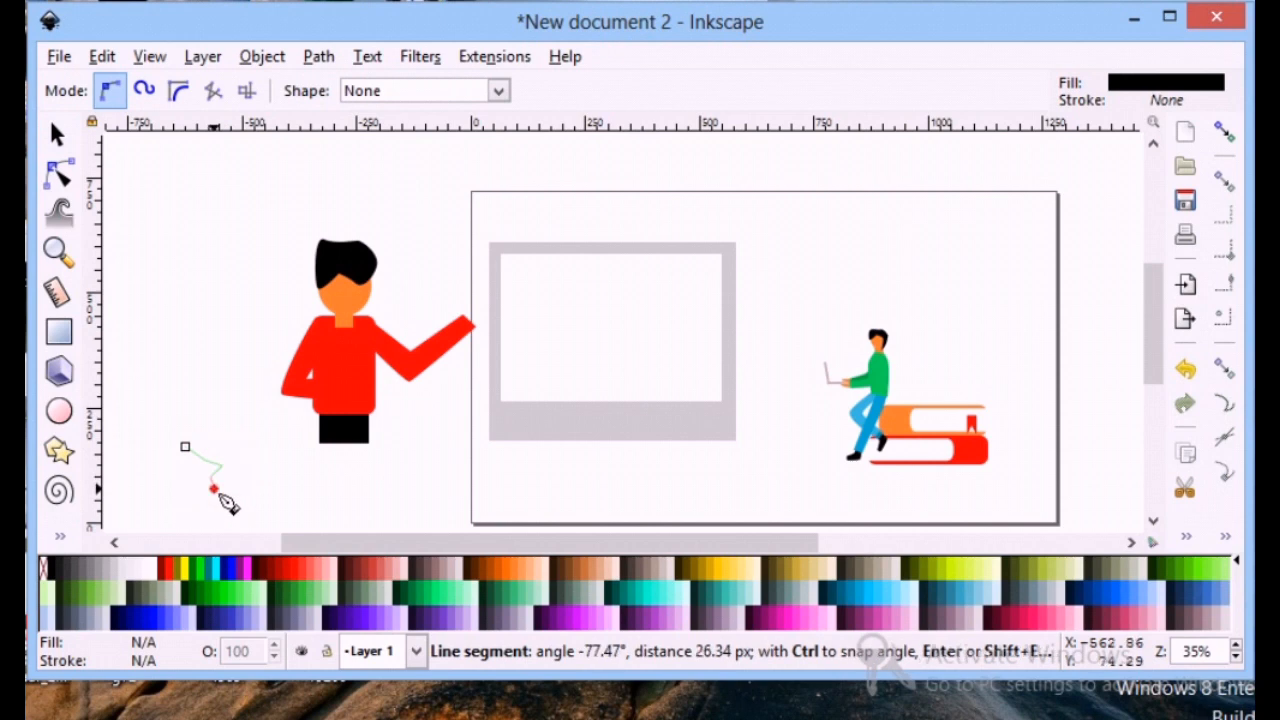
{"action": "left_click_drag", "start_coordinate": [200, 486], "coordinate": [186, 458]}
{"action": "left_click", "coordinate": [185, 447]}
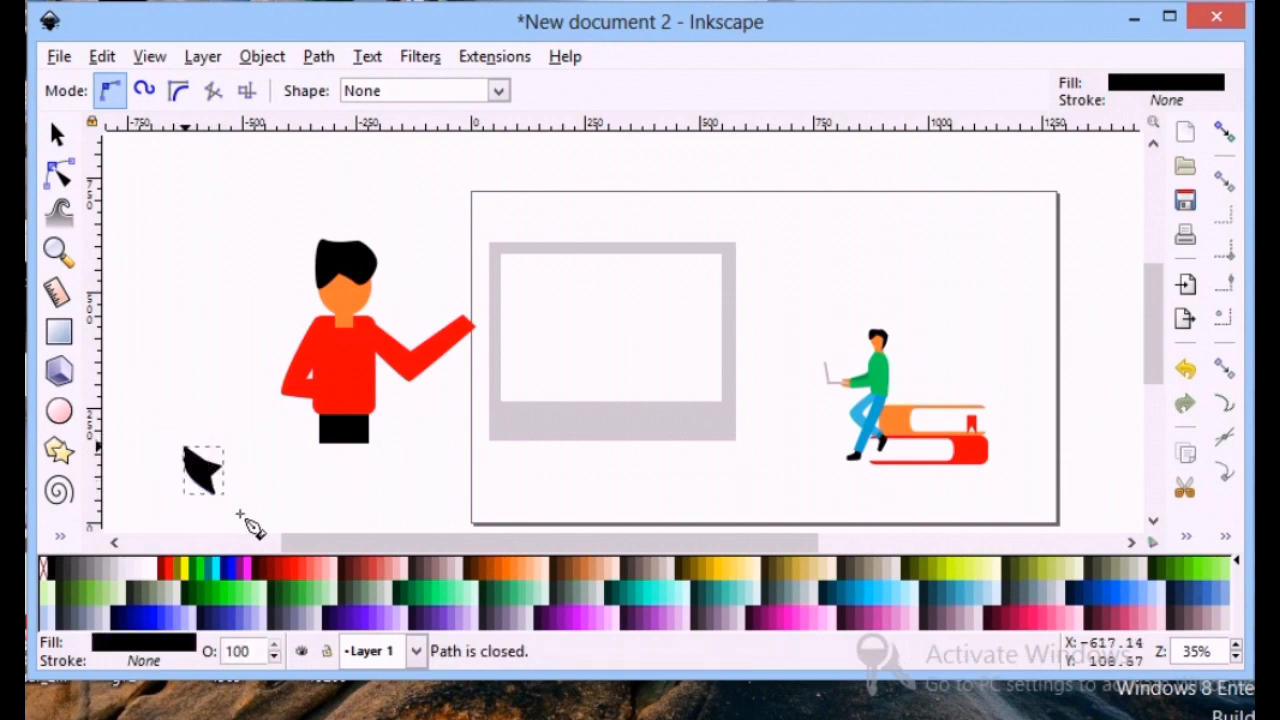
- Reshape the small black hand by moving its nodes and curving its edges into a rounded palm with one pointed finger
{"action": "left_click", "coordinate": [57, 171]}
{"action": "left_click", "coordinate": [224, 468]}
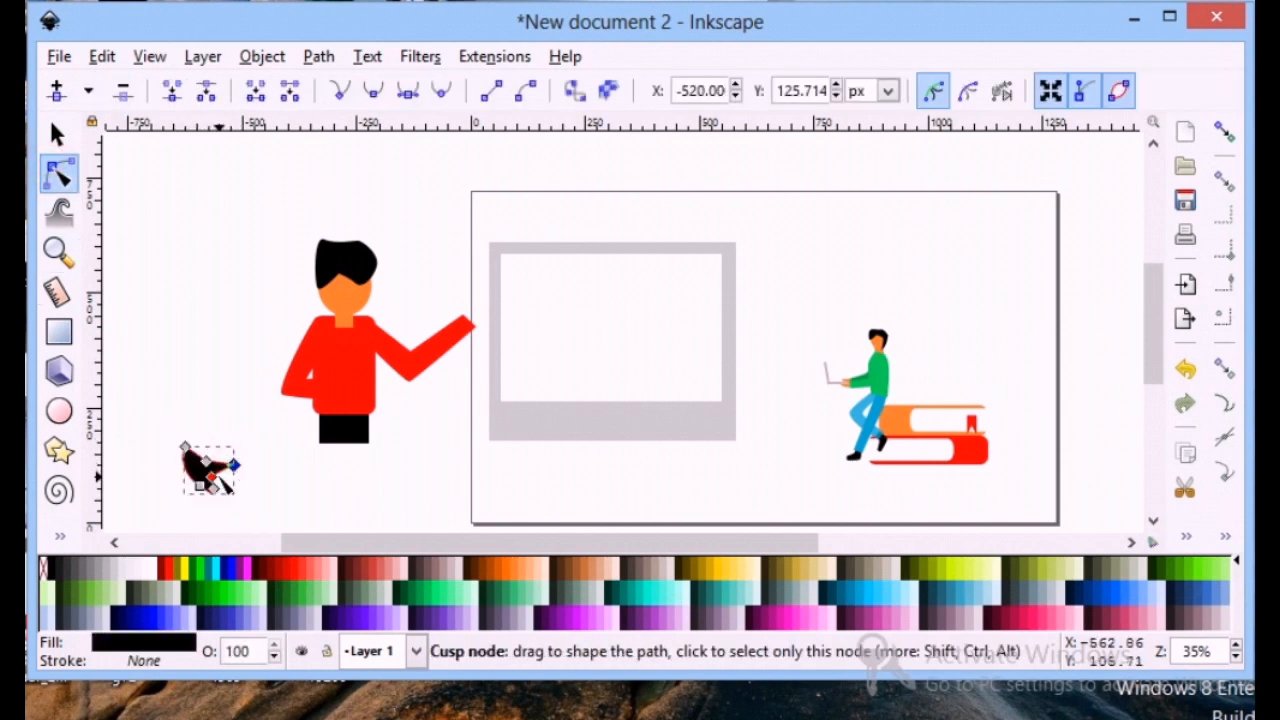
{"action": "left_click_drag", "start_coordinate": [212, 478], "coordinate": [190, 485]}
{"action": "left_click", "coordinate": [257, 485]}
{"action": "left_click", "coordinate": [260, 473]}
{"action": "left_click", "coordinate": [260, 473]}
{"action": "left_click", "coordinate": [218, 480]}
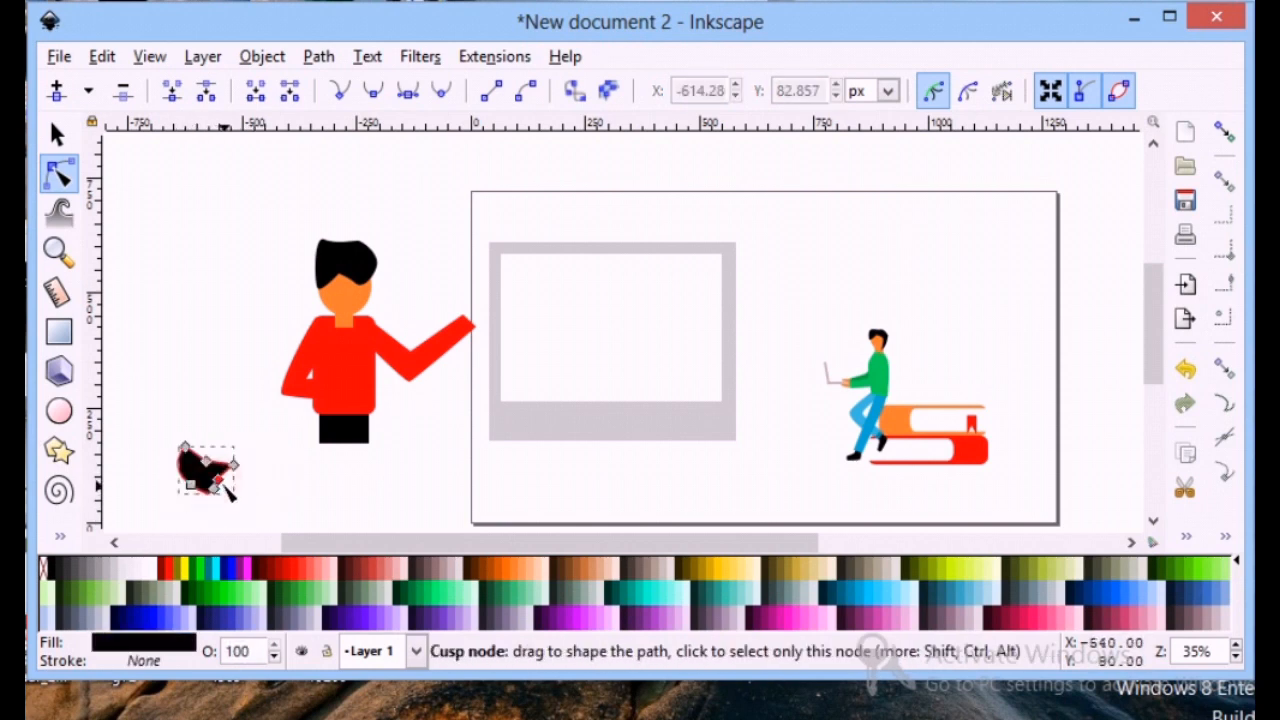
{"action": "left_click", "coordinate": [212, 479]}
{"action": "left_click_drag", "start_coordinate": [206, 461], "coordinate": [216, 473]}
{"action": "left_click", "coordinate": [252, 482]}
{"action": "left_click", "coordinate": [252, 482]}
{"action": "left_click", "coordinate": [213, 483]}
{"action": "left_click", "coordinate": [266, 482]}
{"action": "left_click", "coordinate": [217, 480]}
{"action": "left_click", "coordinate": [266, 492]}
{"action": "left_click", "coordinate": [268, 497]}
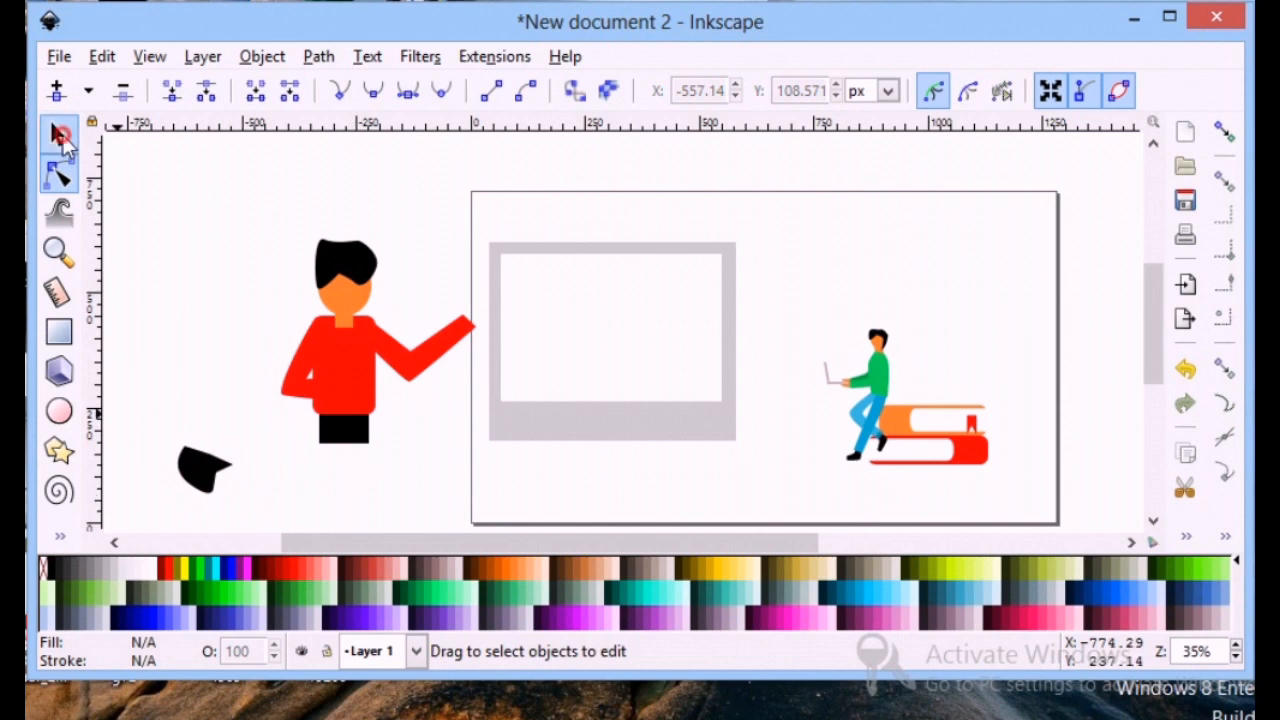
- Fill the hand orange, shrink it to about 75 × 45 px, and place it at the end of the left forearm over the torso
{"action": "left_click", "coordinate": [58, 135]}
{"action": "left_click", "coordinate": [205, 468]}
{"action": "left_click", "coordinate": [512, 572]}
{"action": "left_click_drag", "start_coordinate": [171, 502], "coordinate": [324, 401]}
{"action": "left_click", "coordinate": [253, 440]}
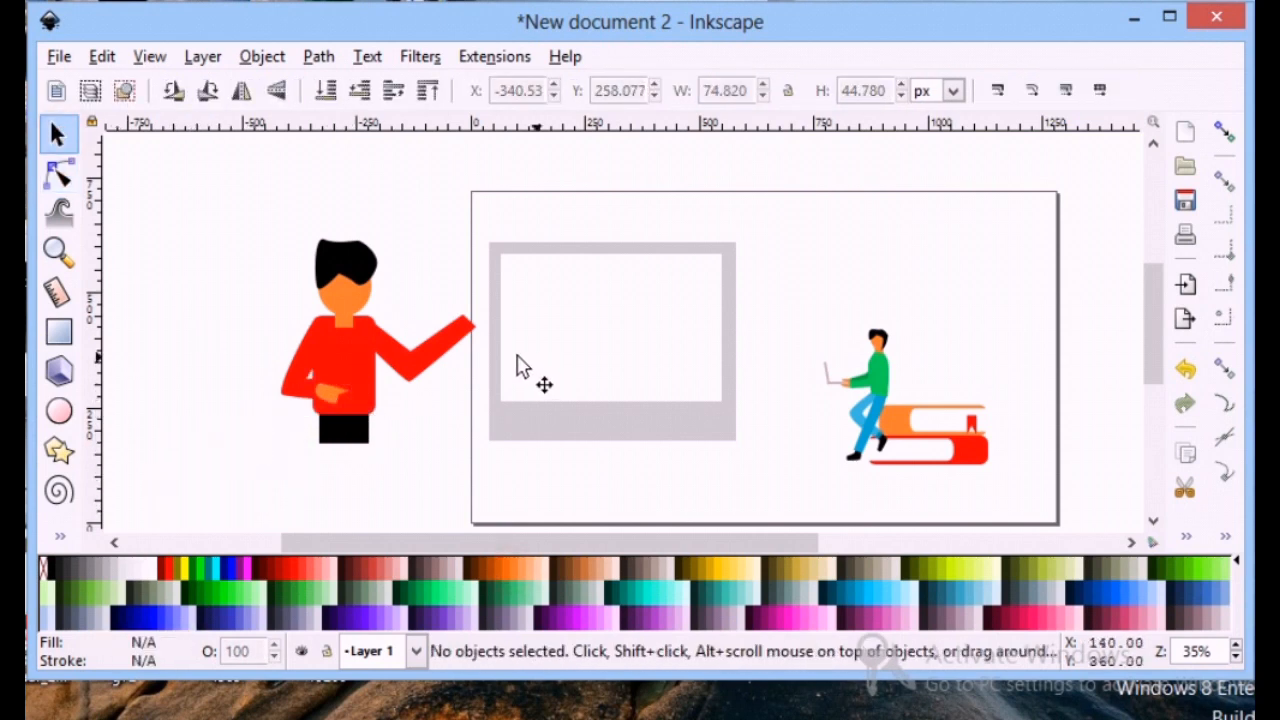
- Draw a closed open-hand shape with three pointed fingers using the Pen tool, left of the red character
{"action": "left_click", "coordinate": [60, 536]}
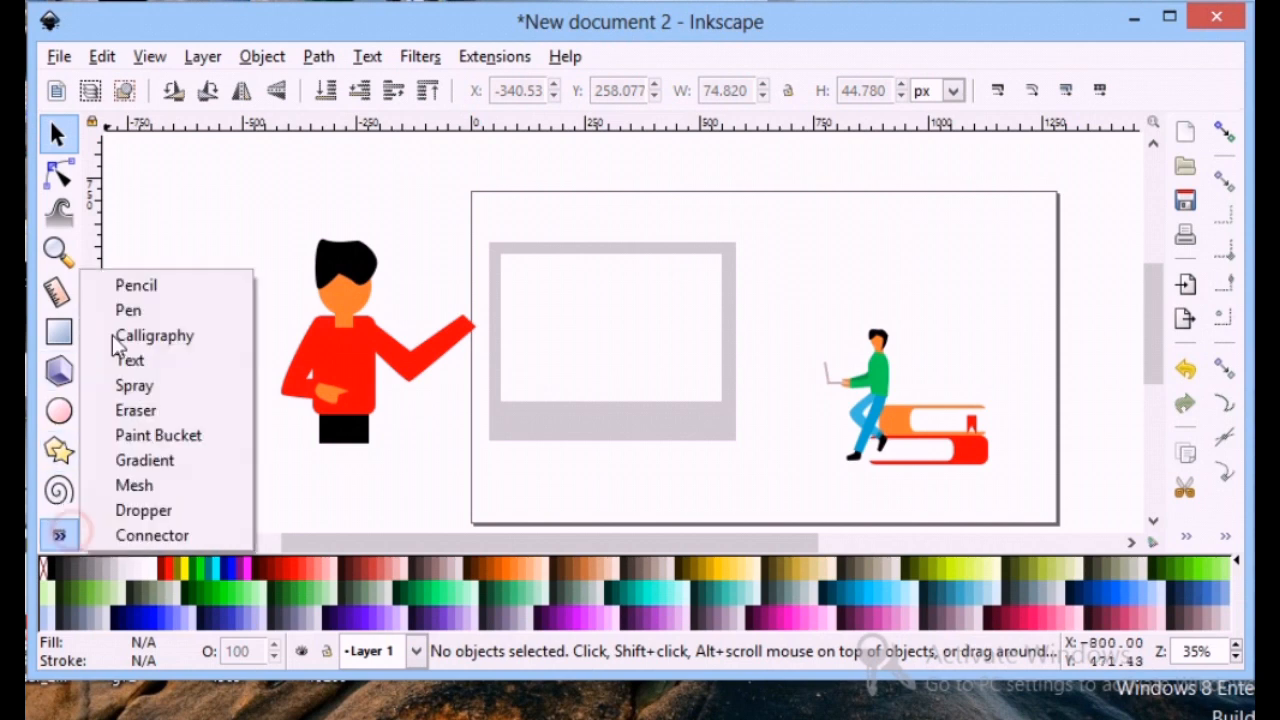
{"action": "left_click", "coordinate": [155, 306]}
{"action": "left_click", "coordinate": [156, 369]}
{"action": "left_click", "coordinate": [185, 320]}
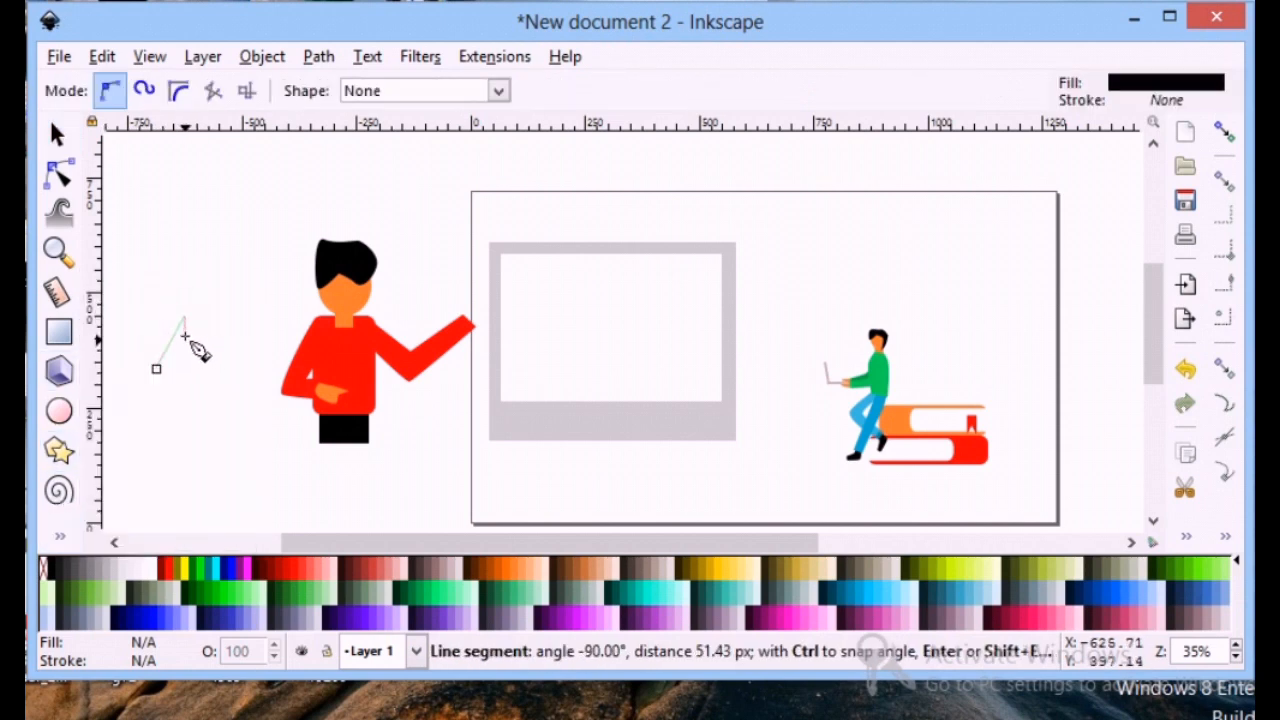
{"action": "left_click", "coordinate": [188, 341]}
{"action": "left_click", "coordinate": [200, 331]}
{"action": "left_click", "coordinate": [199, 351]}
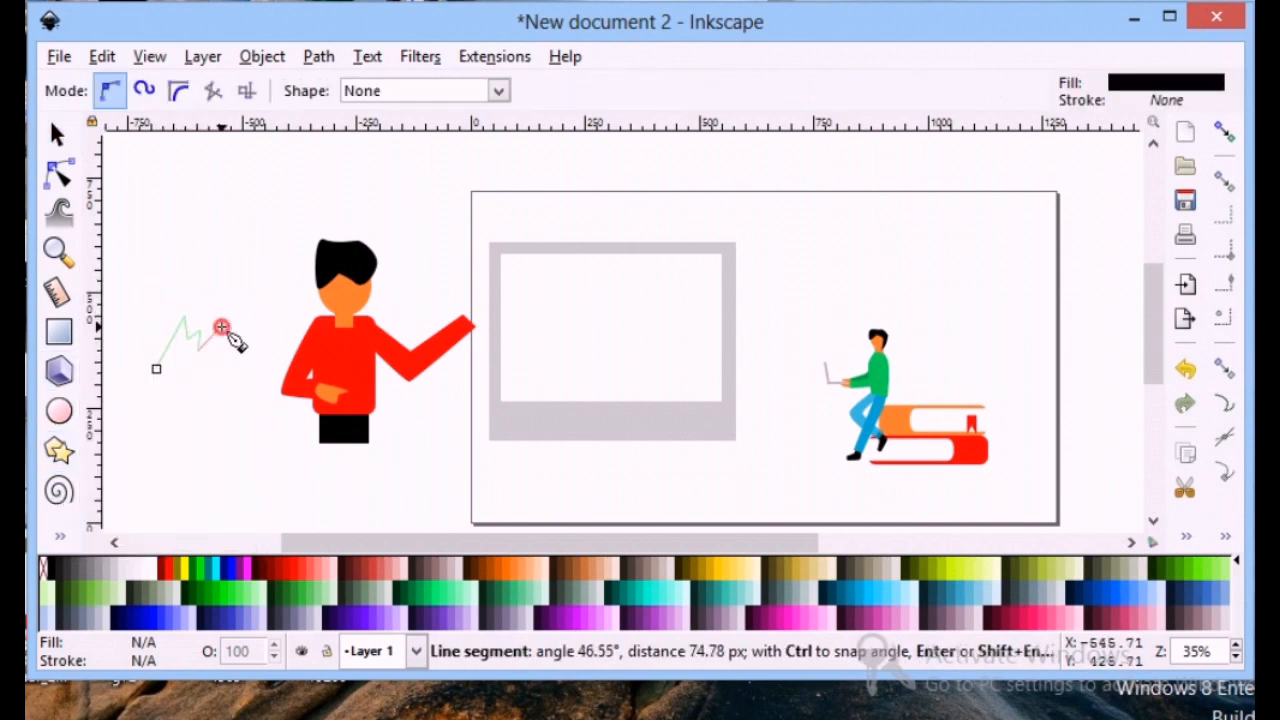
{"action": "left_click", "coordinate": [222, 327]}
{"action": "left_click", "coordinate": [228, 332]}
{"action": "left_click", "coordinate": [205, 368]}
{"action": "mouse_move", "coordinate": [182, 380]}
{"action": "left_mouse_down"}
{"action": "mouse_move", "coordinate": [229, 386]}
{"action": "mouse_move", "coordinate": [214, 375]}
{"action": "mouse_move", "coordinate": [159, 384]}
{"action": "left_mouse_up"}
{"action": "left_click", "coordinate": [160, 373]}
- Rotate the open hand slightly, fill it orange, and move it onto the end of the raised right arm
{"action": "key", "text": "s"}
{"action": "left_click", "coordinate": [180, 345]}
{"action": "left_click_drag", "start_coordinate": [152, 303], "coordinate": [165, 298]}
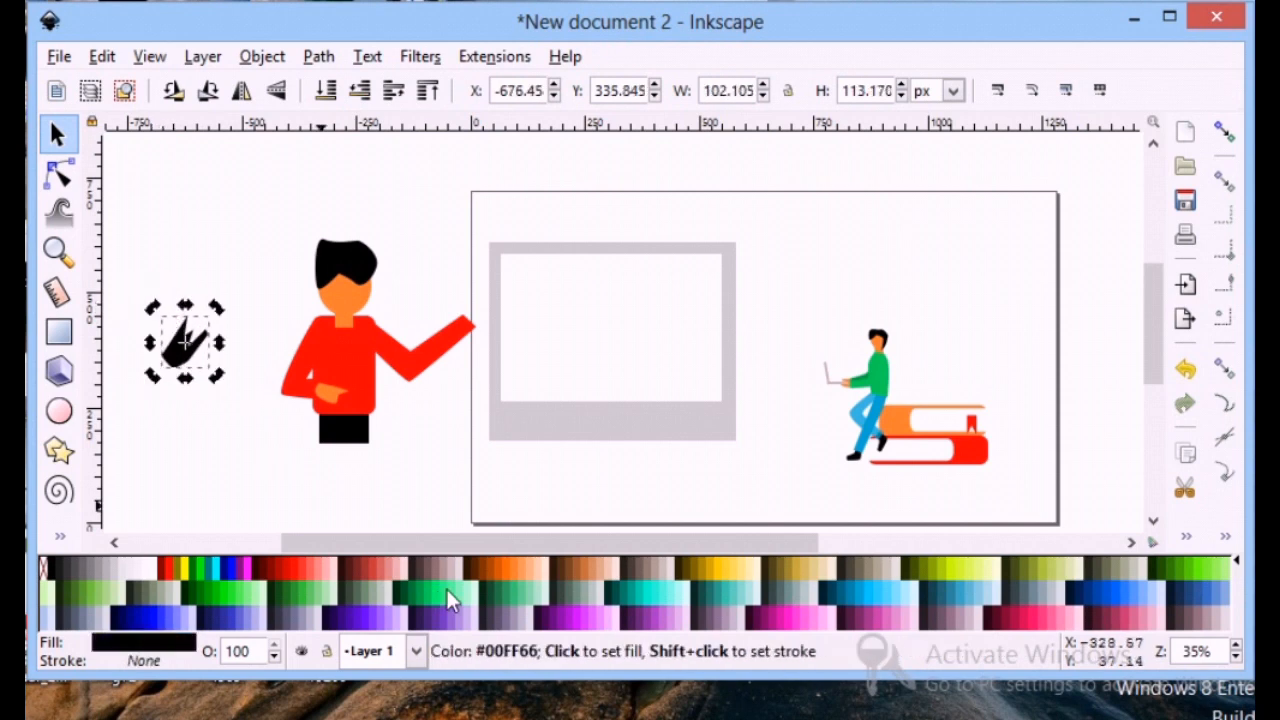
{"action": "left_click", "coordinate": [502, 568]}
{"action": "left_click_drag", "start_coordinate": [200, 372], "coordinate": [493, 326]}
- Curve the straight edges of the raised hand's upper and middle fingers and bow out the hand's outer edge
{"action": "left_click", "coordinate": [58, 175]}
{"action": "left_click", "coordinate": [53, 266]}
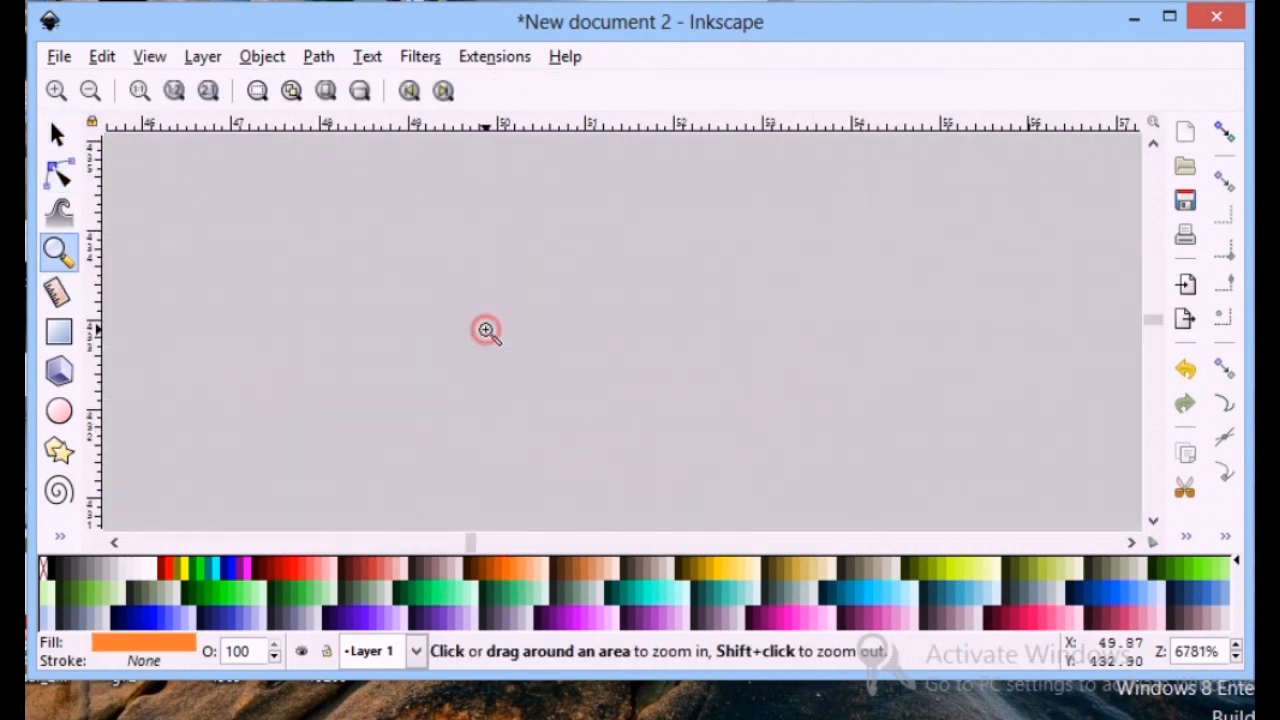
{"action": "left_click", "coordinate": [486, 331]}
{"action": "left_click", "coordinate": [91, 90]}
{"action": "left_click", "coordinate": [91, 90]}
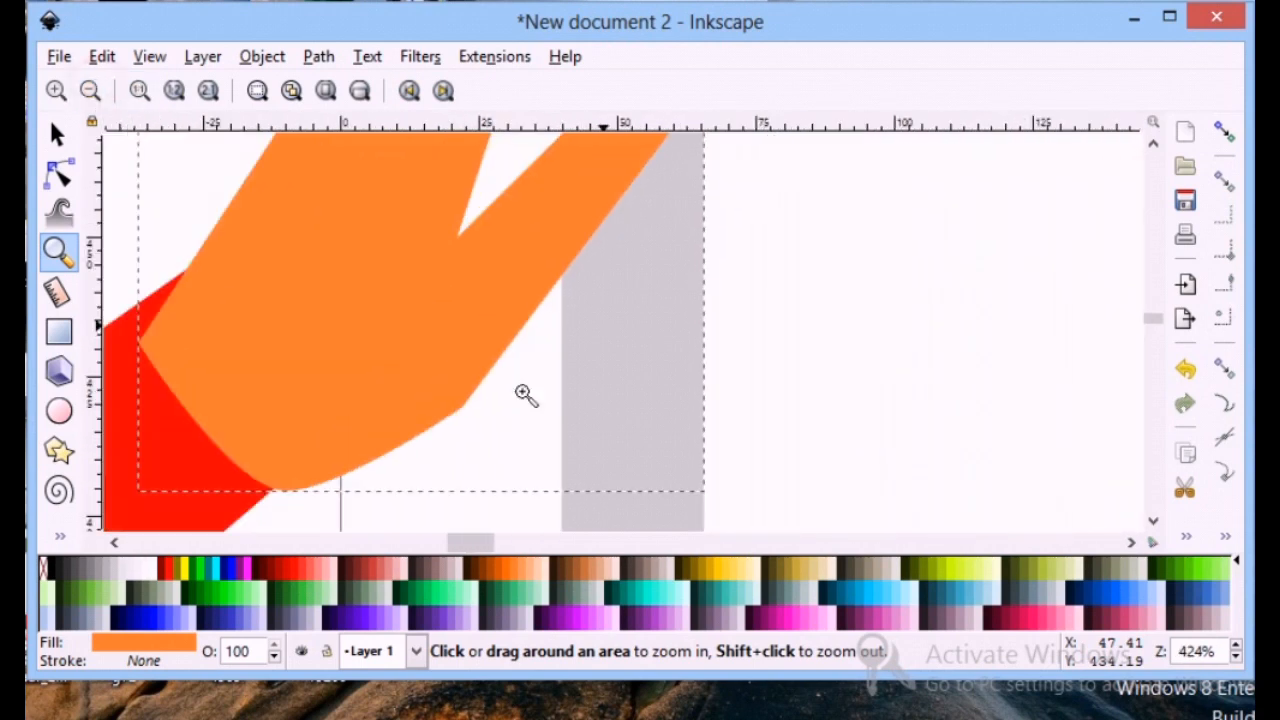
{"action": "left_click", "coordinate": [58, 175]}
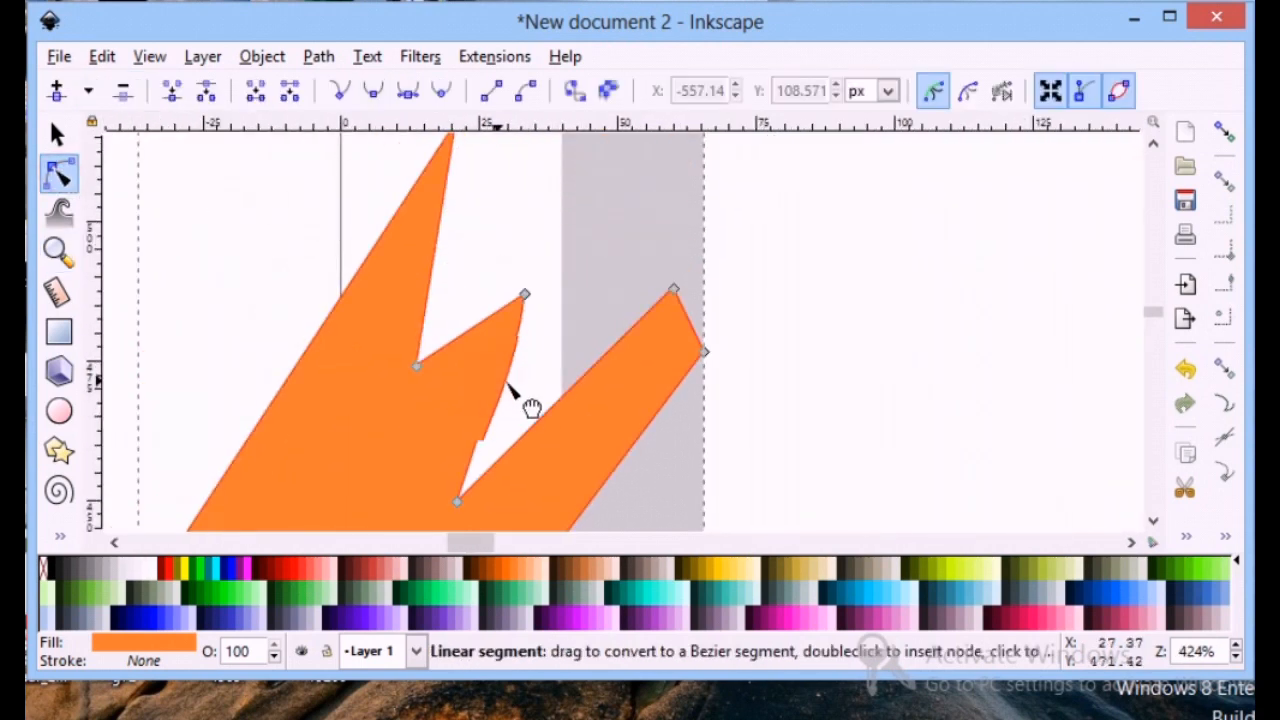
{"action": "left_click_drag", "start_coordinate": [508, 386], "coordinate": [470, 310]}
{"action": "left_click_drag", "start_coordinate": [440, 234], "coordinate": [411, 183]}
{"action": "scroll", "coordinate": [437, 210], "scroll_direction": "up", "scroll_amount": 5}
{"action": "left_click_drag", "start_coordinate": [458, 337], "coordinate": [424, 465]}
{"action": "scroll", "coordinate": [503, 214], "scroll_direction": "down", "scroll_amount": 5}
- Reposition the raised hand's middle fingertip and the notch beside it, and round the tip of the pointing finger
{"action": "left_click_drag", "start_coordinate": [525, 216], "coordinate": [515, 246]}
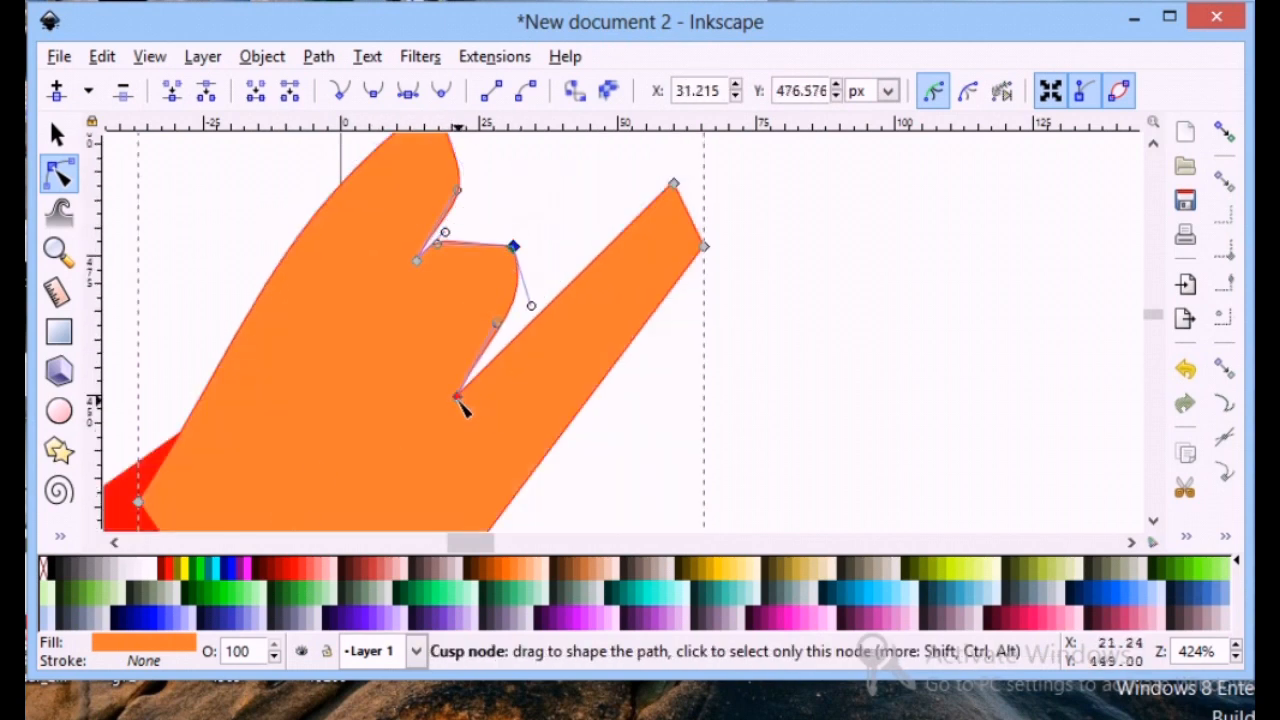
{"action": "left_click_drag", "start_coordinate": [457, 396], "coordinate": [489, 366]}
{"action": "left_click_drag", "start_coordinate": [527, 250], "coordinate": [553, 231]}
{"action": "left_click_drag", "start_coordinate": [700, 204], "coordinate": [737, 220]}
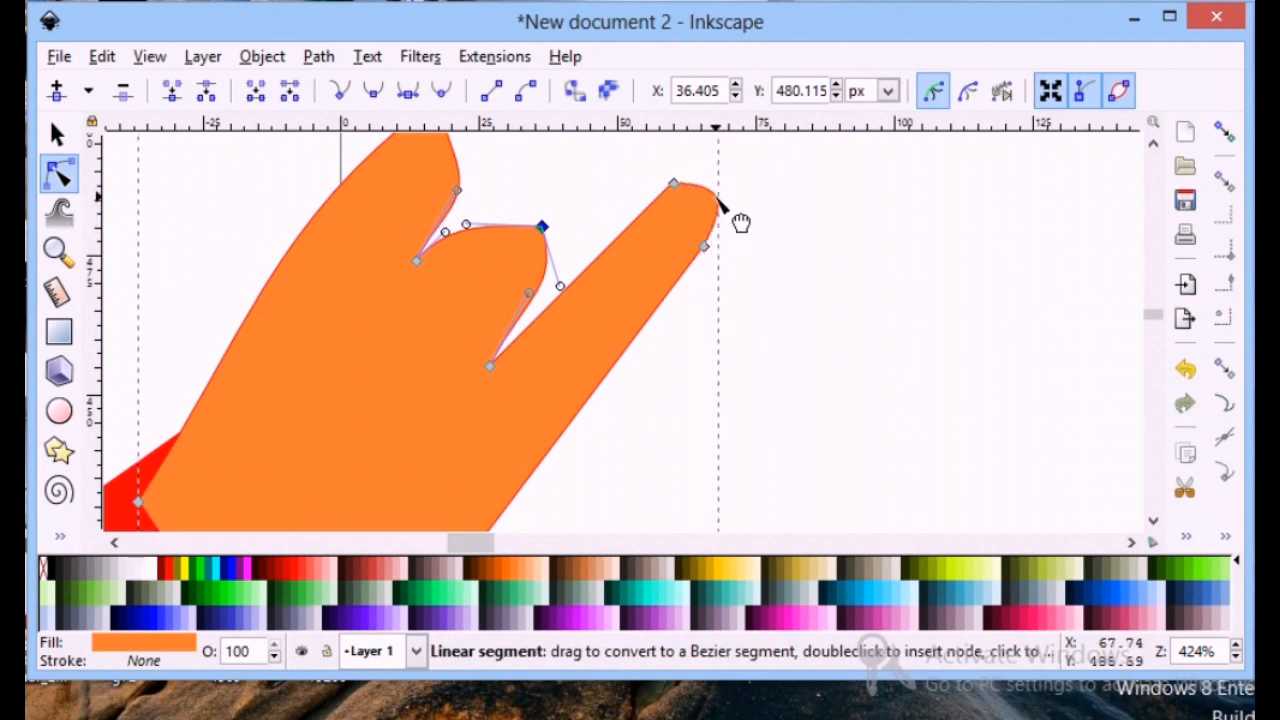
- Pull the tip node of the raised hand's uppermost finger inward to shorten that finger
{"action": "left_click", "coordinate": [66, 250]}
{"action": "left_click", "coordinate": [93, 95]}
{"action": "left_click", "coordinate": [93, 95]}
{"action": "left_click", "coordinate": [93, 95]}
{"action": "left_click", "coordinate": [93, 95]}
{"action": "left_click", "coordinate": [93, 95]}
{"action": "left_click", "coordinate": [93, 95]}
{"action": "left_click", "coordinate": [57, 172]}
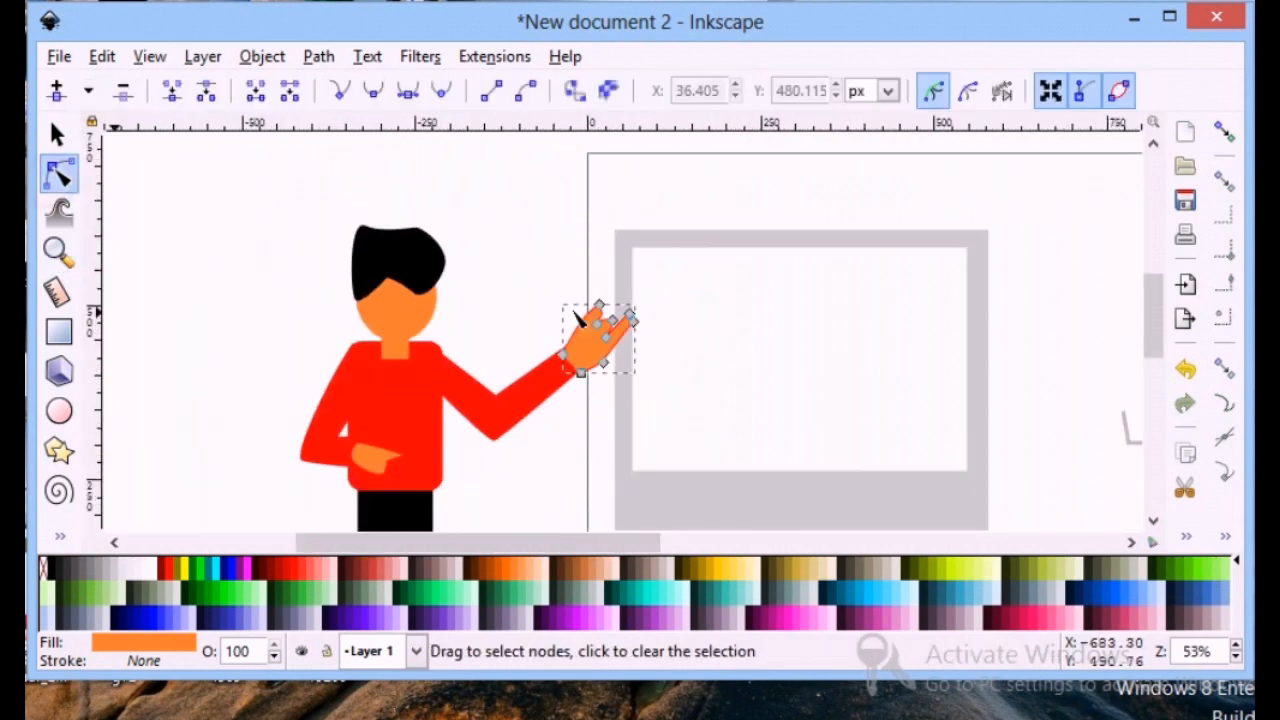
{"action": "left_click", "coordinate": [623, 316]}
{"action": "left_click", "coordinate": [530, 318]}
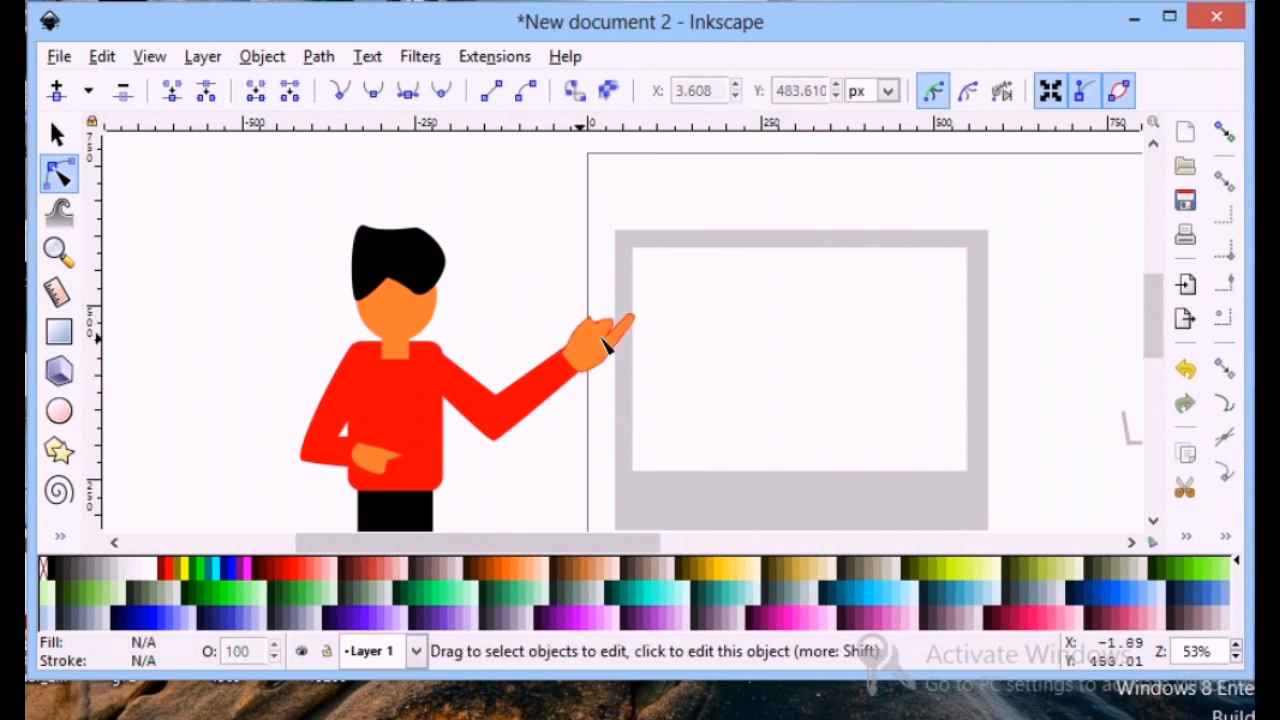
- Scale the raised hand down to about 88 × 76 px and set it against the end of the right forearm
{"action": "key", "text": "s"}
{"action": "left_click", "coordinate": [603, 365]}
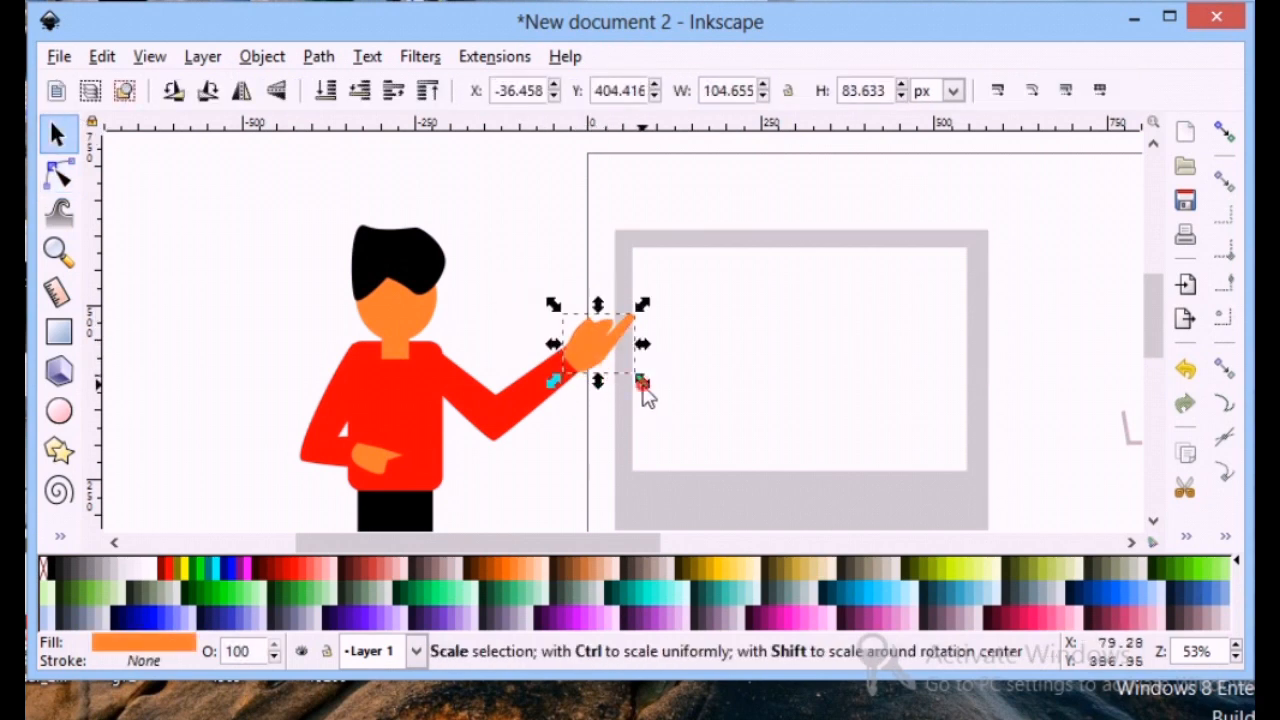
{"action": "left_click_drag", "start_coordinate": [642, 385], "coordinate": [613, 348]}
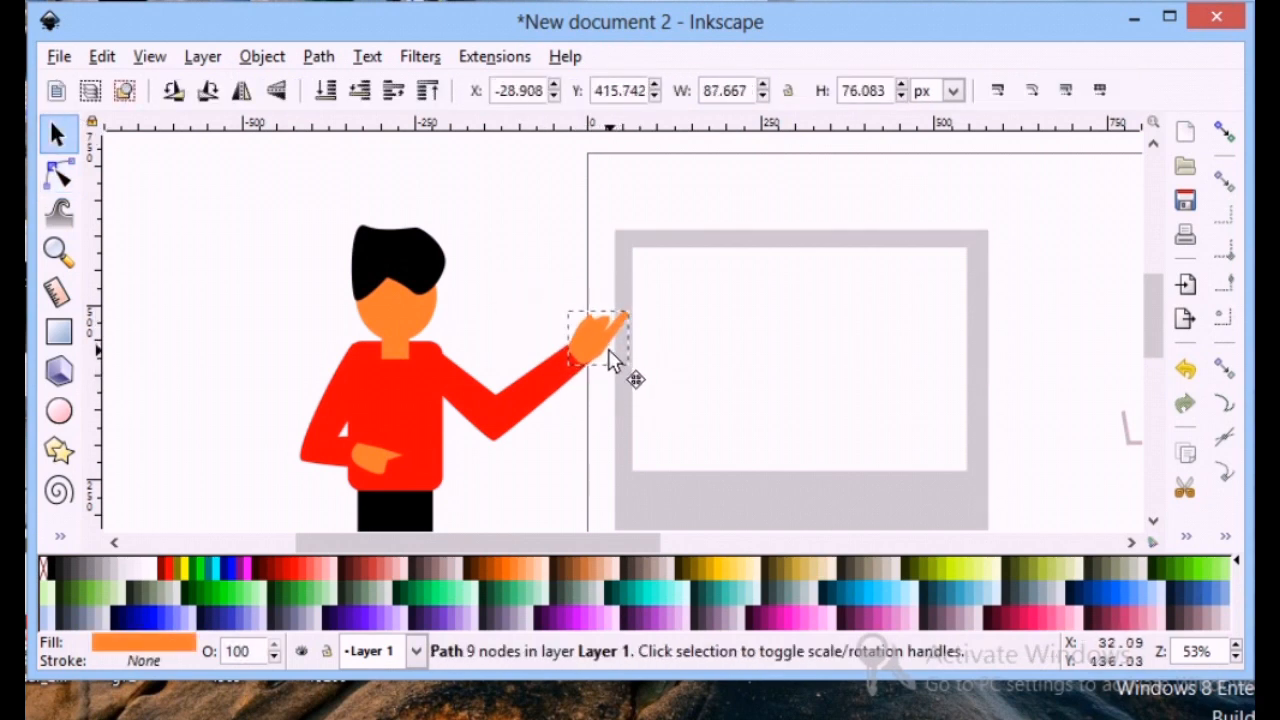
{"action": "left_click", "coordinate": [208, 356]}
{"action": "scroll", "coordinate": [600, 256], "scroll_direction": "down", "scroll_amount": 3}
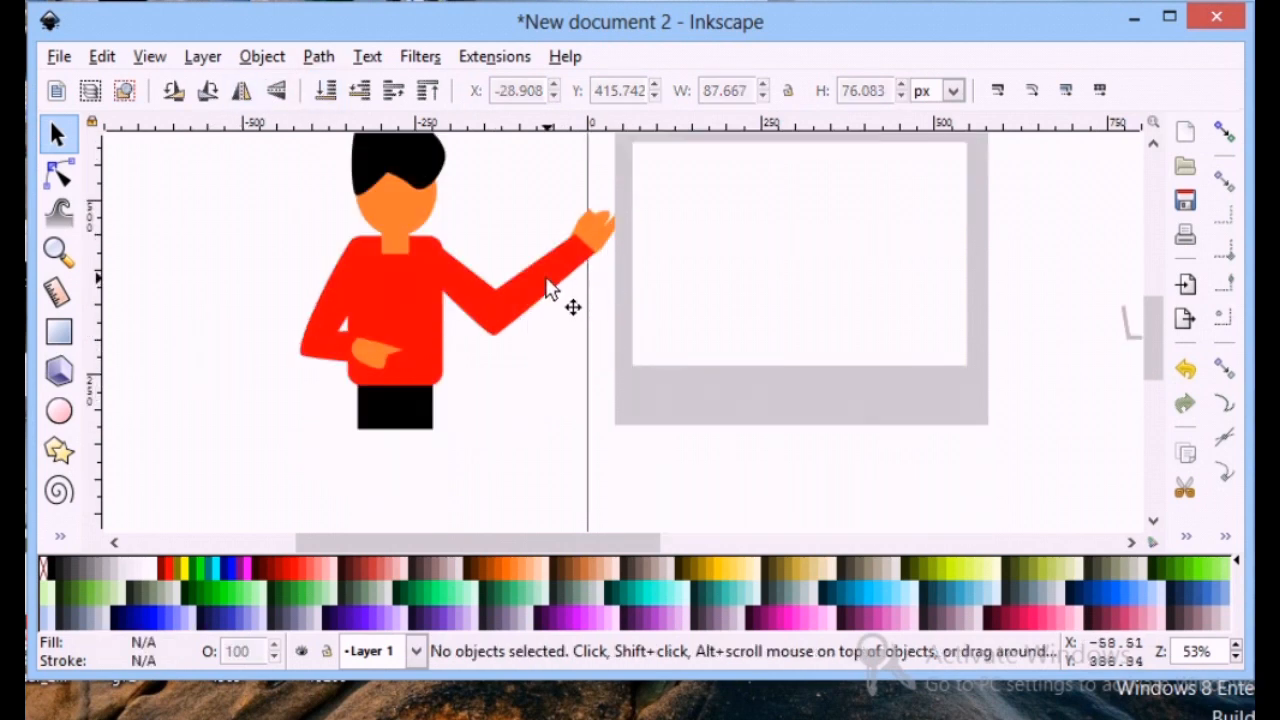
- Convert the neck rectangle to a path and curve its bottom edge downward into a rounded neckline
{"action": "left_click", "coordinate": [403, 252]}
{"action": "left_click", "coordinate": [58, 172]}
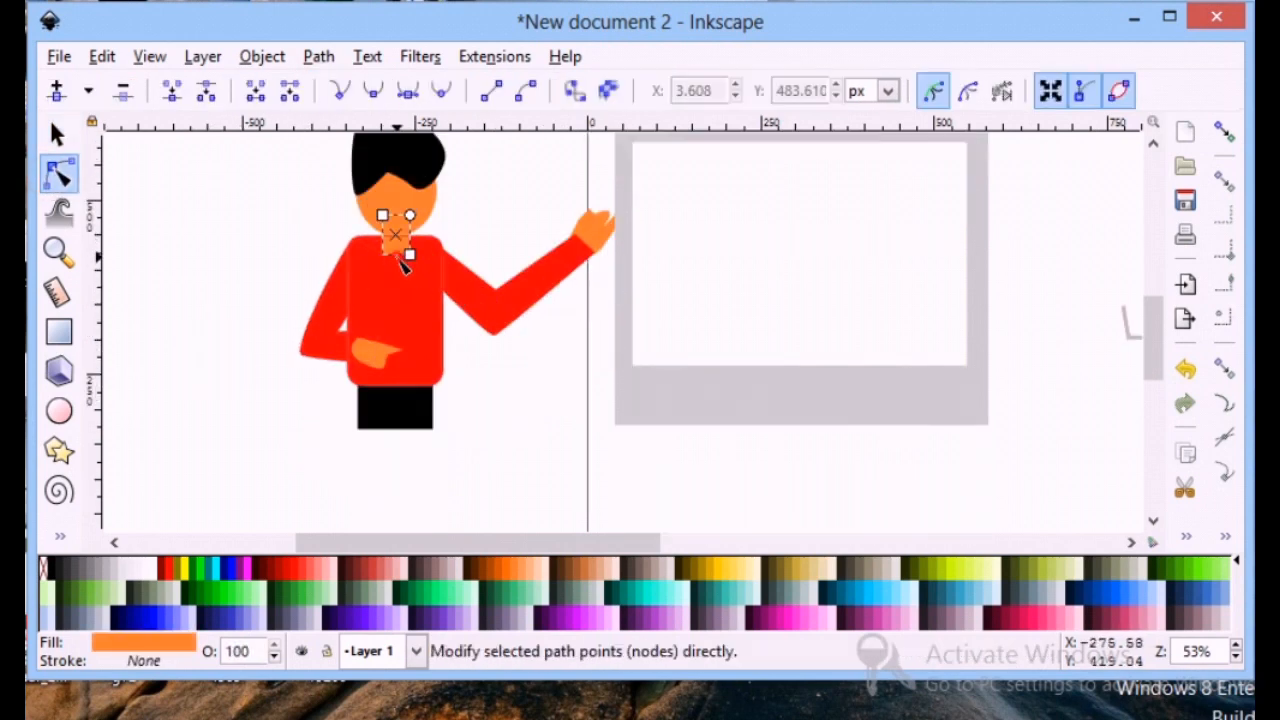
{"action": "left_click", "coordinate": [318, 57]}
{"action": "left_click", "coordinate": [350, 80]}
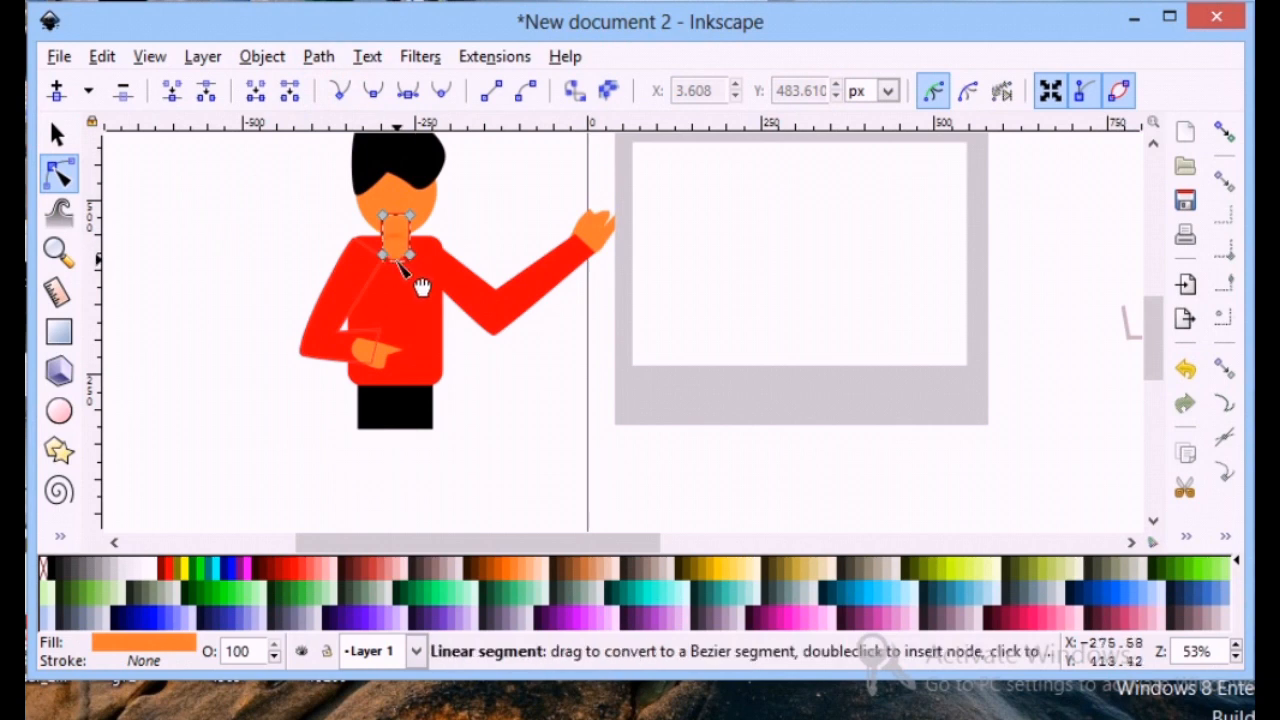
{"action": "left_click", "coordinate": [242, 230]}
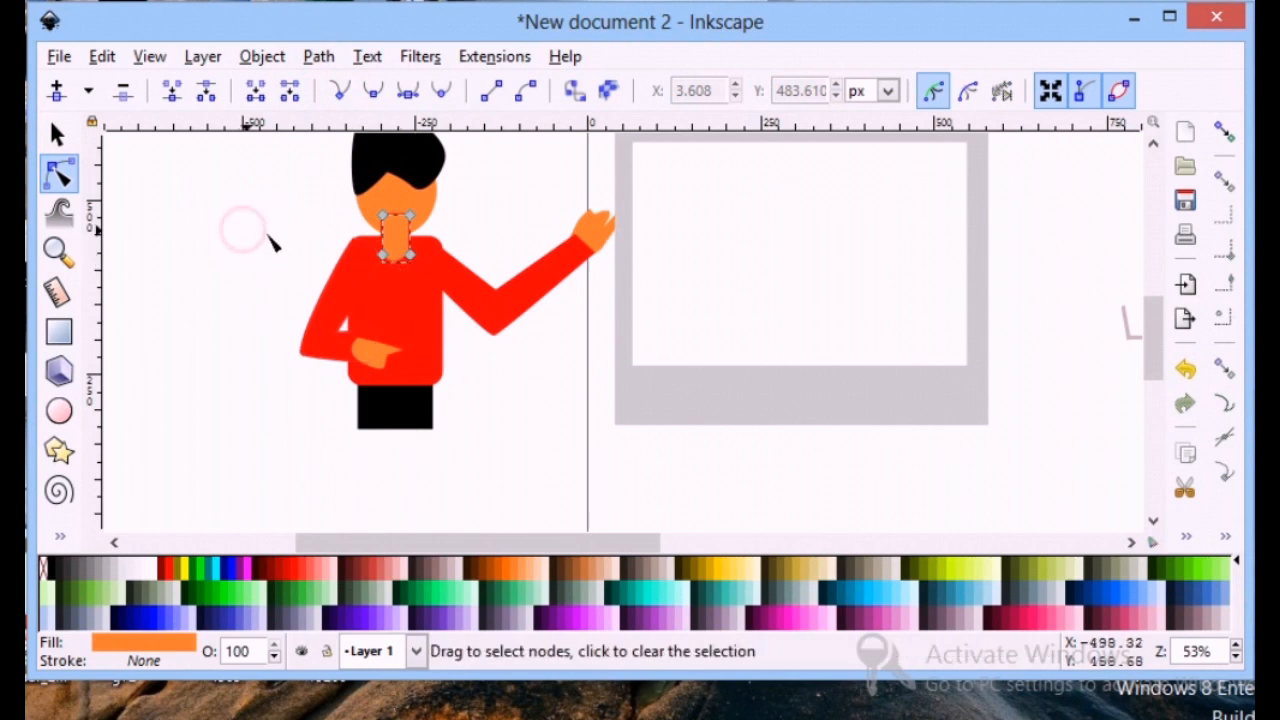
- Select the red character's parts, including hair, neck, arms, hands and black lower body, and group them
{"action": "left_click", "coordinate": [597, 225]}
{"action": "left_click", "coordinate": [420, 167], "text": "shift"}
{"action": "left_click", "coordinate": [518, 288], "text": "shift"}
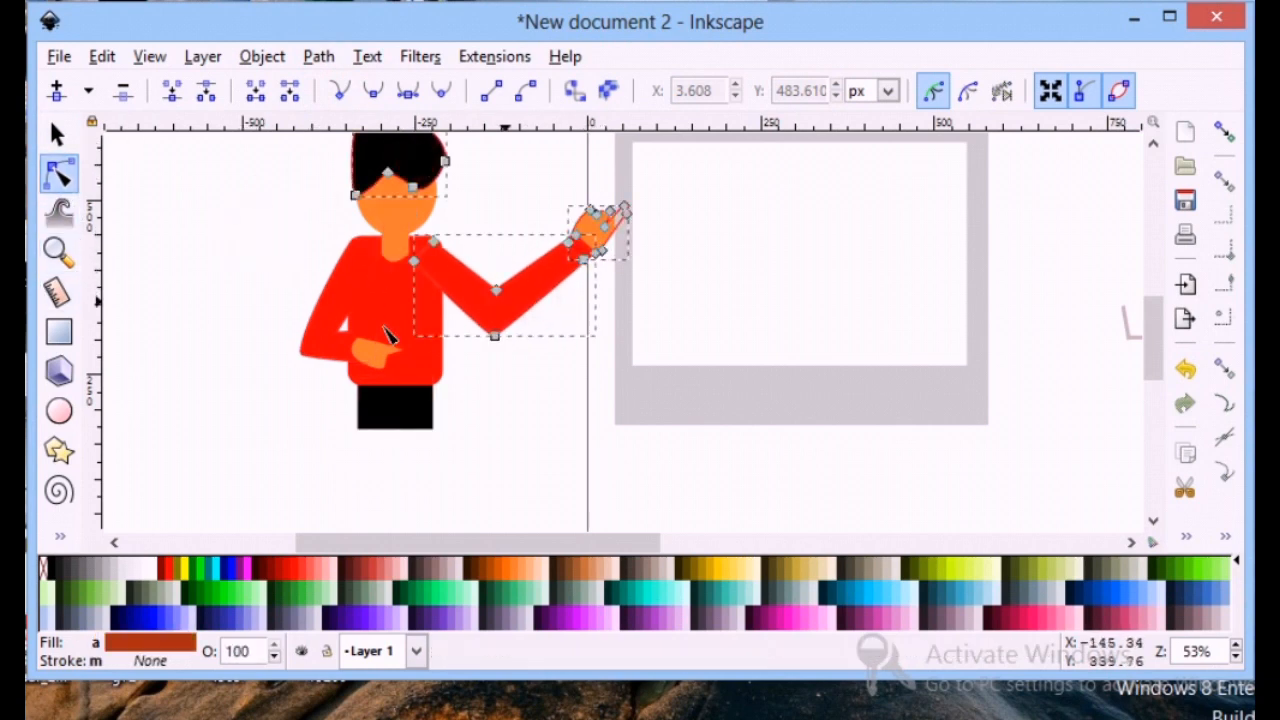
{"action": "left_click", "coordinate": [338, 344], "text": "shift"}
{"action": "left_click", "coordinate": [368, 357], "text": "shift"}
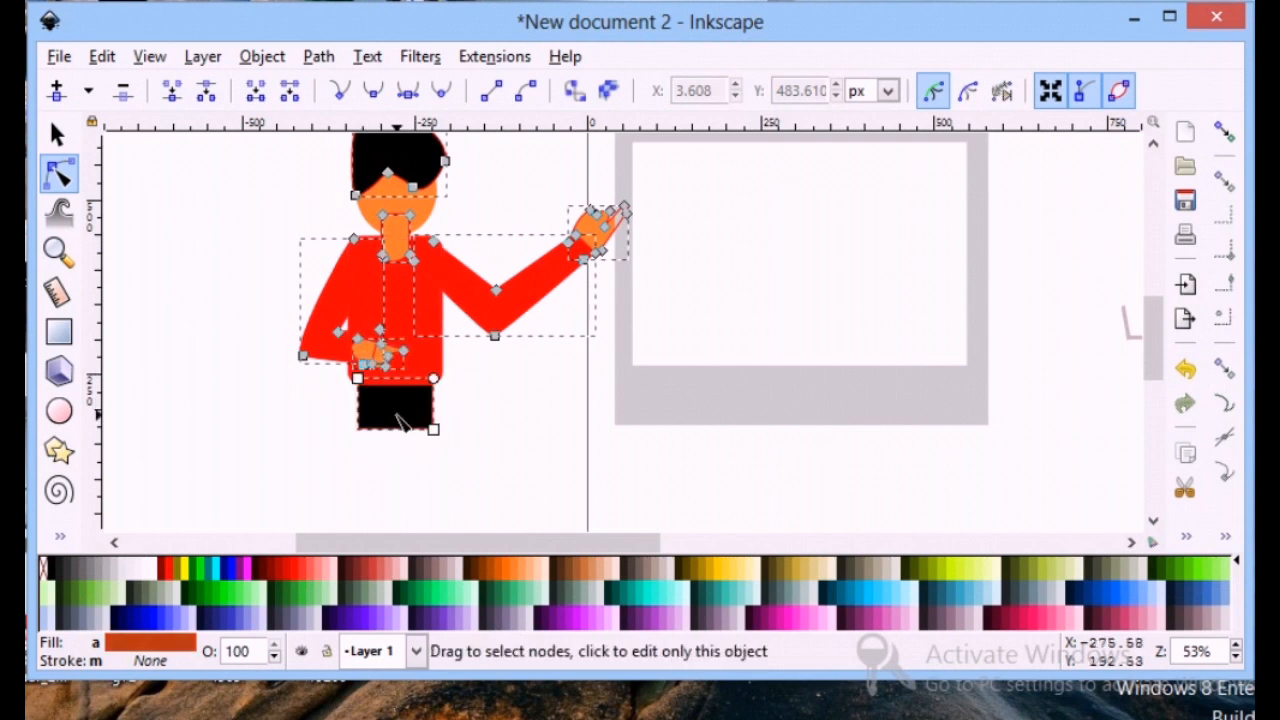
{"action": "key", "text": "ctrl+g"}
{"action": "scroll", "coordinate": [480, 290], "scroll_direction": "up", "scroll_amount": 2}
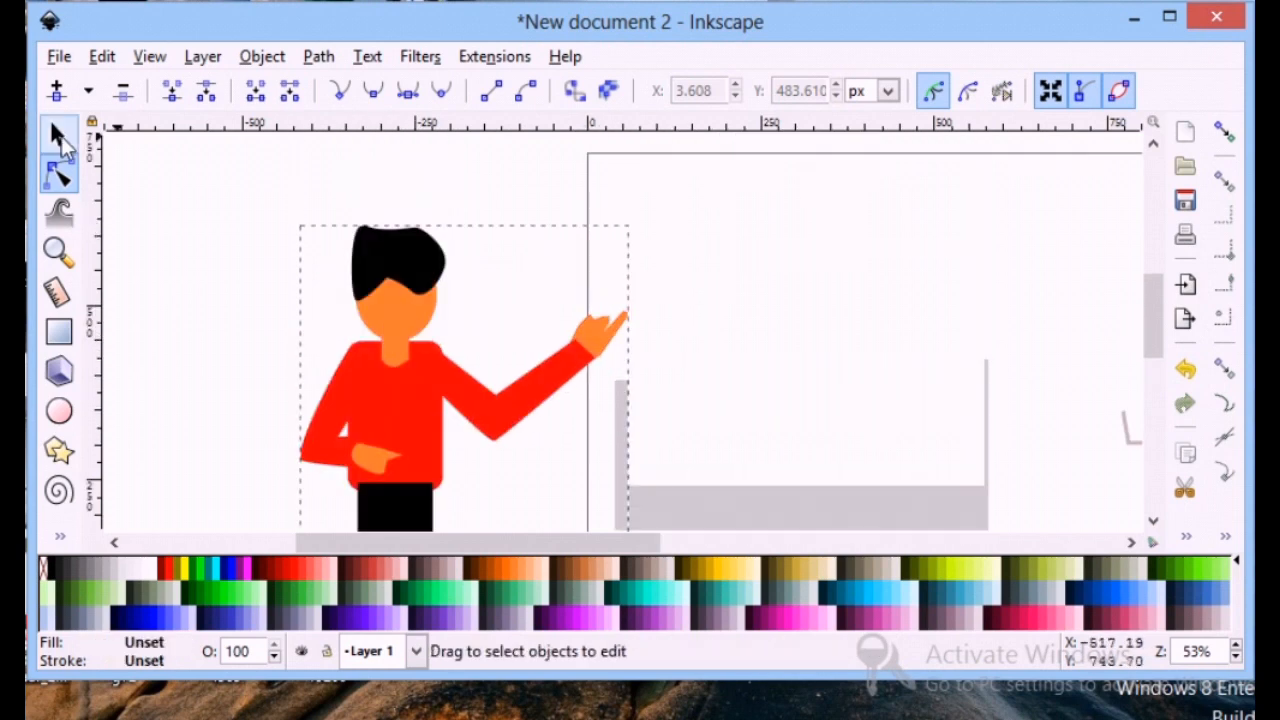
{"action": "left_click", "coordinate": [62, 138]}
{"action": "left_click_drag", "start_coordinate": [640, 215], "coordinate": [530, 344]}
{"action": "key", "text": "ctrl+z"}
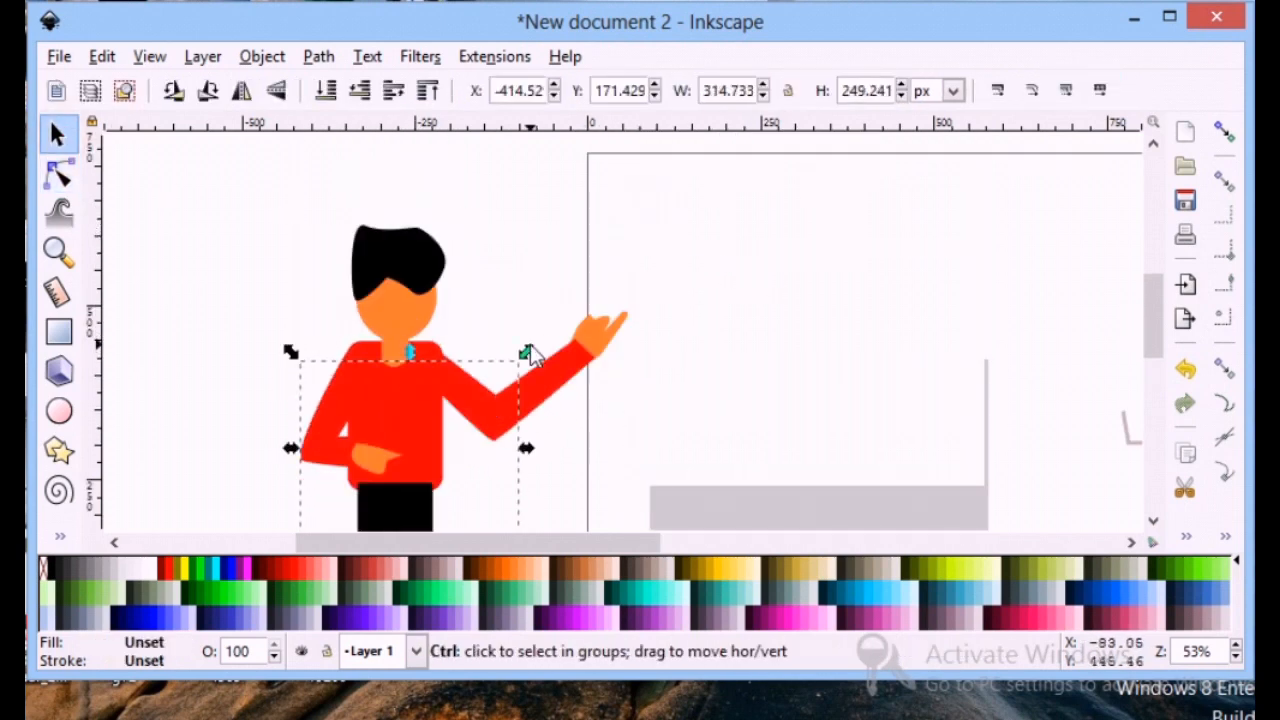
{"action": "left_click_drag", "start_coordinate": [418, 422], "coordinate": [303, 350]}
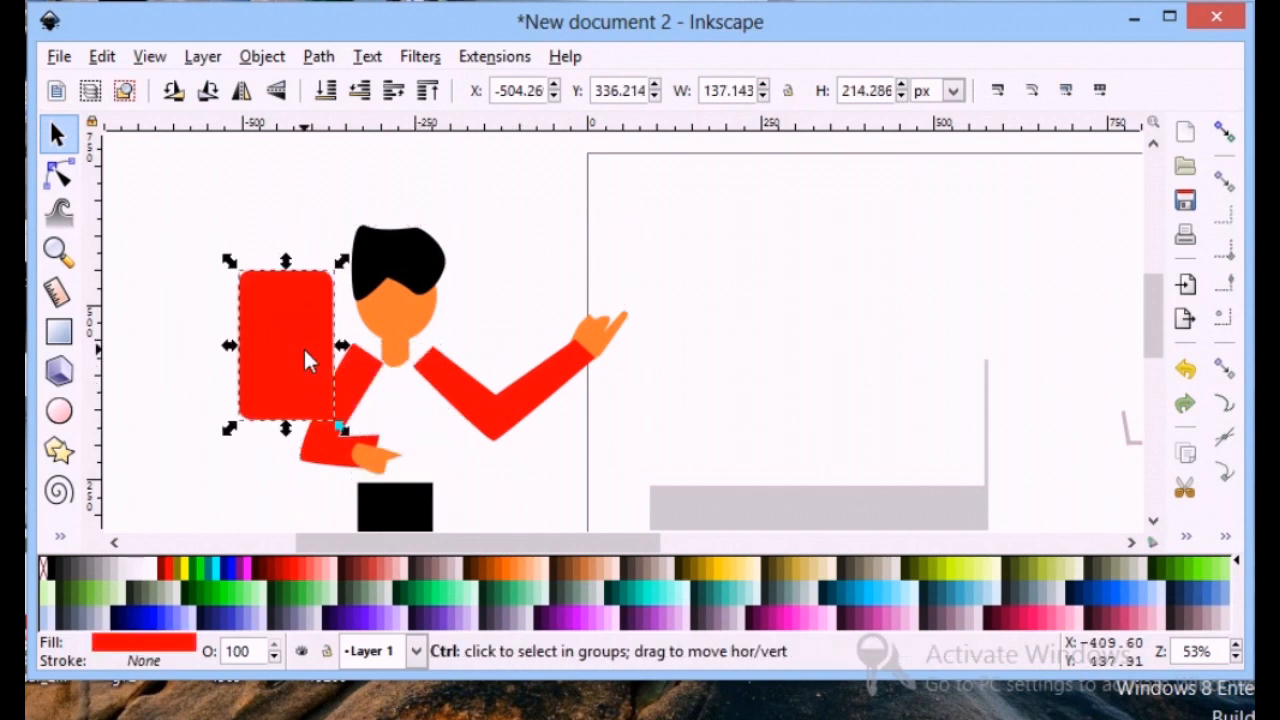
{"action": "key", "text": "ctrl+z"}
- Select the red character's existing group together with its head and torso, and group them into one object
{"action": "left_click", "coordinate": [401, 315], "text": "shift"}
{"action": "left_click", "coordinate": [412, 267], "text": "shift"}
{"action": "key", "text": "F5"}
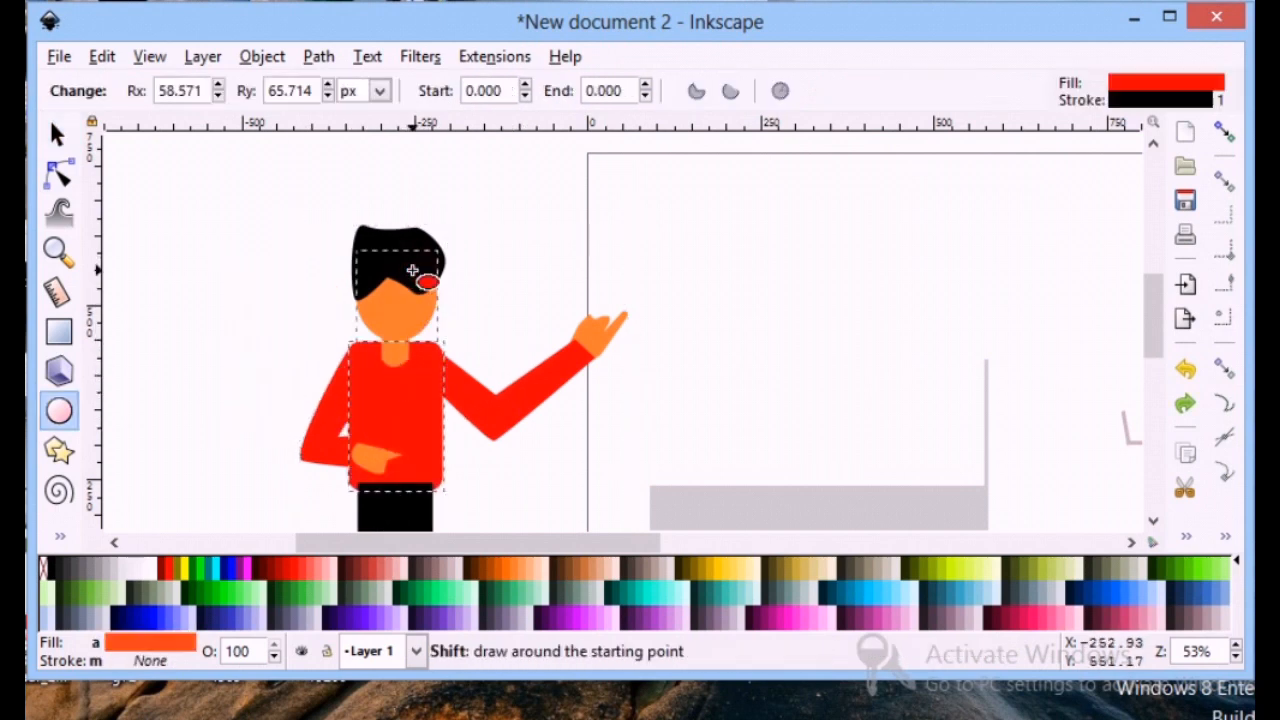
{"action": "left_click", "coordinate": [57, 135]}
{"action": "left_click", "coordinate": [412, 410], "text": "shift"}
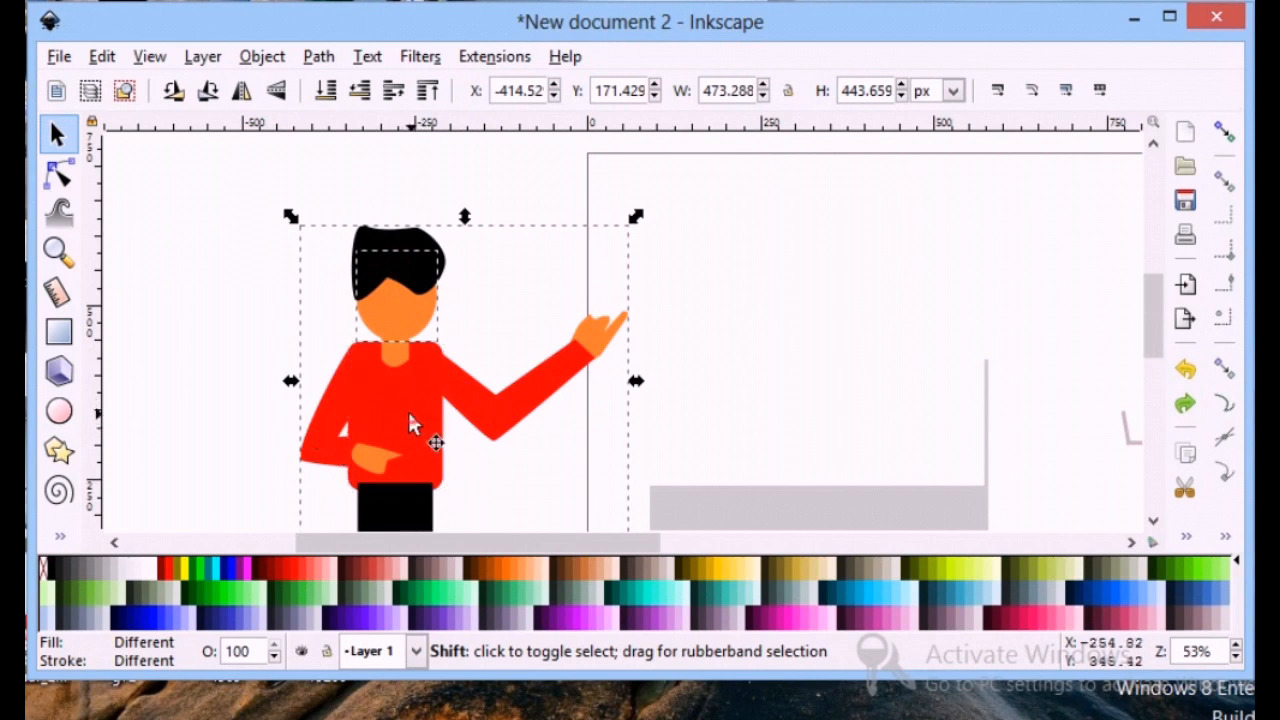
{"action": "left_click", "coordinate": [338, 390], "text": "shift"}
{"action": "left_click", "coordinate": [322, 416], "text": "shift"}
{"action": "scroll", "coordinate": [534, 413], "scroll_direction": "down", "scroll_amount": 4}
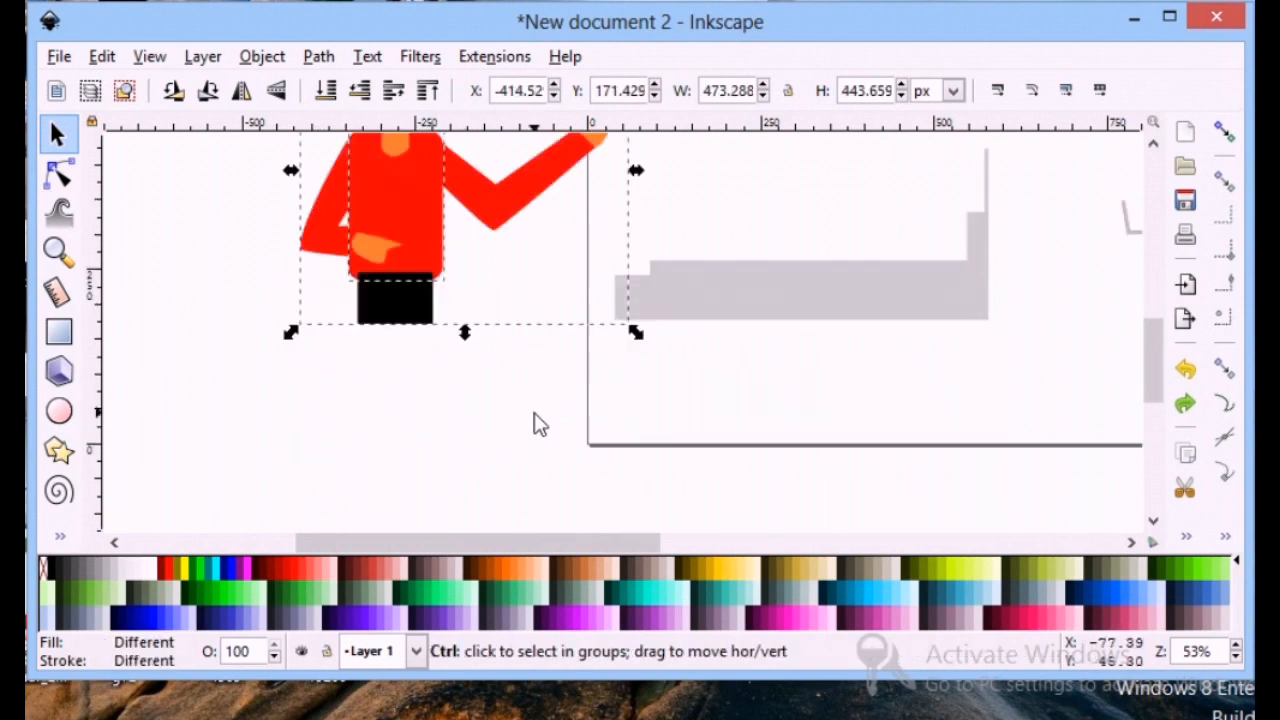
{"action": "scroll", "coordinate": [651, 163], "scroll_direction": "up", "scroll_amount": 2}
{"action": "scroll", "coordinate": [634, 329], "scroll_direction": "up", "scroll_amount": 4}
- Scale the whole red character down to about 235 × 247 px and place it inside the grey-framed screen
{"action": "left_click_drag", "start_coordinate": [634, 329], "coordinate": [565, 383]}
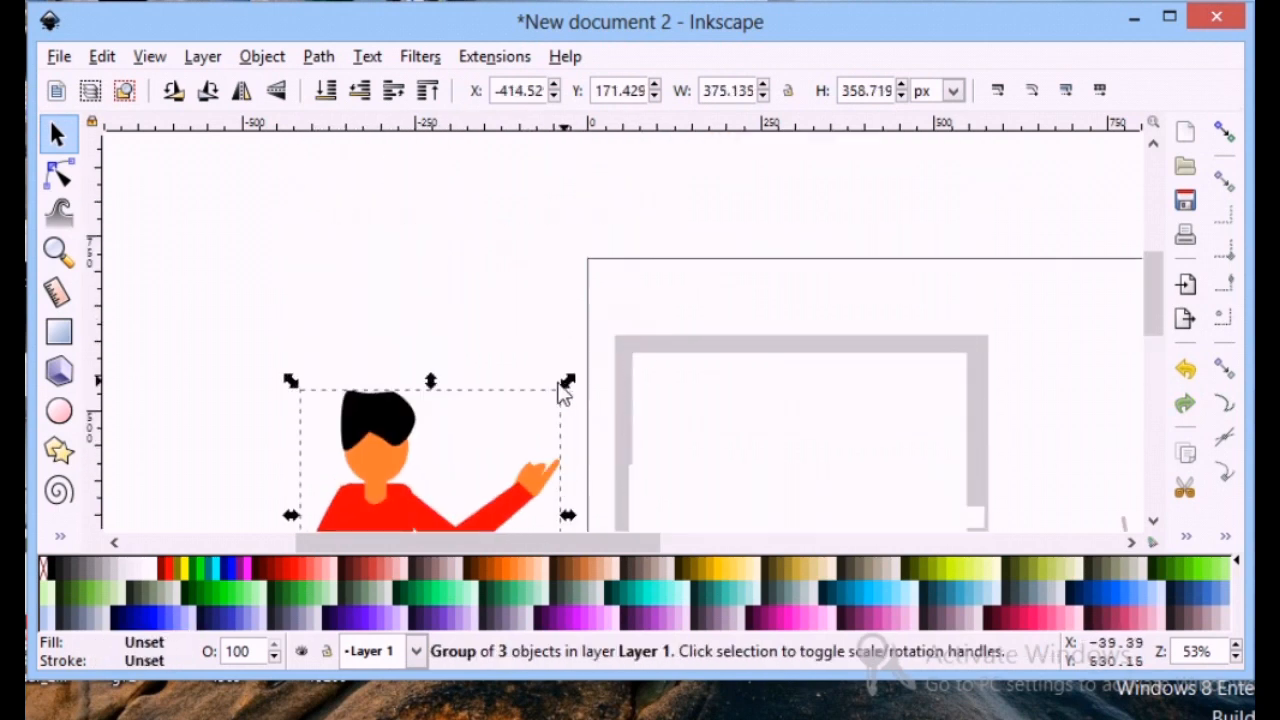
{"action": "scroll", "coordinate": [553, 262], "scroll_direction": "down", "scroll_amount": 3}
{"action": "left_click_drag", "start_coordinate": [566, 225], "coordinate": [480, 264]}
{"action": "left_click_drag", "start_coordinate": [357, 409], "coordinate": [734, 346]}
{"action": "left_click_drag", "start_coordinate": [862, 195], "coordinate": [836, 244]}
{"action": "mouse_move", "coordinate": [740, 362]}
{"action": "left_mouse_down"}
{"action": "mouse_move", "coordinate": [750, 338]}
{"action": "mouse_move", "coordinate": [738, 345]}
{"action": "left_mouse_up"}
- Draw a rectangle about 257 × 191 px on the empty canvas beside the page and fill it with light violet-blue
{"action": "double_click", "coordinate": [641, 434]}
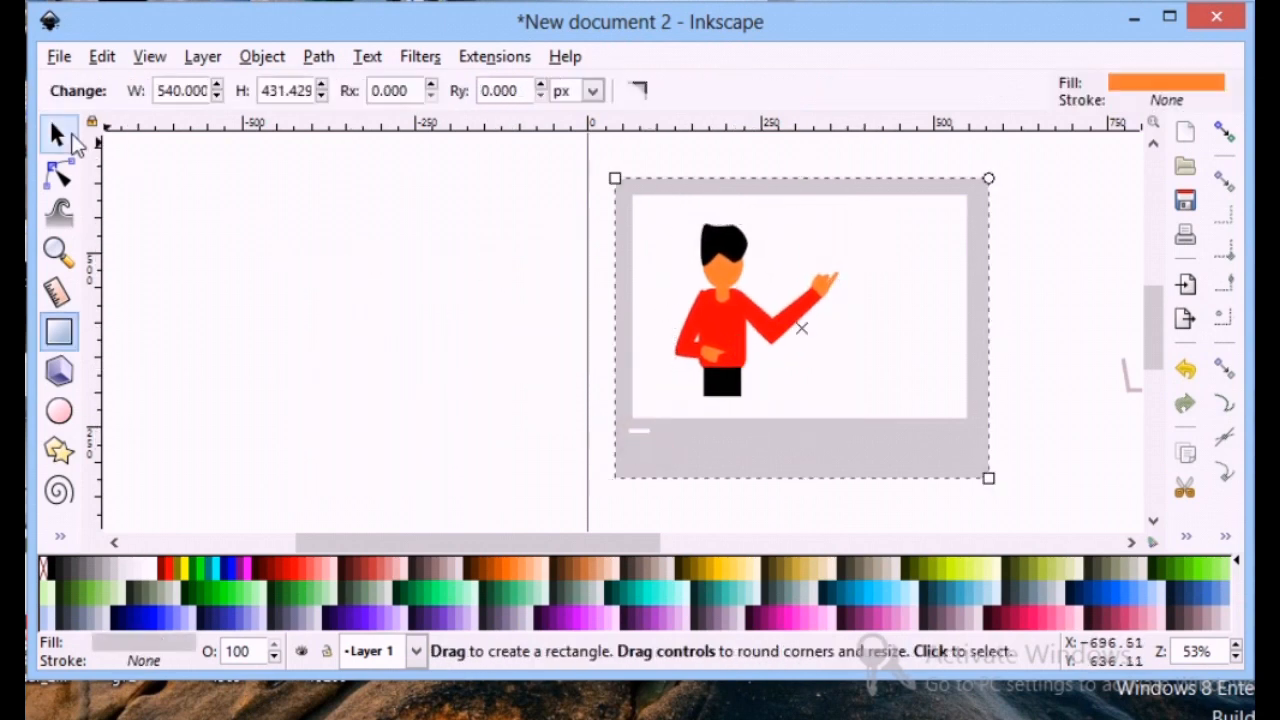
{"action": "left_click", "coordinate": [70, 137]}
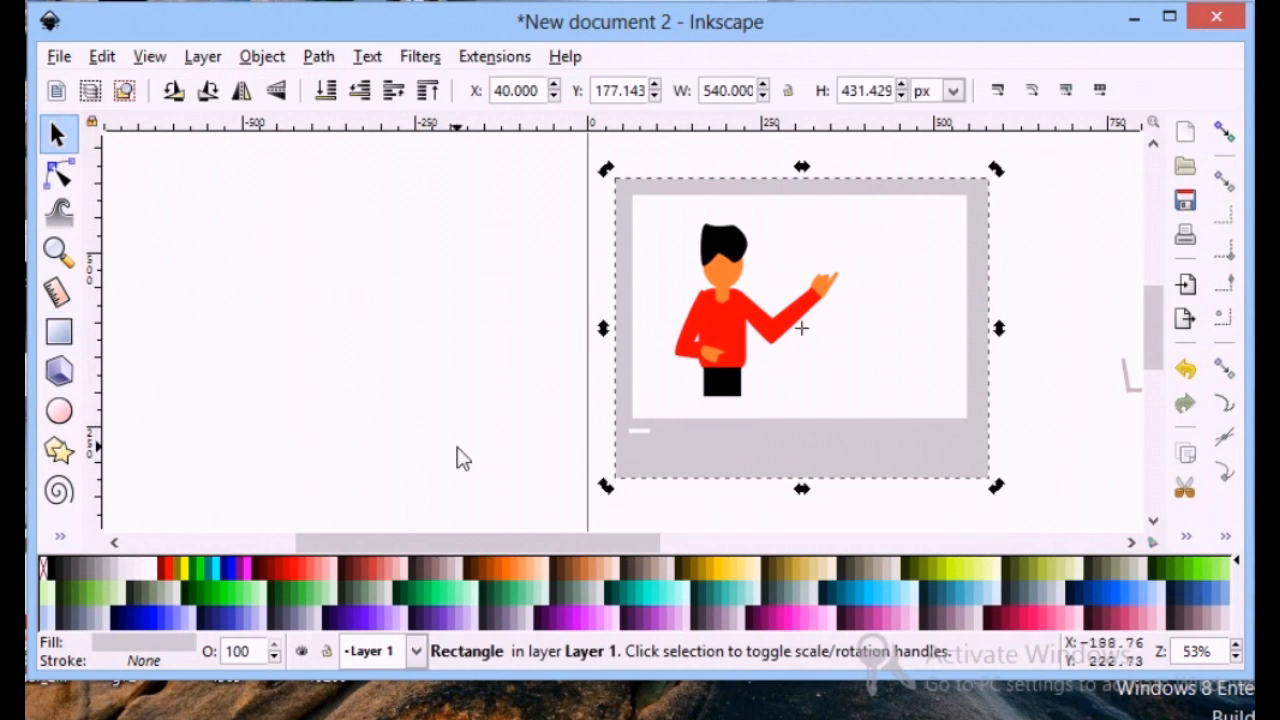
{"action": "left_click", "coordinate": [65, 340]}
{"action": "mouse_move", "coordinate": [270, 254]}
{"action": "left_mouse_down"}
{"action": "mouse_move", "coordinate": [375, 349]}
{"action": "mouse_move", "coordinate": [448, 386]}
{"action": "left_mouse_up"}
{"action": "key", "text": "s"}
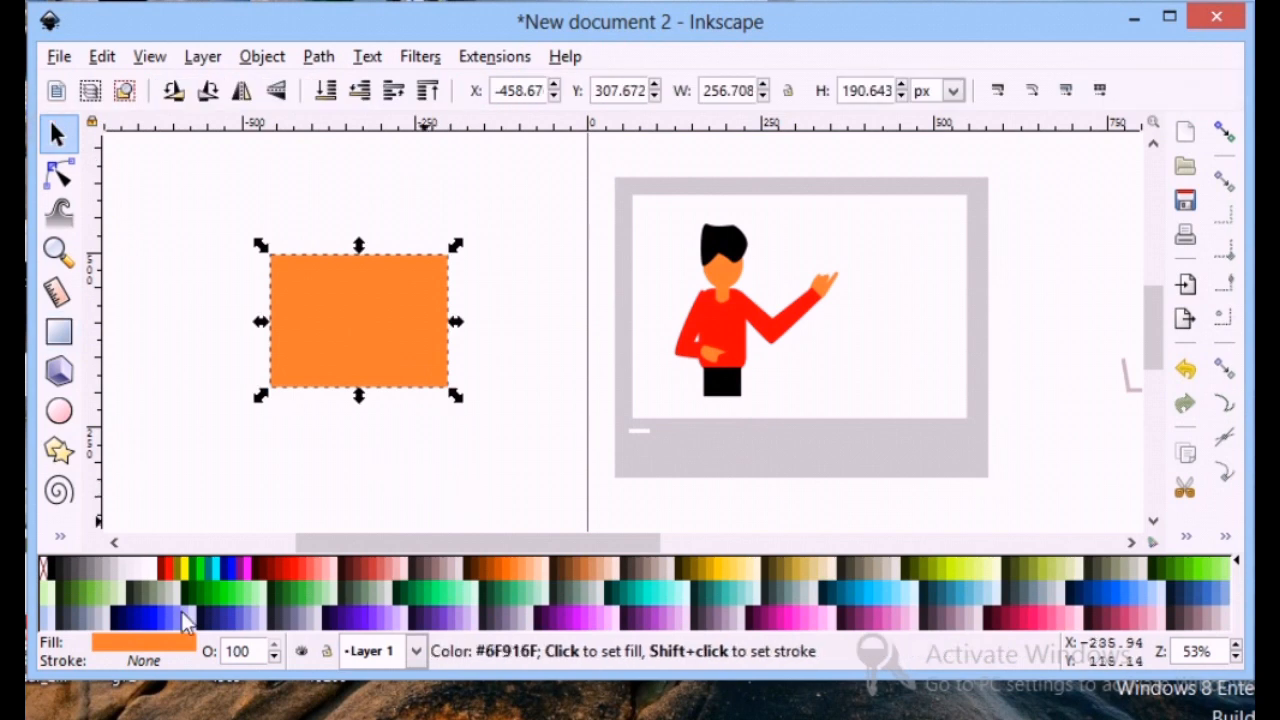
{"action": "left_click", "coordinate": [176, 622]}
{"action": "left_click", "coordinate": [186, 626]}
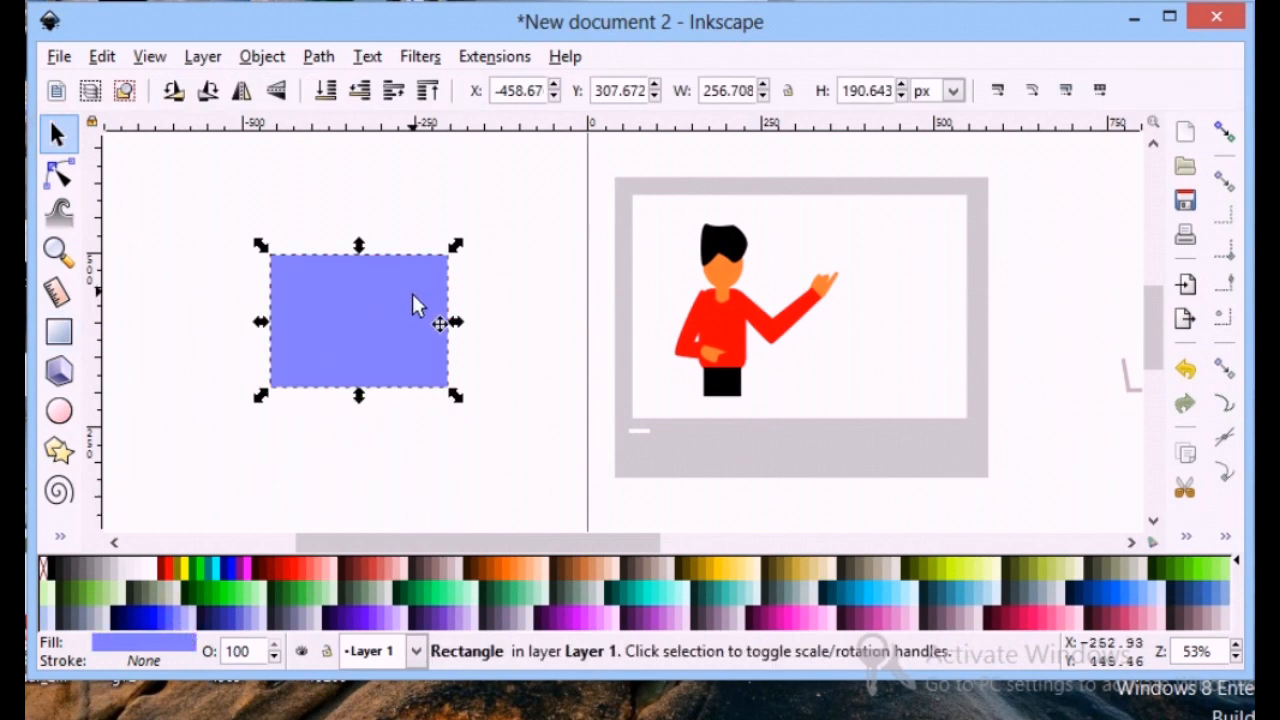
- Place the violet-blue rectangle inside the screen, enlarge it to about 349 × 259 px and lower it behind the character
{"action": "left_click_drag", "start_coordinate": [418, 305], "coordinate": [803, 277]}
{"action": "left_click_drag", "start_coordinate": [857, 357], "coordinate": [922, 418]}
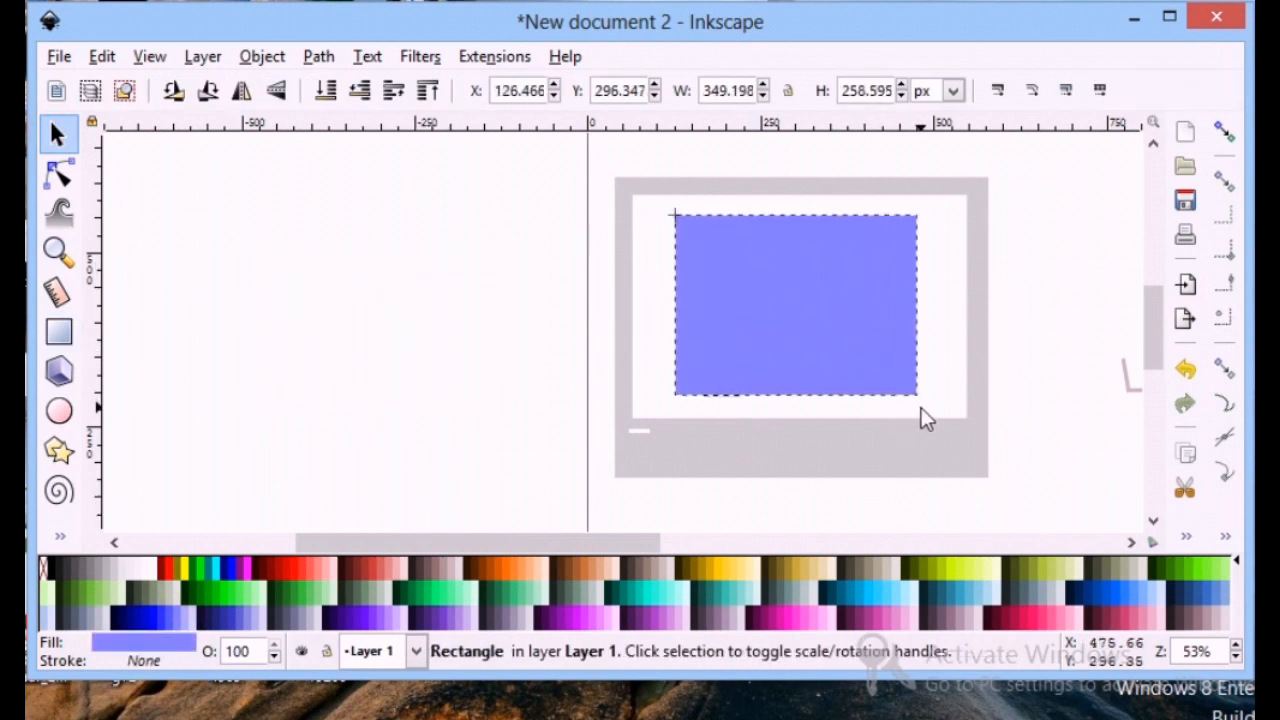
{"action": "left_click", "coordinate": [327, 91]}
{"action": "left_click", "coordinate": [560, 297]}
{"action": "key", "text": "ctrl+z"}
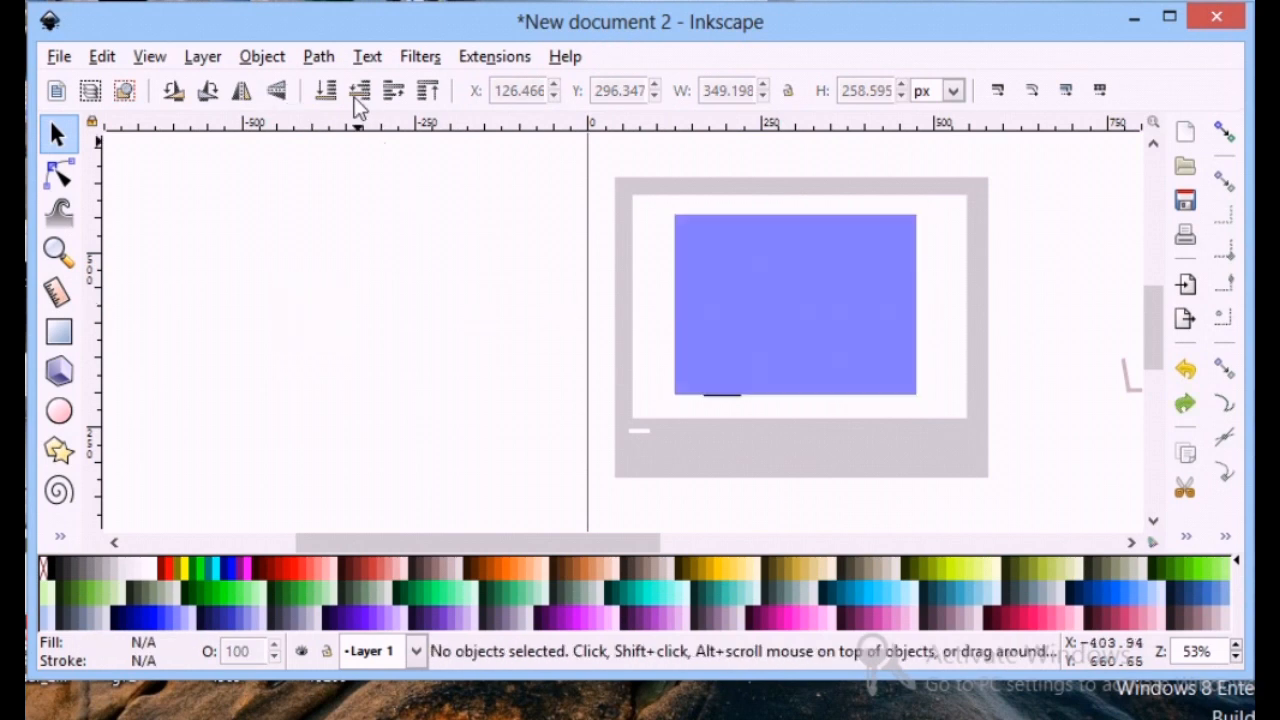
{"action": "left_click", "coordinate": [716, 343]}
{"action": "left_click", "coordinate": [360, 91]}
{"action": "key", "text": "Escape"}
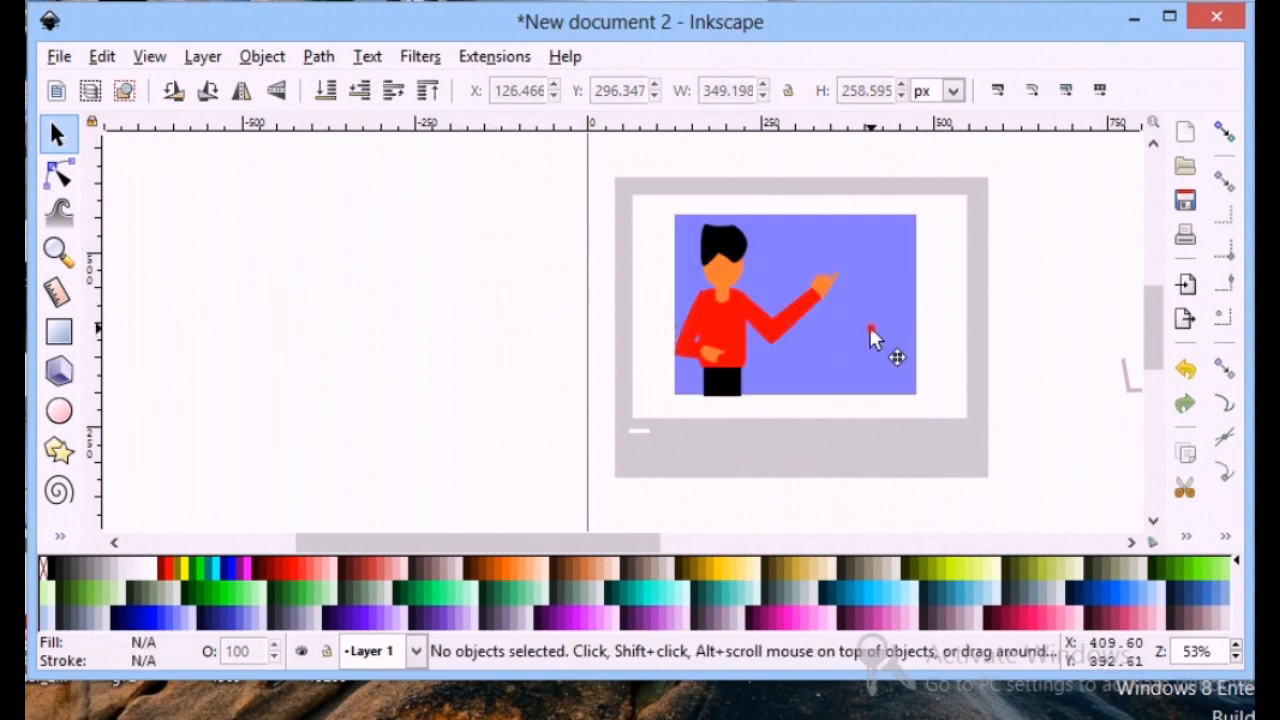
- Widen the backdrop rectangle behind the character to about 374 px and change its fill to a paler lavender
{"action": "left_click", "coordinate": [870, 338]}
{"action": "left_click_drag", "start_coordinate": [925, 305], "coordinate": [944, 306]}
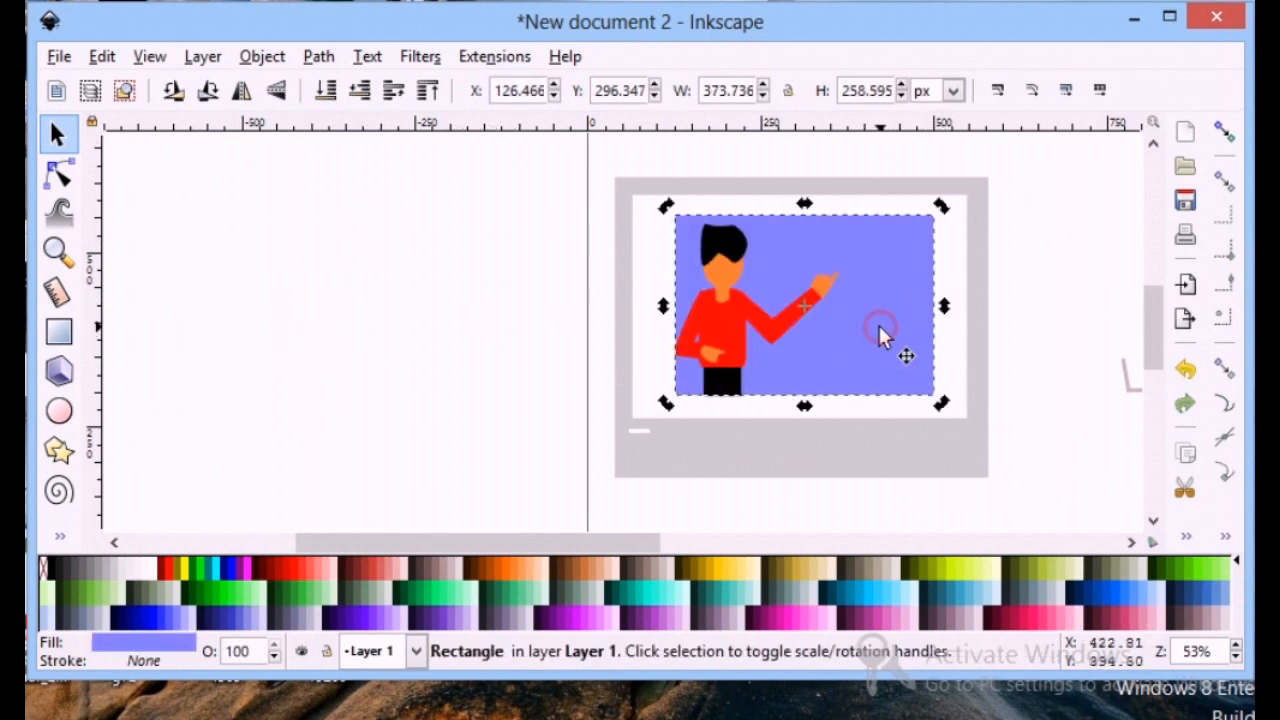
{"action": "left_click", "coordinate": [257, 623]}
{"action": "left_click", "coordinate": [243, 486]}
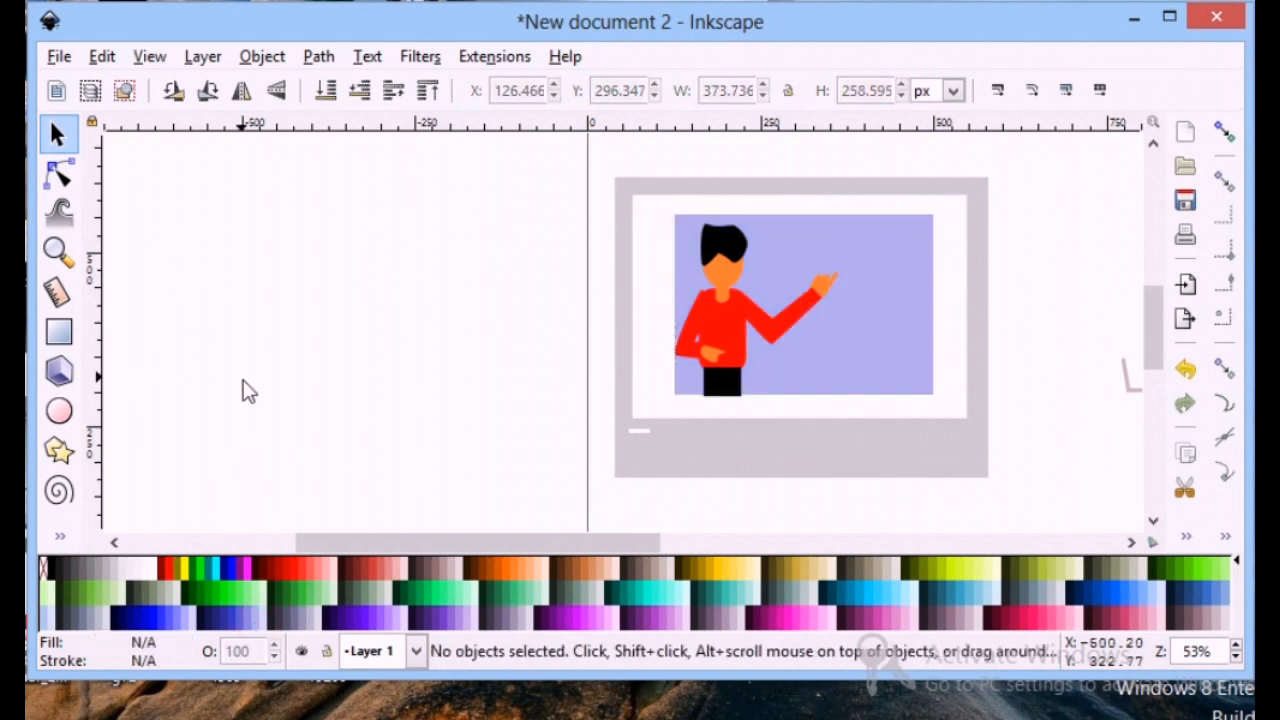
- Stretch the lavender backdrop outward on both sides and shift the character slightly left and up so it stays within it
{"action": "left_click", "coordinate": [810, 373]}
{"action": "left_click_drag", "start_coordinate": [946, 306], "coordinate": [955, 306]}
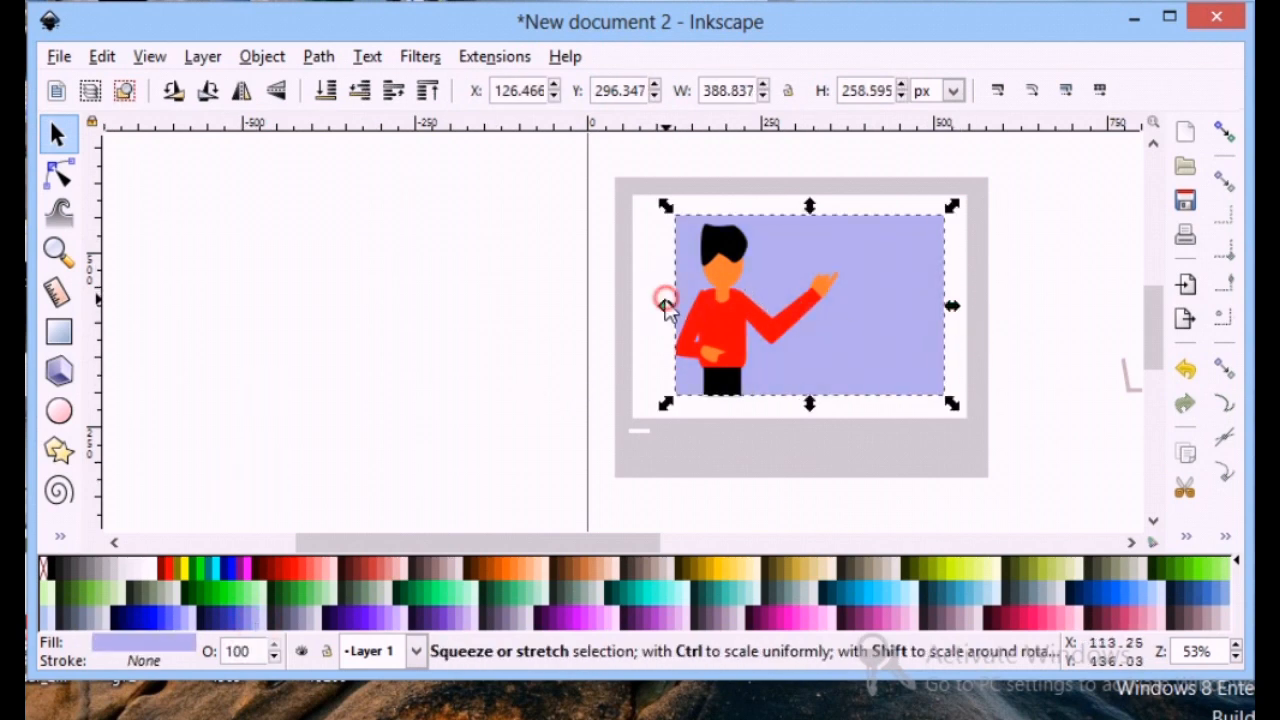
{"action": "left_click_drag", "start_coordinate": [666, 305], "coordinate": [649, 305]}
{"action": "left_click", "coordinate": [695, 332]}
{"action": "left_click_drag", "start_coordinate": [684, 325], "coordinate": [685, 327]}
{"action": "left_click", "coordinate": [428, 320]}
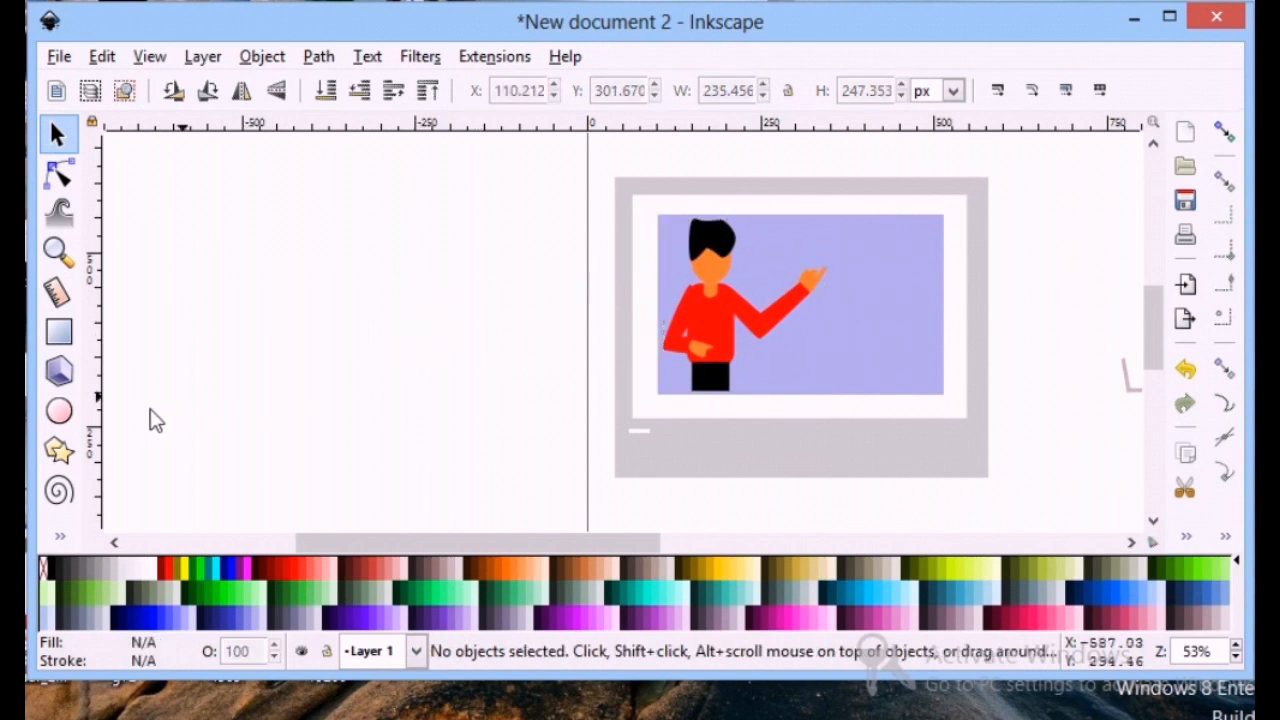
- Draw a rectangle about 162 × 68 px beside the page and fill it with 20% gray
{"action": "left_click", "coordinate": [59, 331]}
{"action": "left_click_drag", "start_coordinate": [277, 283], "coordinate": [390, 330]}
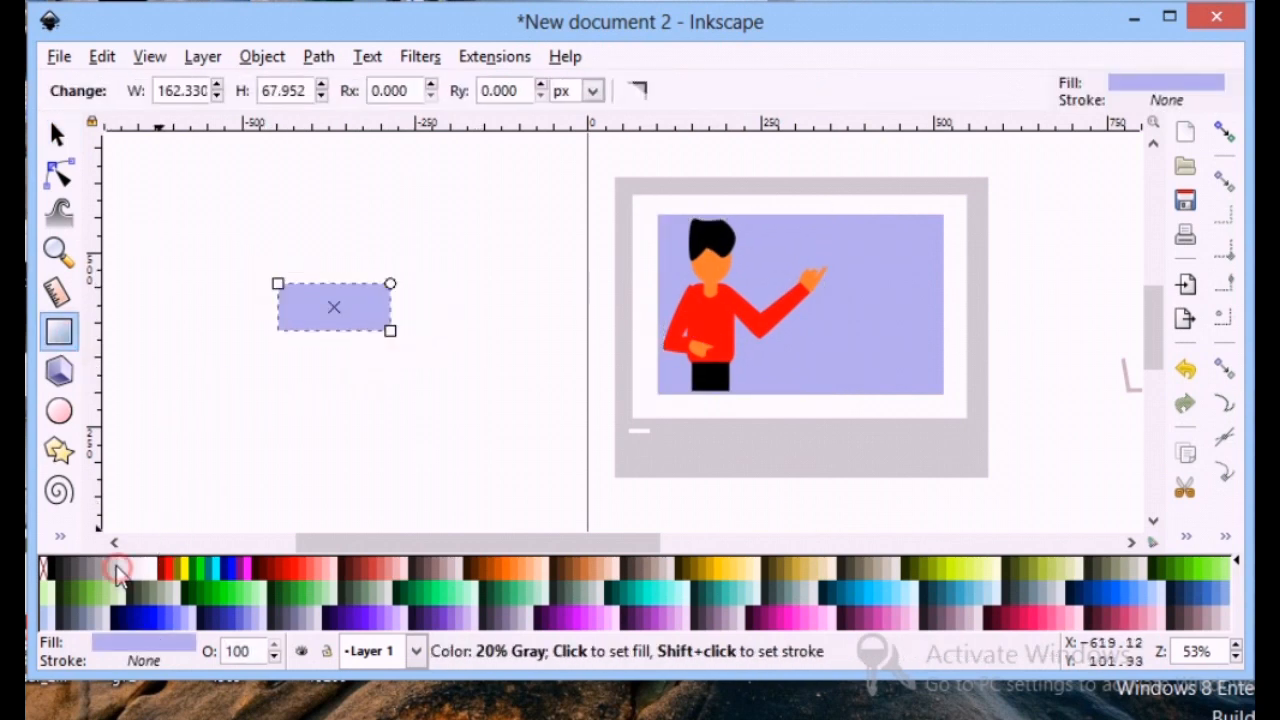
{"action": "left_click", "coordinate": [120, 566]}
{"action": "left_click", "coordinate": [57, 134]}
- Place the grey rectangle beside the pointing hand, narrow it to about 132 px, and put a duplicate below it
{"action": "left_click_drag", "start_coordinate": [315, 310], "coordinate": [880, 340]}
{"action": "right_click", "coordinate": [892, 257]}
{"action": "left_click", "coordinate": [957, 366]}
{"action": "right_click", "coordinate": [880, 340]}
{"action": "left_click", "coordinate": [342, 318]}
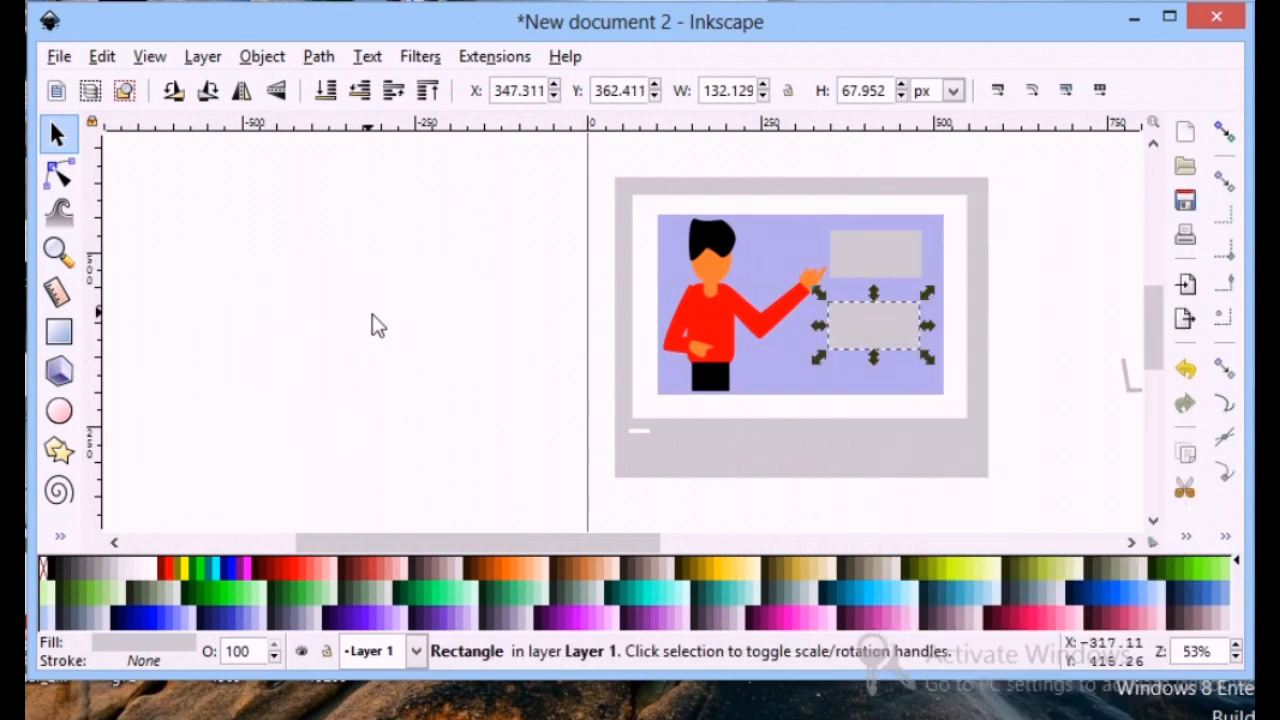
{"action": "left_click", "coordinate": [373, 316]}
- Draw an ellipse about 51 × 40 px in the middle of the screen's lower bezel and remove its stroke
{"action": "left_click", "coordinate": [58, 410]}
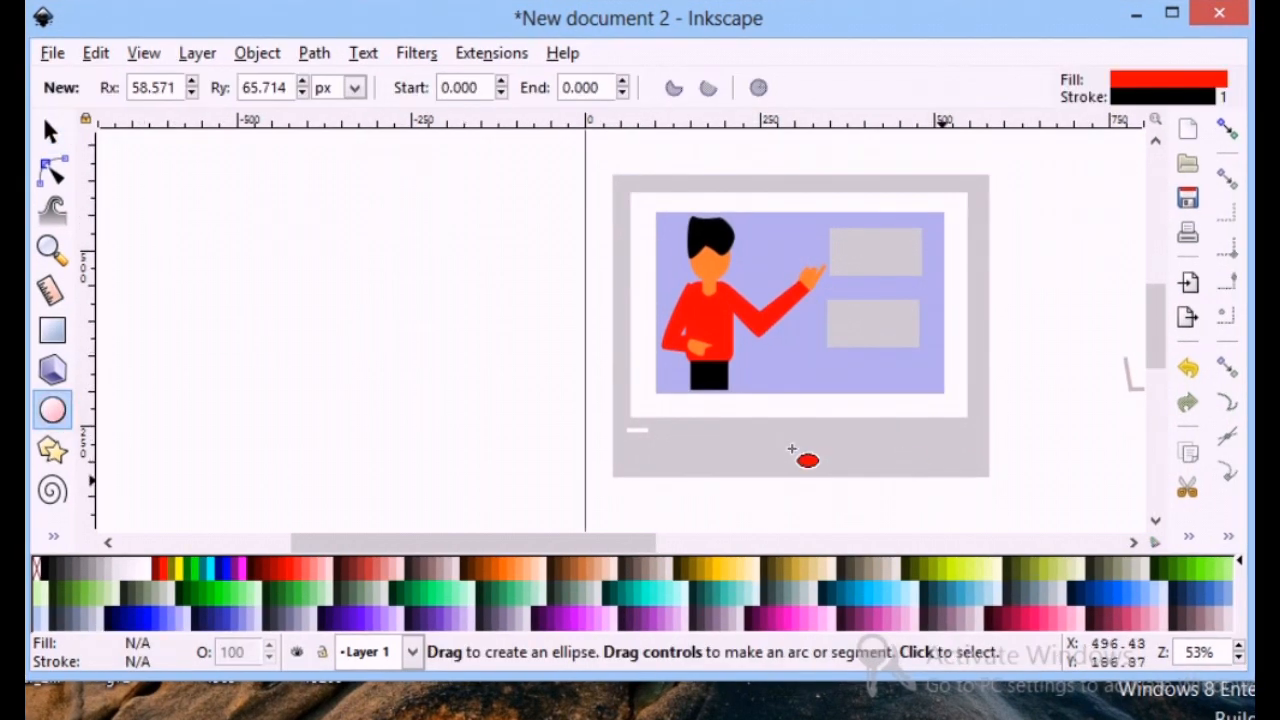
{"action": "left_click_drag", "start_coordinate": [779, 440], "coordinate": [816, 467]}
{"action": "left_click", "coordinate": [134, 658]}
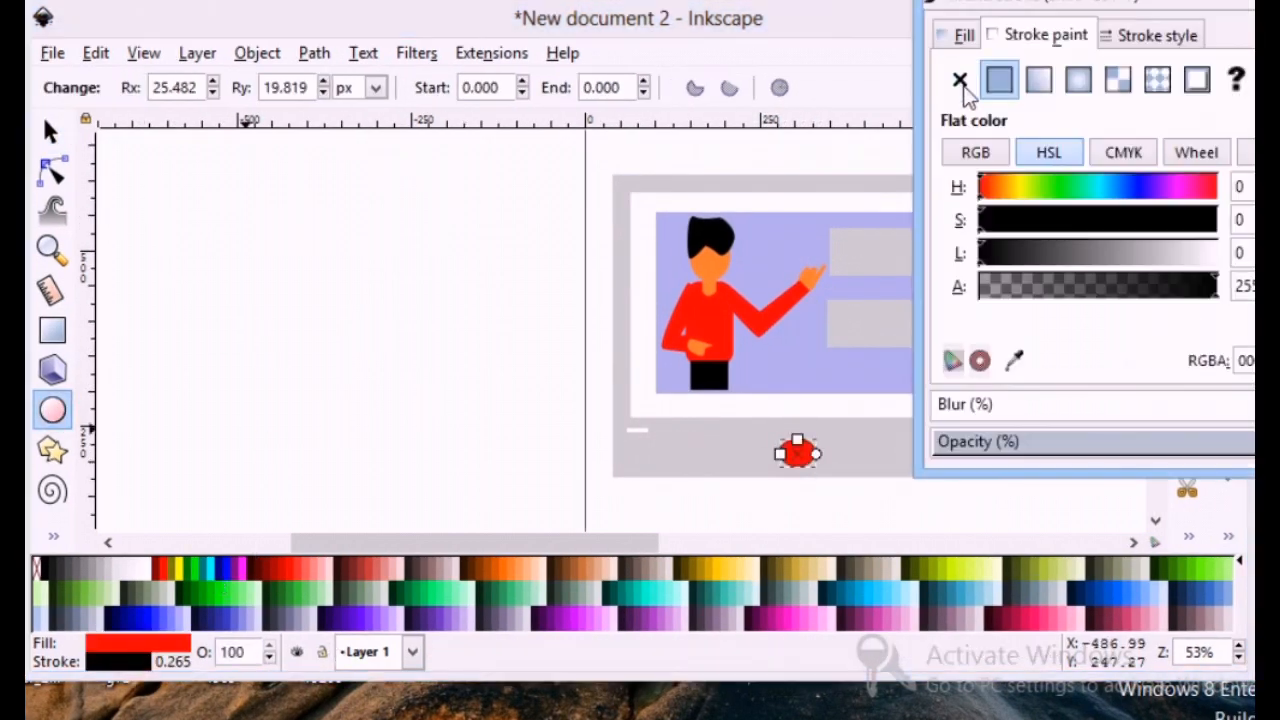
{"action": "left_click", "coordinate": [962, 84]}
{"action": "left_click", "coordinate": [369, 518]}
- Fill the bezel ellipse with a grey lighter than the screen frame
{"action": "left_click", "coordinate": [112, 567]}
{"action": "left_click", "coordinate": [266, 432]}
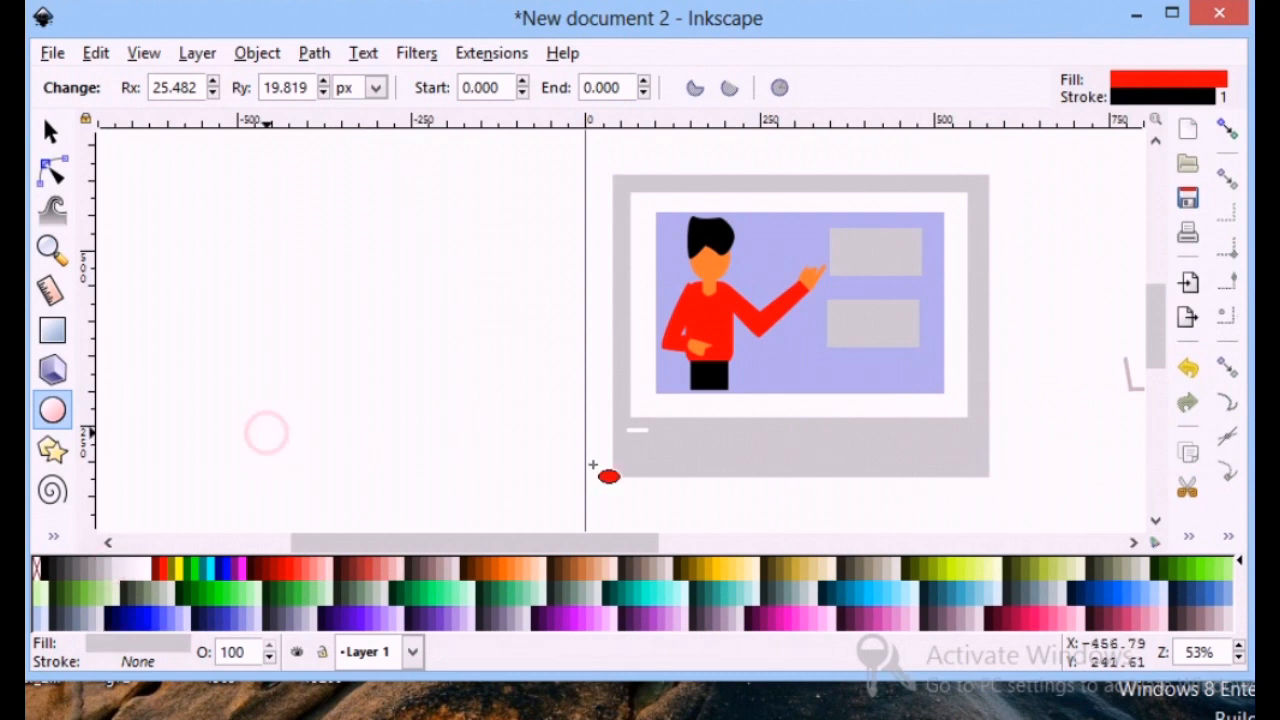
{"action": "left_click", "coordinate": [53, 132]}
{"action": "left_click", "coordinate": [810, 460]}
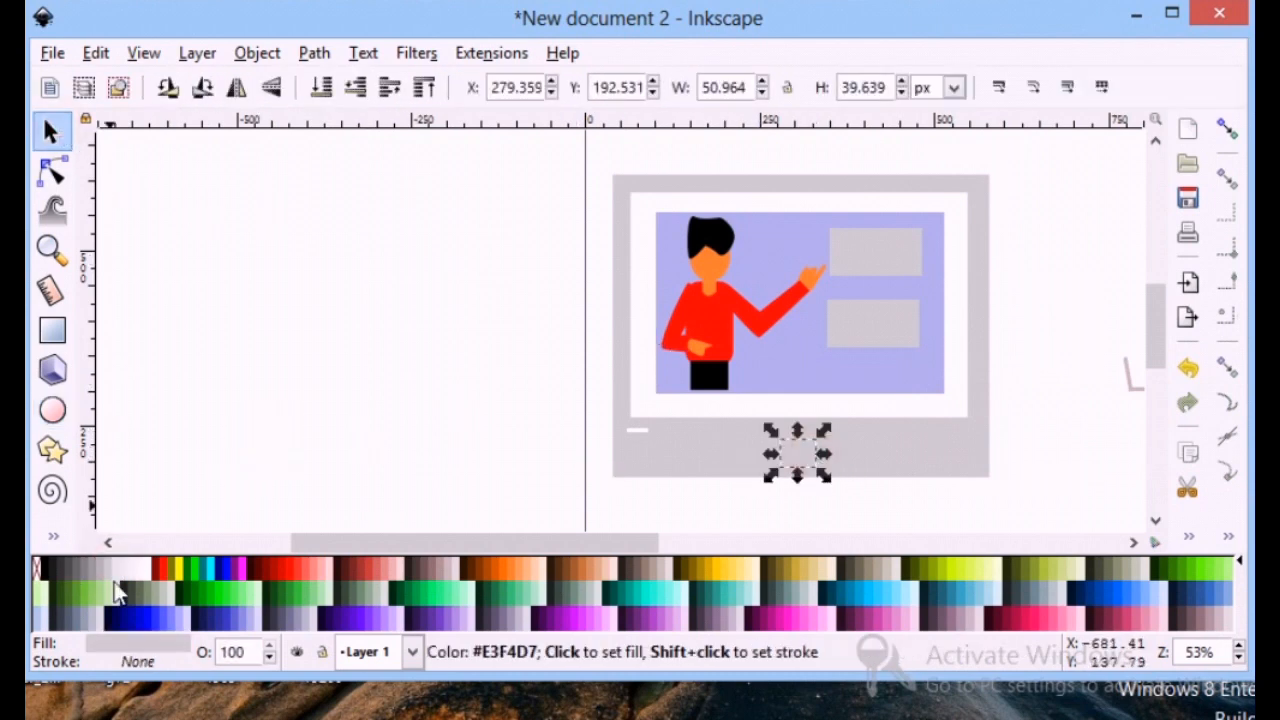
{"action": "left_click", "coordinate": [122, 567]}
{"action": "left_click", "coordinate": [277, 415]}
- Draw a stand neck rectangle about 96 × 108 px under the screen's lower edge and send it behind the frame
{"action": "scroll", "coordinate": [540, 400], "scroll_direction": "down", "scroll_amount": 1}
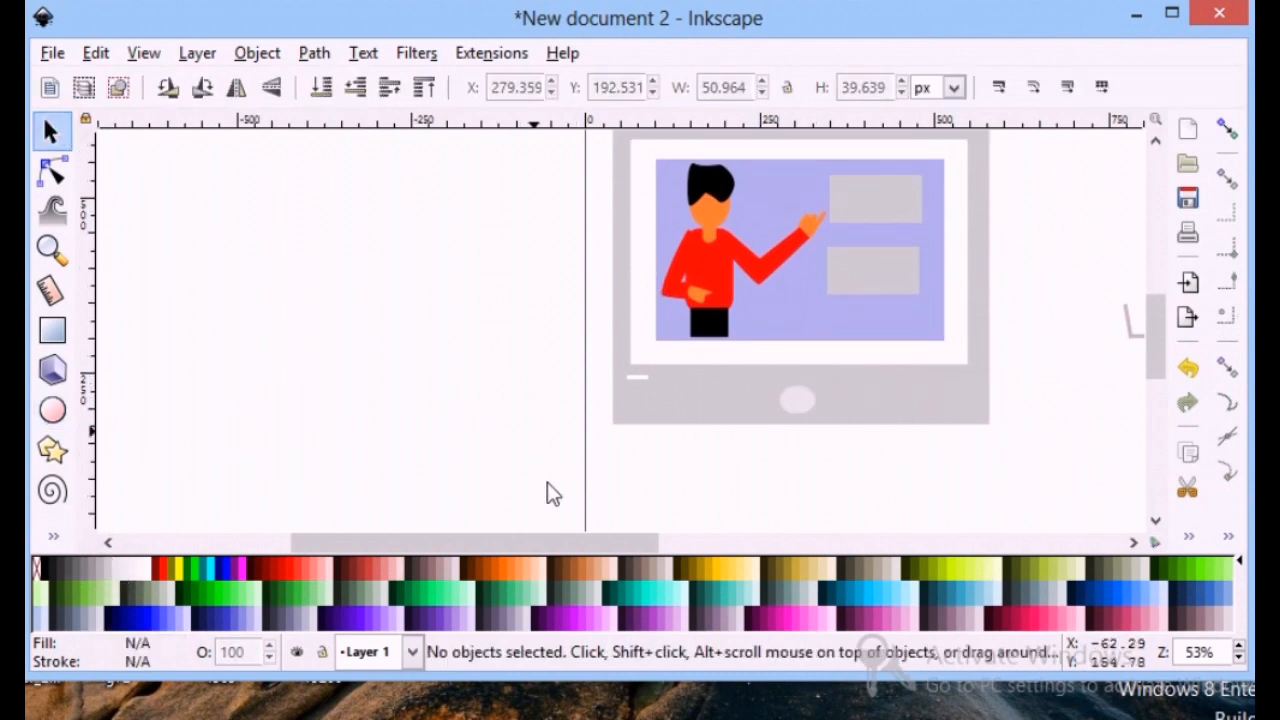
{"action": "scroll", "coordinate": [580, 520], "scroll_direction": "right", "scroll_amount": 4}
{"action": "scroll", "coordinate": [606, 479], "scroll_direction": "up", "scroll_amount": 1}
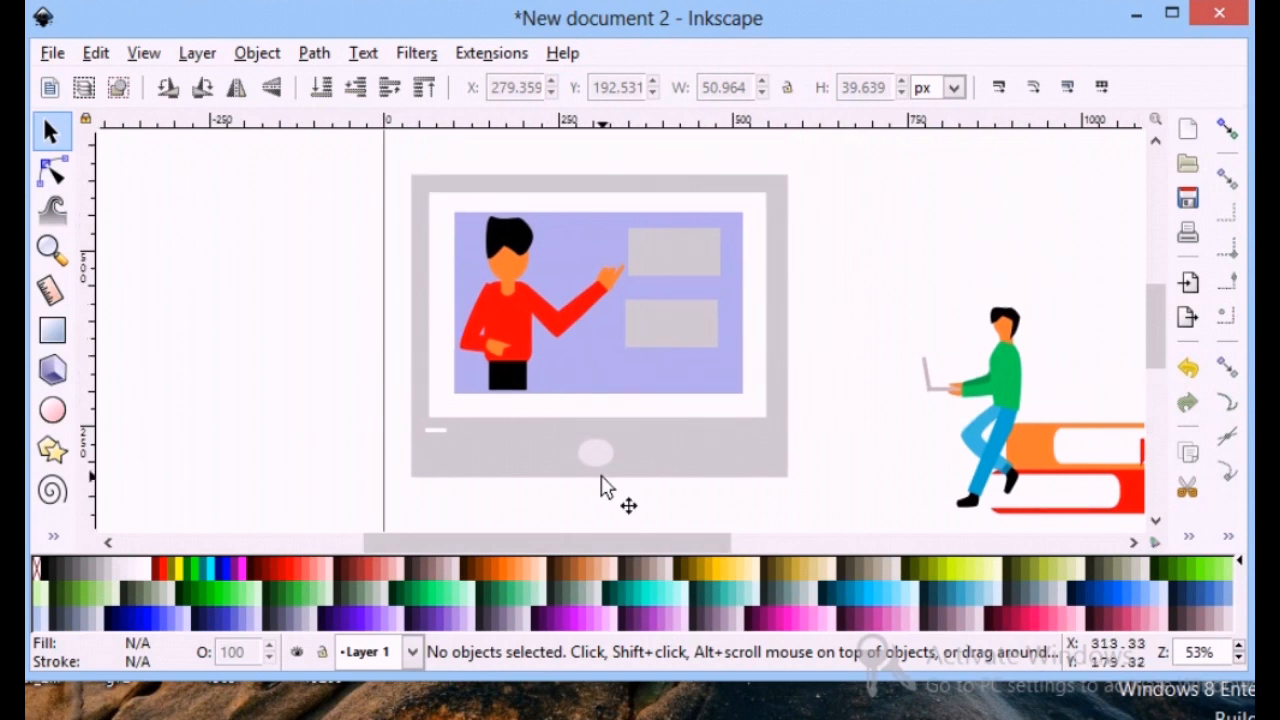
{"action": "scroll", "coordinate": [594, 452], "scroll_direction": "down", "scroll_amount": 2}
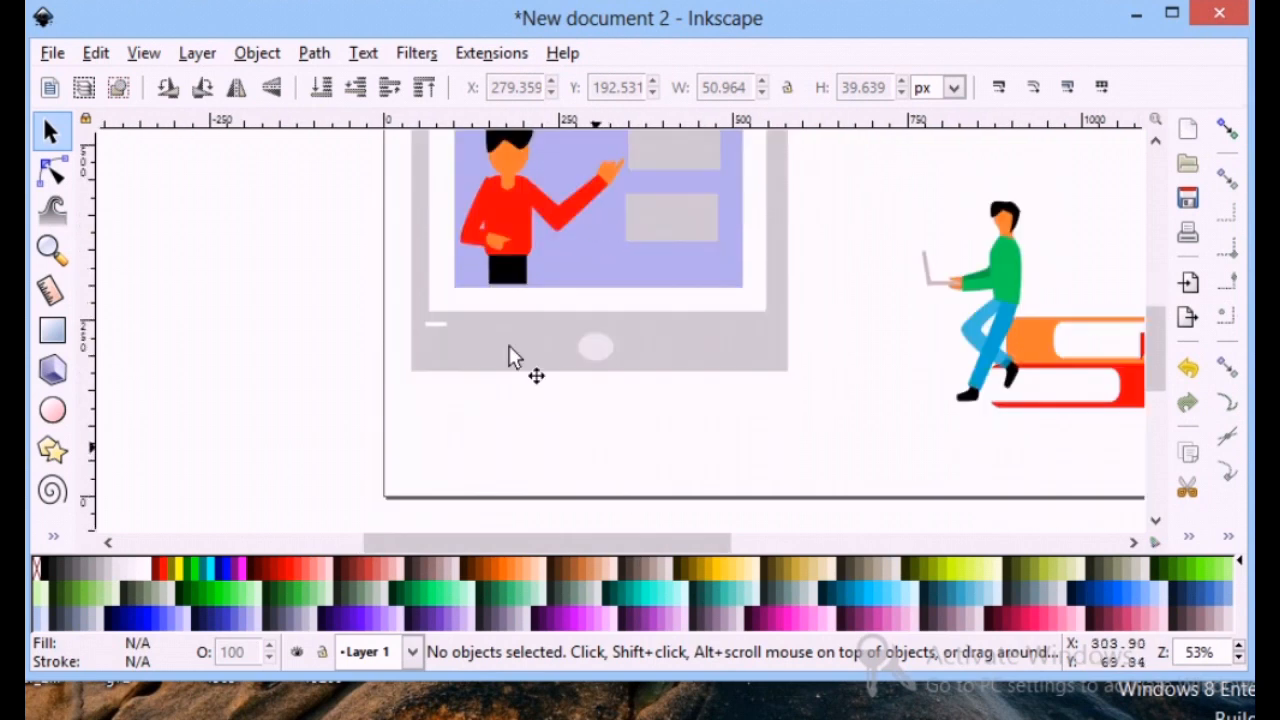
{"action": "key", "text": "r"}
{"action": "left_click_drag", "start_coordinate": [556, 349], "coordinate": [594, 433]}
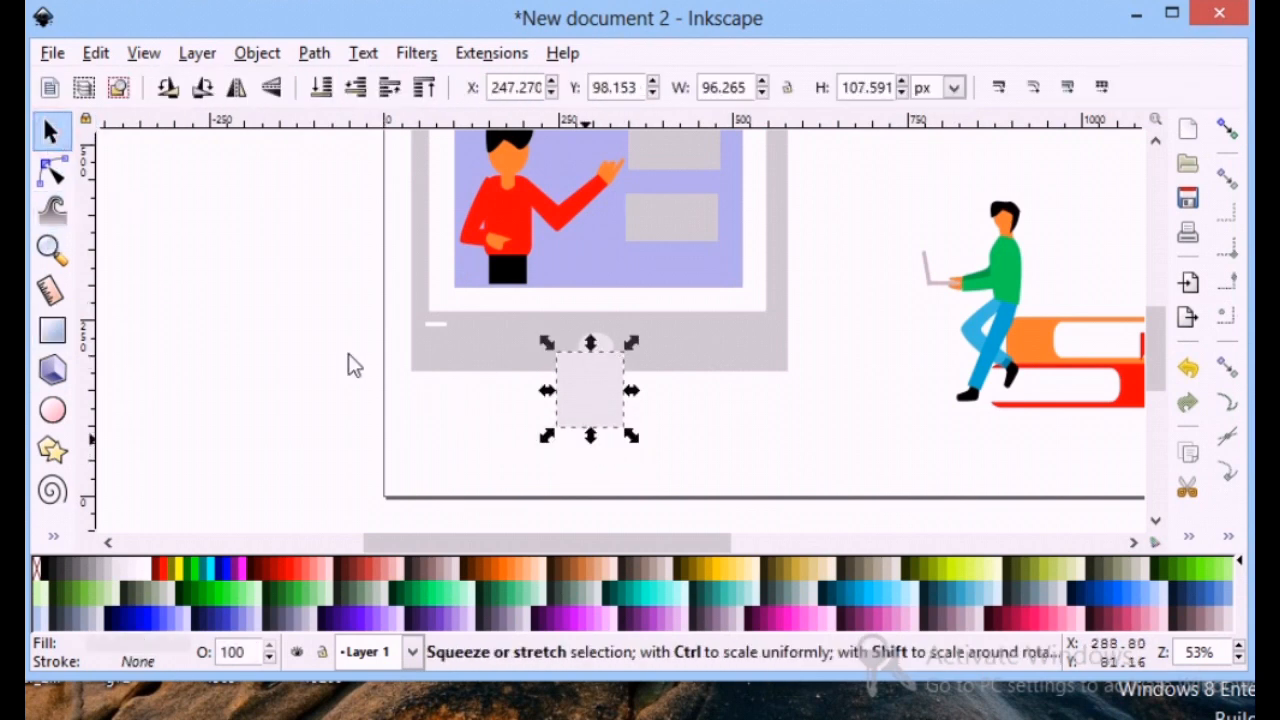
{"action": "left_click", "coordinate": [321, 88]}
{"action": "left_click", "coordinate": [257, 243]}
- Fill the stand neck with the same light grey as the screen frame and nudge it slightly right
{"action": "scroll", "coordinate": [475, 401], "scroll_direction": "up", "scroll_amount": 1}
{"action": "scroll", "coordinate": [475, 401], "scroll_direction": "down", "scroll_amount": 1}
{"action": "left_click", "coordinate": [597, 400]}
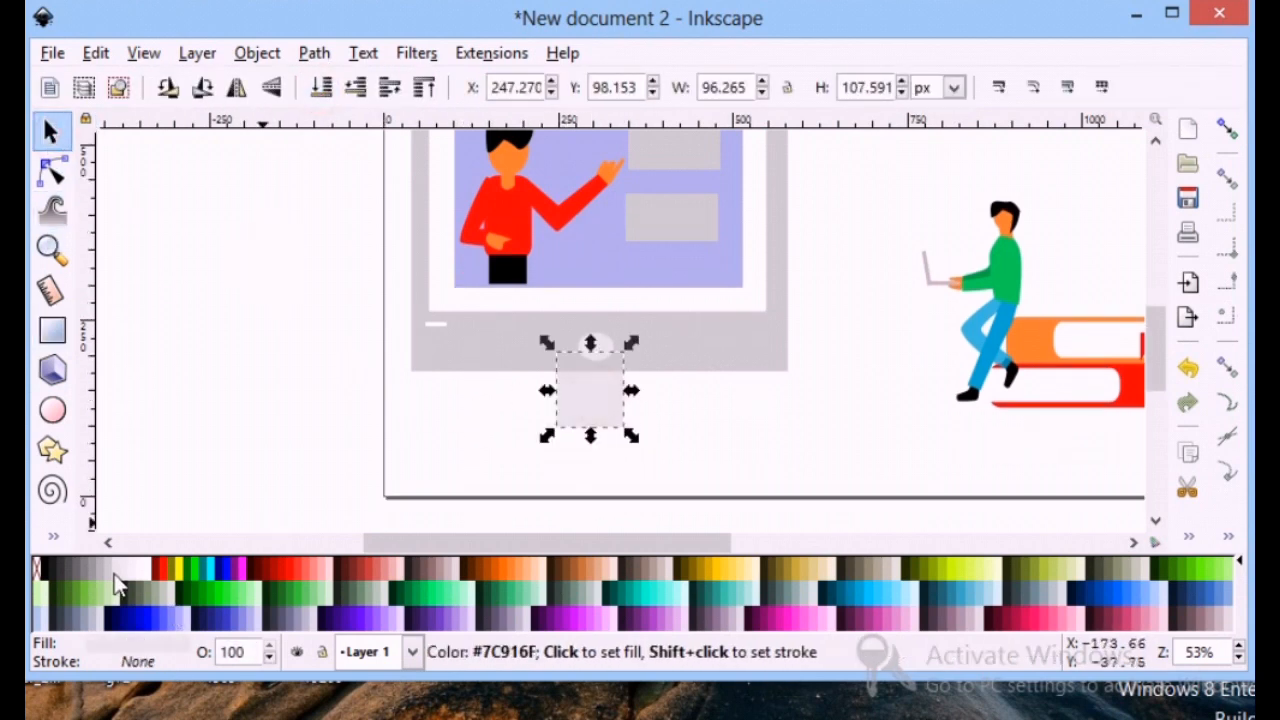
{"action": "left_click", "coordinate": [118, 570]}
{"action": "left_click", "coordinate": [243, 448]}
{"action": "left_click_drag", "start_coordinate": [604, 391], "coordinate": [608, 391]}
- Centre the stand neck horizontally on the screen frame with Align and Distribute
{"action": "left_click", "coordinate": [594, 364]}
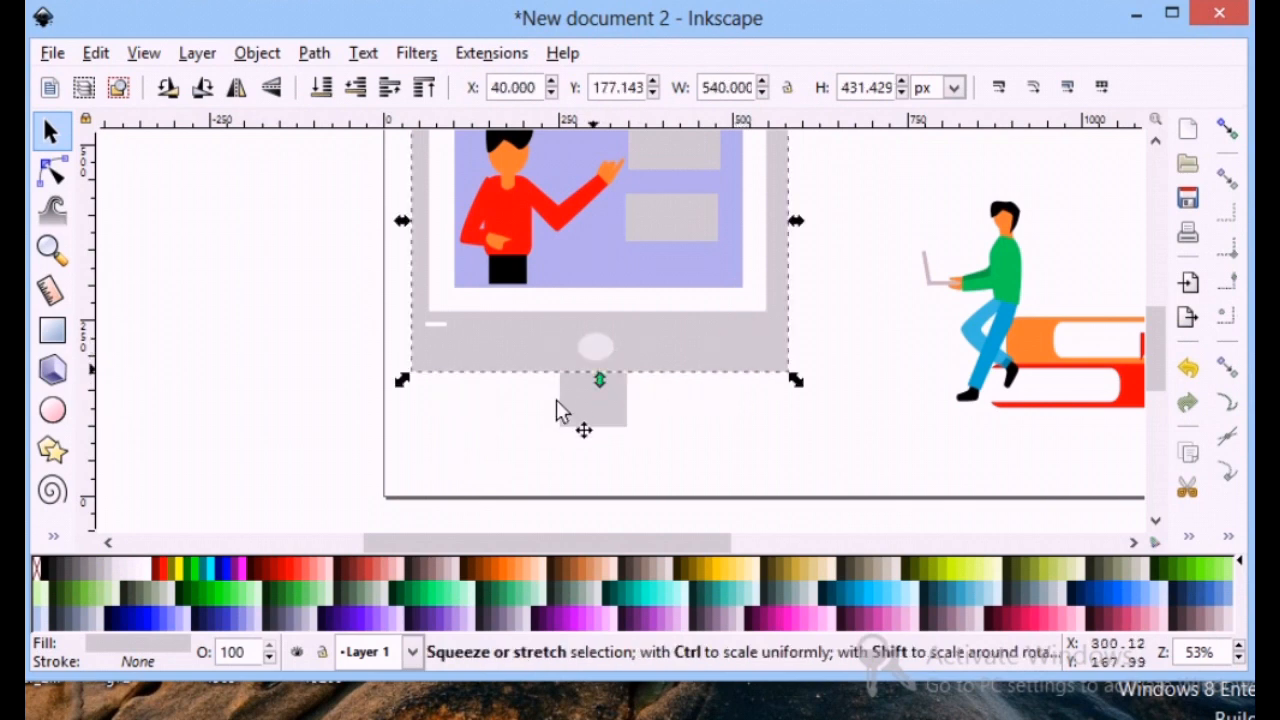
{"action": "left_click", "coordinate": [577, 414], "text": "shift"}
{"action": "left_click", "coordinate": [1189, 541]}
{"action": "left_click", "coordinate": [1170, 475]}
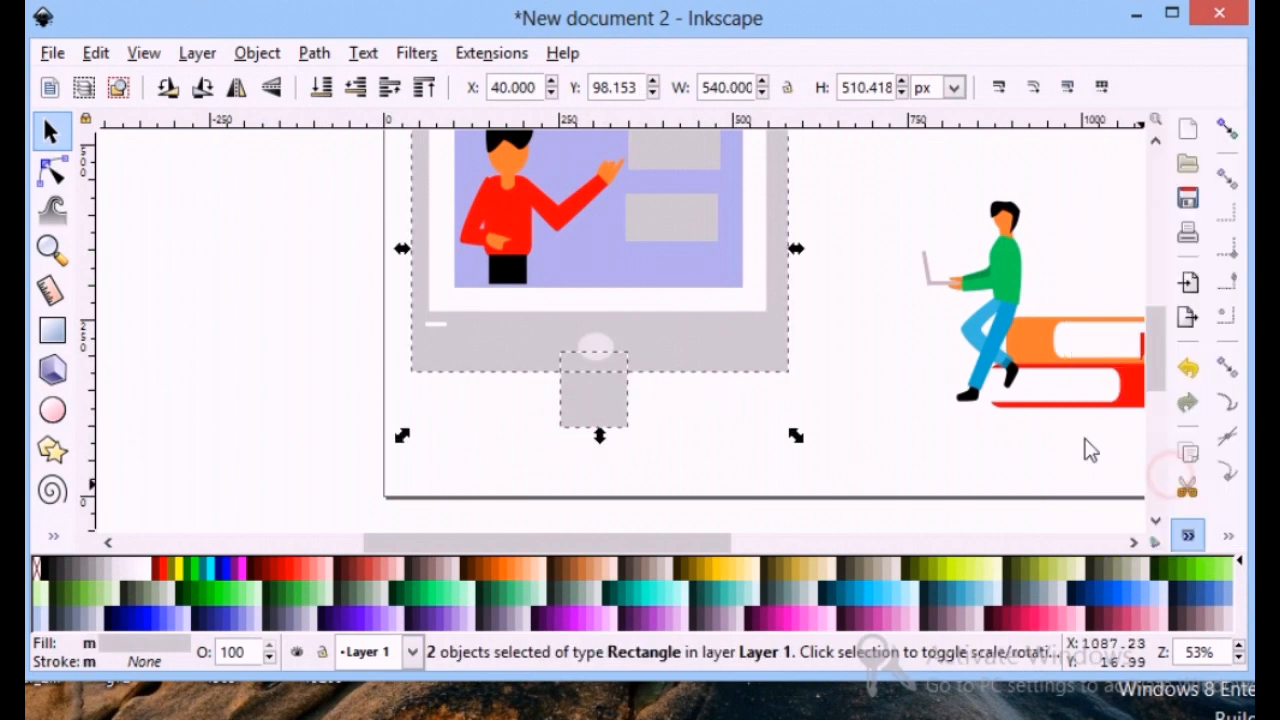
{"action": "left_click", "coordinate": [975, 253]}
{"action": "left_click", "coordinate": [1135, 124]}
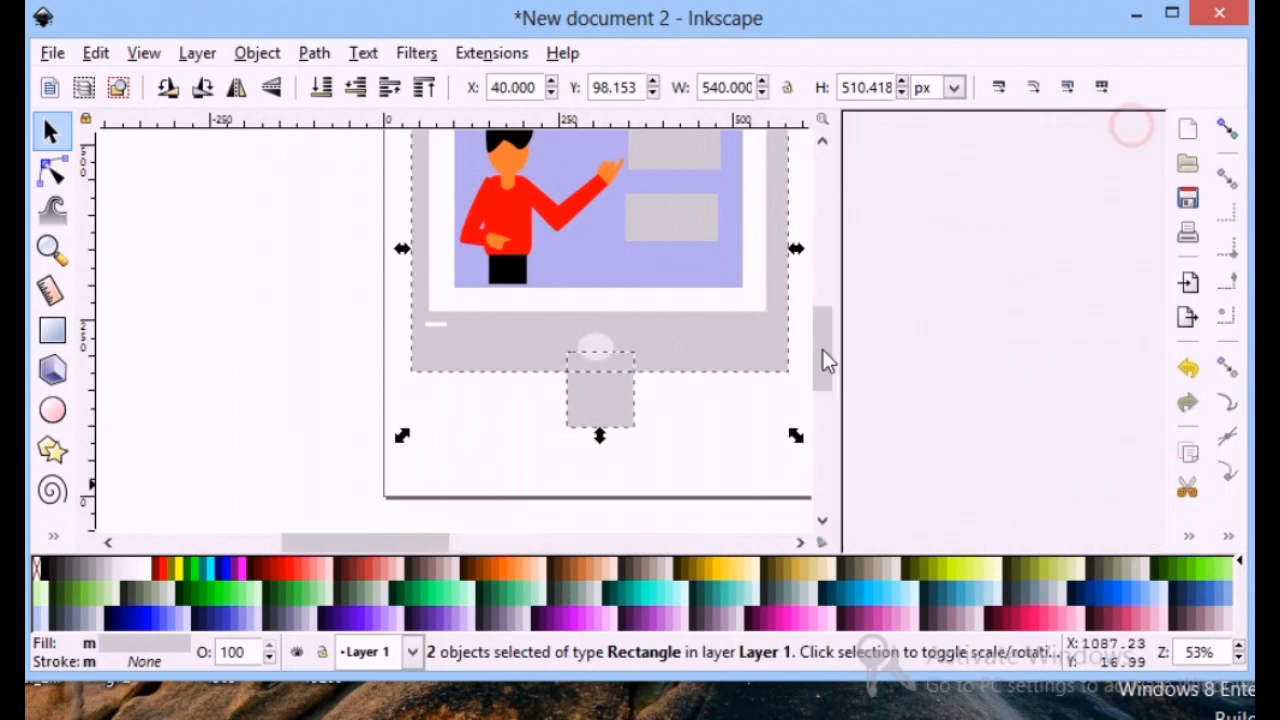
{"action": "left_click", "coordinate": [521, 416]}
- Draw a grey base rectangle about 206 × 45 px across the lower end of the stand neck
{"action": "scroll", "coordinate": [521, 425], "scroll_direction": "down", "scroll_amount": 2}
{"action": "left_click", "coordinate": [68, 338]}
{"action": "left_click_drag", "start_coordinate": [526, 354], "coordinate": [669, 387]}
{"action": "left_click", "coordinate": [47, 127]}
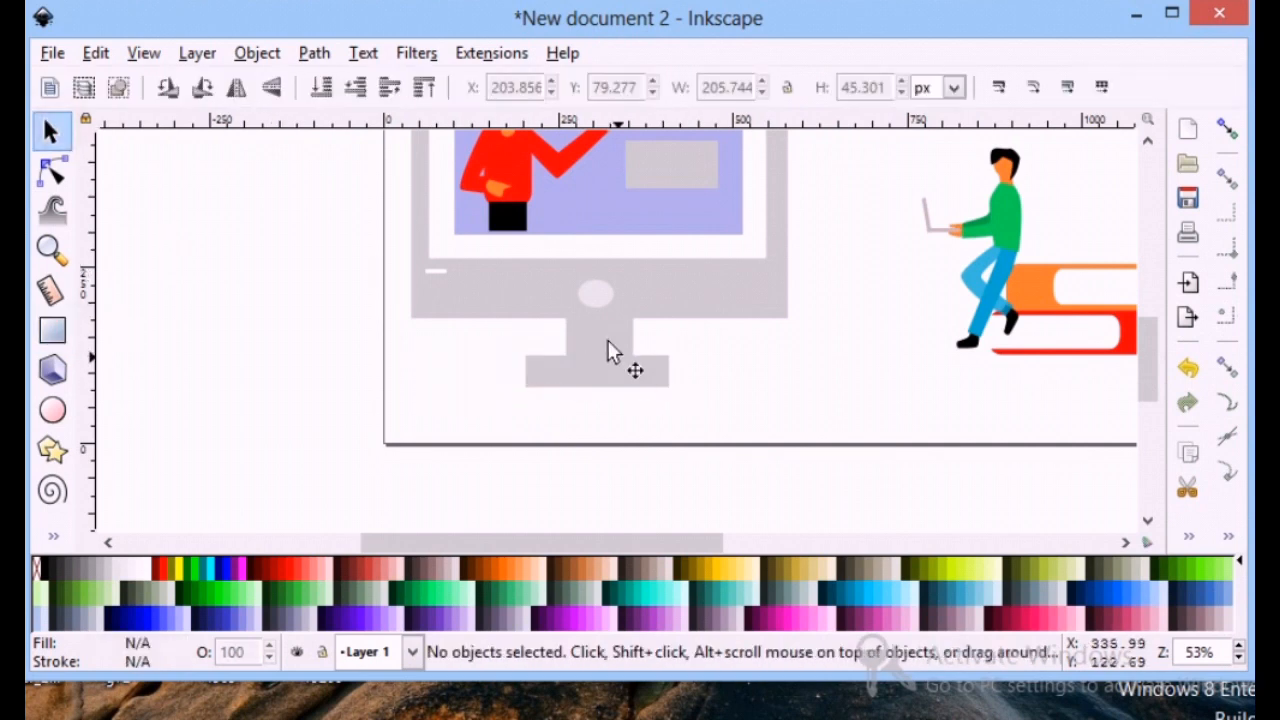
- Centre the stand neck and the base horizontally on each other with Align and Distribute, and clear the selection
{"action": "left_click", "coordinate": [605, 345]}
{"action": "left_click", "coordinate": [535, 375], "text": "shift"}
{"action": "left_click", "coordinate": [1186, 538]}
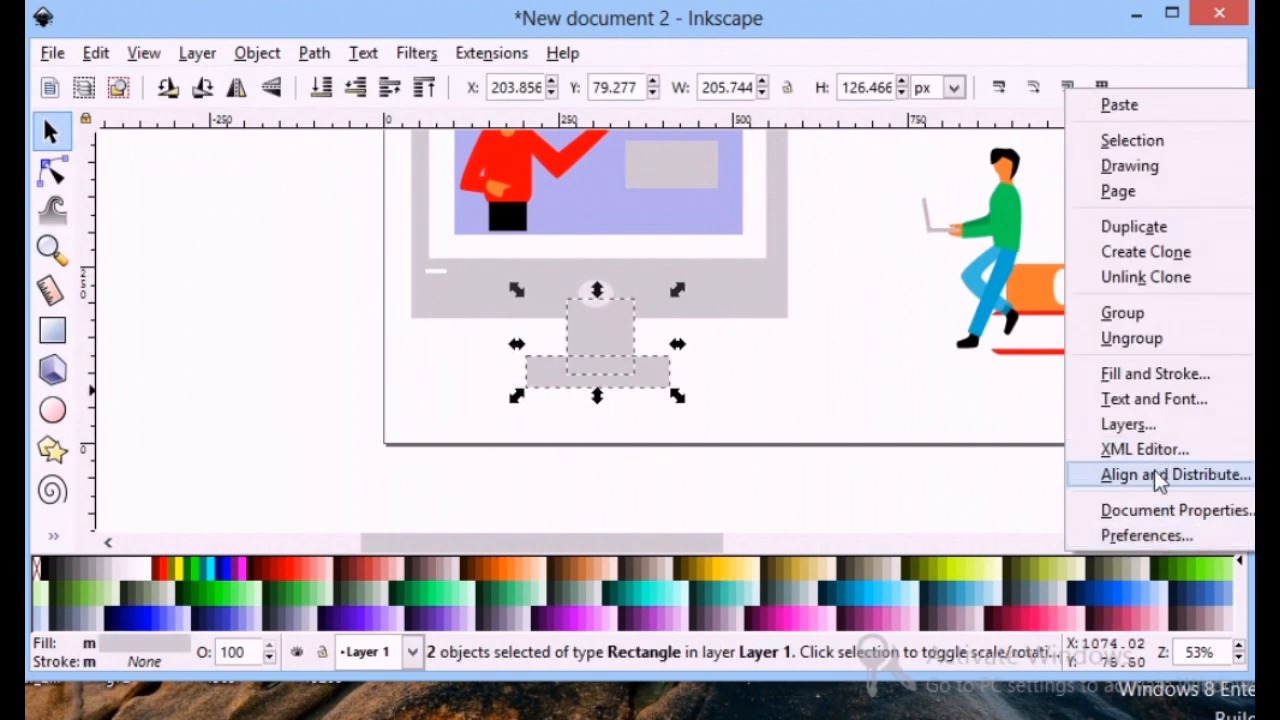
{"action": "left_click", "coordinate": [1155, 474]}
{"action": "left_click", "coordinate": [975, 251]}
{"action": "left_click", "coordinate": [1130, 128]}
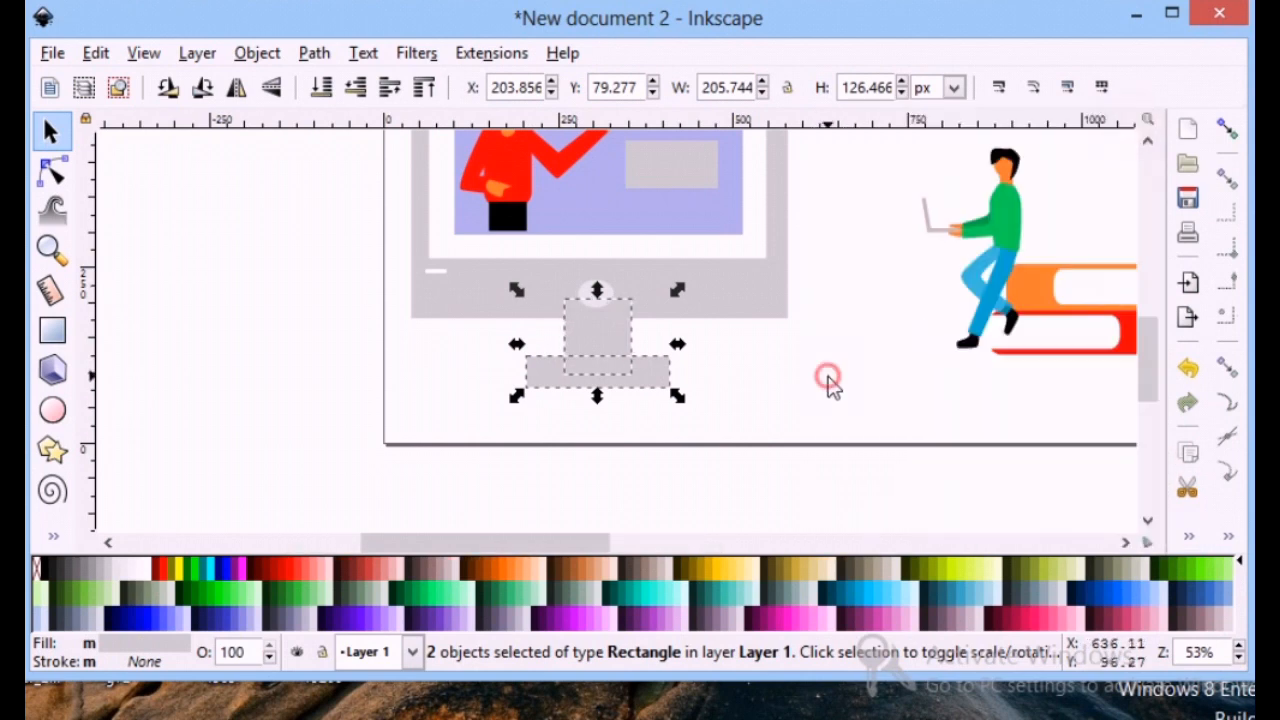
{"action": "left_click", "coordinate": [829, 374]}
{"action": "scroll", "coordinate": [823, 386], "scroll_direction": "up", "scroll_amount": 1}
{"action": "left_click", "coordinate": [52, 250]}
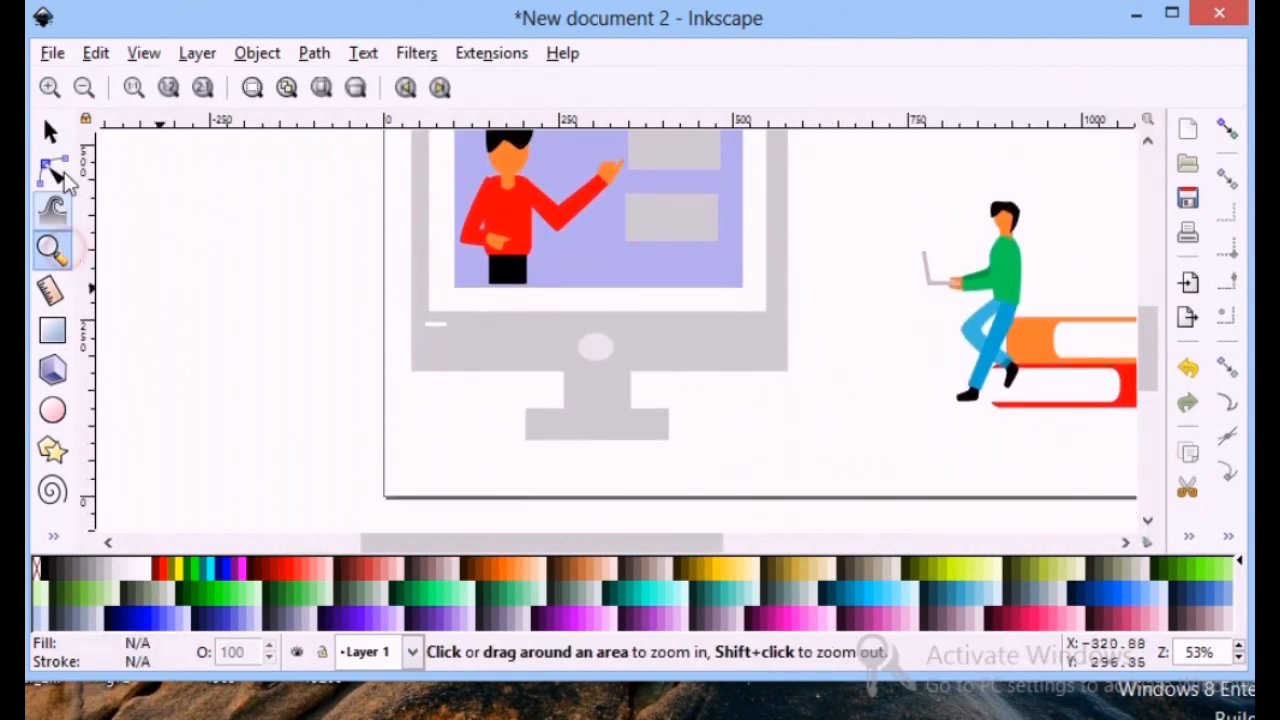
- Group all the monitor parts with the presenter, shift the group toward the page centre and enlarge it to about 580 × 559 px
{"action": "left_click", "coordinate": [84, 87]}
{"action": "scroll", "coordinate": [339, 251], "scroll_direction": "up", "scroll_amount": 1}
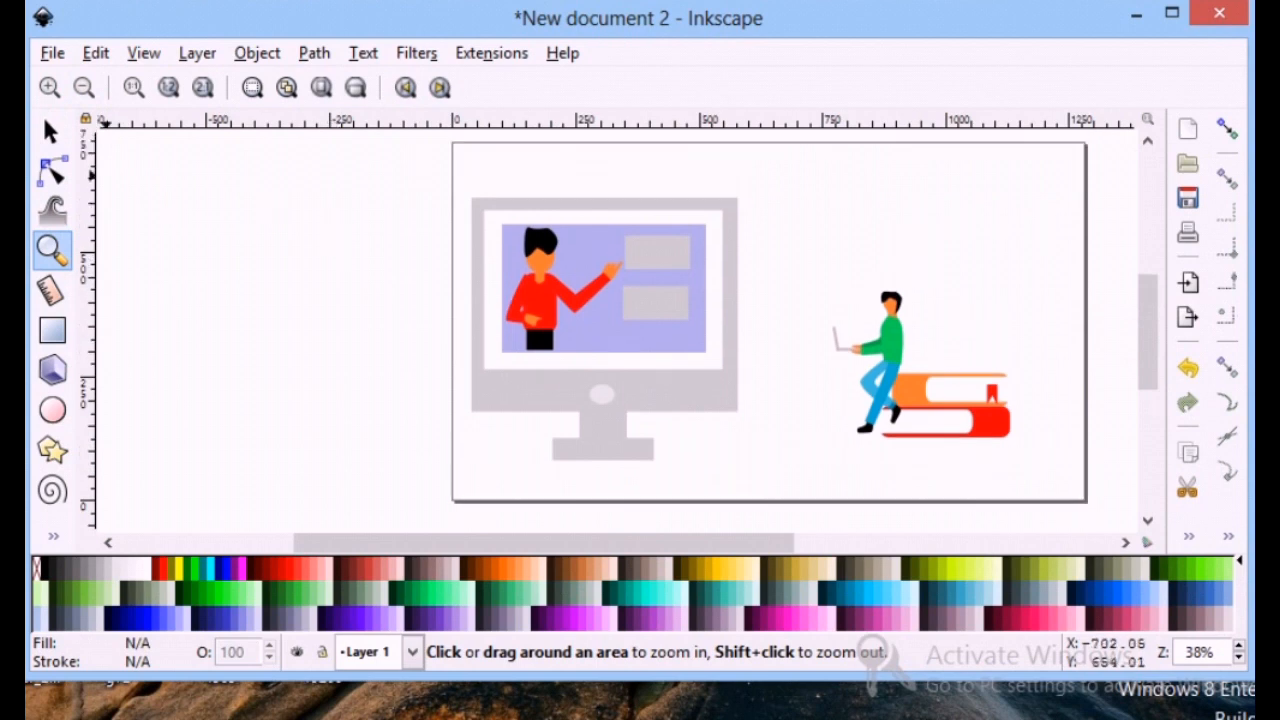
{"action": "left_click", "coordinate": [50, 135]}
{"action": "left_click_drag", "start_coordinate": [434, 163], "coordinate": [806, 510]}
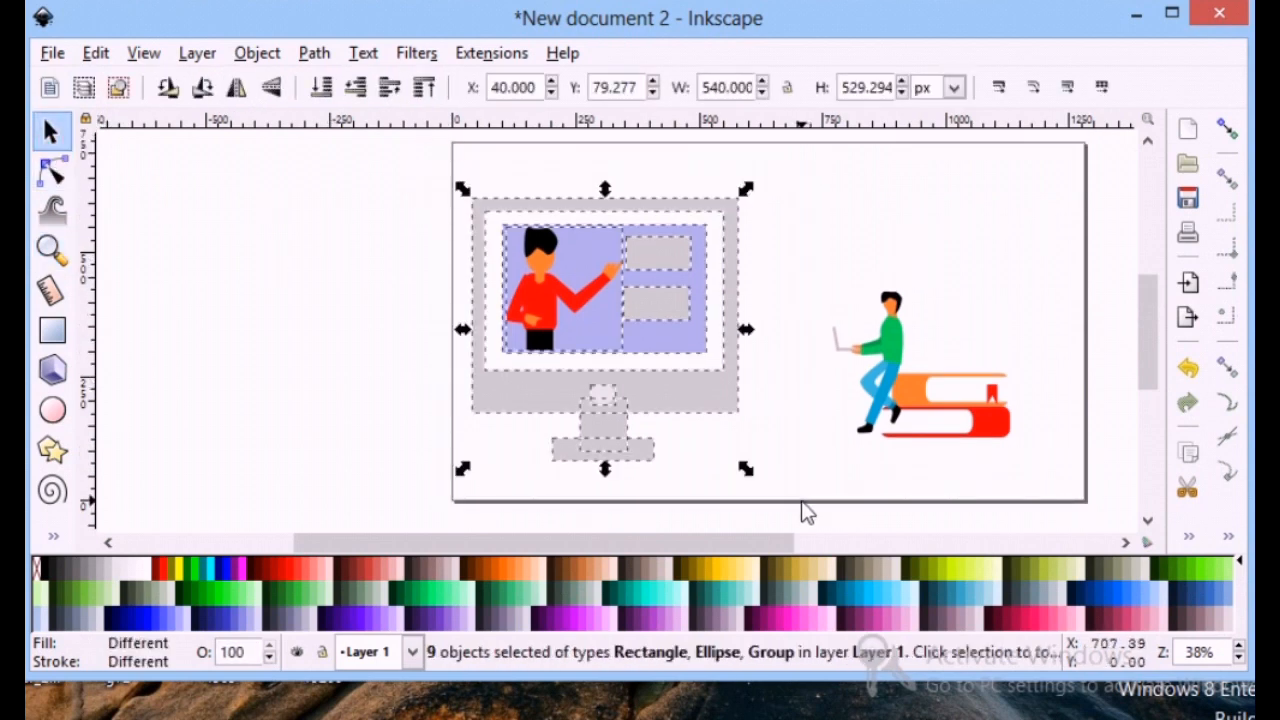
{"action": "left_click_drag", "start_coordinate": [645, 404], "coordinate": [686, 391]}
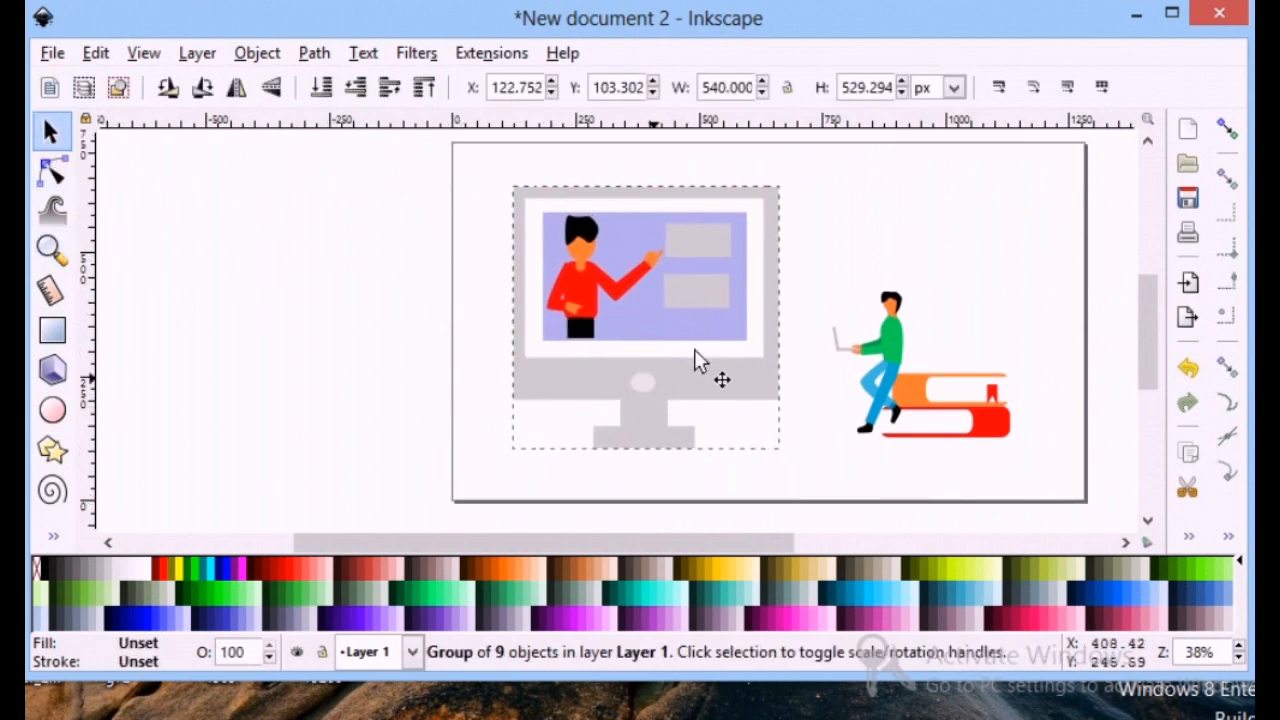
{"action": "left_click_drag", "start_coordinate": [784, 454], "coordinate": [805, 469]}
{"action": "left_click_drag", "start_coordinate": [591, 384], "coordinate": [578, 375]}
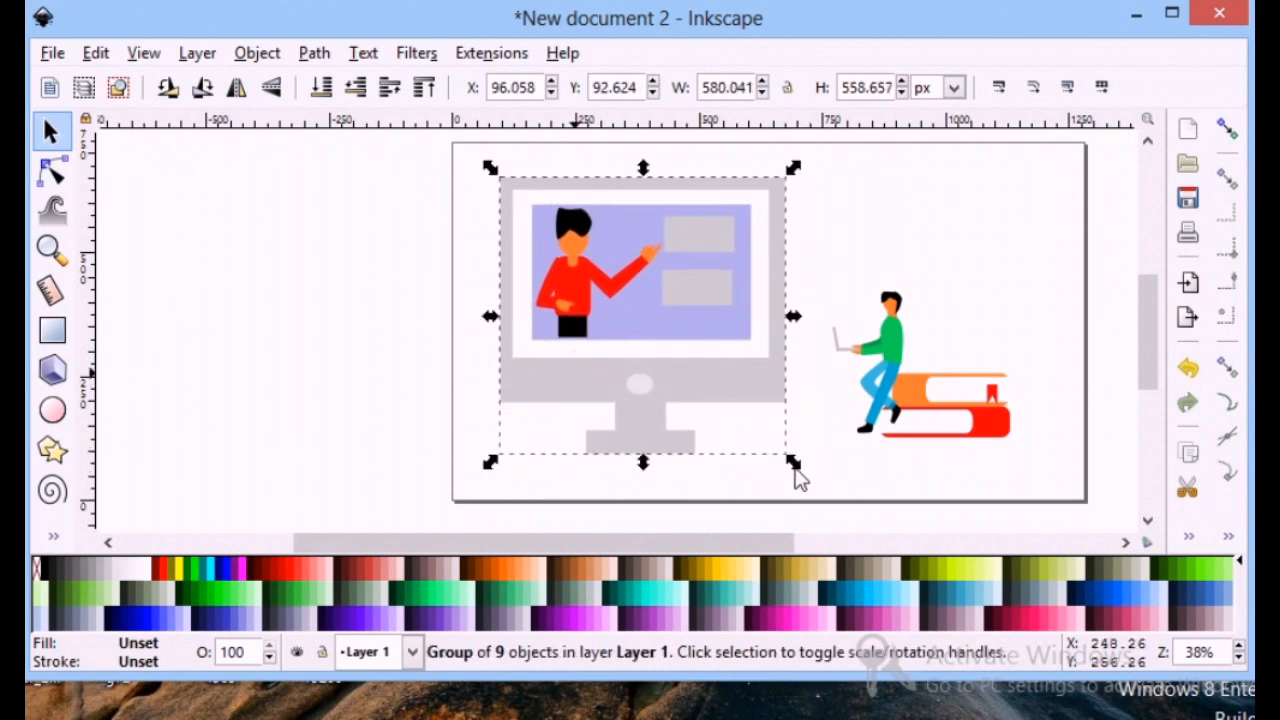
- Move the laptop character and books group closer to the monitor, to about X 732, Y 94 px, and clear the selection
{"action": "left_click", "coordinate": [879, 470]}
{"action": "left_click", "coordinate": [929, 440]}
{"action": "left_click_drag", "start_coordinate": [954, 425], "coordinate": [958, 436]}
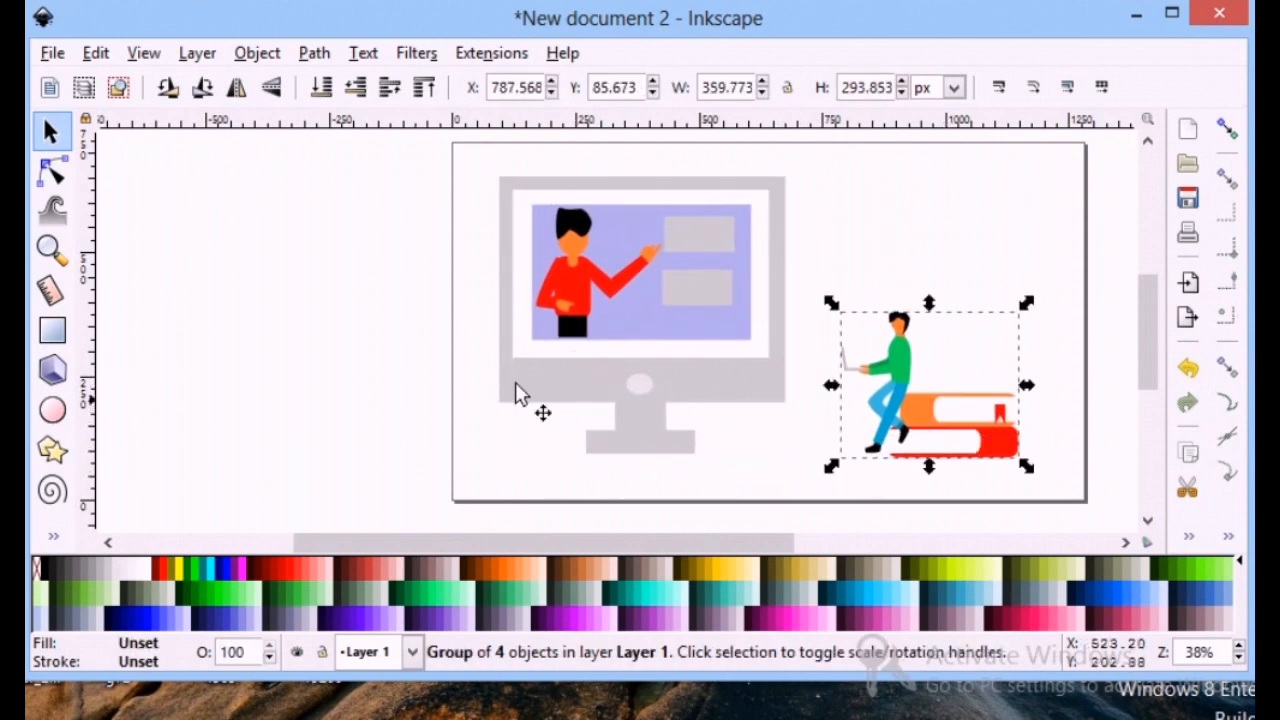
{"action": "left_click", "coordinate": [522, 443]}
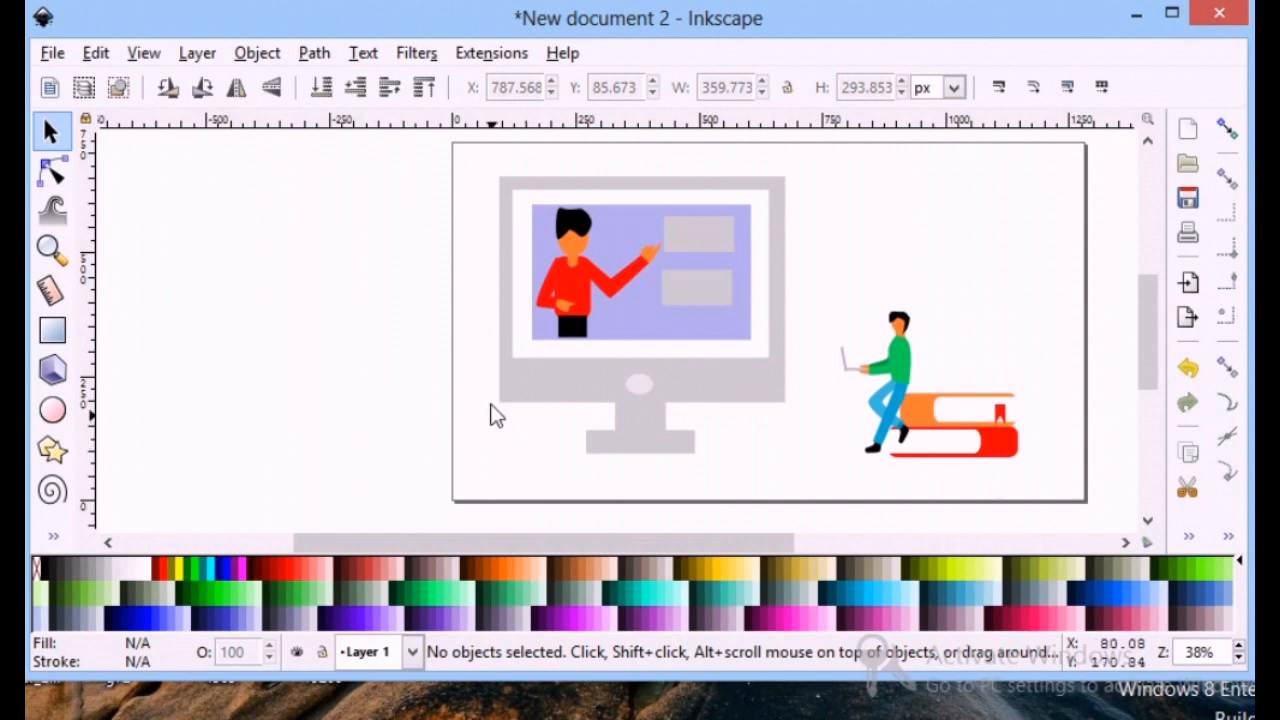
{"action": "left_click_drag", "start_coordinate": [513, 526], "coordinate": [585, 546]}
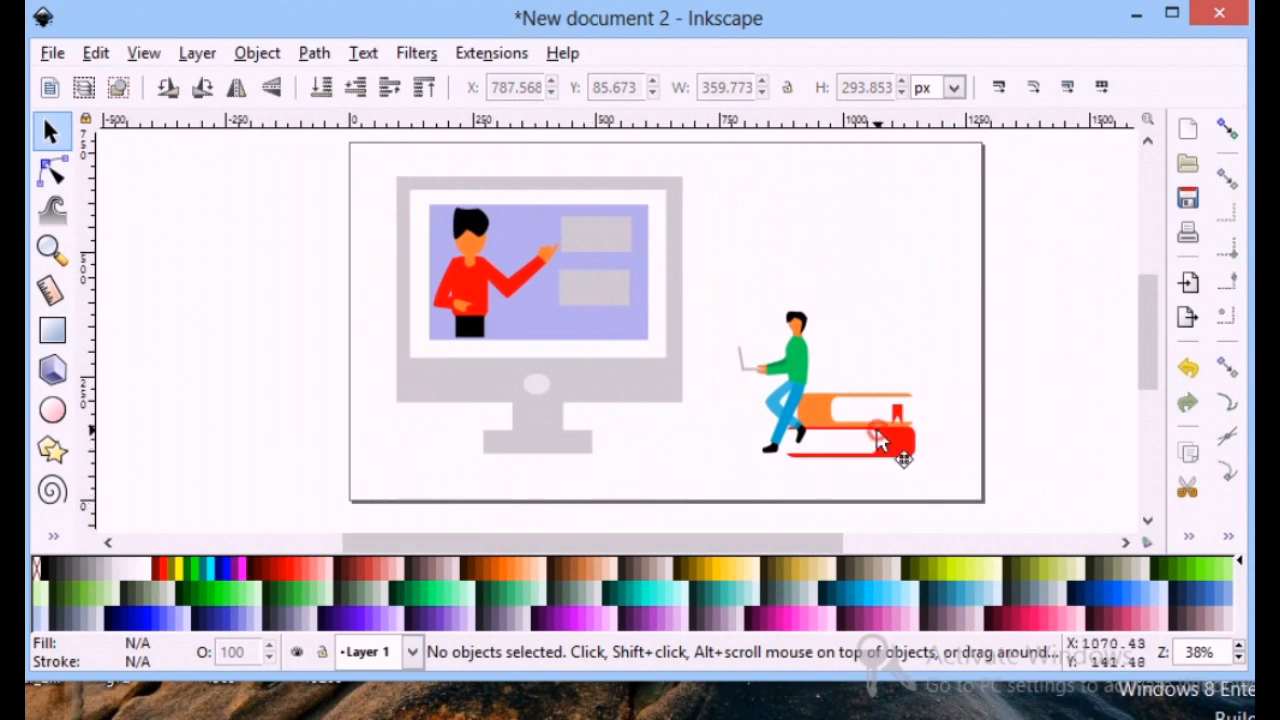
{"action": "left_click_drag", "start_coordinate": [858, 440], "coordinate": [837, 436]}
{"action": "left_click", "coordinate": [620, 468]}
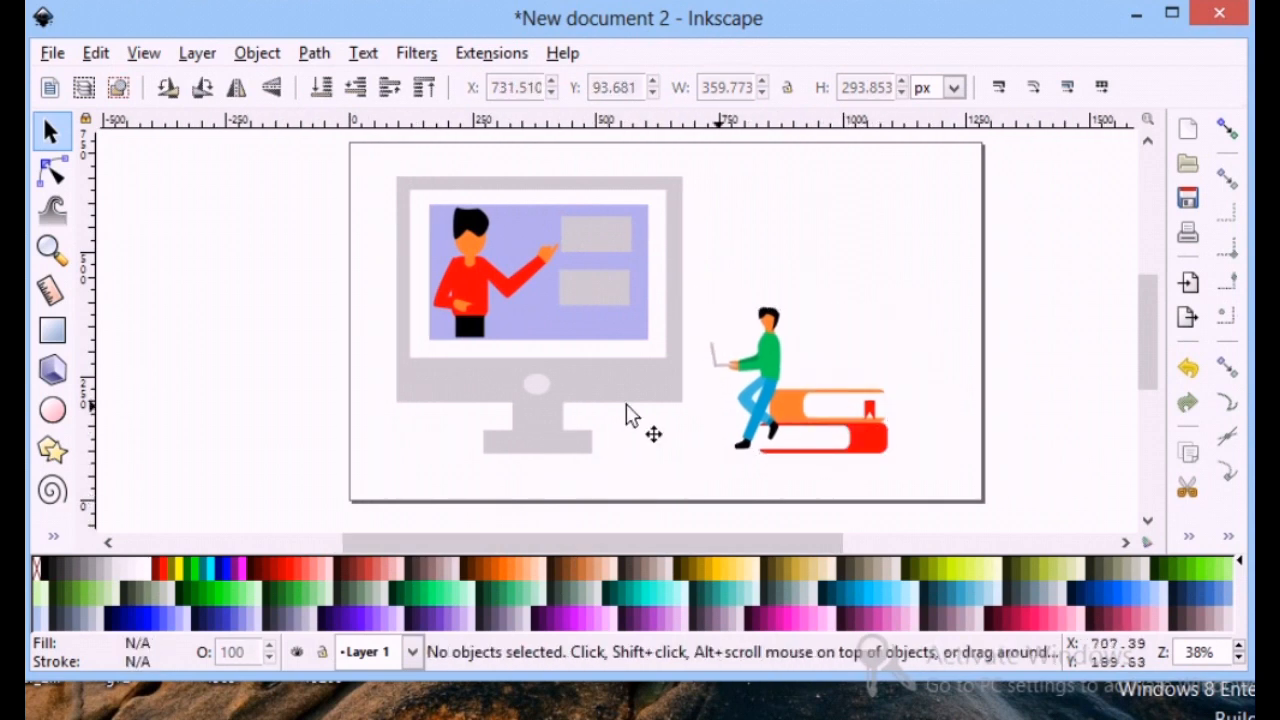
- Draw a closed wavy Spiro path with the Pen tool across the page's lower part, about 1300 × 823 px, covering the monitor and character
{"action": "left_click", "coordinate": [53, 536]}
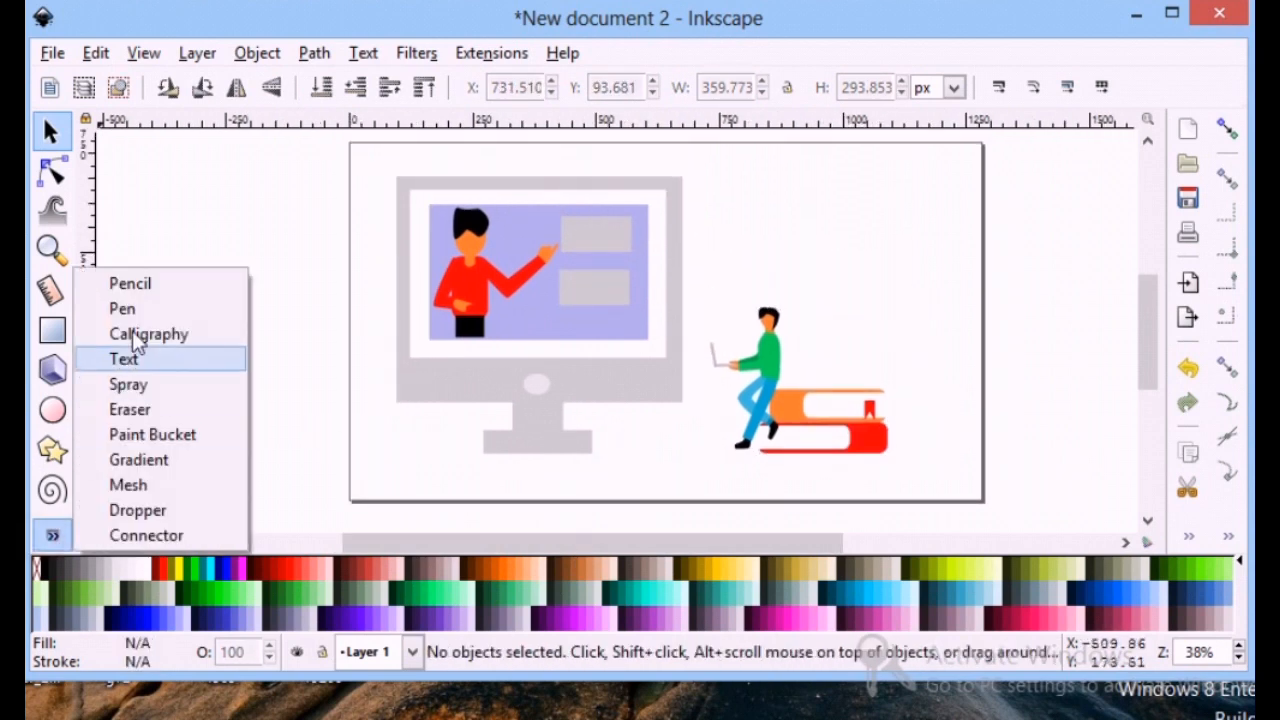
{"action": "left_click", "coordinate": [135, 308]}
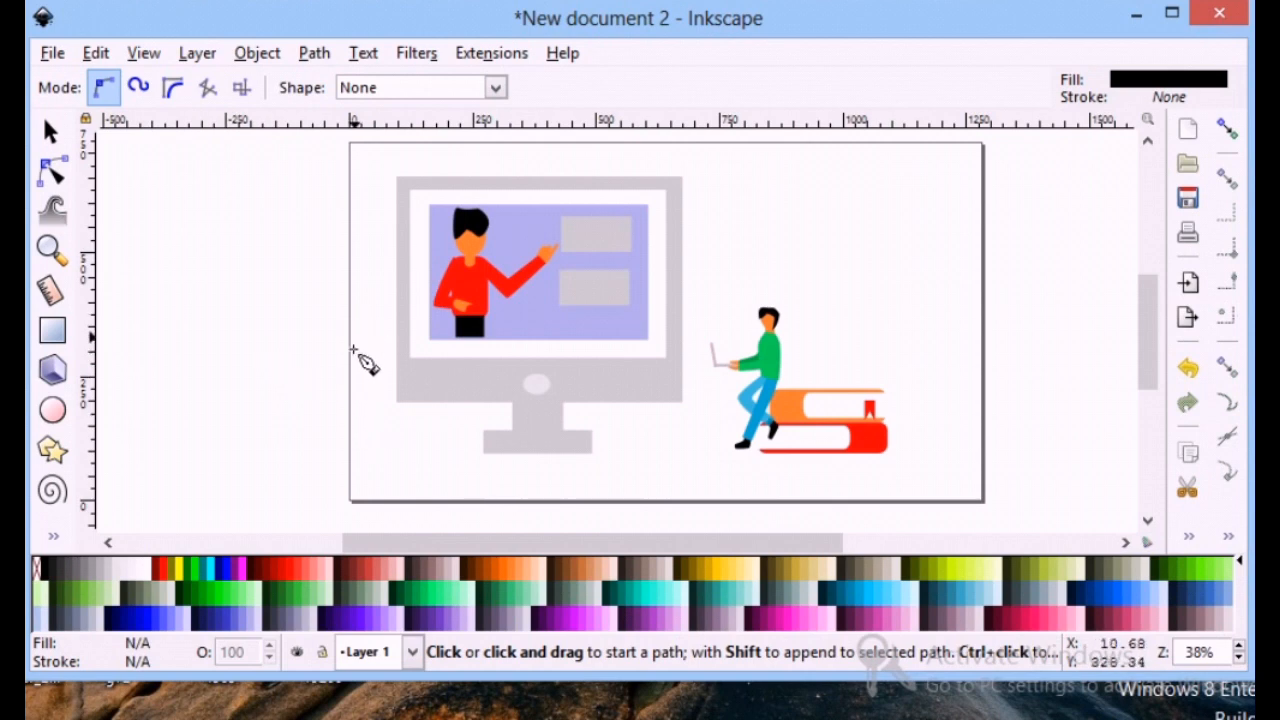
{"action": "left_click", "coordinate": [397, 494]}
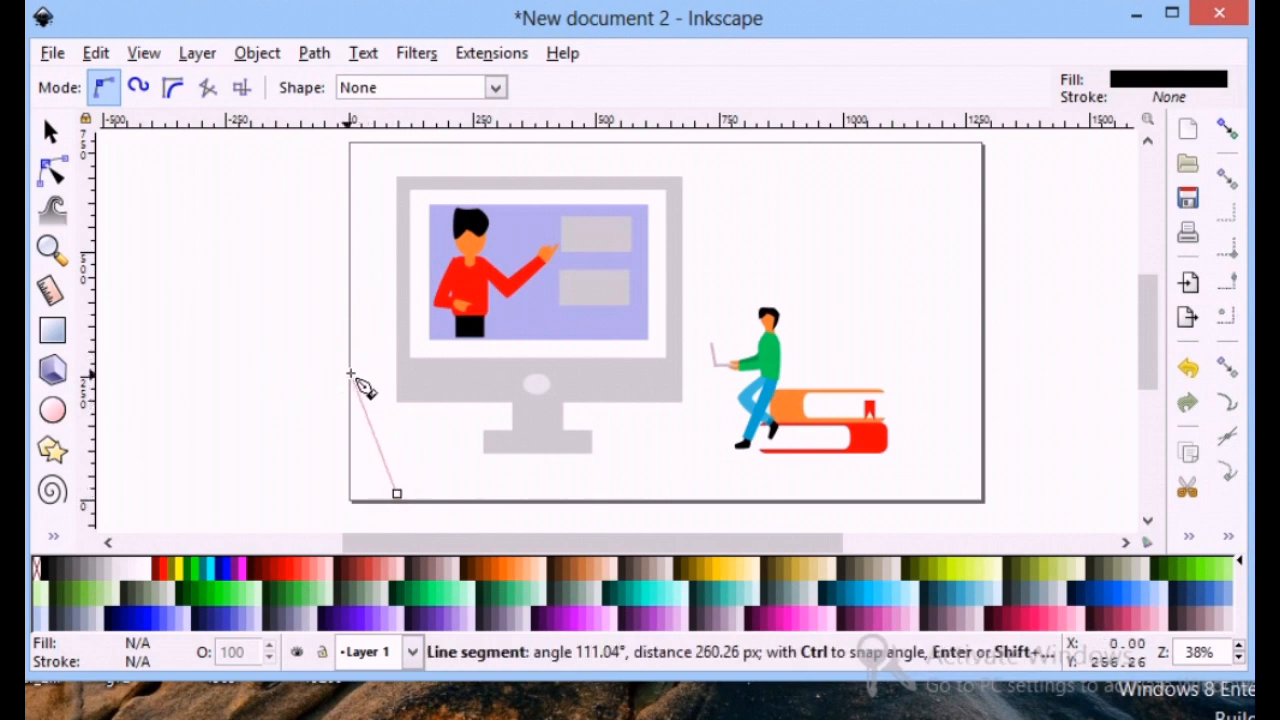
{"action": "key", "text": "Escape"}
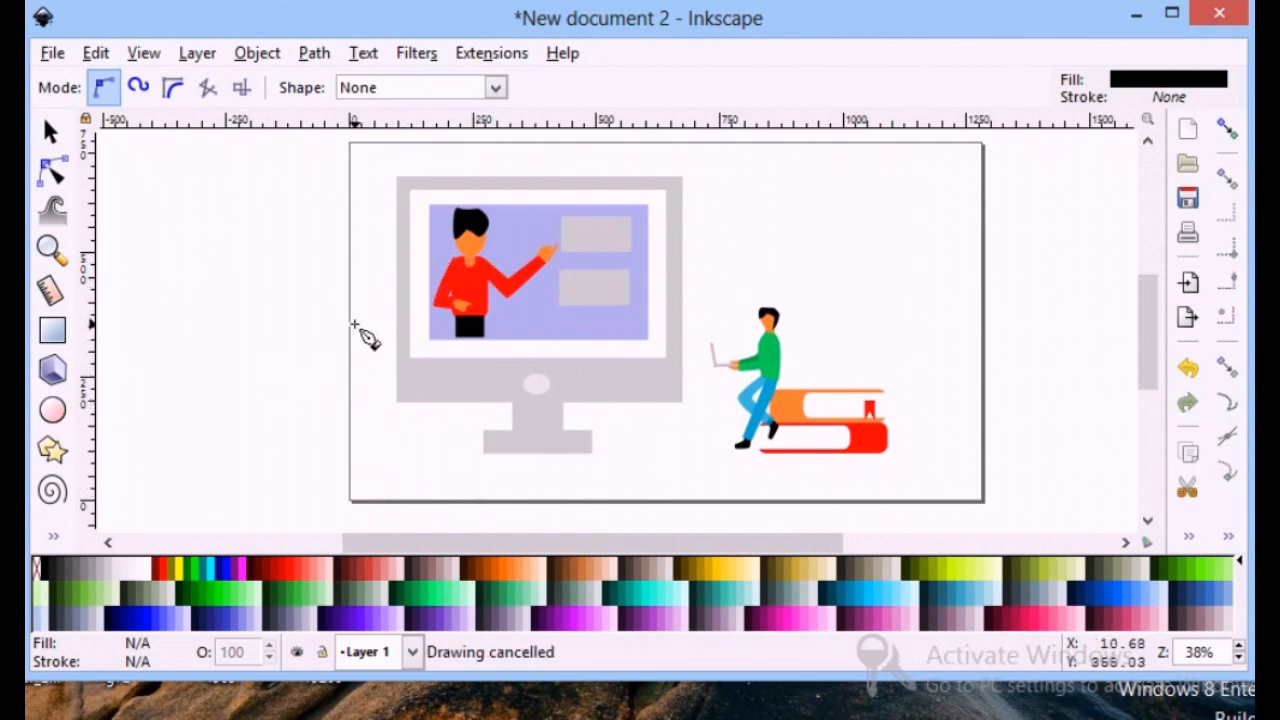
{"action": "left_click", "coordinate": [140, 94]}
{"action": "left_click", "coordinate": [349, 497]}
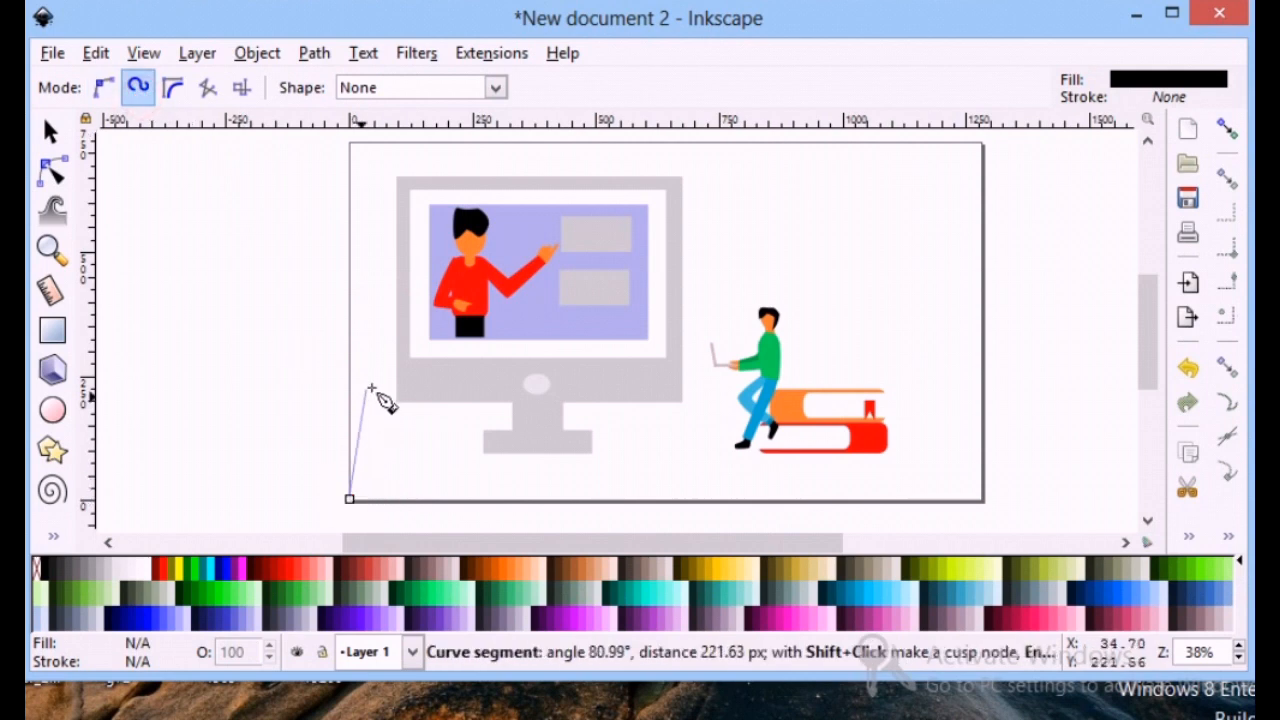
{"action": "left_click", "coordinate": [356, 258]}
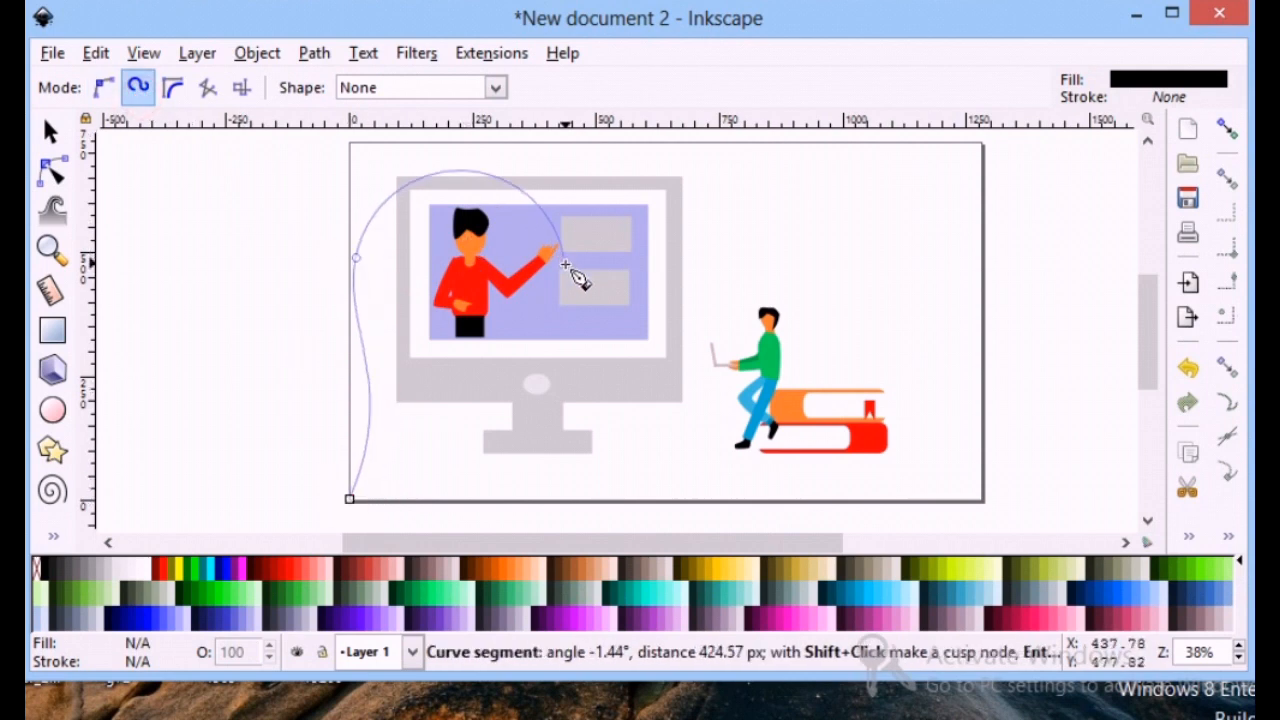
{"action": "left_click", "coordinate": [718, 320]}
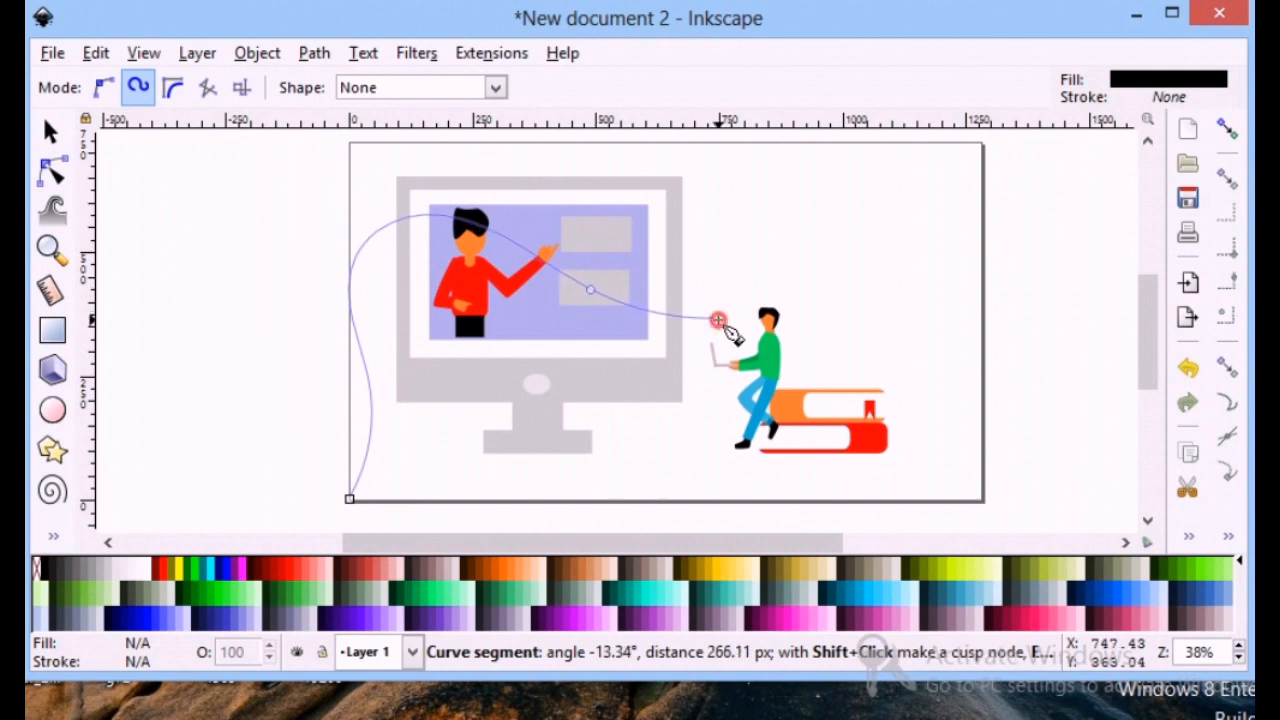
{"action": "left_click", "coordinate": [885, 376]}
{"action": "left_click", "coordinate": [928, 433]}
{"action": "left_click", "coordinate": [981, 497]}
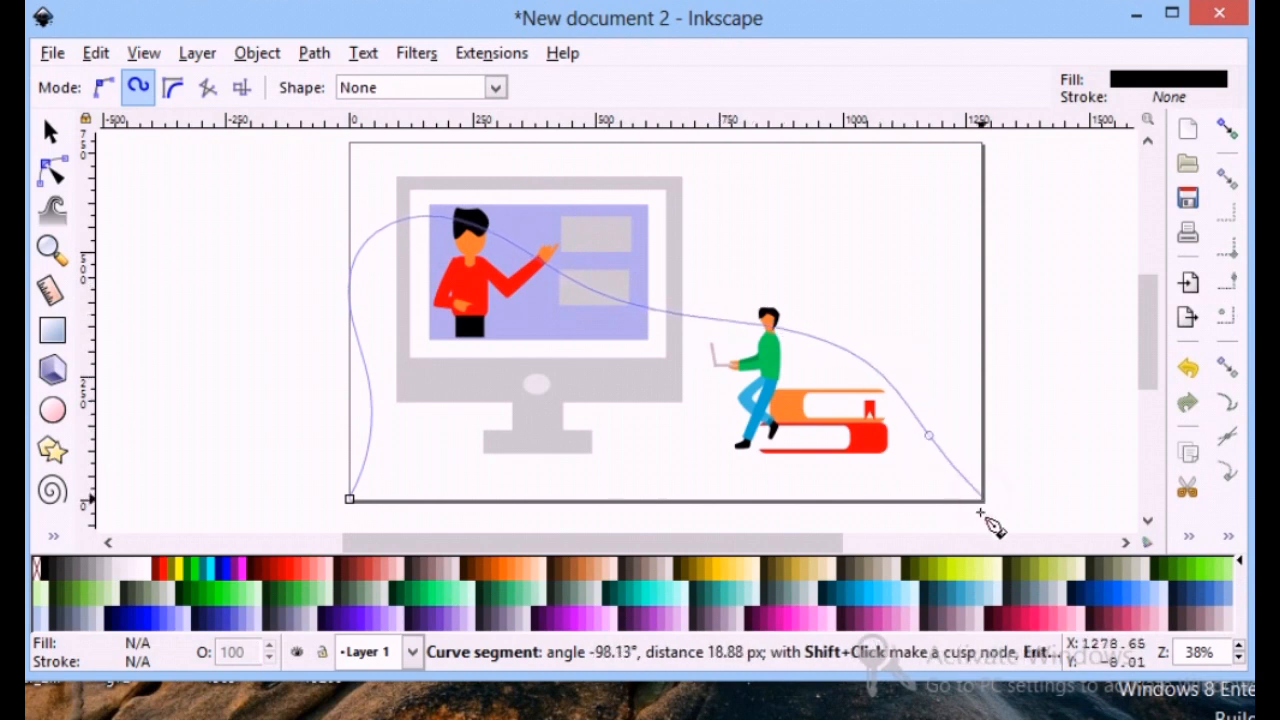
{"action": "left_click", "coordinate": [573, 520]}
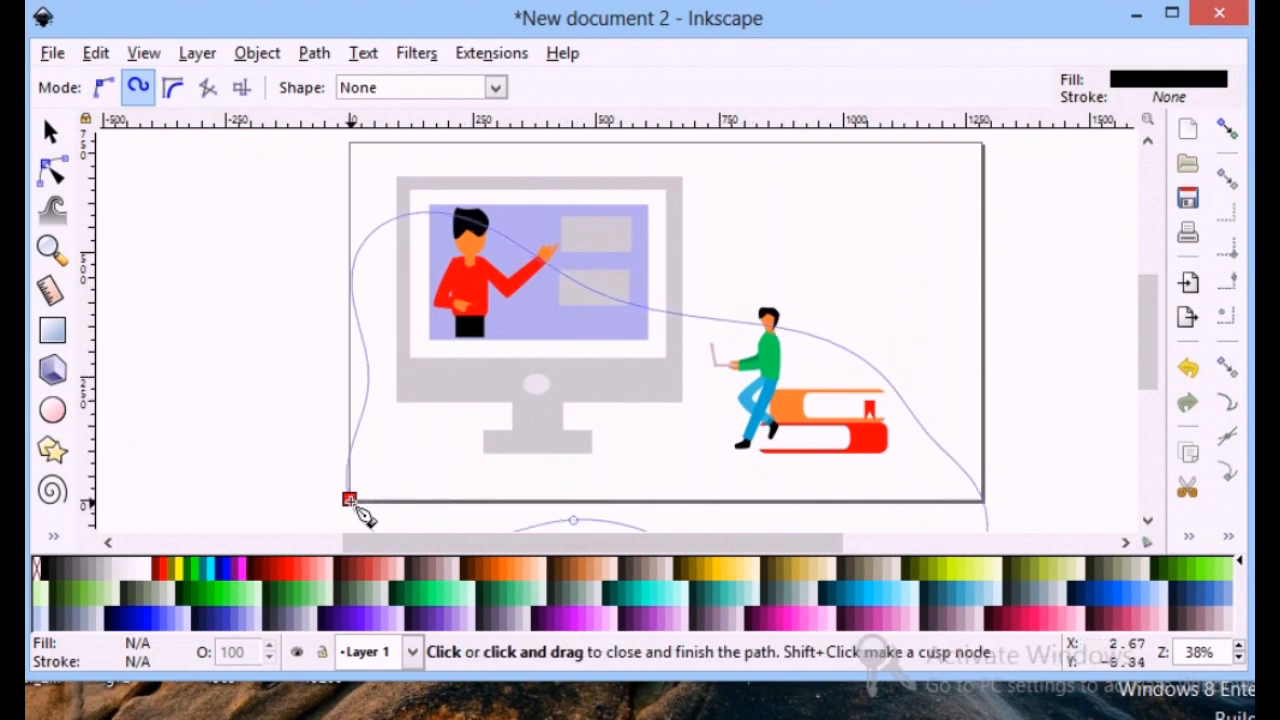
{"action": "left_click", "coordinate": [349, 500]}
- Fill the wavy blob with light lavender #E5D5FF and lower it to the bottom, behind the monitor and character
{"action": "left_click", "coordinate": [50, 132]}
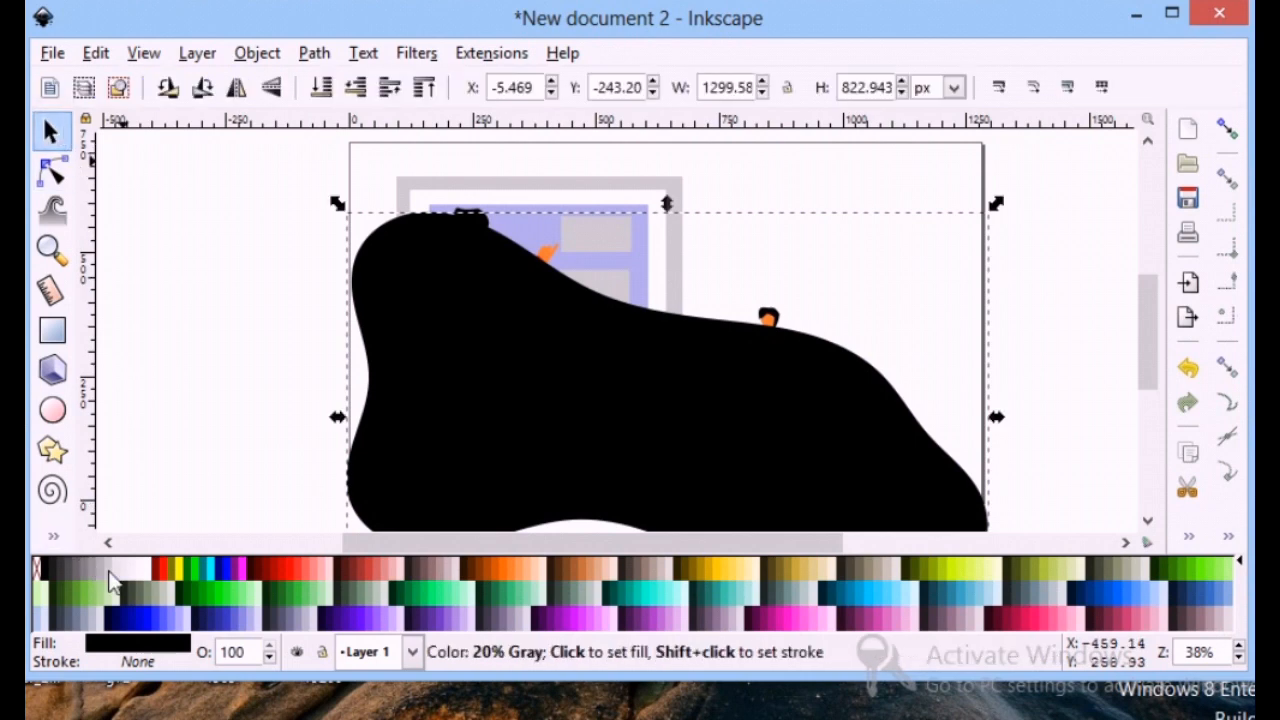
{"action": "left_click", "coordinate": [252, 628]}
{"action": "left_click", "coordinate": [322, 88]}
{"action": "scroll", "coordinate": [234, 306], "scroll_direction": "down", "scroll_amount": 1}
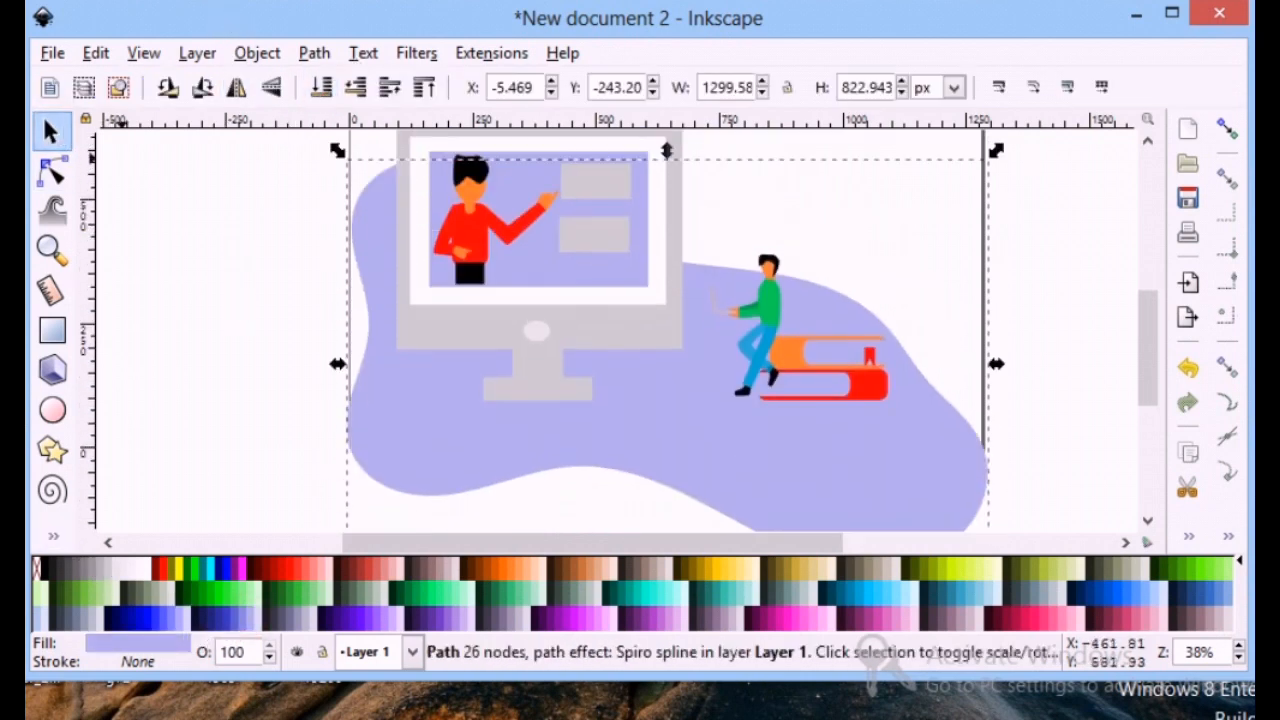
{"action": "left_click", "coordinate": [408, 640]}
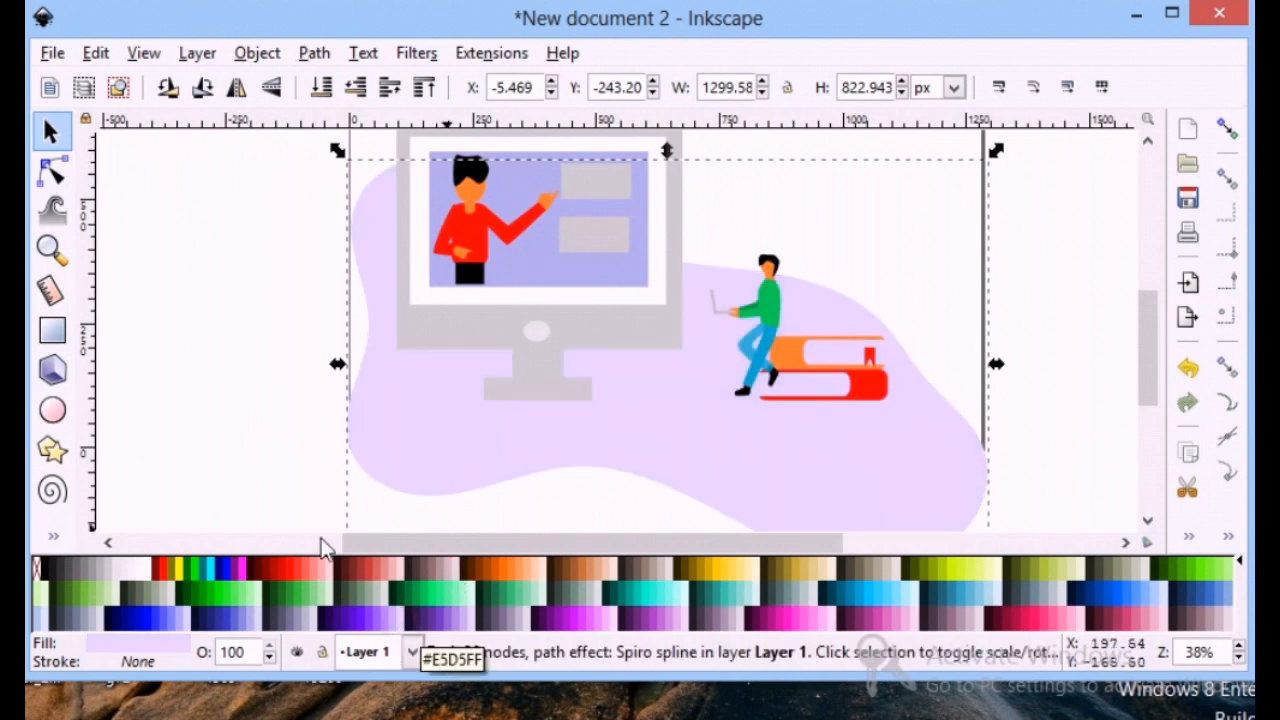
{"action": "left_click", "coordinate": [177, 360]}
- Recolour the monitor's screen frame, stand base and stand neck bright orange within the group
{"action": "left_click", "coordinate": [657, 345]}
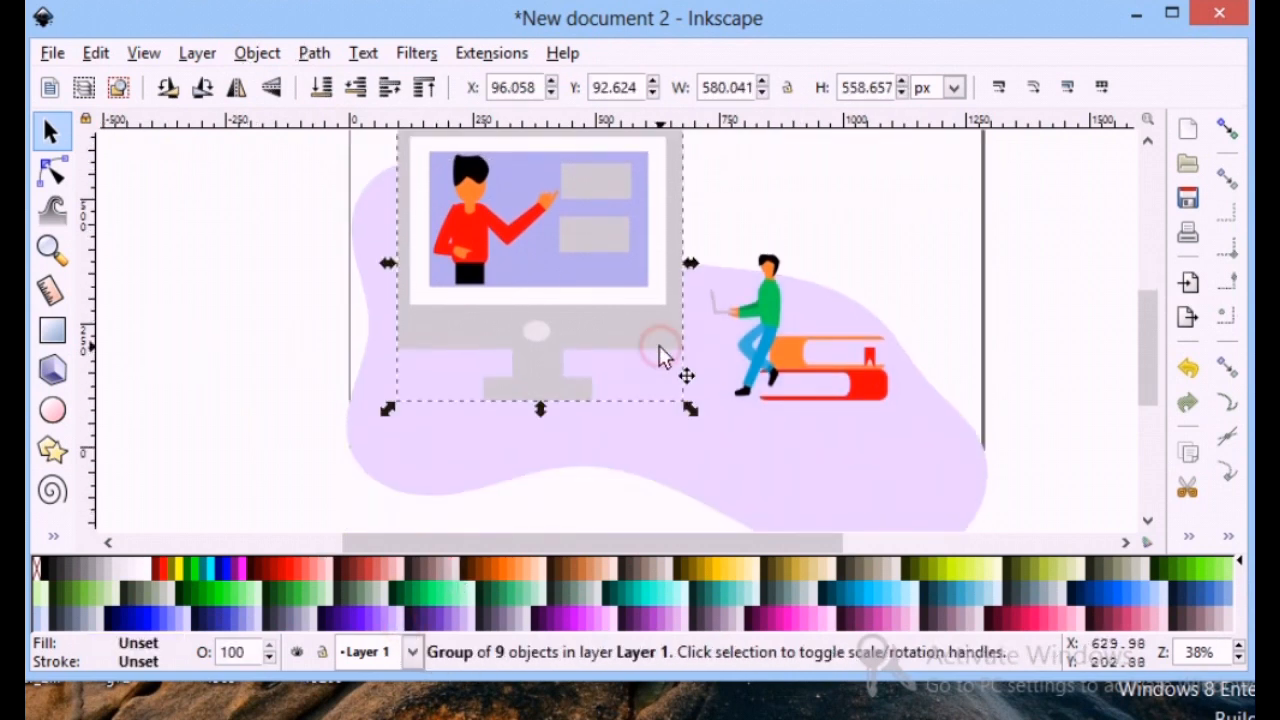
{"action": "double_click", "coordinate": [651, 345]}
{"action": "left_click", "coordinate": [651, 345]}
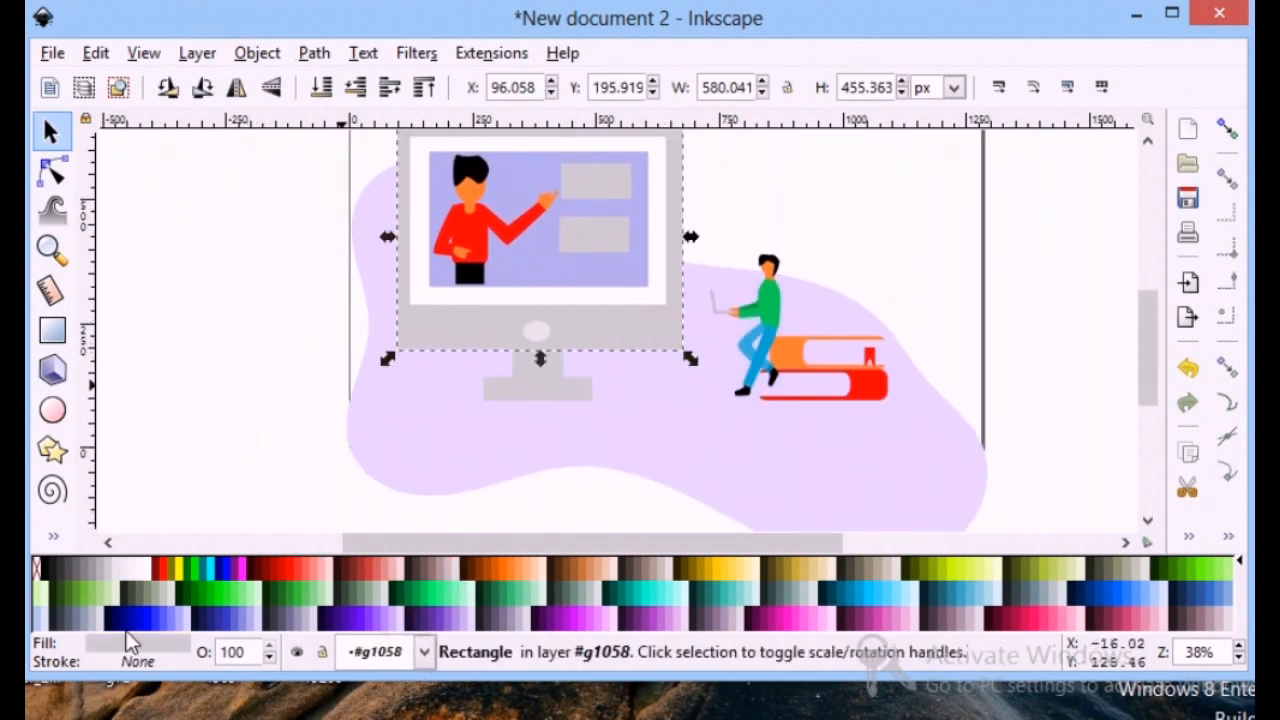
{"action": "left_click", "coordinate": [501, 568]}
{"action": "left_click", "coordinate": [512, 390]}
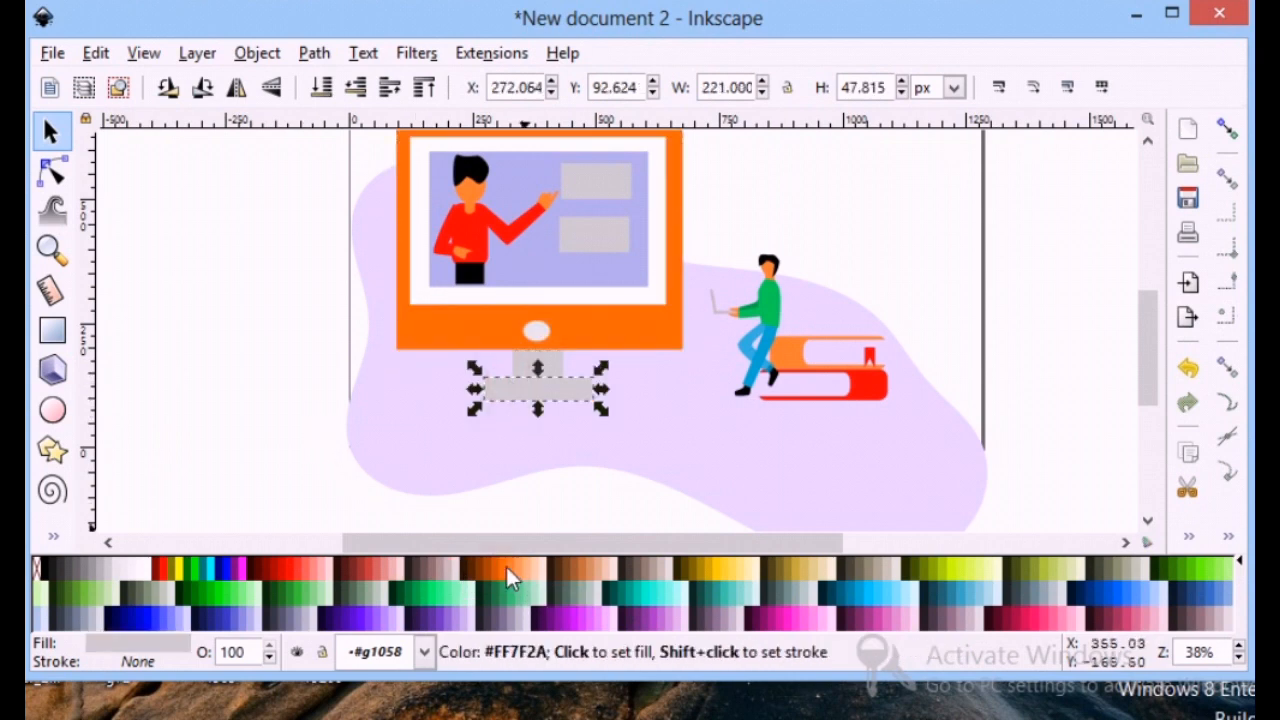
{"action": "left_click", "coordinate": [505, 564]}
{"action": "left_click", "coordinate": [530, 373]}
{"action": "left_click", "coordinate": [503, 565]}
{"action": "left_click", "coordinate": [283, 420]}
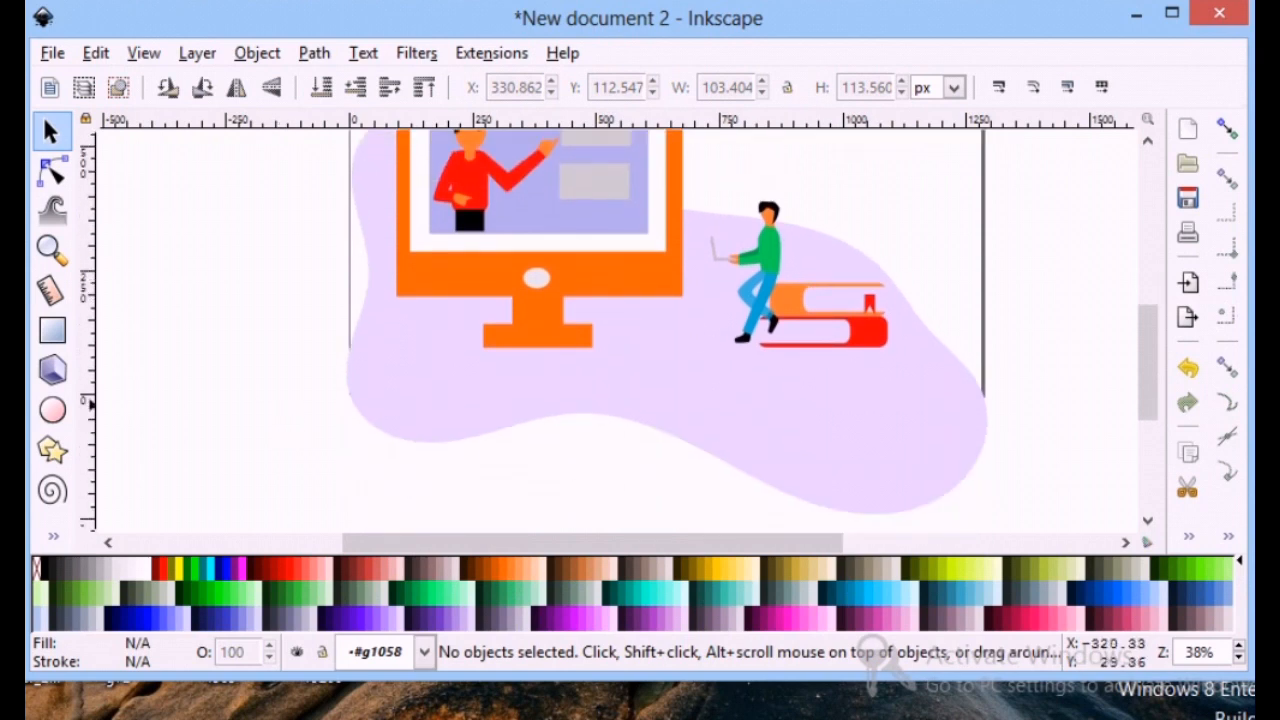
- Try pink fills, including #E9AFAF, on the background blob and finally fill it with 10% Gray
{"action": "left_click", "coordinate": [871, 477]}
{"action": "left_click", "coordinate": [394, 568]}
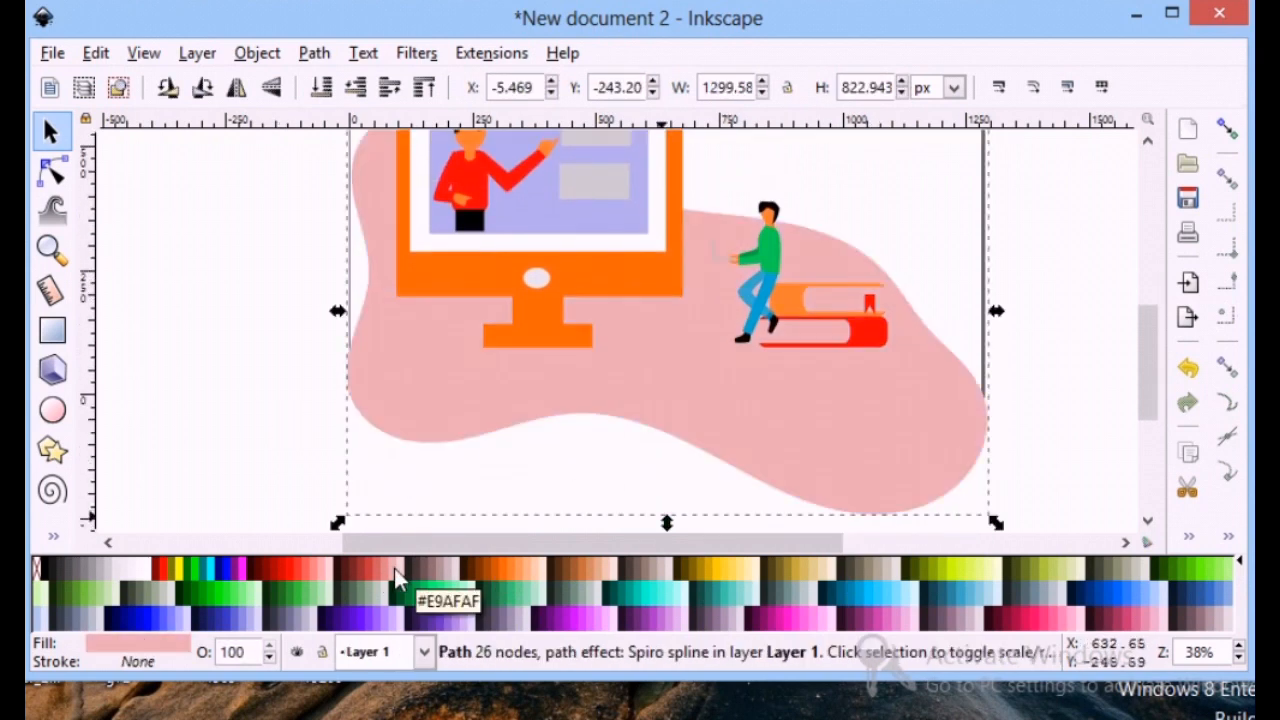
{"action": "left_click", "coordinate": [400, 568]}
{"action": "left_click", "coordinate": [118, 568]}
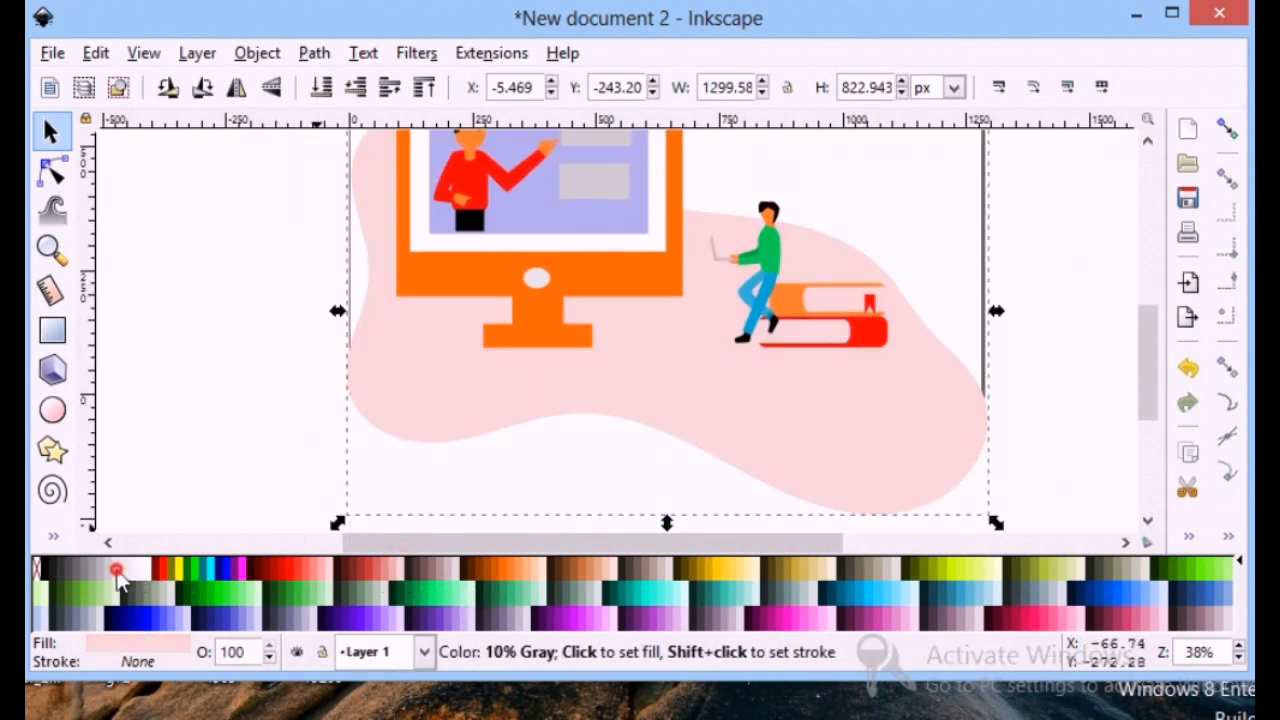
{"action": "left_click", "coordinate": [186, 434]}
{"action": "scroll", "coordinate": [186, 434], "scroll_direction": "up", "scroll_amount": 3}
{"action": "scroll", "coordinate": [185, 424], "scroll_direction": "down", "scroll_amount": 2}
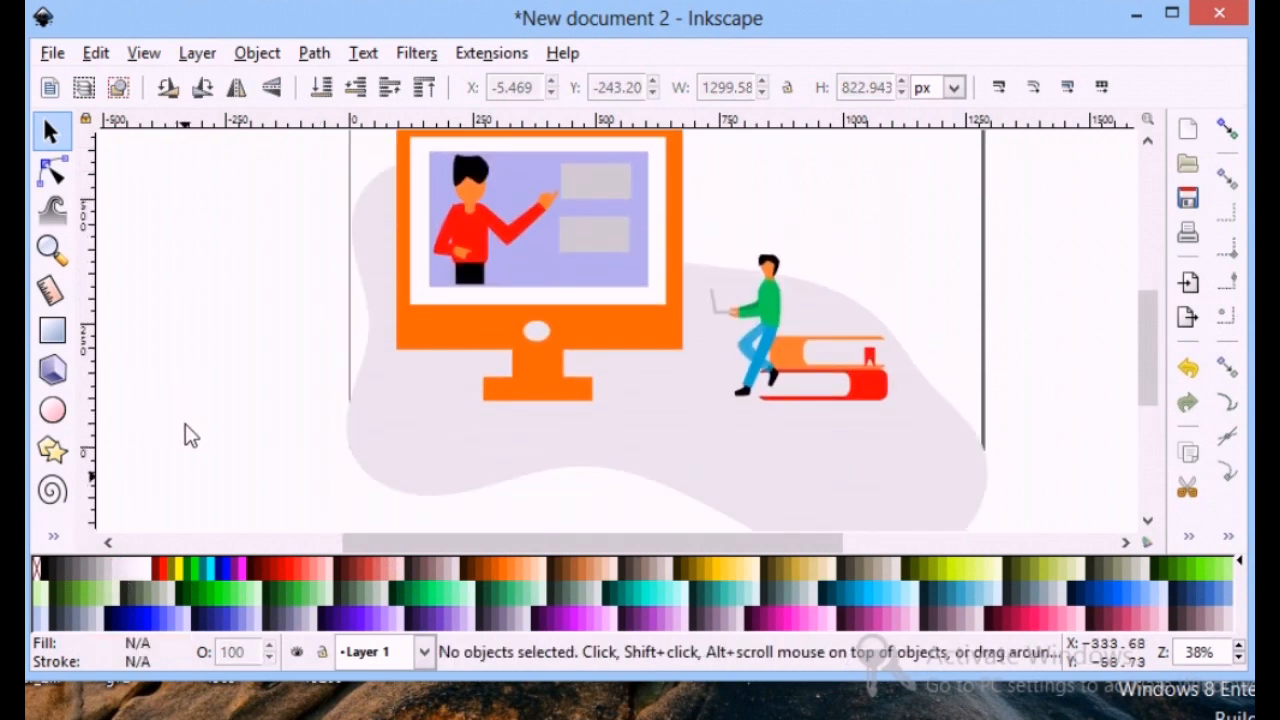
- Enlarge the laptop character and books group to about 424 × 396 px, extending it up and outward
{"action": "left_click", "coordinate": [52, 248]}
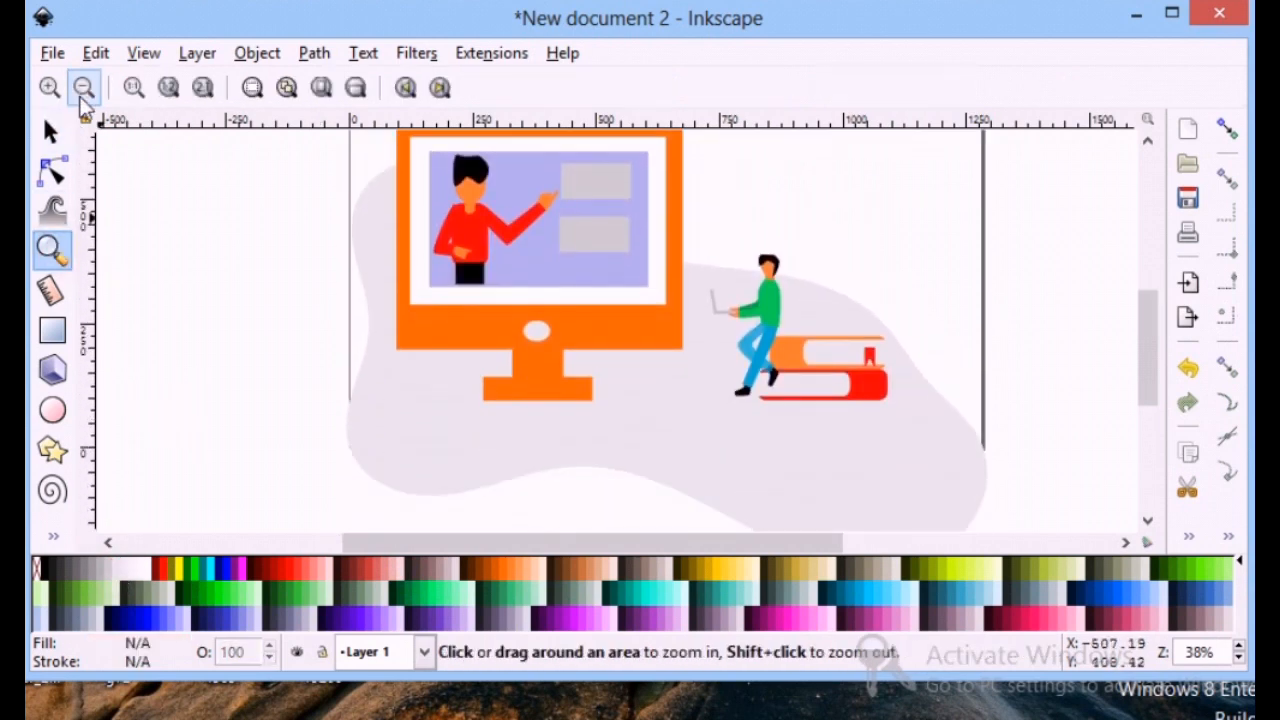
{"action": "left_click", "coordinate": [84, 87]}
{"action": "left_click", "coordinate": [50, 131]}
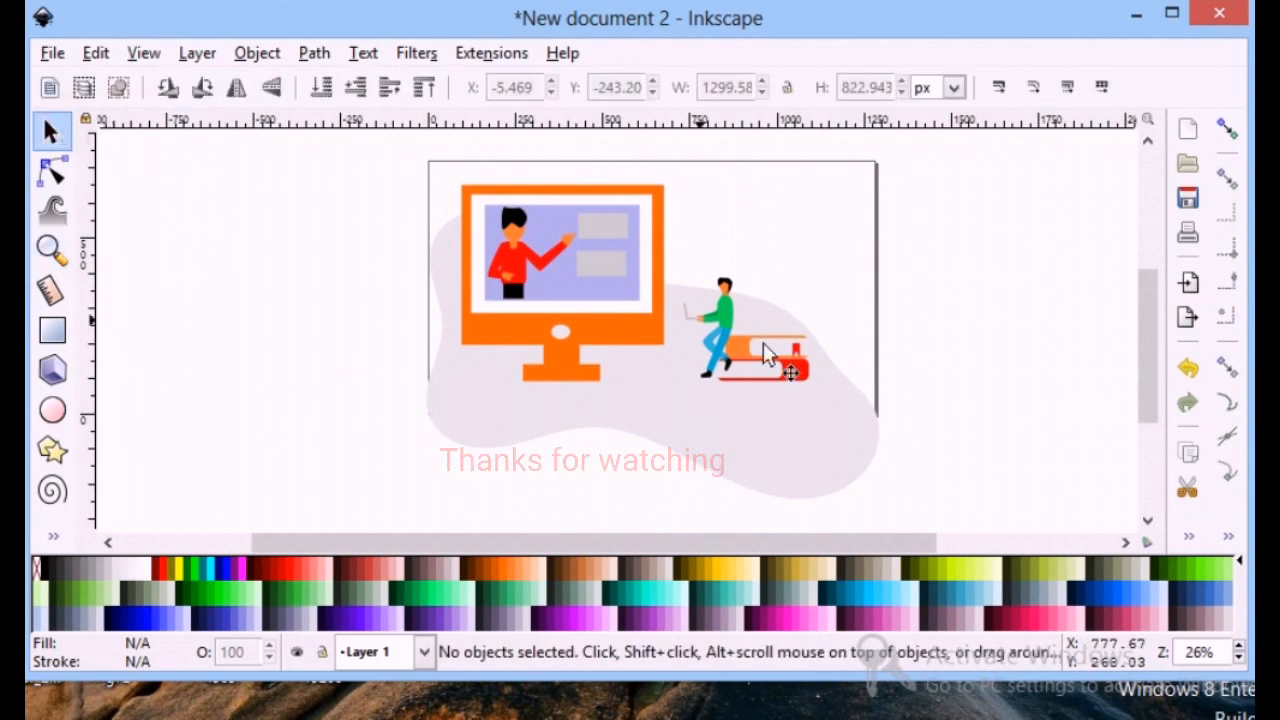
{"action": "left_click", "coordinate": [766, 351]}
{"action": "left_click_drag", "start_coordinate": [820, 277], "coordinate": [845, 245]}
{"action": "left_click", "coordinate": [1003, 318]}
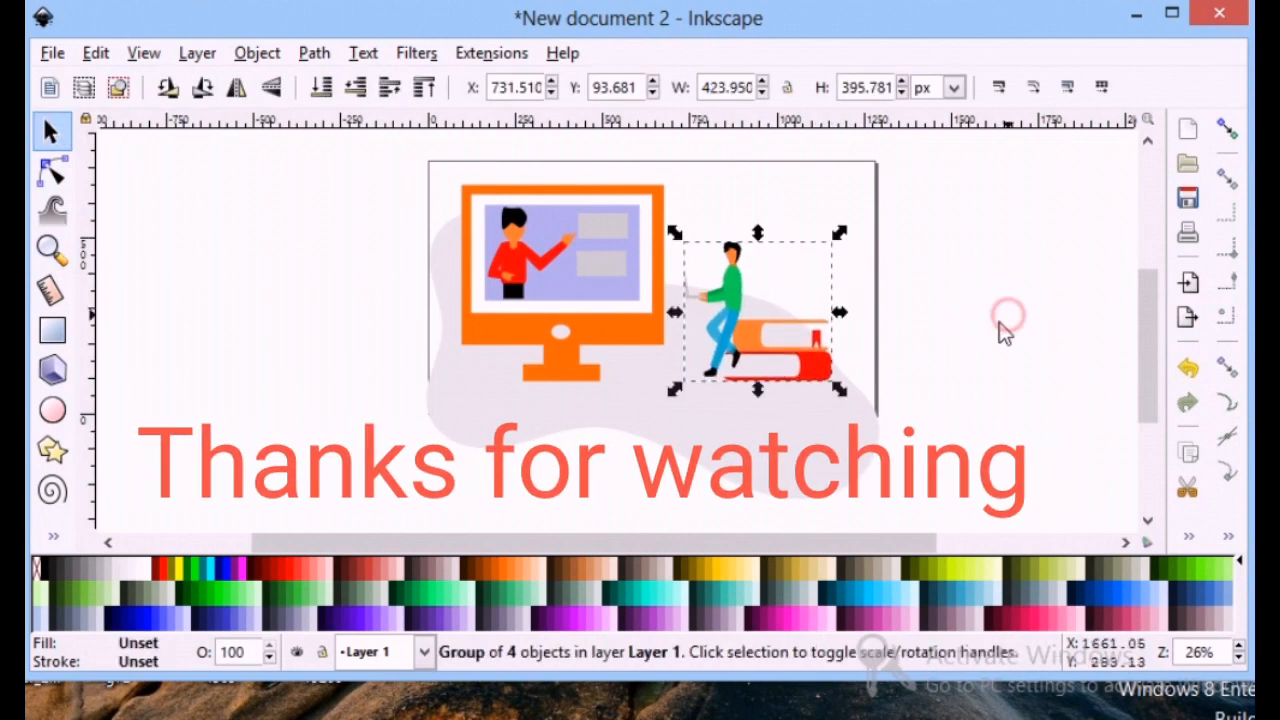